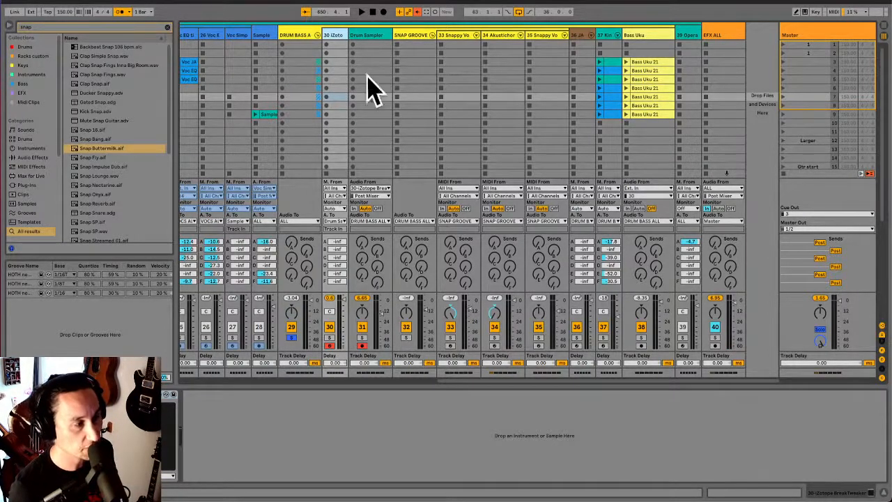
- Fold the DRUM BASS ALL group and the overall ALL group in the session
{"action": "left_click", "coordinate": [317, 35]}
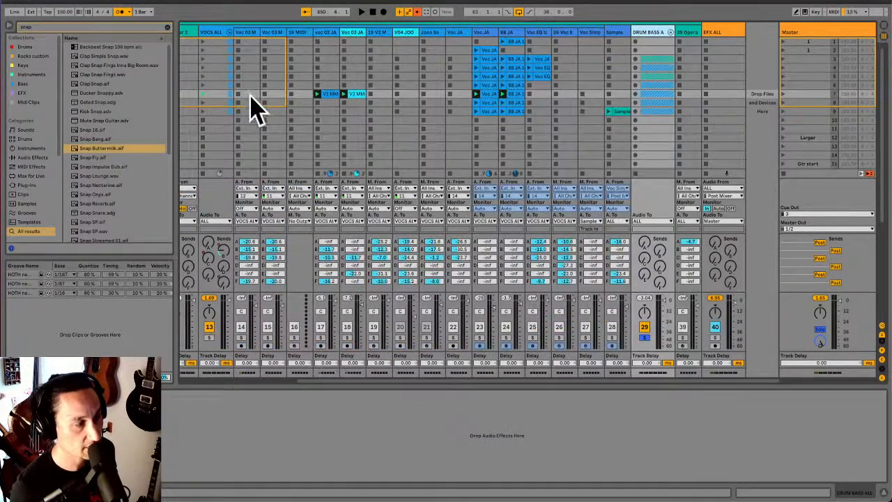
{"action": "left_click_drag", "start_coordinate": [497, 391], "coordinate": [349, 387]}
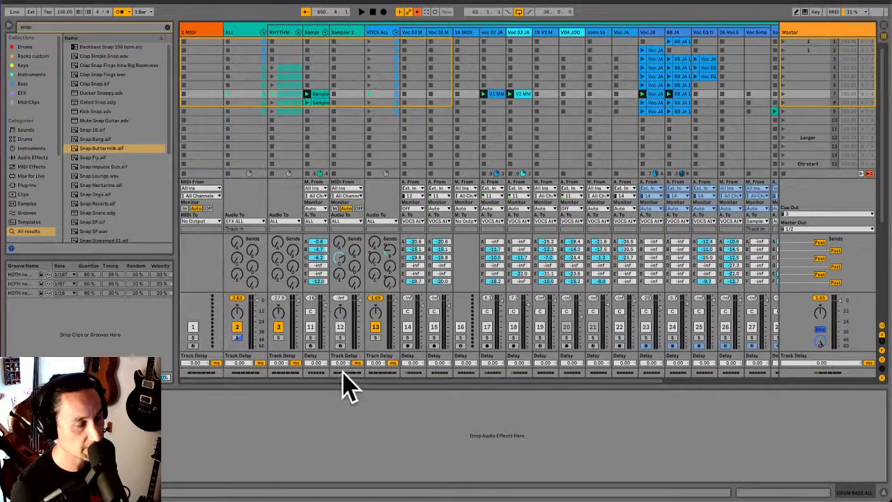
{"action": "left_click", "coordinate": [263, 32]}
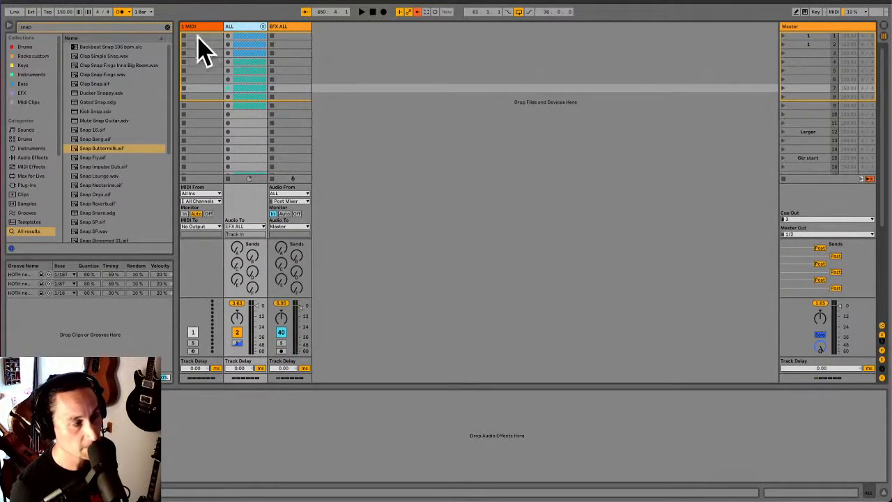
- Unfold the ALL group and its RHYTHM ALL and DRUM BASS ALL subgroups to show their tracks
{"action": "left_click", "coordinate": [262, 26]}
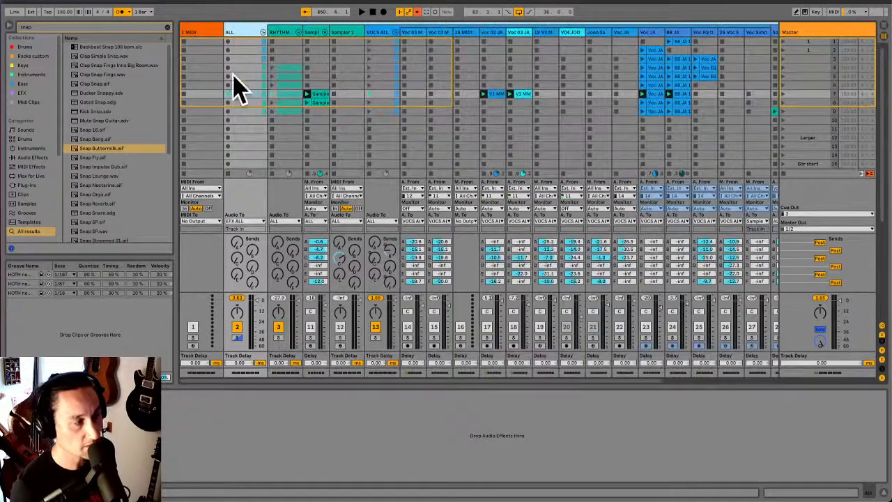
{"action": "left_click", "coordinate": [298, 33]}
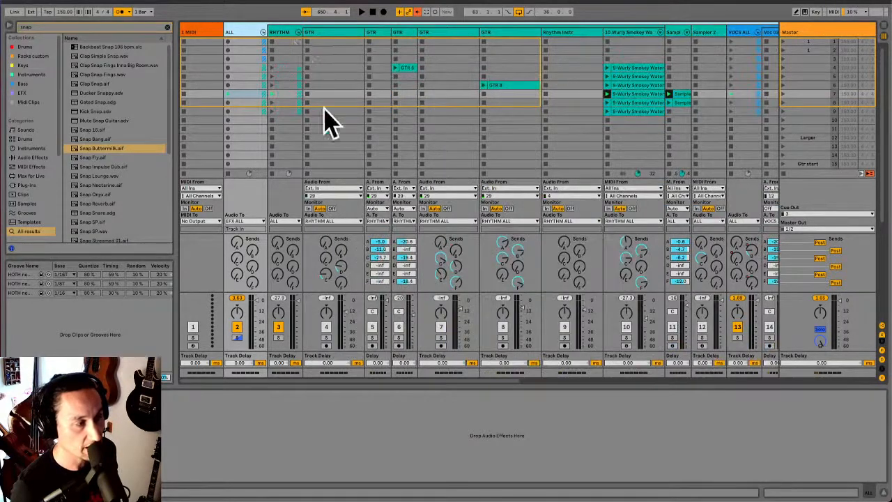
{"action": "left_click_drag", "start_coordinate": [395, 378], "coordinate": [529, 378]}
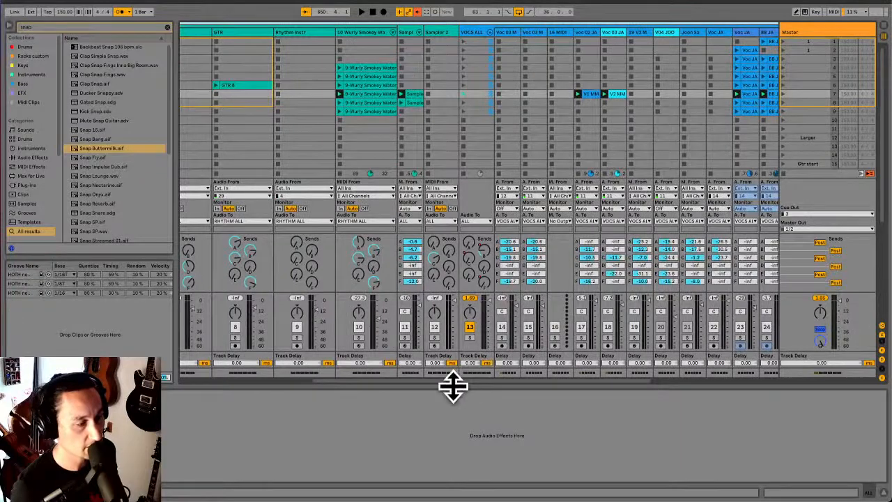
{"action": "left_click_drag", "start_coordinate": [458, 390], "coordinate": [636, 388]}
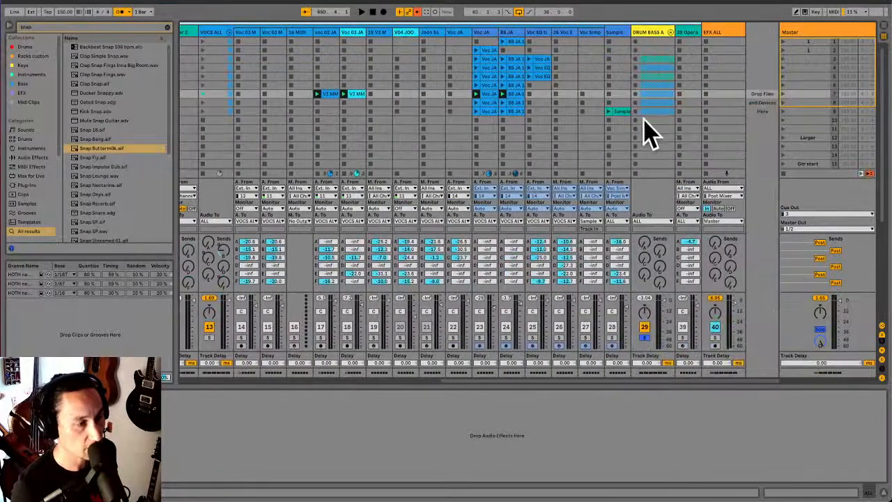
{"action": "left_click", "coordinate": [669, 32]}
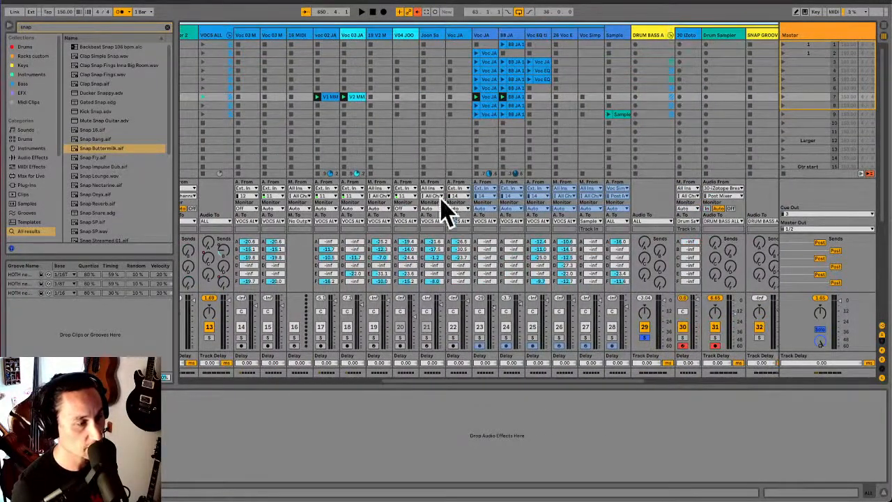
- Select the SNAP GROOVE group together with tracks 33 to 35, and fold that group
{"action": "left_click_drag", "start_coordinate": [397, 390], "coordinate": [480, 384]}
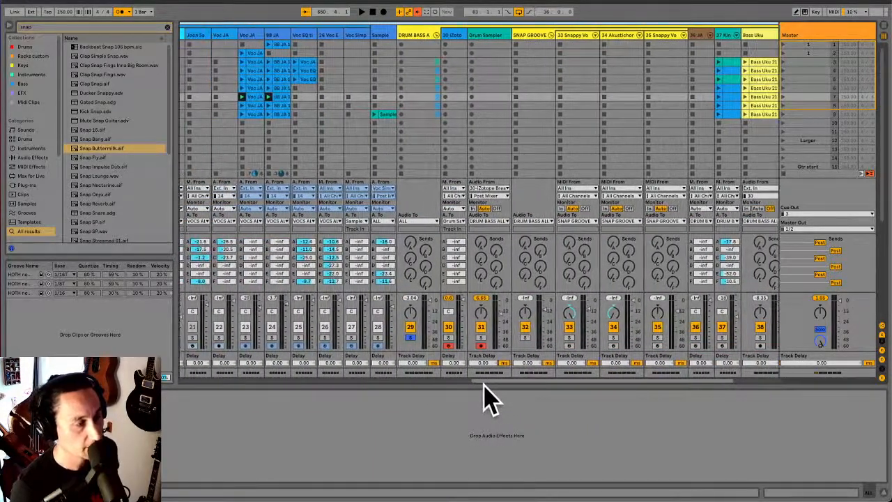
{"action": "left_click", "coordinate": [571, 35]}
{"action": "left_click", "coordinate": [528, 35]}
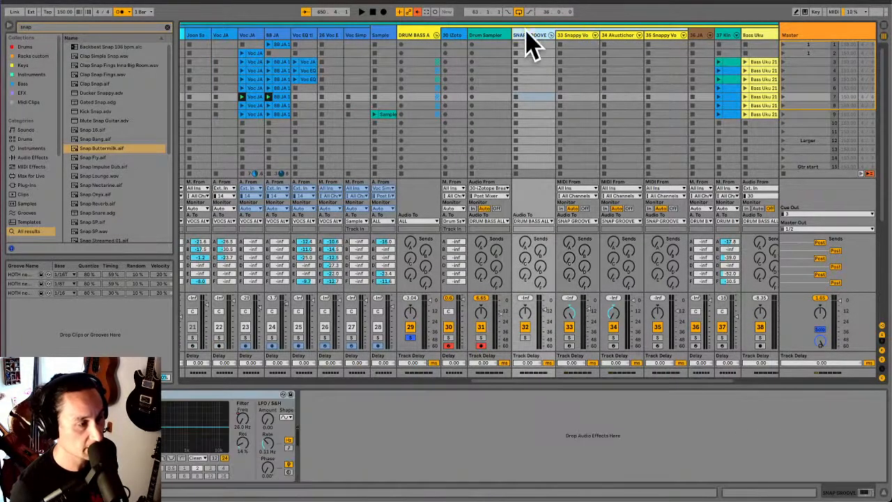
{"action": "left_click", "coordinate": [659, 35]}
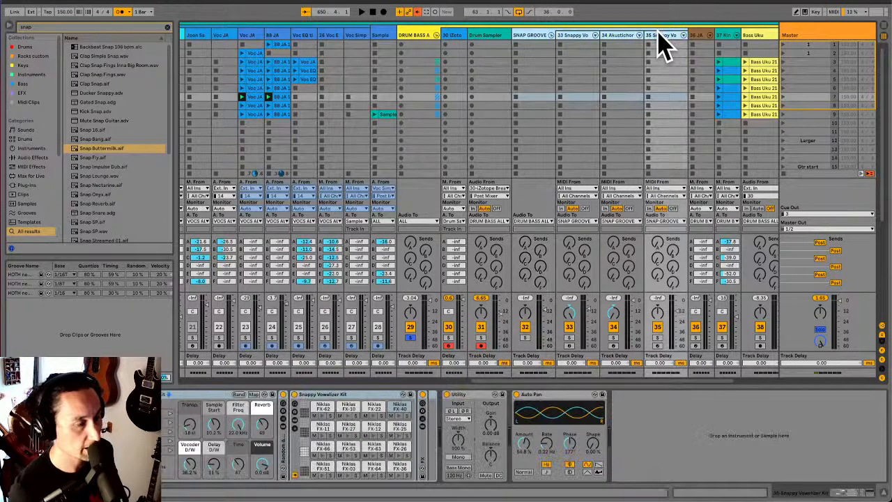
{"action": "left_click", "coordinate": [551, 35]}
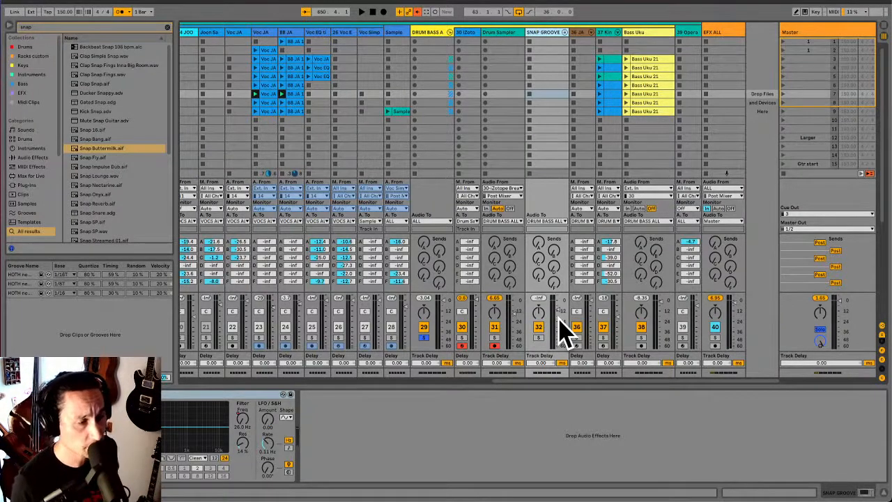
- Switch to the Arrangement view and return all tracks to arrangement playback
{"action": "left_click", "coordinate": [432, 33]}
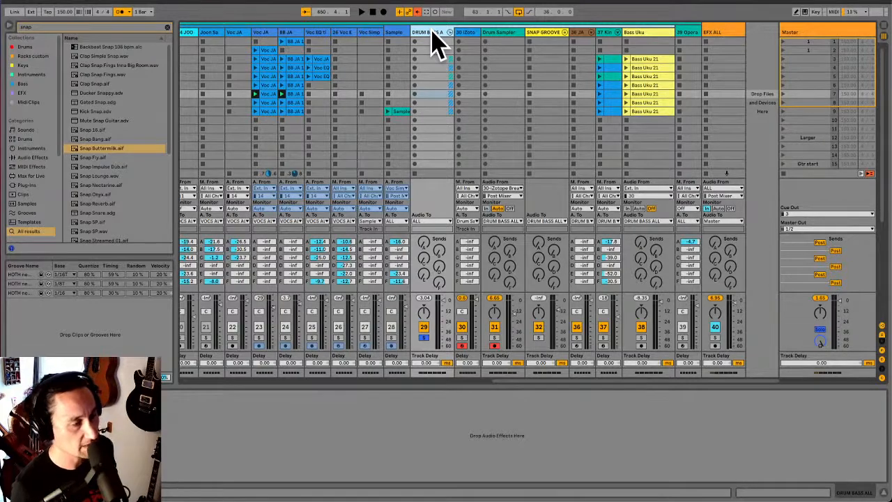
{"action": "key", "text": "Tab"}
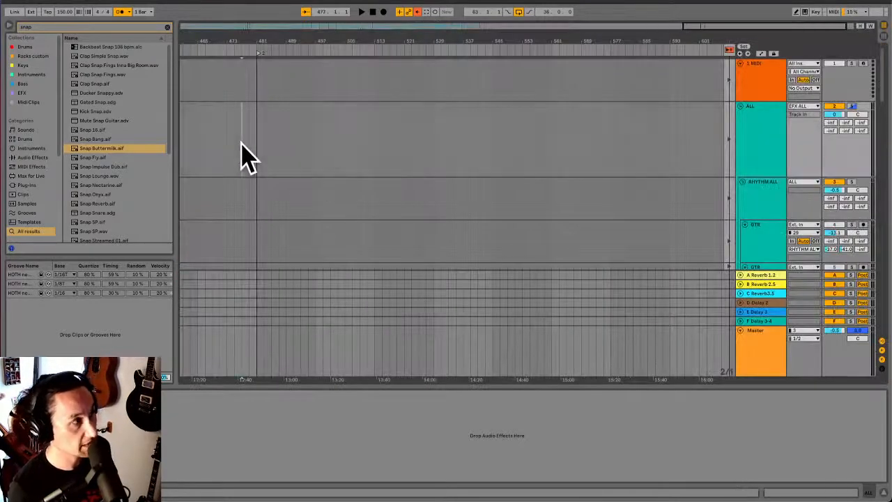
{"action": "key", "text": "minus"}
{"action": "key", "text": "minus"}
{"action": "key", "text": "minus"}
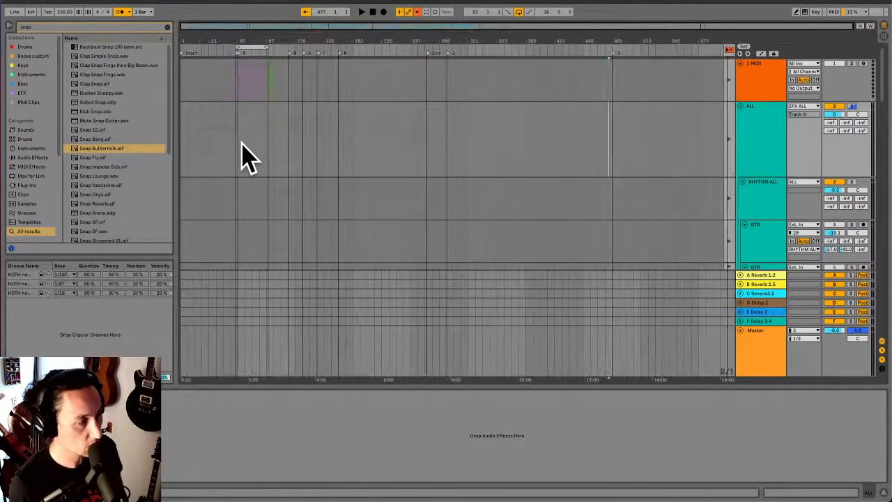
{"action": "left_click", "coordinate": [729, 50]}
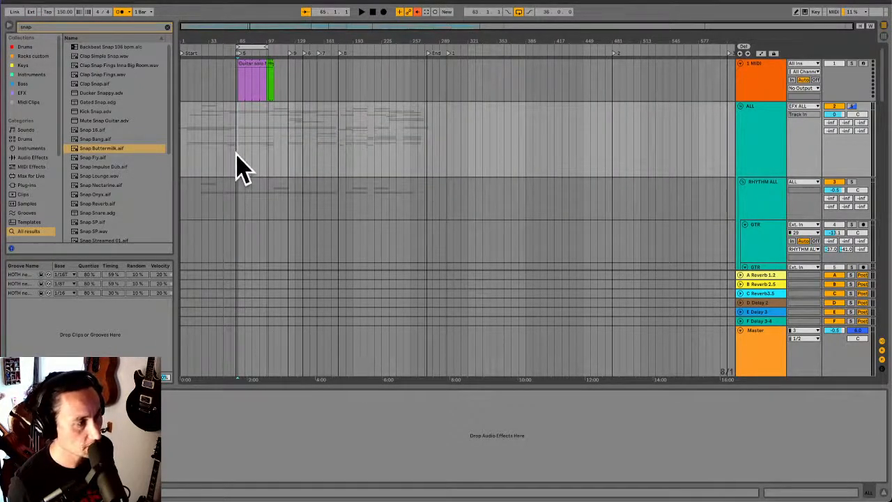
- Play the arrangement from the second locator after Start and turn off solo on the DRUM BASS ALL group
{"action": "left_click", "coordinate": [288, 157]}
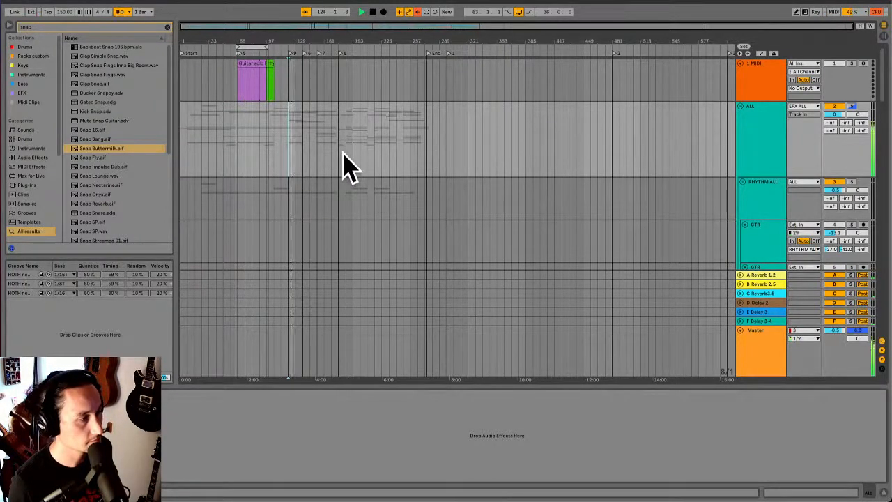
{"action": "scroll", "coordinate": [348, 164], "scroll_direction": "down", "scroll_amount": 1}
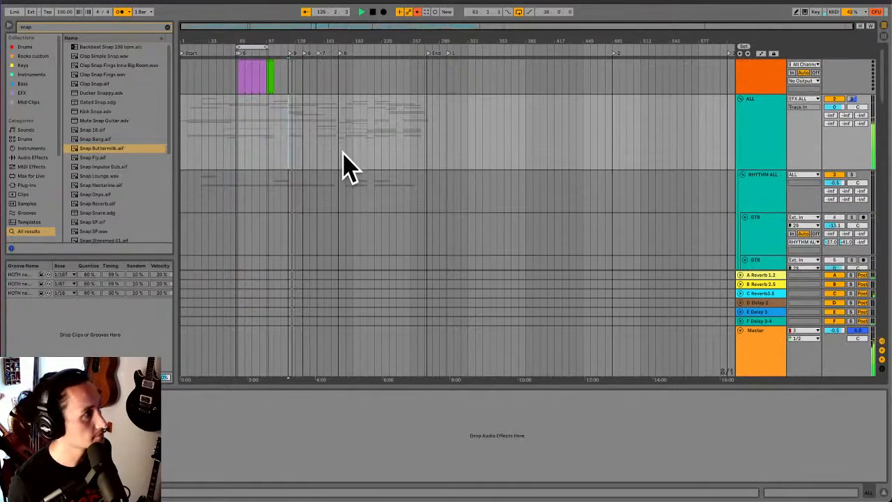
{"action": "scroll", "coordinate": [342, 152], "scroll_direction": "down", "scroll_amount": 1}
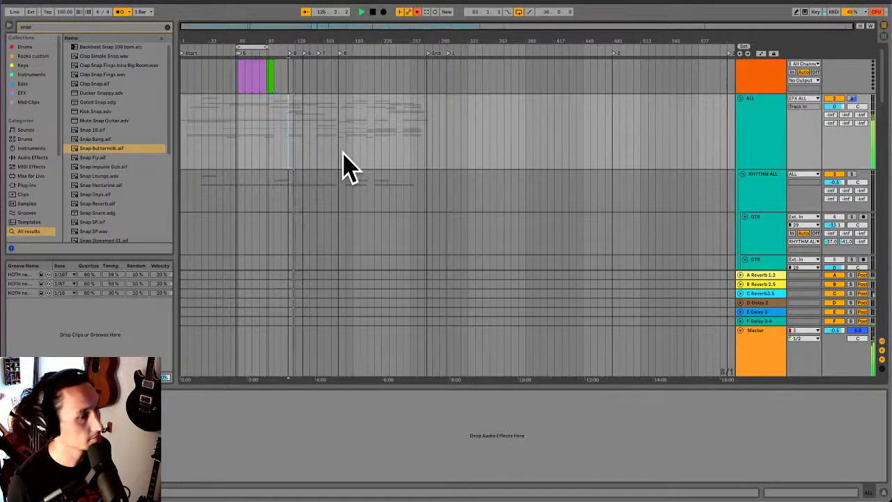
{"action": "scroll", "coordinate": [348, 166], "scroll_direction": "down", "scroll_amount": 10}
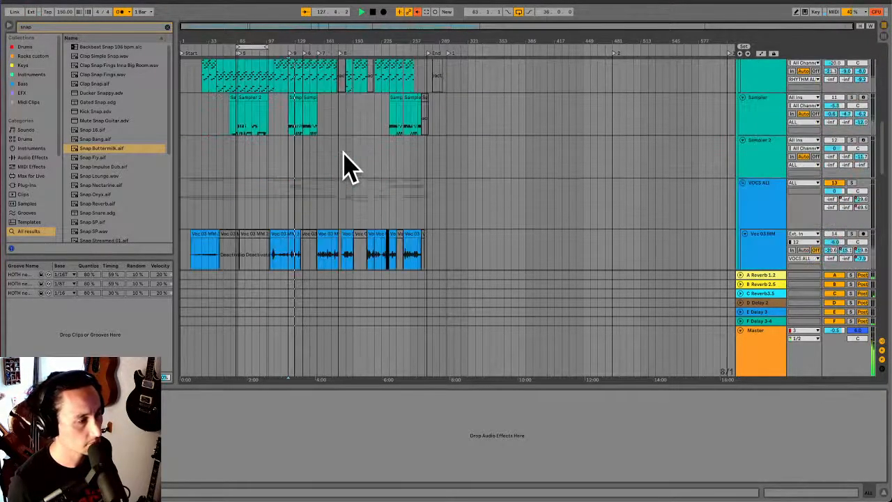
{"action": "scroll", "coordinate": [348, 166], "scroll_direction": "down", "scroll_amount": 5}
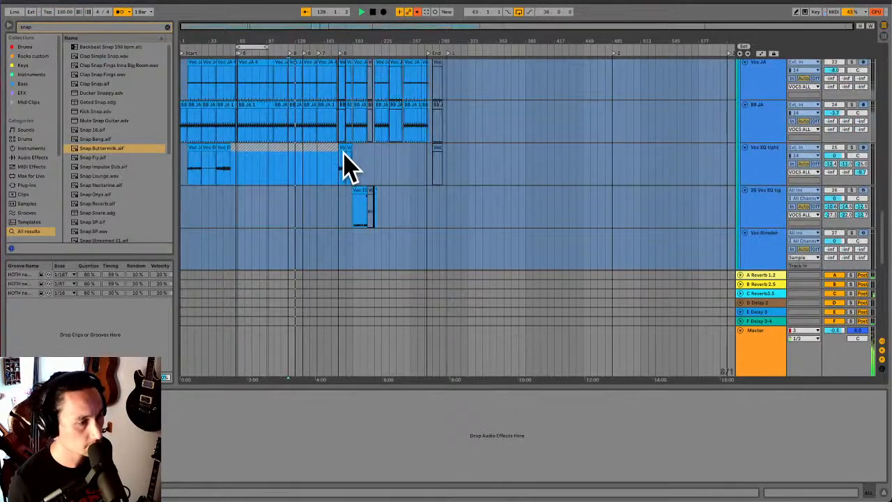
{"action": "scroll", "coordinate": [345, 157], "scroll_direction": "down", "scroll_amount": 6}
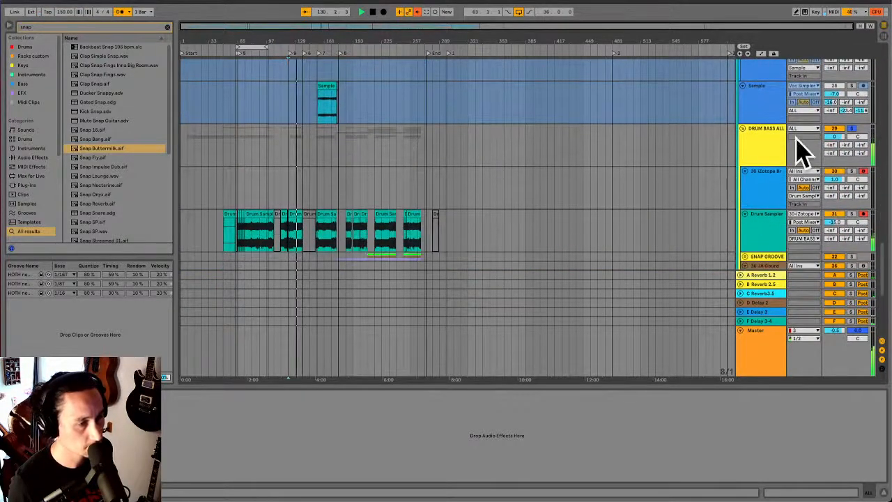
{"action": "left_click", "coordinate": [851, 128]}
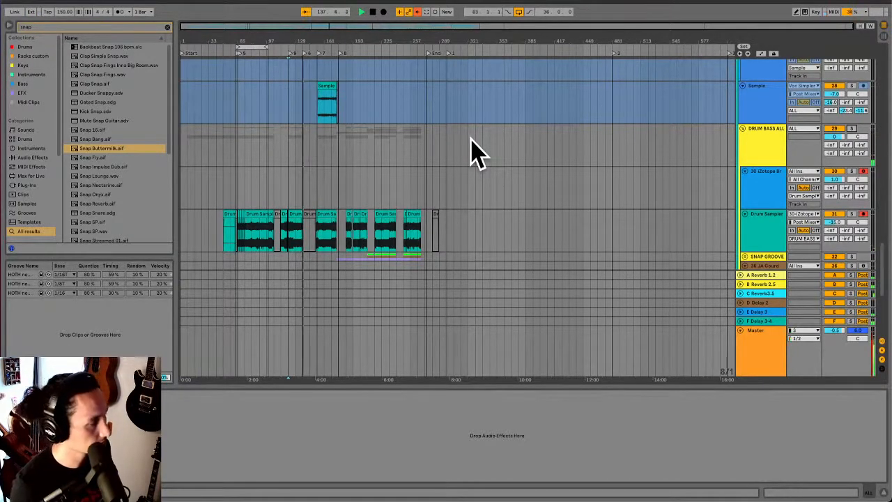
- Examine the drum, bass, Operator and vocal tracks of the arrangement while the song plays
{"action": "scroll", "coordinate": [398, 146], "scroll_direction": "down", "scroll_amount": 3}
{"action": "scroll", "coordinate": [398, 149], "scroll_direction": "down", "scroll_amount": 2}
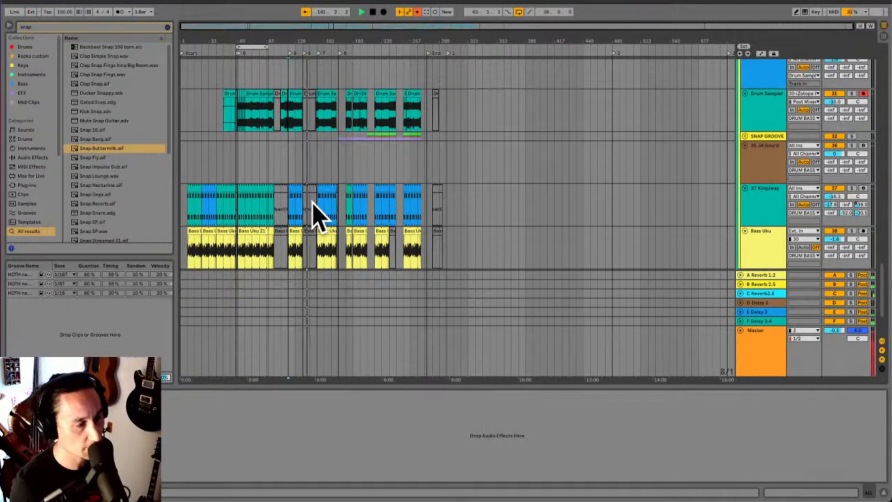
{"action": "scroll", "coordinate": [314, 216], "scroll_direction": "down", "scroll_amount": 3}
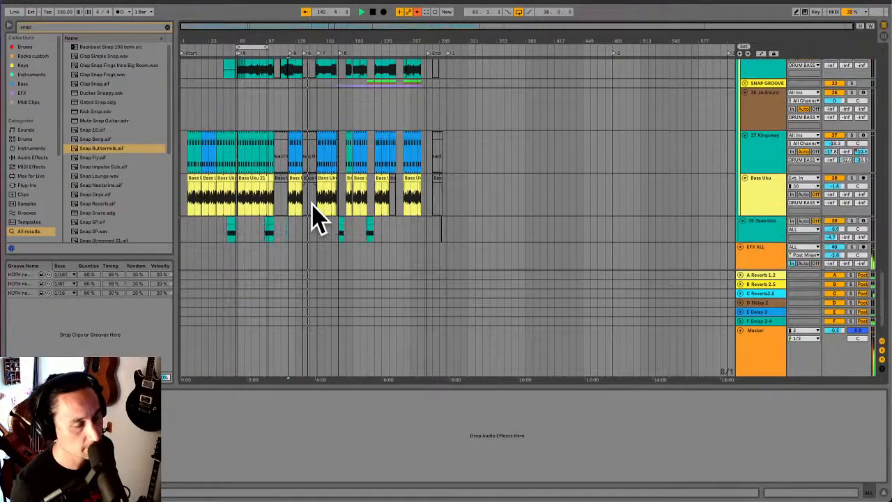
{"action": "scroll", "coordinate": [311, 203], "scroll_direction": "down", "scroll_amount": 1}
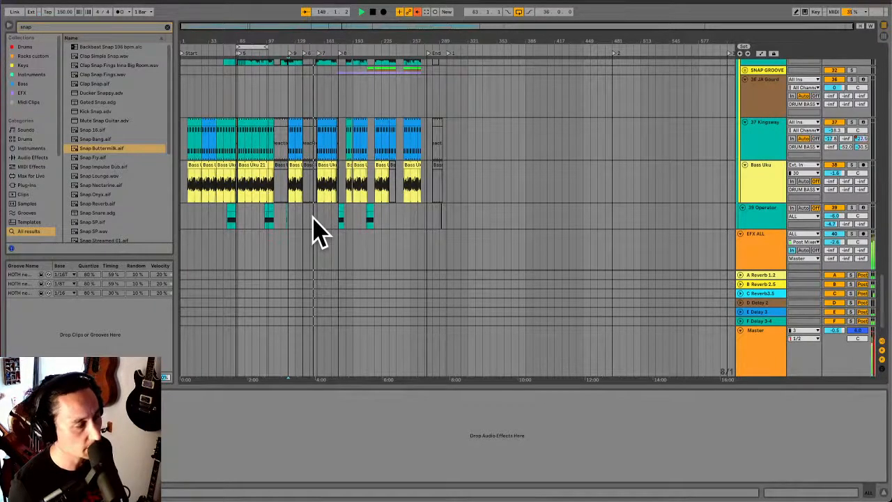
{"action": "left_click", "coordinate": [312, 218]}
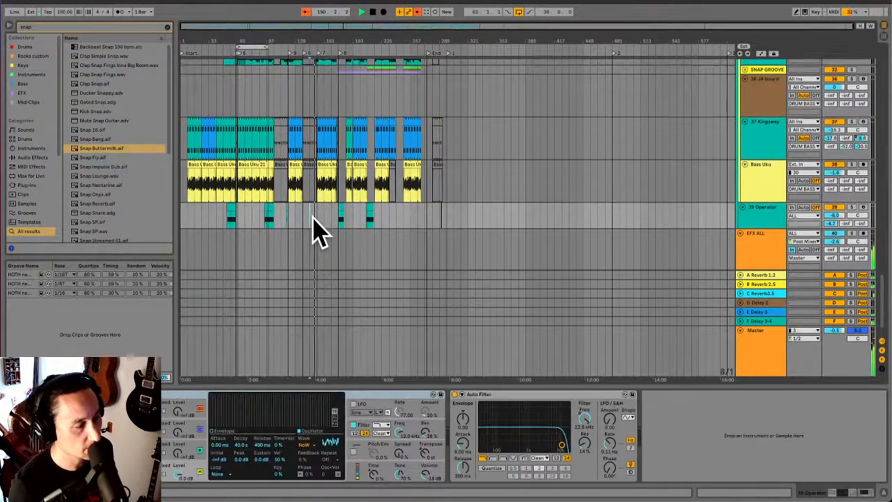
{"action": "scroll", "coordinate": [312, 217], "scroll_direction": "up", "scroll_amount": 5}
{"action": "scroll", "coordinate": [315, 223], "scroll_direction": "up", "scroll_amount": 2}
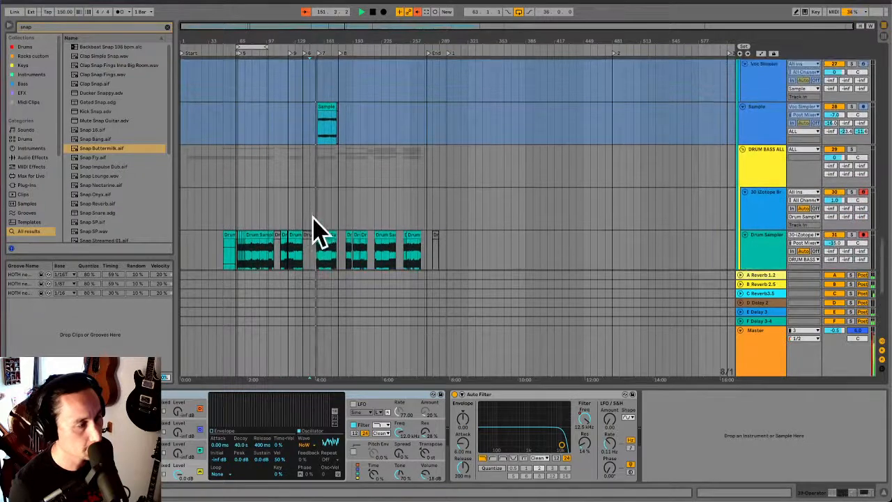
{"action": "scroll", "coordinate": [317, 234], "scroll_direction": "up", "scroll_amount": 3}
{"action": "scroll", "coordinate": [317, 230], "scroll_direction": "up", "scroll_amount": 1}
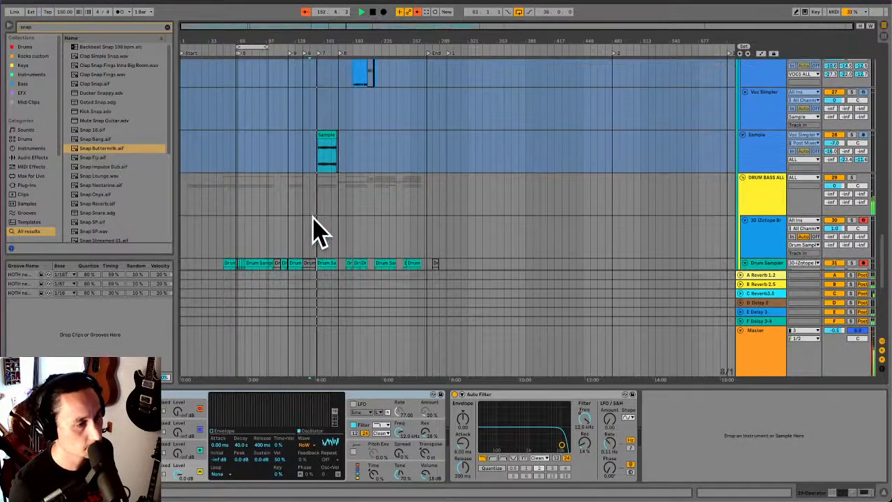
{"action": "scroll", "coordinate": [317, 233], "scroll_direction": "up", "scroll_amount": 5}
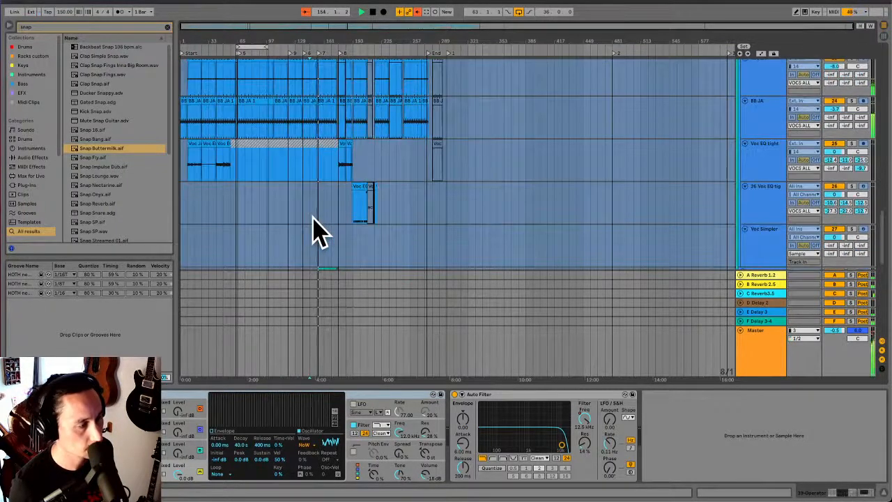
{"action": "scroll", "coordinate": [317, 233], "scroll_direction": "up", "scroll_amount": 5}
{"action": "scroll", "coordinate": [317, 233], "scroll_direction": "up", "scroll_amount": 5}
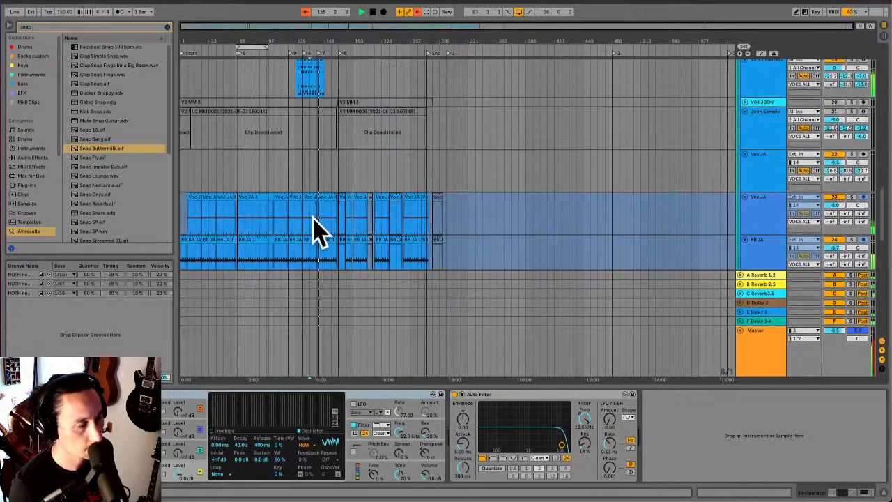
{"action": "scroll", "coordinate": [312, 220], "scroll_direction": "up", "scroll_amount": 2}
{"action": "scroll", "coordinate": [313, 229], "scroll_direction": "down", "scroll_amount": 8}
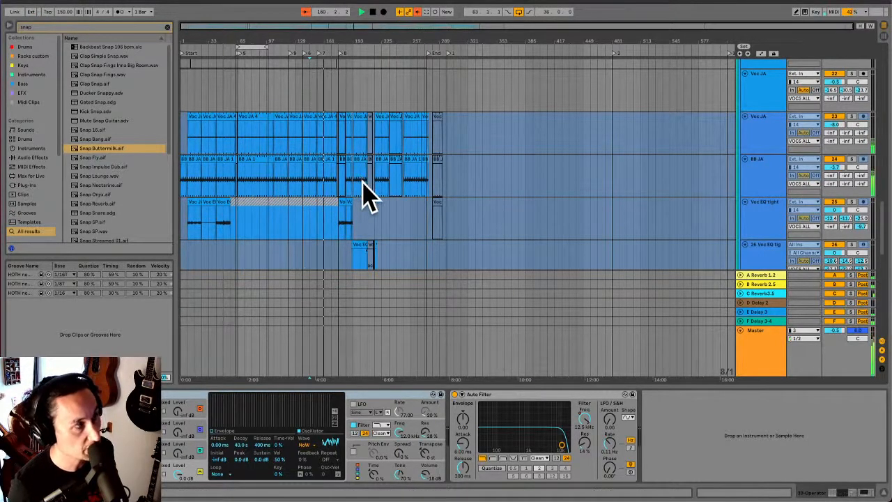
- Return to the Session view and inspect the track mixers from the guitars through the vocals to the drum and bass tracks
{"action": "key", "text": "Tab"}
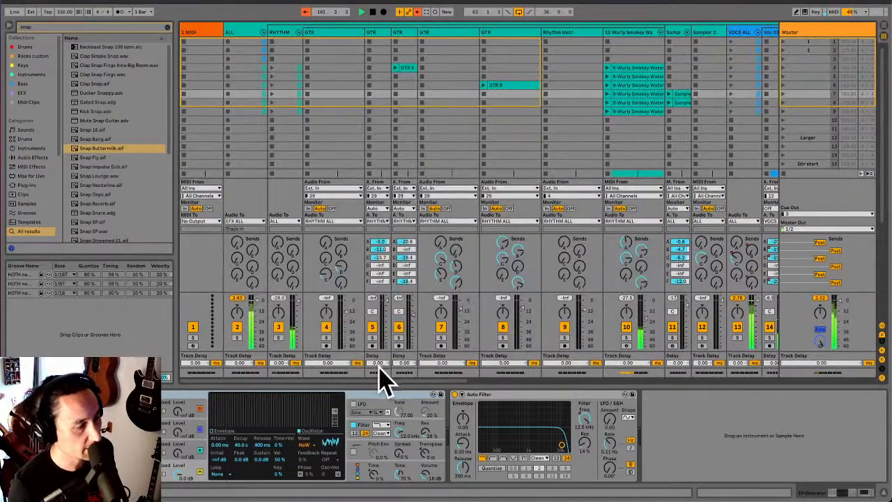
{"action": "left_click_drag", "start_coordinate": [363, 382], "coordinate": [606, 377]}
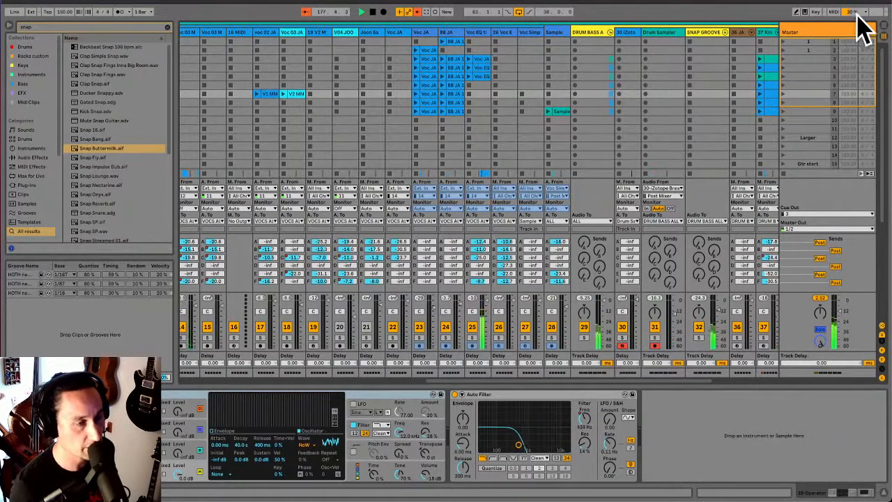
{"action": "left_click_drag", "start_coordinate": [550, 378], "coordinate": [748, 378]}
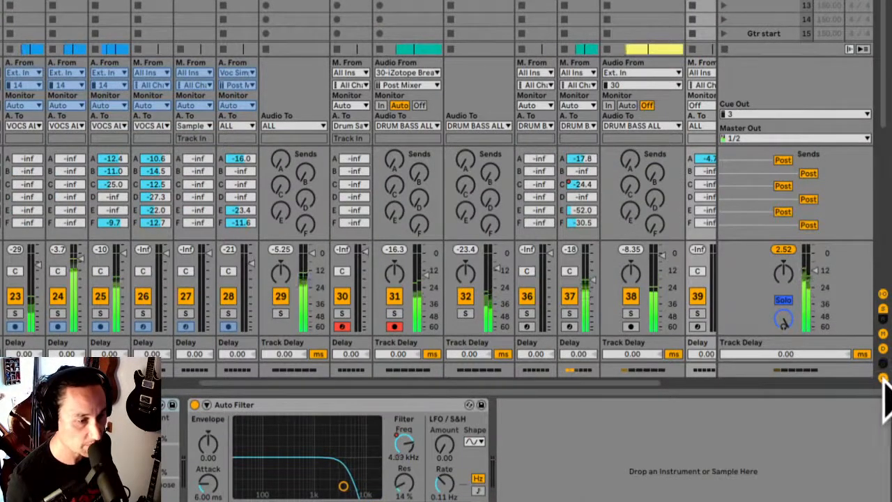
- Toggle the per-track CPU load meters in the Session mixer off and on again
{"action": "left_click", "coordinate": [883, 378]}
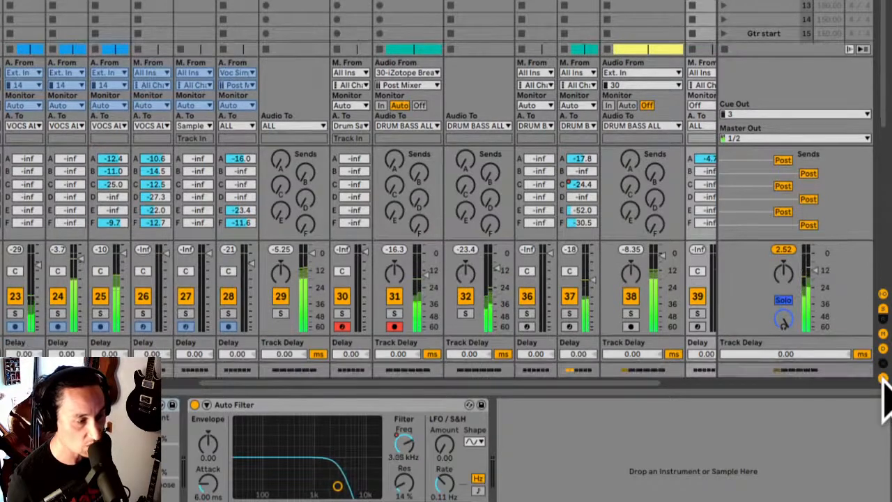
{"action": "left_click", "coordinate": [883, 379]}
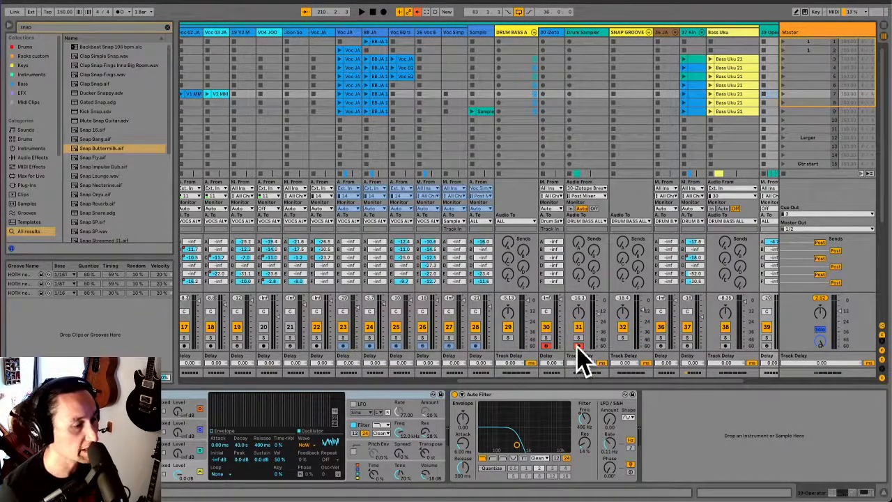
- Arm only the 30-iZotope BreakTweaker track, arm the GTR track 8 instead, and return to the drum and bass tracks
{"action": "left_click", "coordinate": [547, 352]}
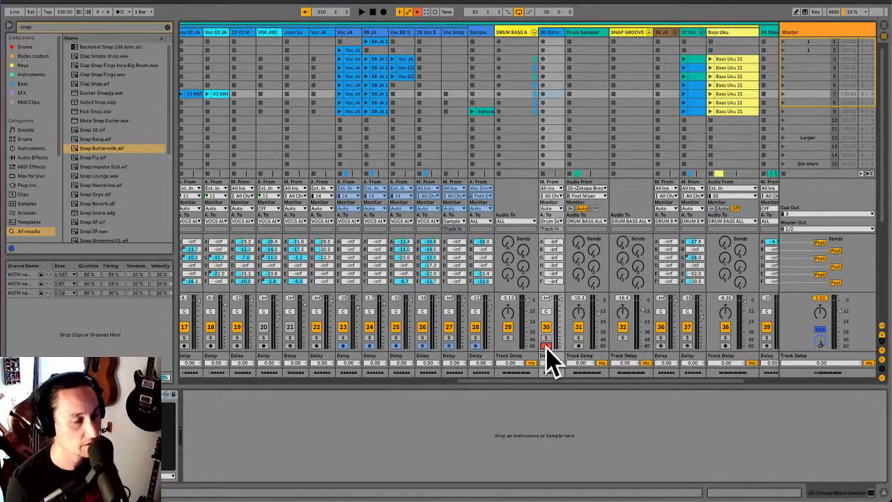
{"action": "left_click_drag", "start_coordinate": [490, 376], "coordinate": [264, 398]}
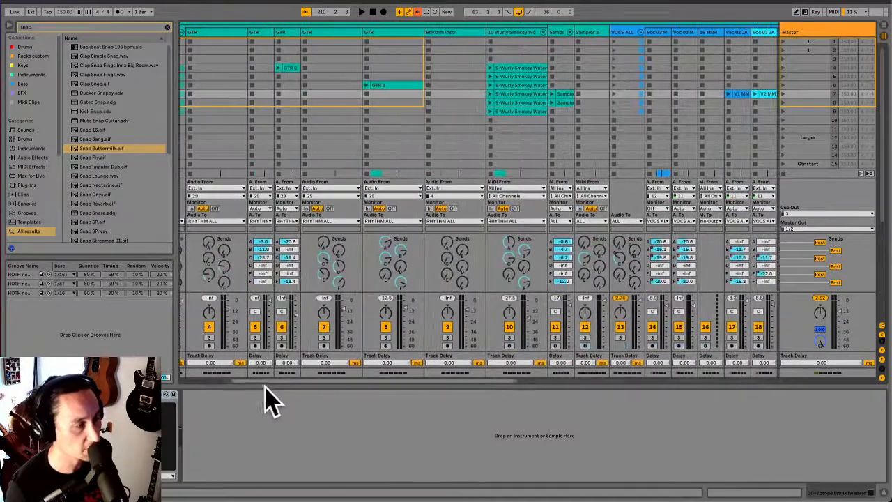
{"action": "left_click", "coordinate": [382, 96]}
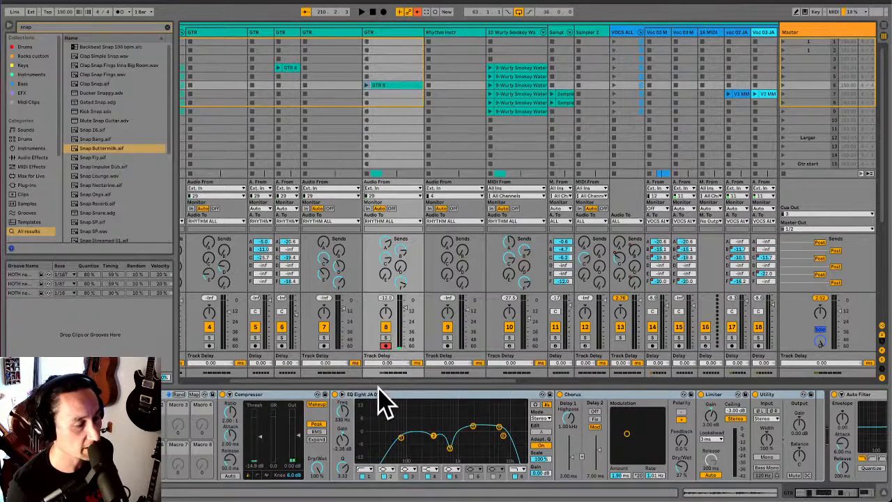
{"action": "mouse_move", "coordinate": [379, 396]}
{"action": "left_mouse_down"}
{"action": "mouse_move", "coordinate": [460, 393]}
{"action": "mouse_move", "coordinate": [385, 380]}
{"action": "left_mouse_up"}
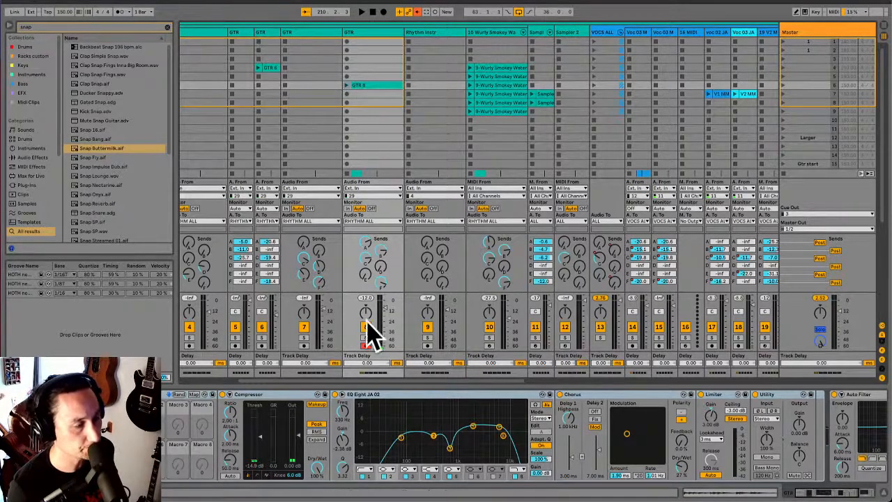
{"action": "left_click_drag", "start_coordinate": [378, 381], "coordinate": [633, 381]}
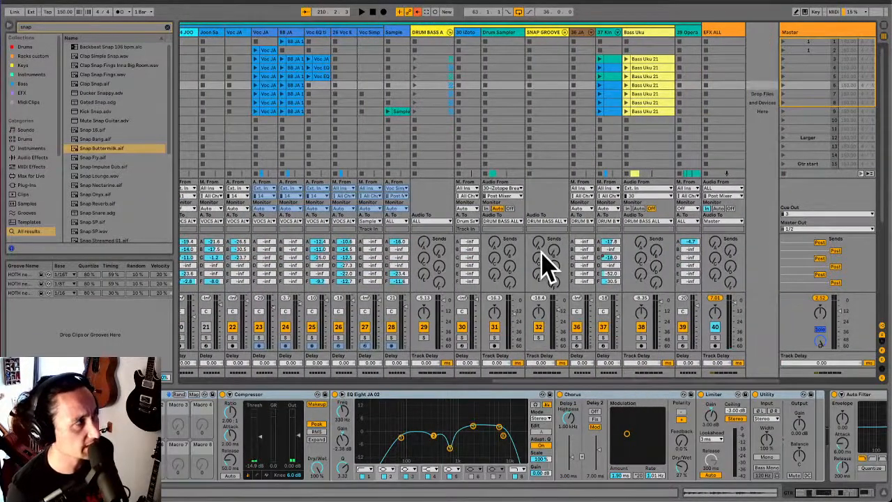
- Switch to the Arrangement view and mark several short passages on Voc JA track 22, finishing at bar 137
{"action": "key", "text": "Tab"}
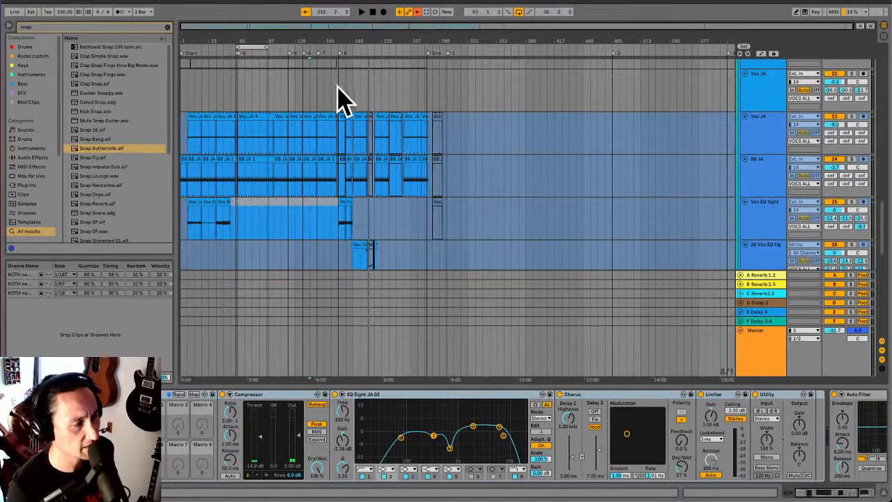
{"action": "left_click_drag", "start_coordinate": [325, 94], "coordinate": [409, 93]}
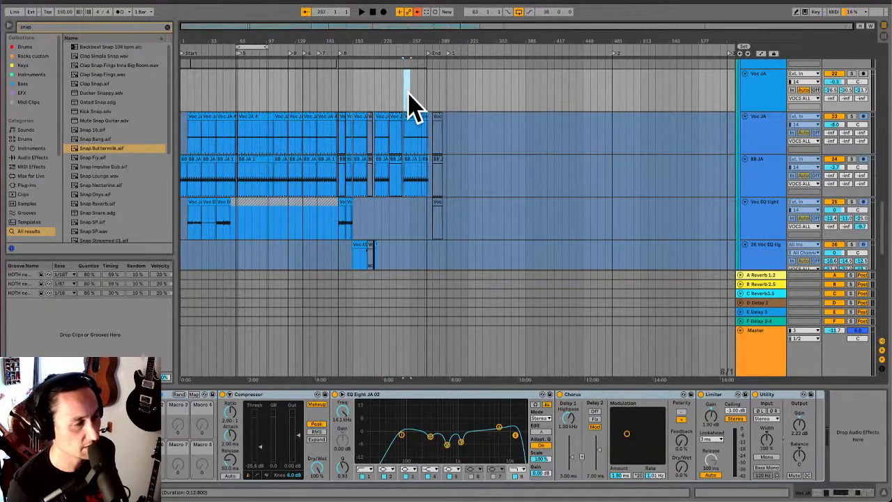
{"action": "left_click_drag", "start_coordinate": [347, 94], "coordinate": [356, 96]}
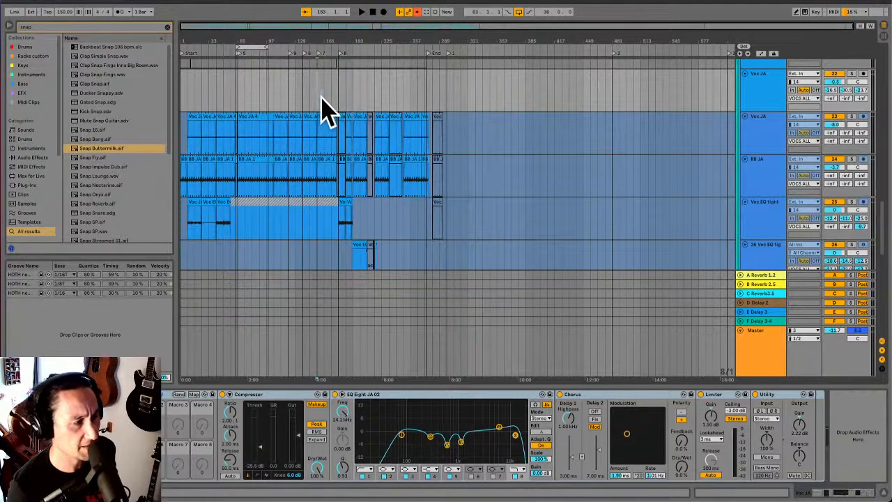
{"action": "left_click", "coordinate": [321, 97]}
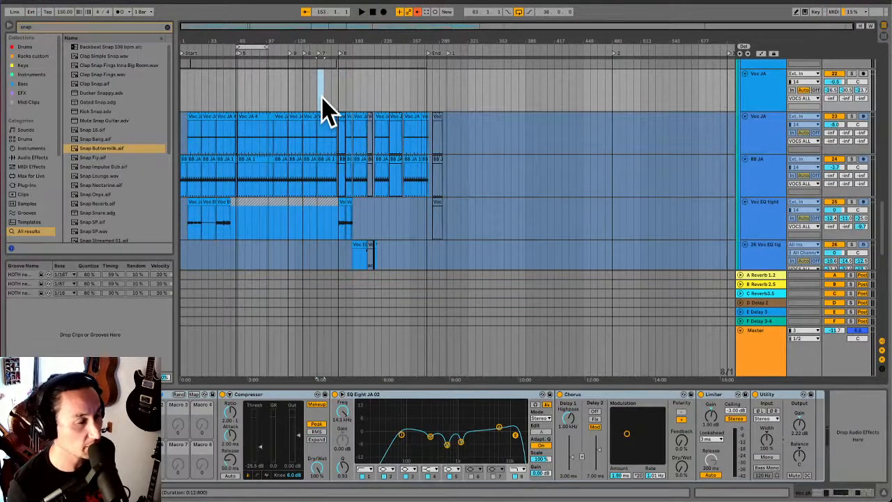
{"action": "left_click", "coordinate": [304, 110]}
- Return to the Session view and select the 30-iZotope BreakTweaker track in the DRUM BASS ALL group
{"action": "key", "text": "Tab"}
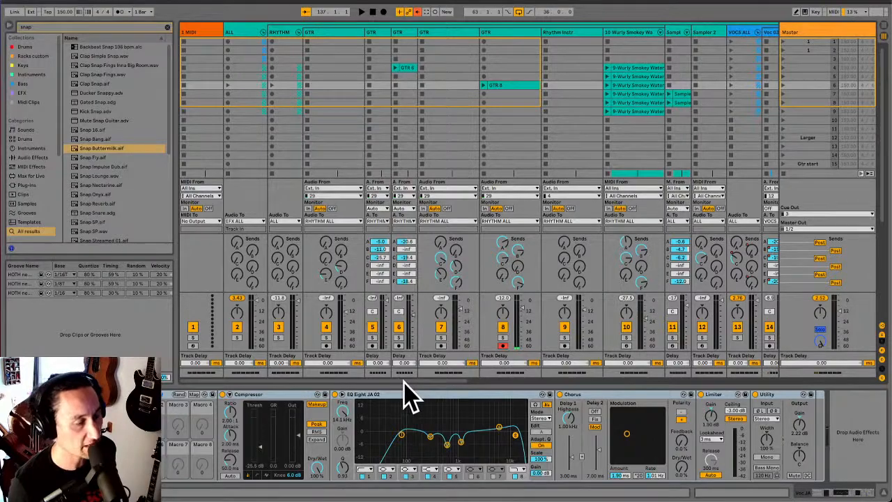
{"action": "left_click_drag", "start_coordinate": [402, 380], "coordinate": [710, 387]}
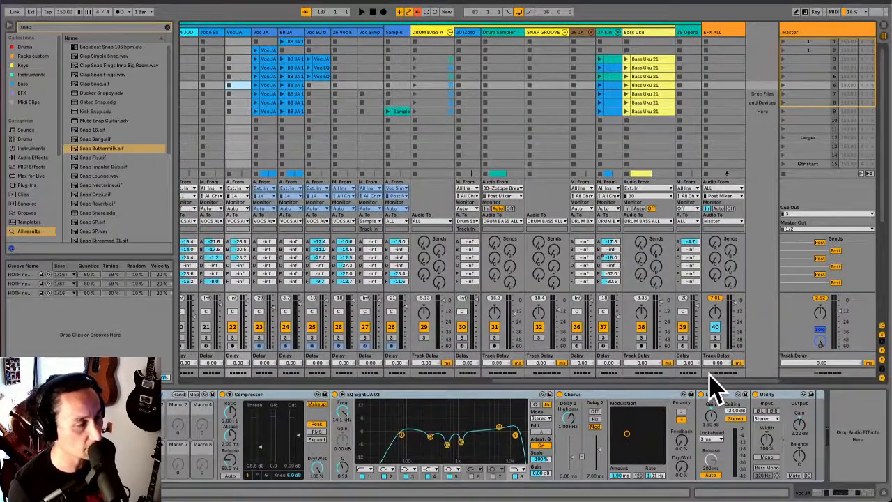
{"action": "left_click", "coordinate": [470, 44]}
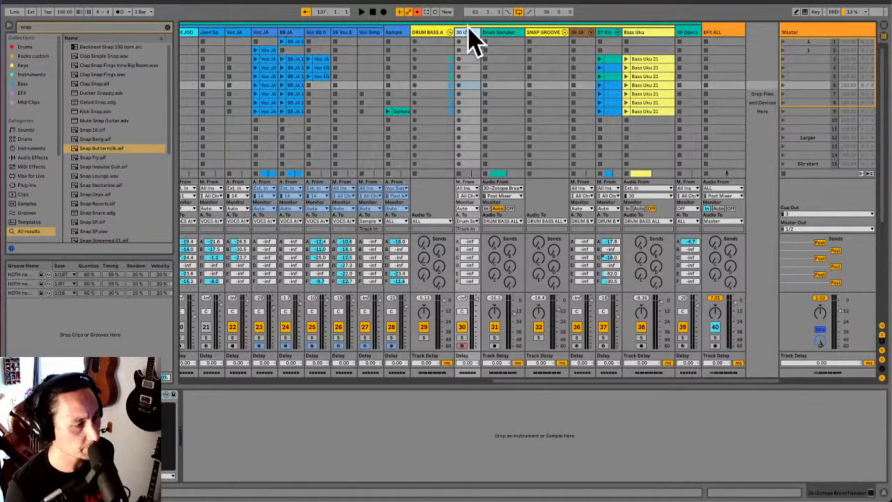
{"action": "left_click", "coordinate": [468, 26]}
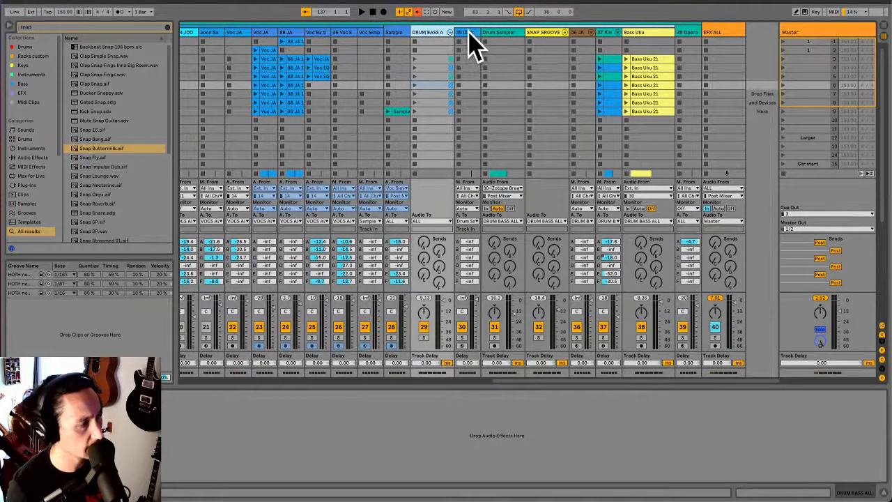
{"action": "left_click", "coordinate": [470, 44]}
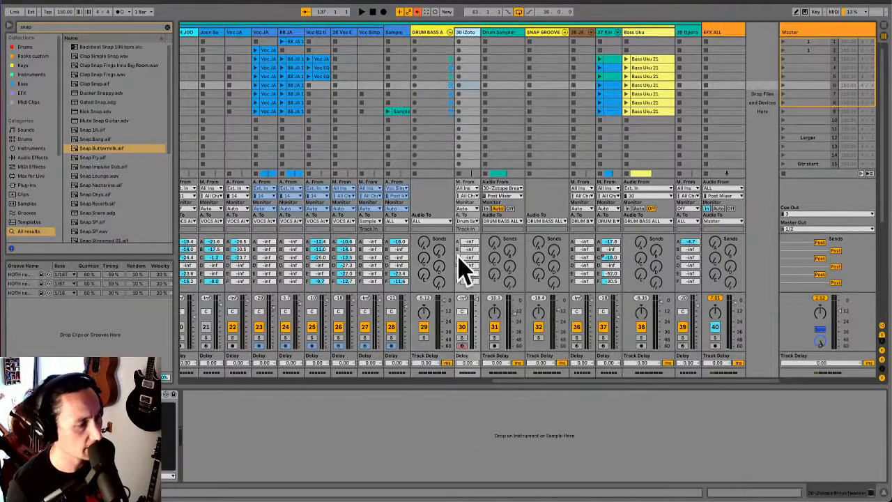
- Arm both the Drum Sampler track and the 30-iZotope BreakTweaker track for recording
{"action": "left_click", "coordinate": [494, 346]}
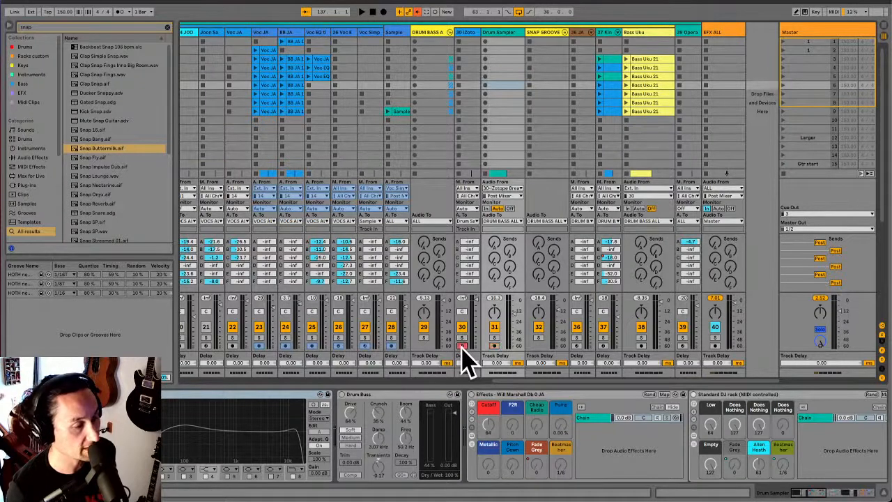
{"action": "left_click", "coordinate": [461, 345]}
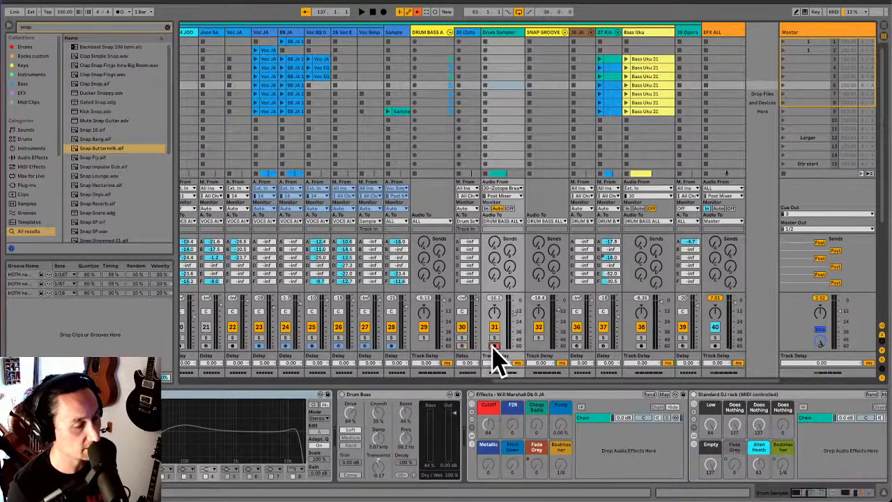
{"action": "left_click", "coordinate": [460, 347]}
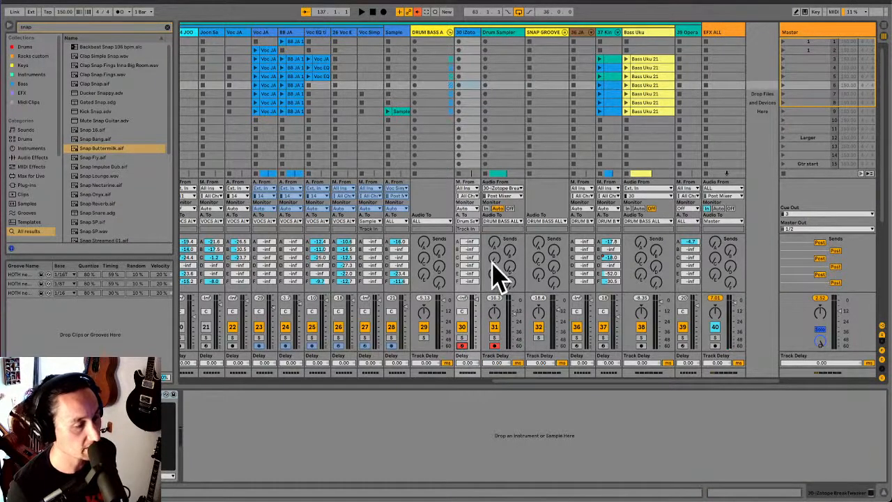
- Route the 30-iZotope BreakTweaker track's audio output to Drum Sampler and select the Drum Sampler track
{"action": "left_click", "coordinate": [503, 85]}
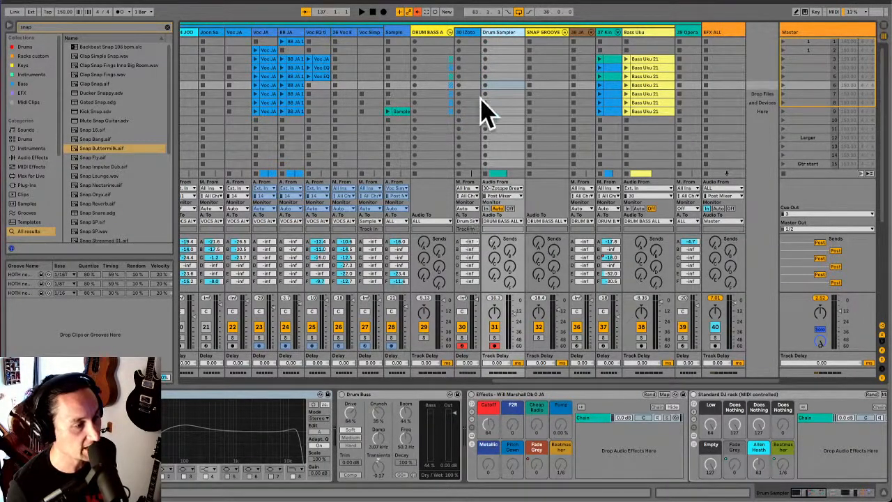
{"action": "left_click", "coordinate": [467, 35]}
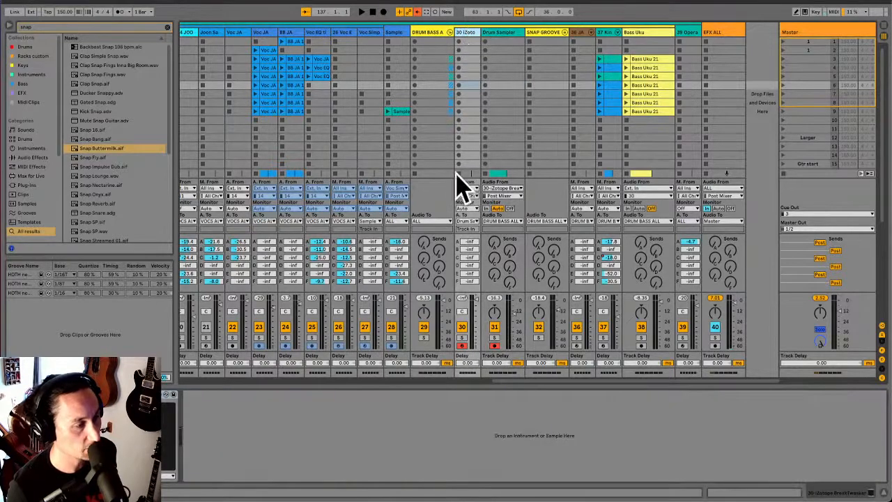
{"action": "left_click", "coordinate": [470, 221]}
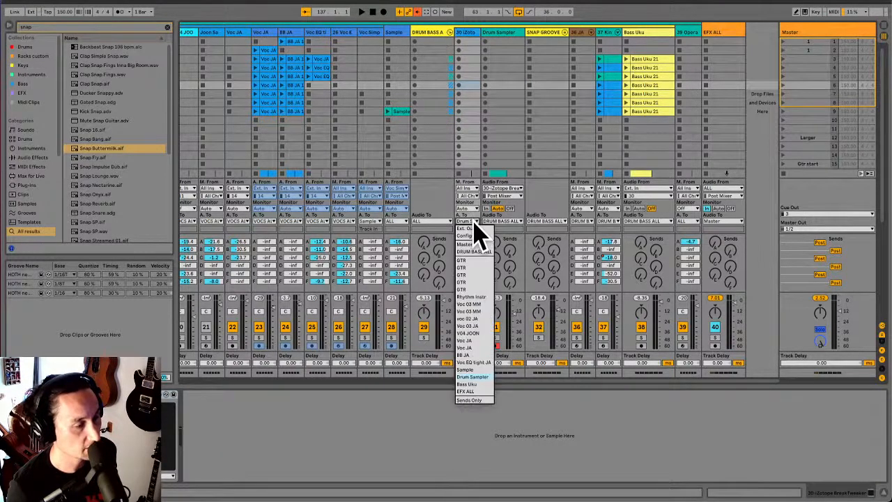
{"action": "left_click", "coordinate": [480, 377]}
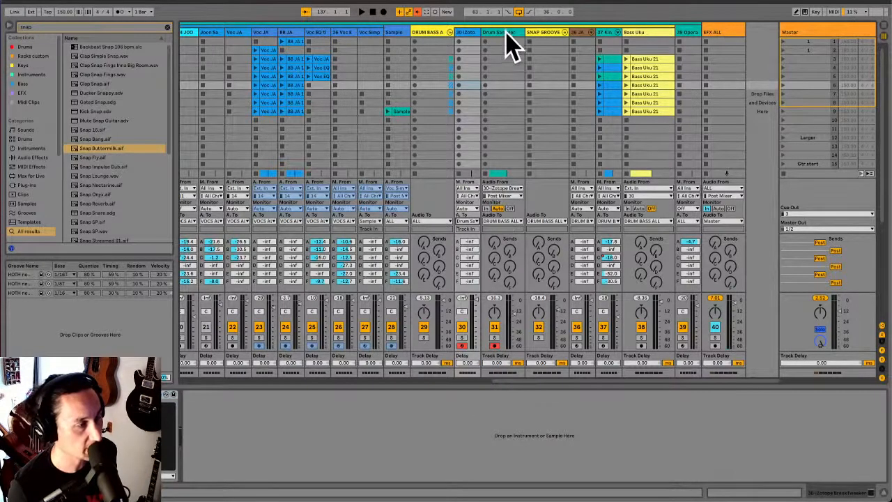
{"action": "left_click", "coordinate": [507, 36]}
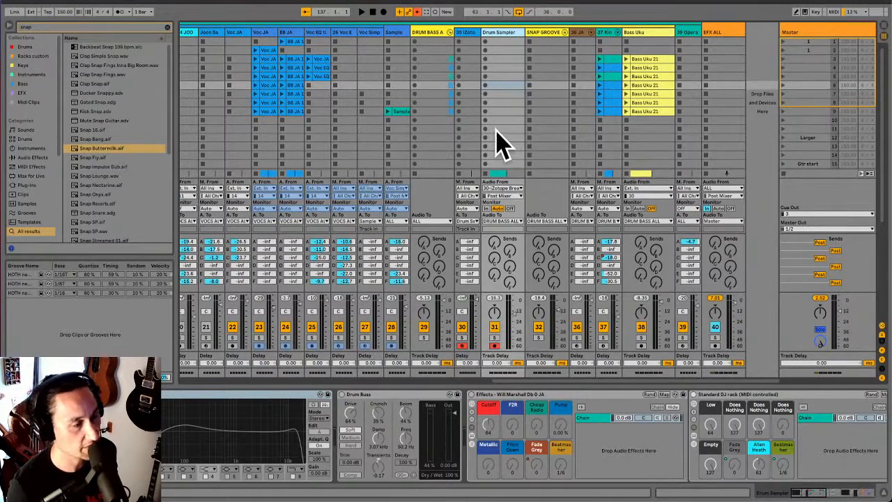
- Bring up track 30's BreakTweaker plug-in window, close its preset browser and place the window clear of the device view
{"action": "left_click", "coordinate": [469, 33]}
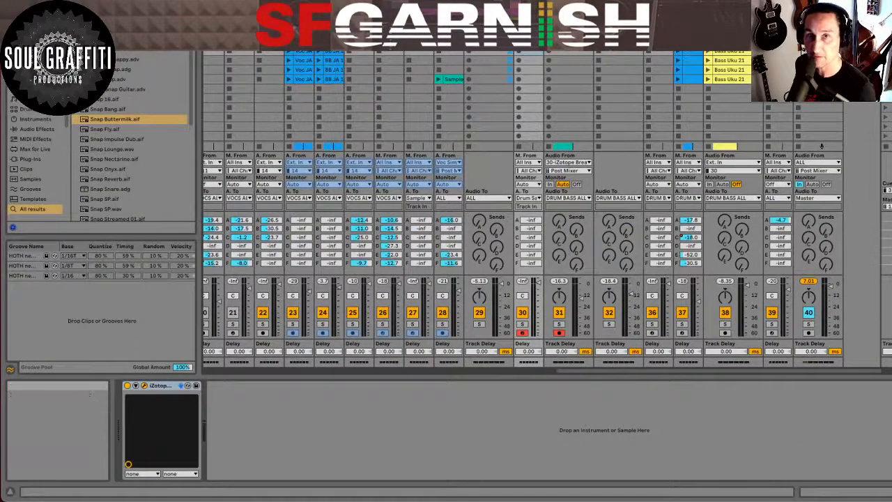
{"action": "left_click_drag", "start_coordinate": [891, 117], "coordinate": [596, 115]}
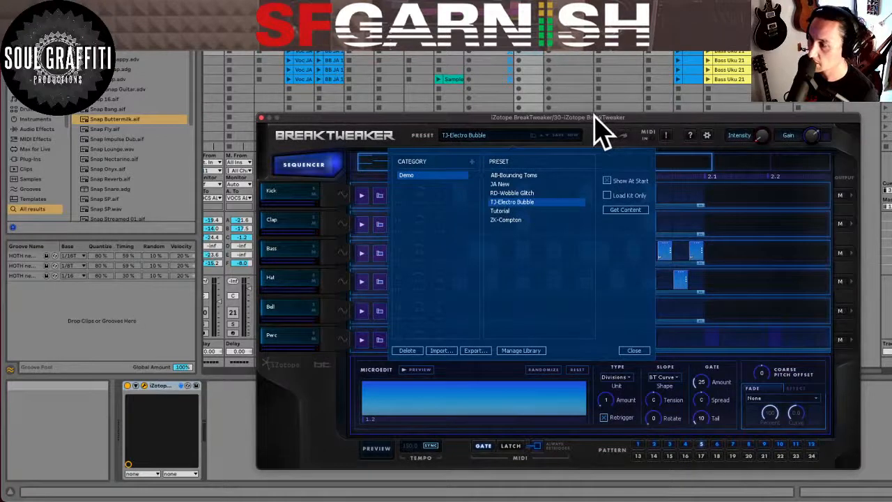
{"action": "left_click", "coordinate": [632, 350]}
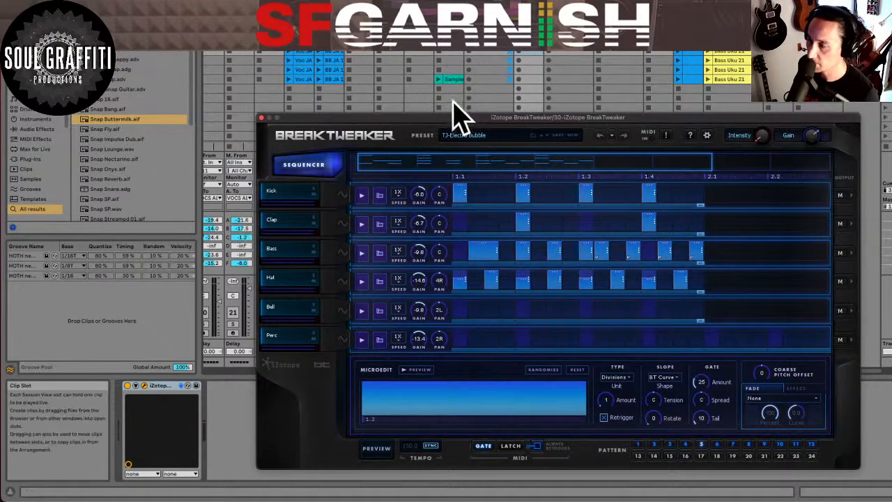
{"action": "left_click_drag", "start_coordinate": [481, 116], "coordinate": [526, 89]}
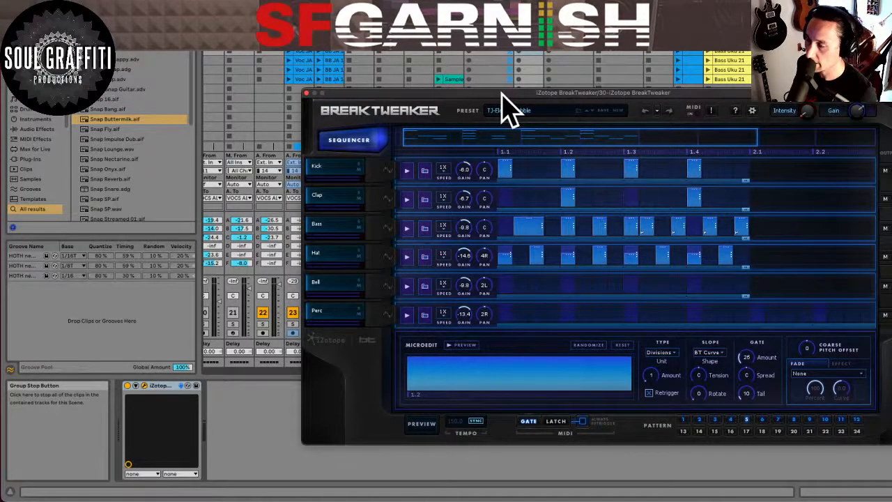
{"action": "left_click_drag", "start_coordinate": [502, 92], "coordinate": [501, 98]}
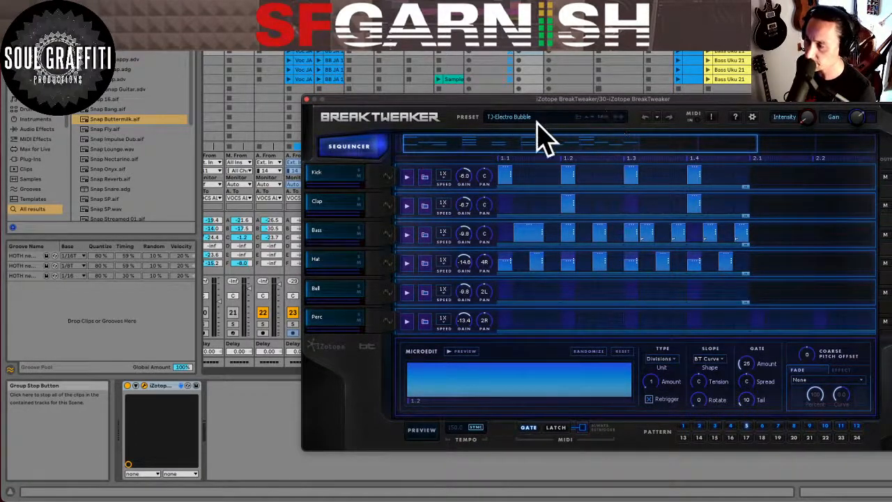
- Load the Tutorial preset from the Demo category in BreakTweaker and shift the plug-in window slightly higher
{"action": "left_click", "coordinate": [526, 117]}
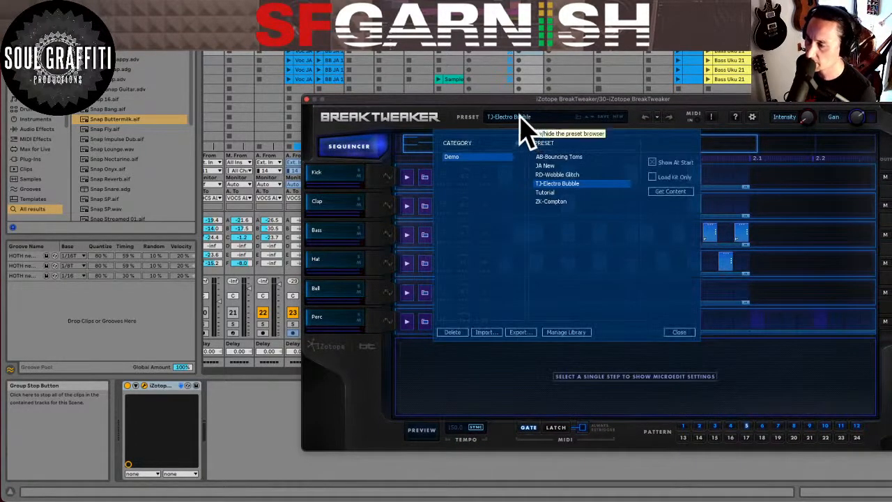
{"action": "left_click", "coordinate": [568, 193]}
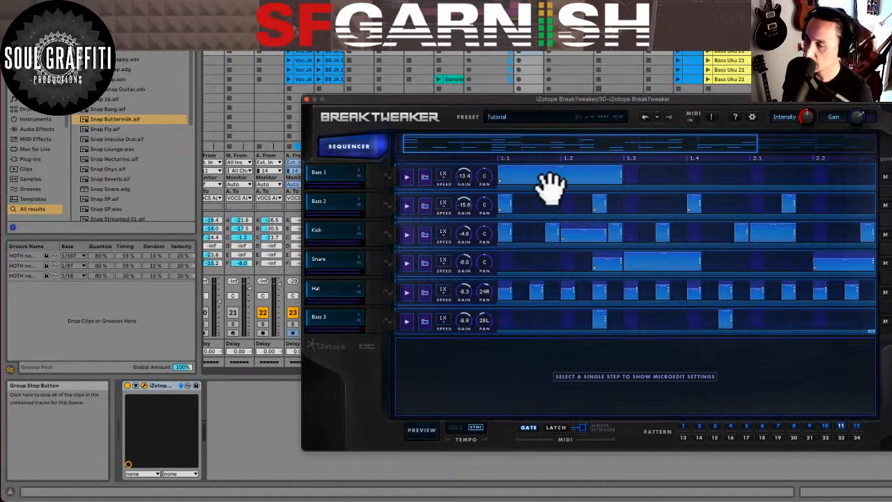
{"action": "left_click_drag", "start_coordinate": [560, 97], "coordinate": [555, 95]}
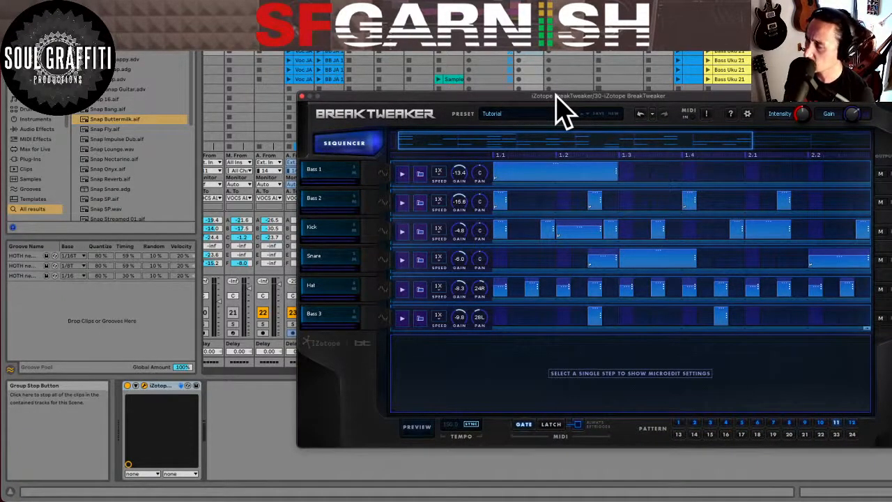
{"action": "left_click_drag", "start_coordinate": [556, 96], "coordinate": [557, 81]}
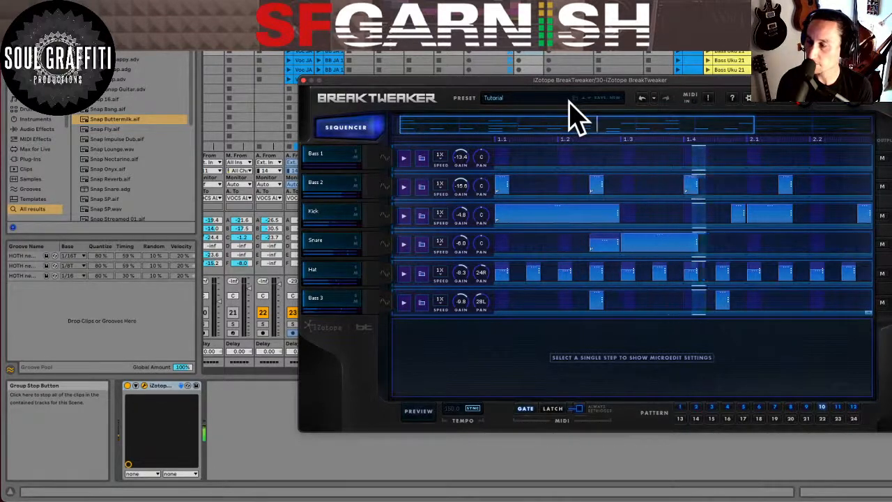
- Inspect the sound generator settings of BreakTweaker's Bass 1, Bass 2 and Kick lanes
{"action": "left_click", "coordinate": [383, 157]}
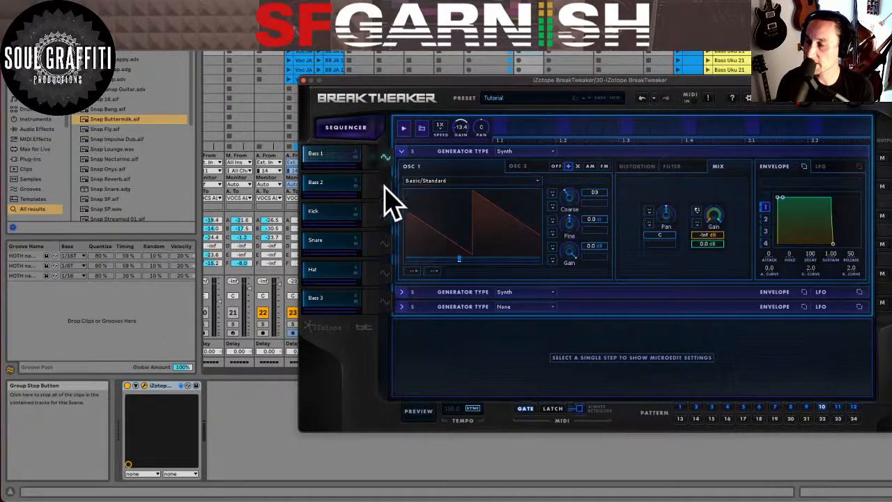
{"action": "left_click", "coordinate": [383, 187]}
{"action": "left_click", "coordinate": [384, 216]}
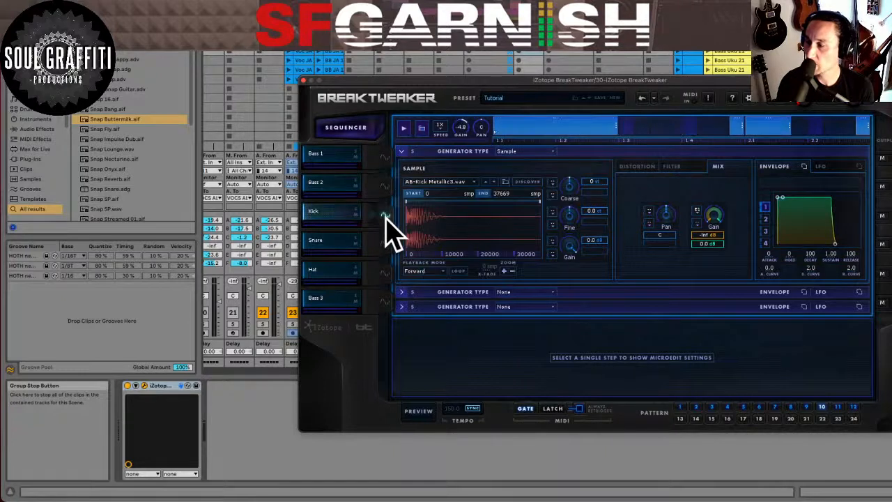
- Inspect the sound generator settings of BreakTweaker's Hat and Bass 3 lanes
{"action": "left_click", "coordinate": [383, 273]}
{"action": "left_click", "coordinate": [385, 300]}
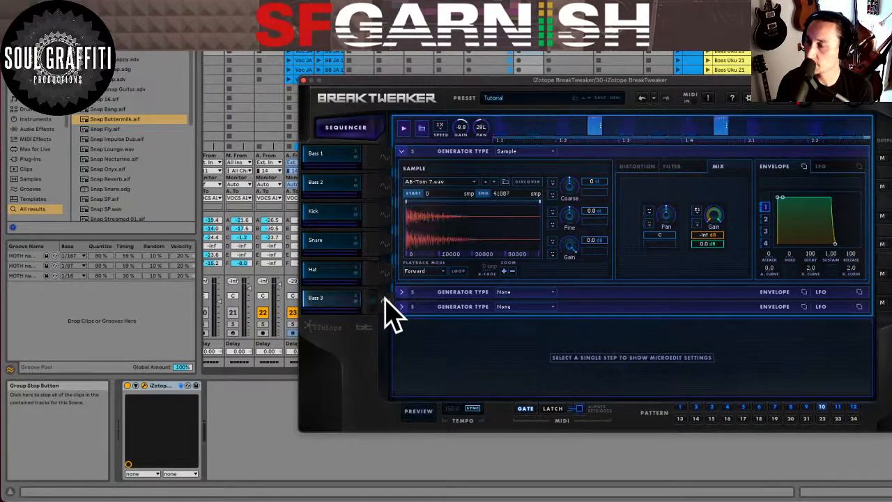
- Bring up the Bass 1 generator and morph its OSC 1 waveform from a sawtooth toward a rounder, wavy shape
{"action": "left_click", "coordinate": [383, 157]}
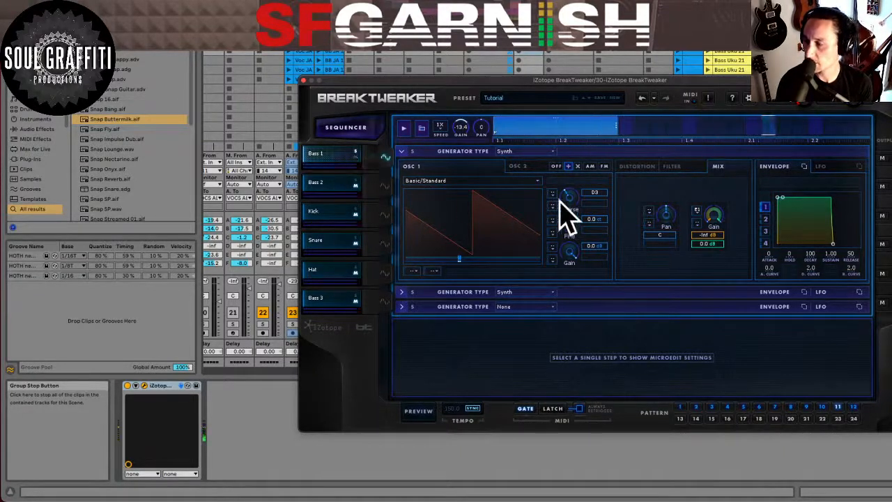
{"action": "left_click_drag", "start_coordinate": [458, 255], "coordinate": [514, 257]}
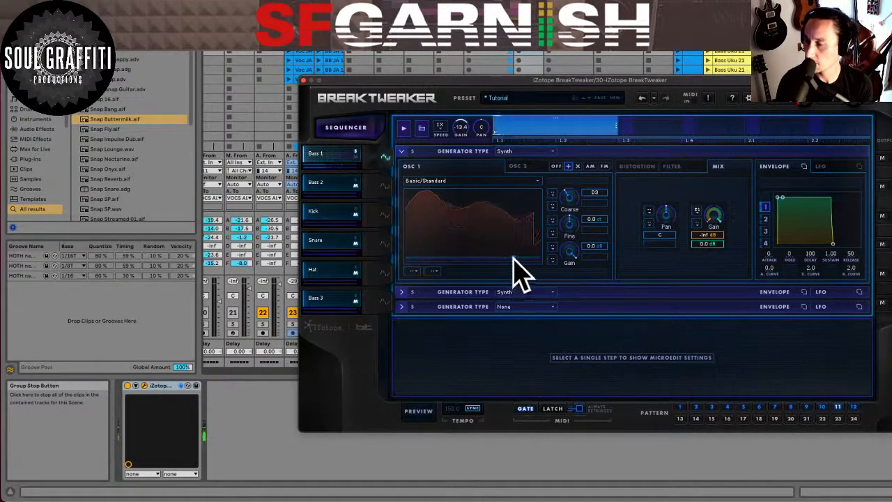
- Shorten the Bass 1 generator's envelope release to 3 with a 1.8 release curve, and set its pan to 42L
{"action": "left_click_drag", "start_coordinate": [833, 244], "coordinate": [847, 246]}
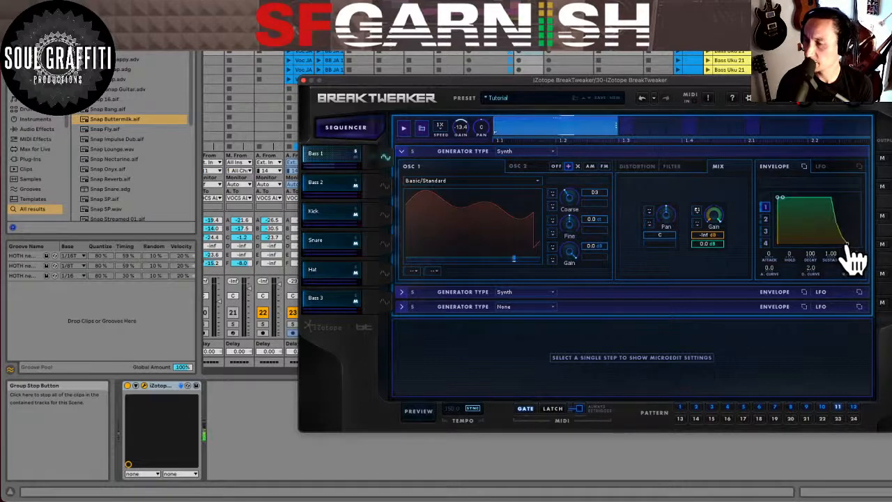
{"action": "left_click_drag", "start_coordinate": [845, 246], "coordinate": [841, 249]}
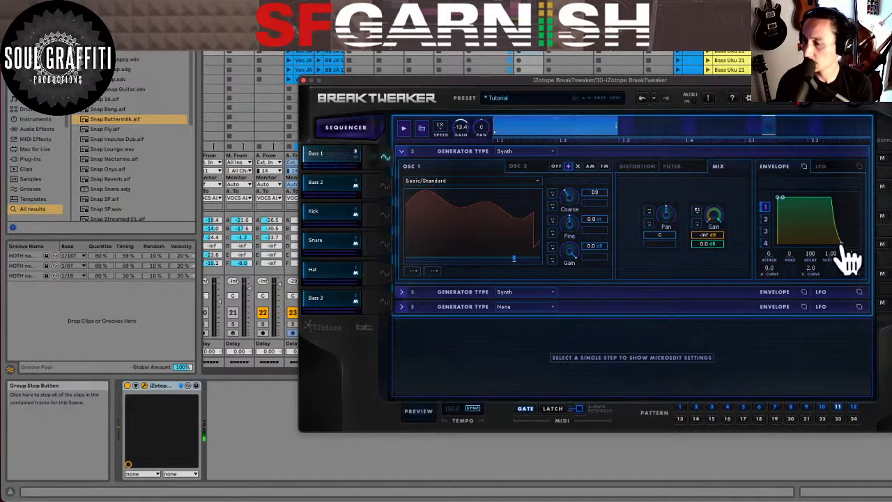
{"action": "left_click_drag", "start_coordinate": [842, 248], "coordinate": [810, 252]}
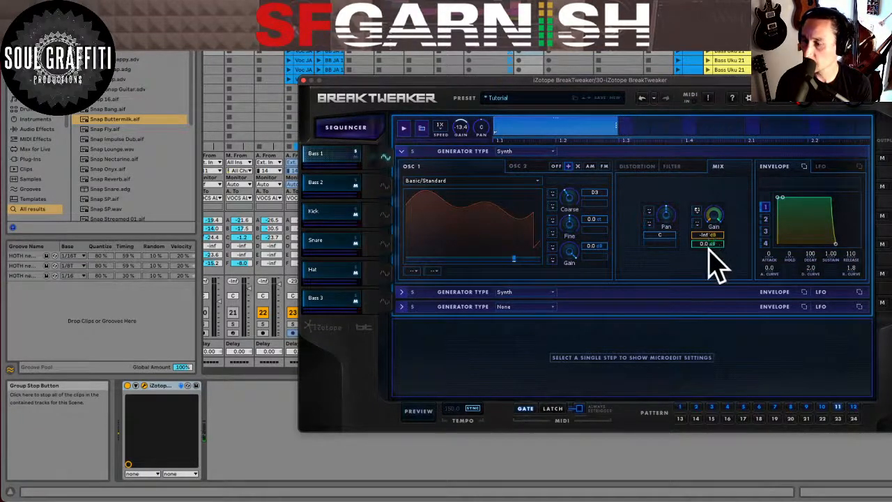
{"action": "mouse_move", "coordinate": [671, 225]}
{"action": "left_mouse_down"}
{"action": "mouse_move", "coordinate": [675, 241]}
{"action": "mouse_move", "coordinate": [673, 206]}
{"action": "left_mouse_up"}
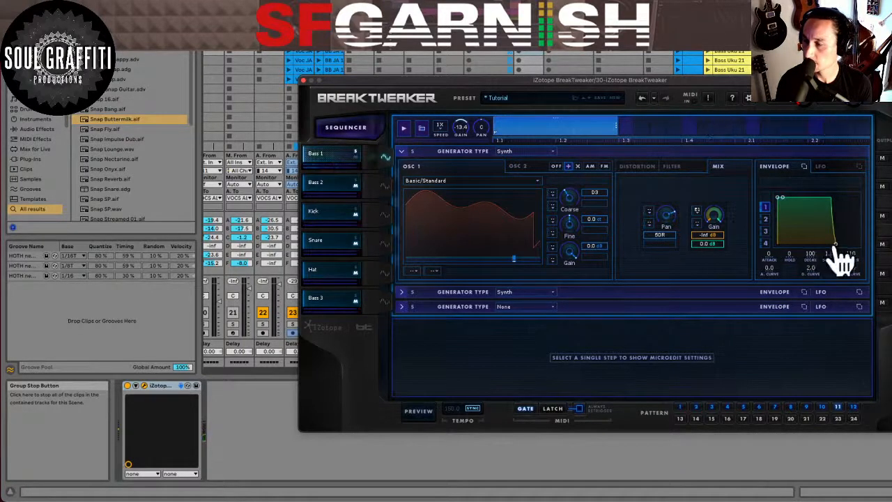
{"action": "left_click_drag", "start_coordinate": [836, 248], "coordinate": [815, 255]}
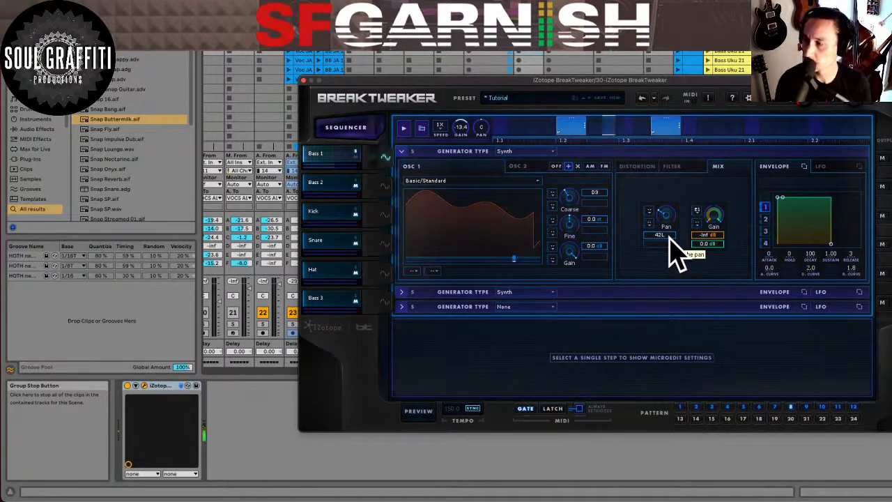
- Set Bass 1's OSC 1 coarse pitch to C0, fine pitch to -27.0 and gain to -14.9 dB
{"action": "left_click_drag", "start_coordinate": [571, 194], "coordinate": [604, 279]}
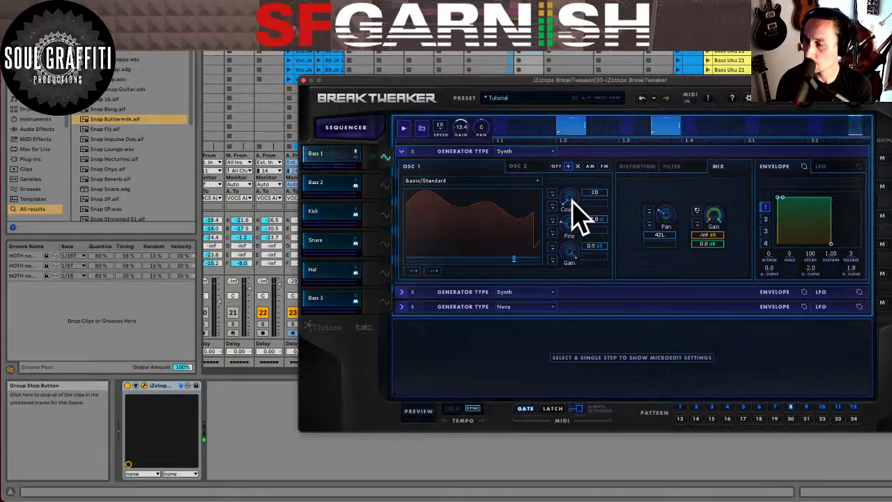
{"action": "left_click_drag", "start_coordinate": [572, 251], "coordinate": [572, 259]}
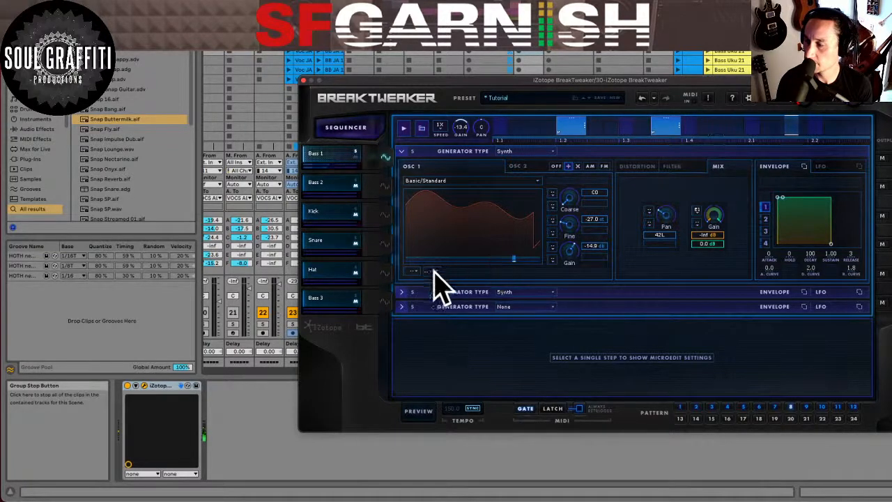
- Morph Bass 2's OSC 1 waveform, and set its coarse pitch to D#/Eb2 and fine pitch to -27.0 with a lower gain
{"action": "left_click", "coordinate": [384, 183]}
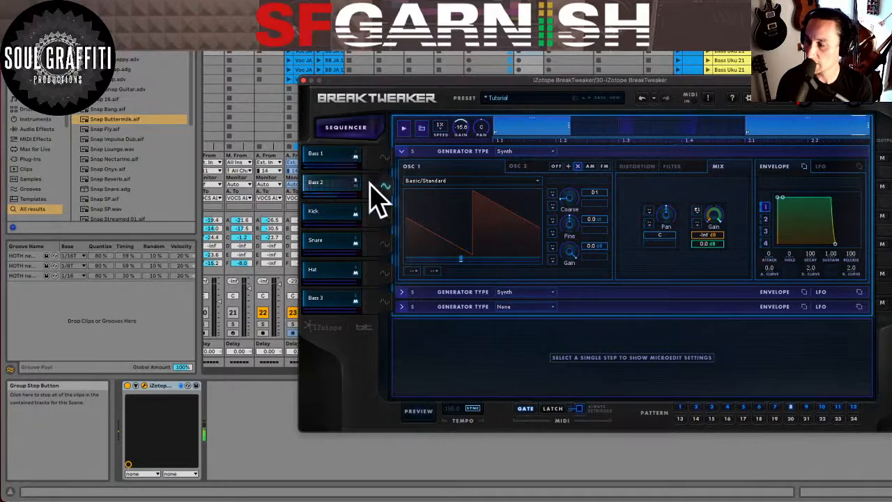
{"action": "mouse_move", "coordinate": [460, 258]}
{"action": "left_mouse_down"}
{"action": "mouse_move", "coordinate": [499, 261]}
{"action": "mouse_move", "coordinate": [425, 262]}
{"action": "mouse_move", "coordinate": [408, 270]}
{"action": "mouse_move", "coordinate": [437, 266]}
{"action": "left_mouse_up"}
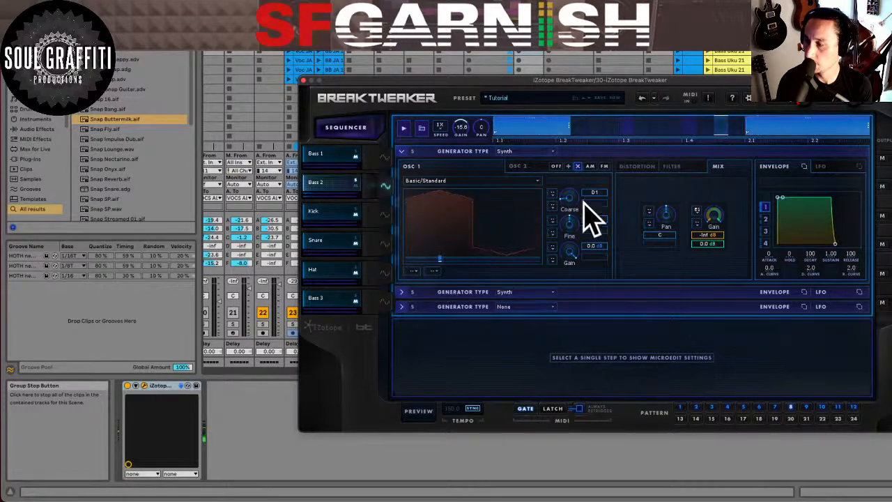
{"action": "mouse_move", "coordinate": [553, 198]}
{"action": "left_mouse_down"}
{"action": "mouse_move", "coordinate": [569, 172]}
{"action": "mouse_move", "coordinate": [570, 197]}
{"action": "left_mouse_up"}
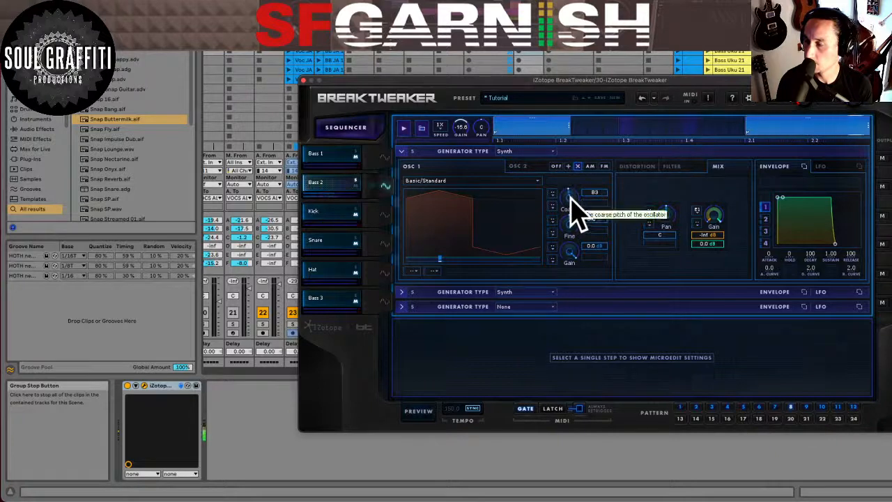
{"action": "left_click_drag", "start_coordinate": [570, 196], "coordinate": [570, 199]}
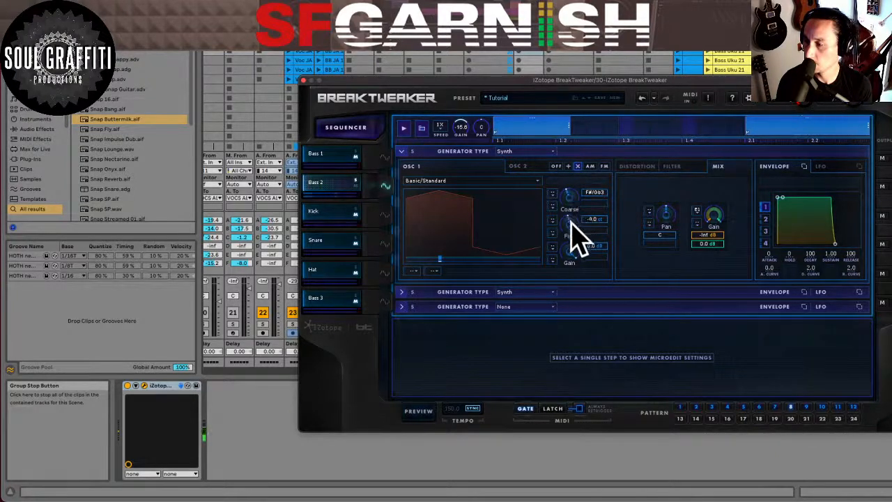
{"action": "left_click_drag", "start_coordinate": [570, 230], "coordinate": [571, 208]}
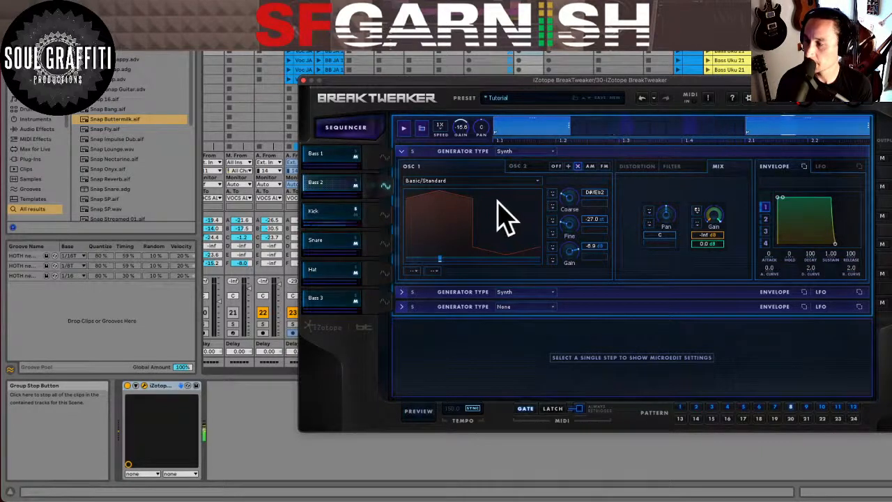
- Replace the Kick lane's sample with AB-Kick 1 from the sample browser
{"action": "left_click", "coordinate": [381, 211]}
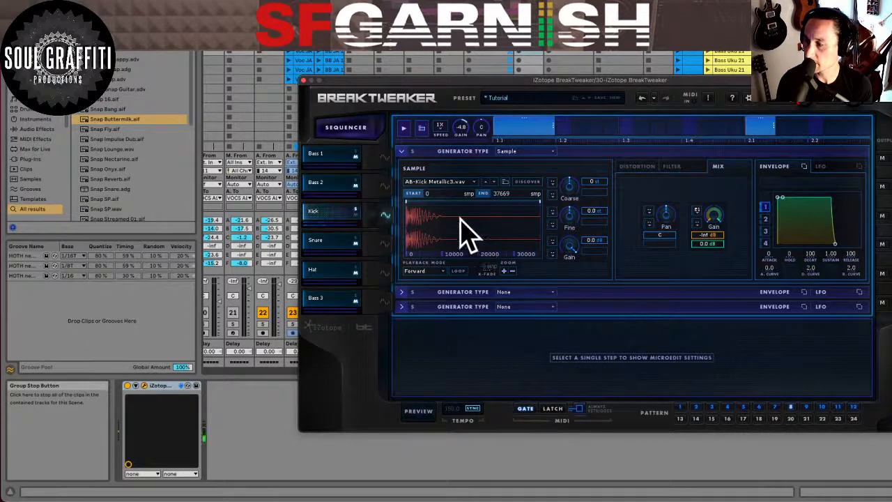
{"action": "left_click", "coordinate": [473, 183]}
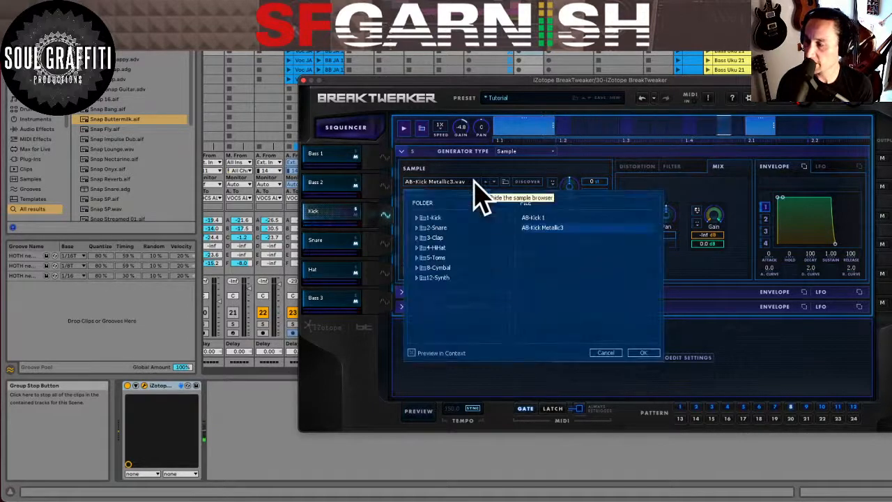
{"action": "left_click", "coordinate": [554, 216]}
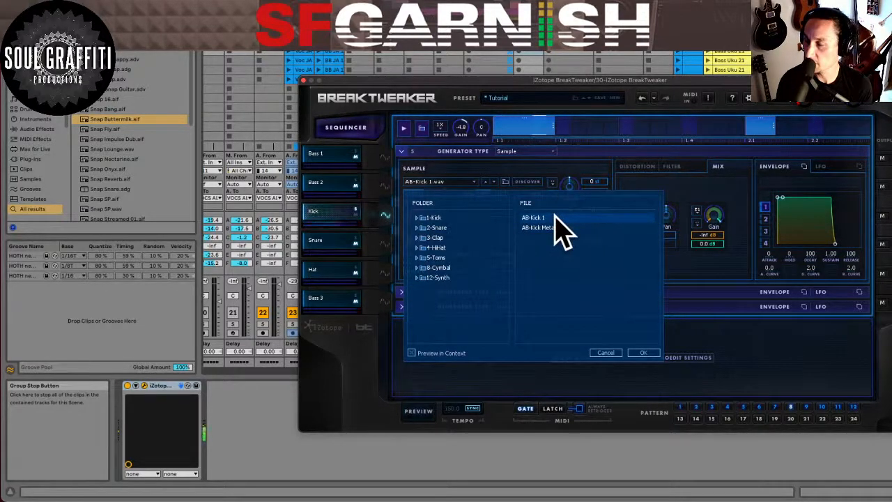
{"action": "left_click", "coordinate": [643, 353]}
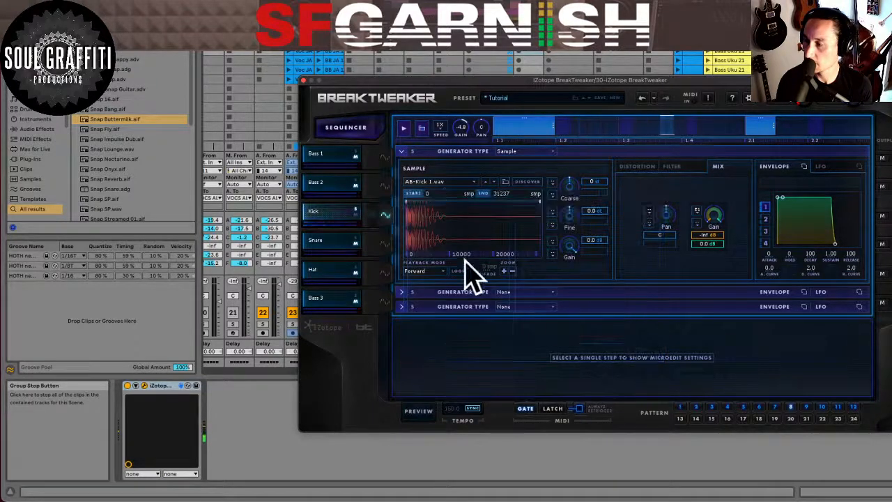
- Shorten the Kick sample's end point to 18307, trying Reverse playback along the way and returning the playback mode to Forward
{"action": "mouse_move", "coordinate": [505, 196]}
{"action": "left_mouse_down"}
{"action": "mouse_move", "coordinate": [518, 241]}
{"action": "mouse_move", "coordinate": [489, 291]}
{"action": "mouse_move", "coordinate": [488, 353]}
{"action": "mouse_move", "coordinate": [450, 498]}
{"action": "left_mouse_up"}
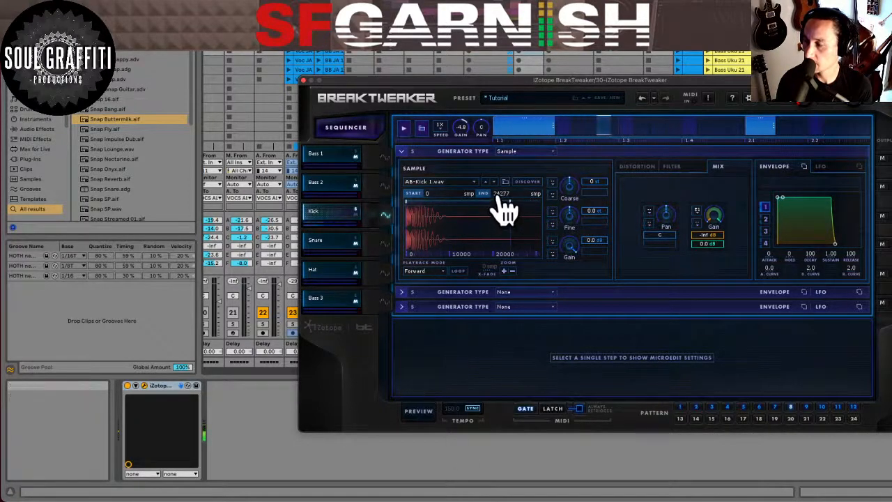
{"action": "left_click", "coordinate": [438, 271]}
{"action": "left_click", "coordinate": [435, 290]}
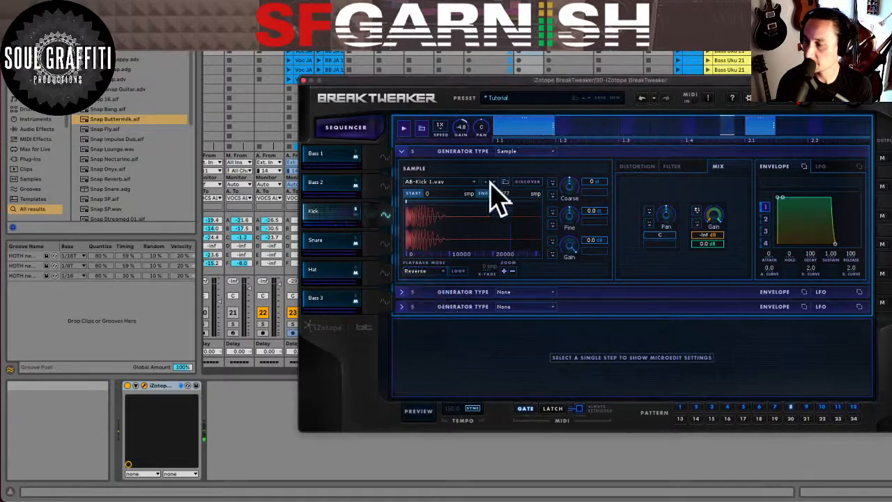
{"action": "mouse_move", "coordinate": [501, 199]}
{"action": "left_mouse_down"}
{"action": "mouse_move", "coordinate": [509, 305]}
{"action": "mouse_move", "coordinate": [500, 498]}
{"action": "left_mouse_up"}
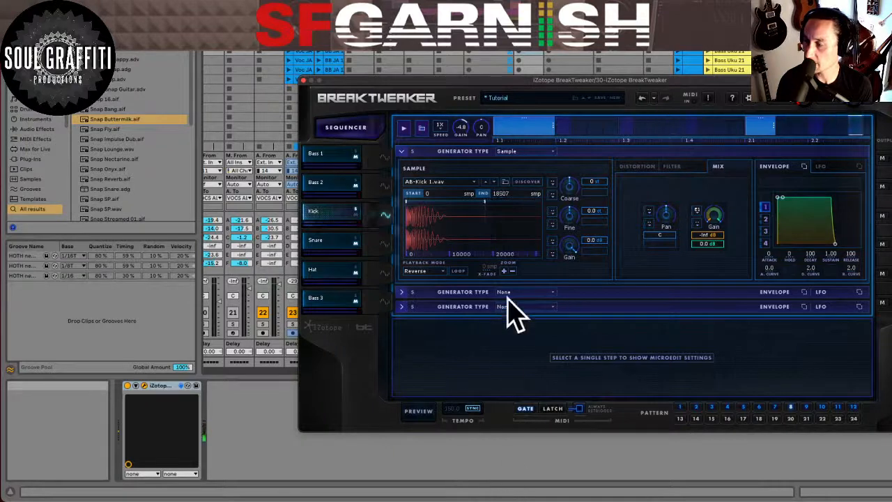
{"action": "left_click_drag", "start_coordinate": [498, 193], "coordinate": [498, 202]}
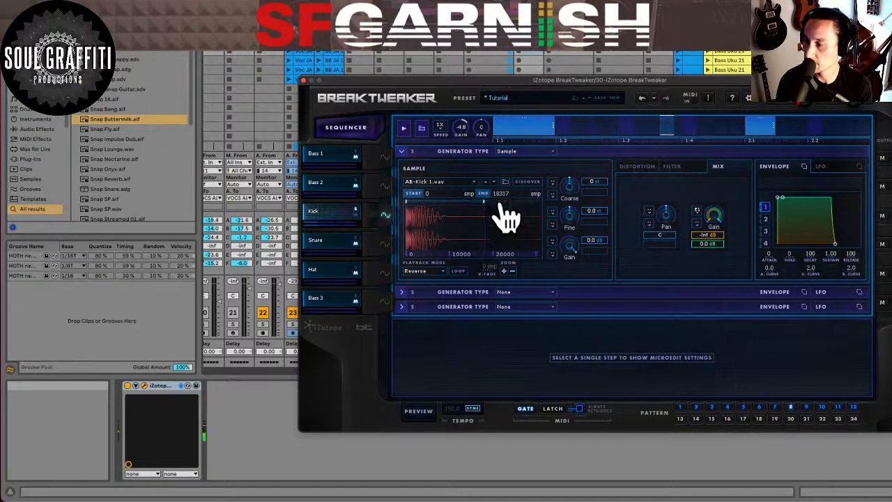
{"action": "left_click", "coordinate": [440, 271]}
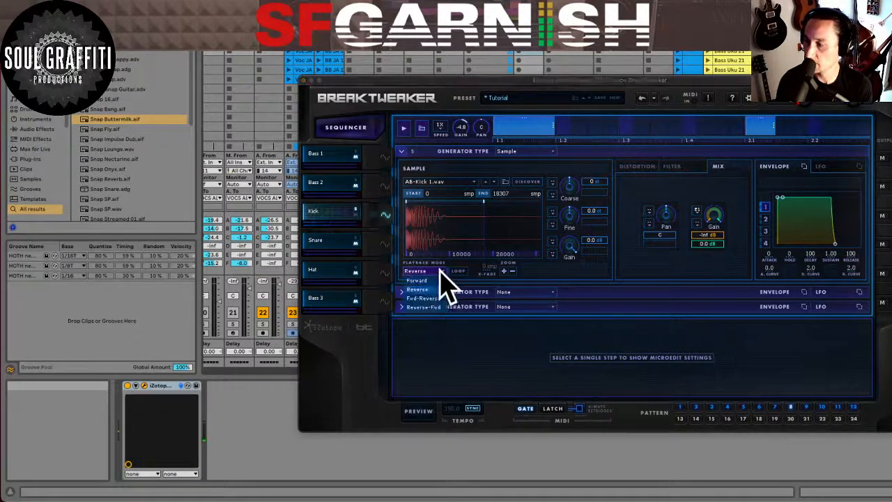
{"action": "left_click", "coordinate": [445, 281]}
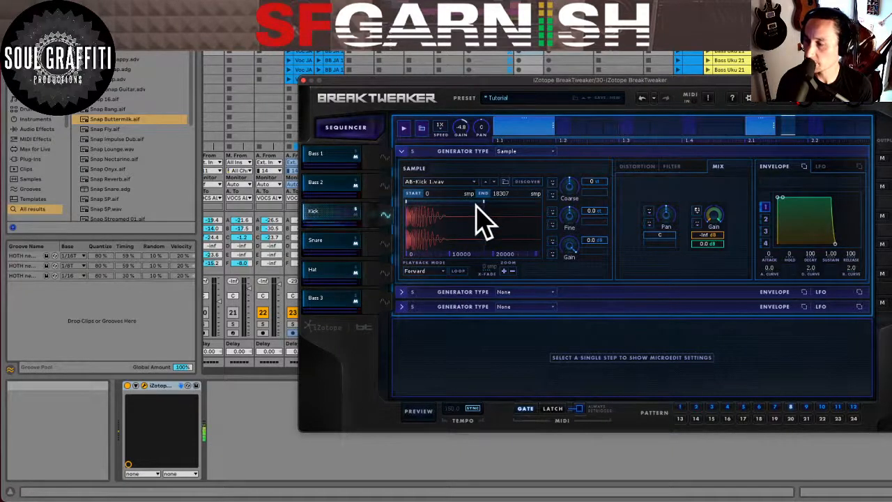
- Detune the Kick sample to coarse -3 st and fine -14.0, and lengthen its envelope release to 229
{"action": "left_click_drag", "start_coordinate": [573, 185], "coordinate": [573, 217]}
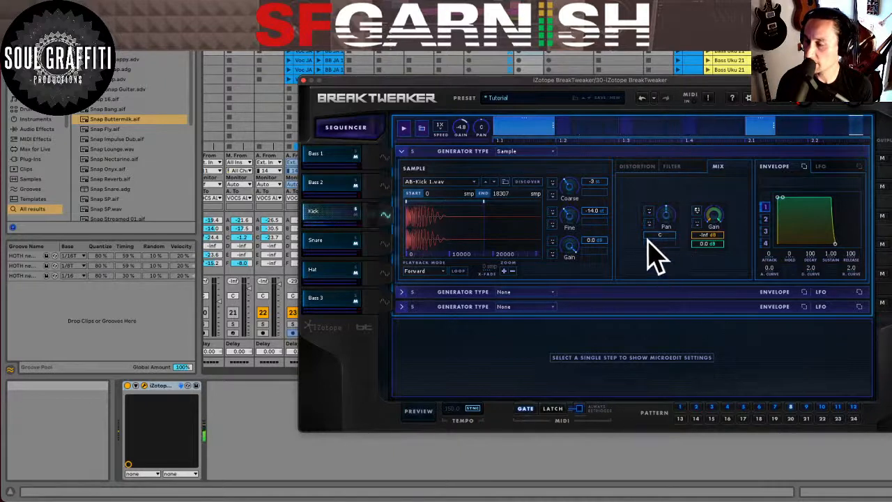
{"action": "mouse_move", "coordinate": [834, 244]}
{"action": "left_mouse_down"}
{"action": "mouse_move", "coordinate": [853, 249]}
{"action": "mouse_move", "coordinate": [840, 245]}
{"action": "left_mouse_up"}
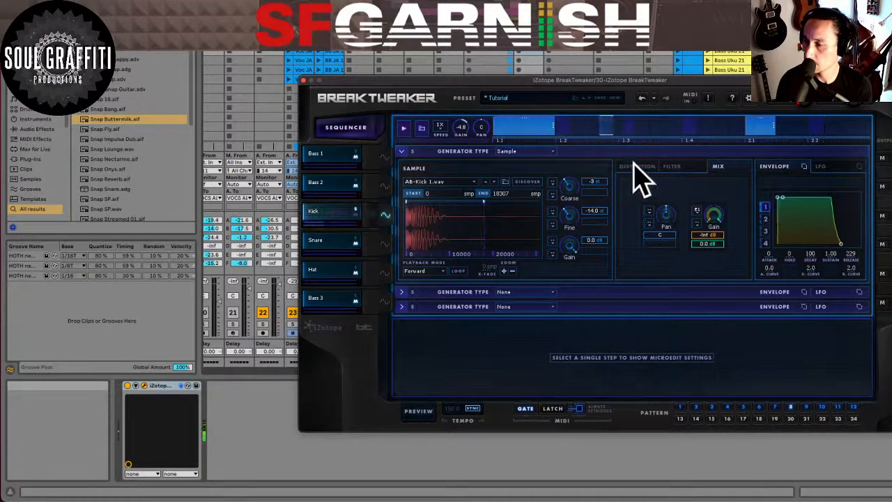
- Apply a Tokyo low-pass filter to the Kick with cutoff 2883.6 and resonance 8.1
{"action": "left_click", "coordinate": [673, 169]}
{"action": "left_click", "coordinate": [665, 183]}
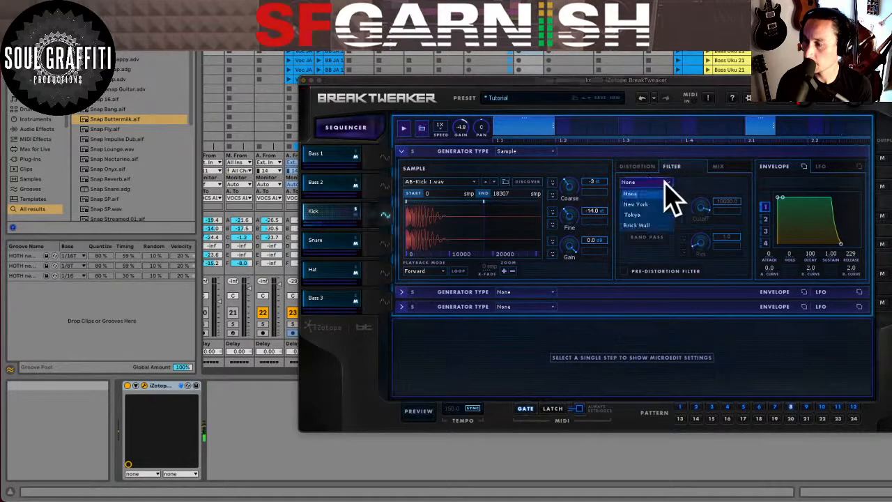
{"action": "left_click", "coordinate": [662, 214]}
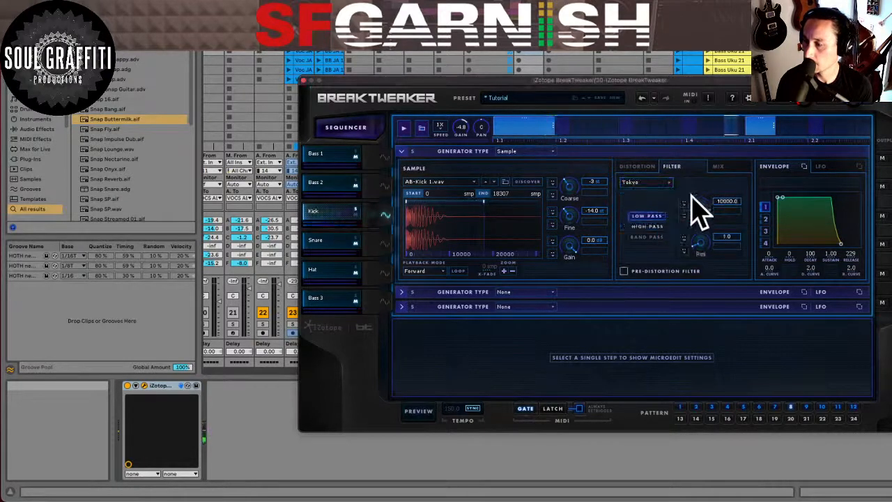
{"action": "left_click", "coordinate": [652, 216]}
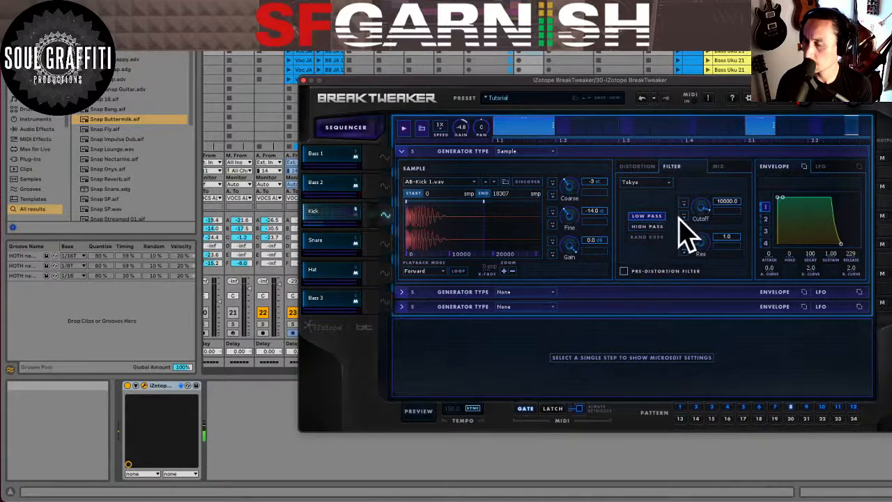
{"action": "left_click_drag", "start_coordinate": [704, 222], "coordinate": [704, 210]}
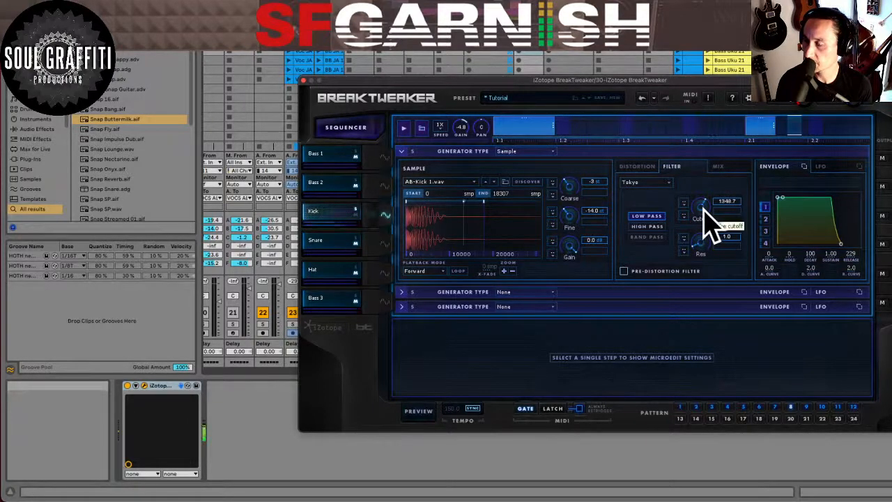
{"action": "left_click_drag", "start_coordinate": [703, 205], "coordinate": [704, 204]}
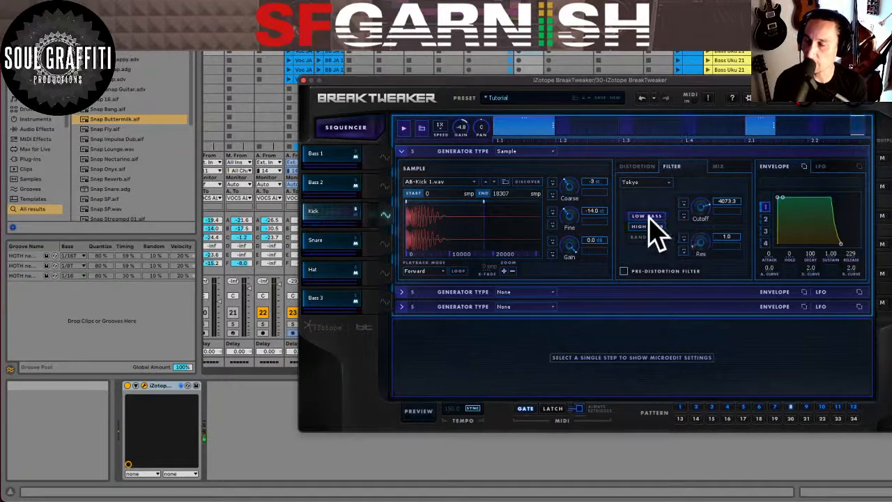
{"action": "left_click_drag", "start_coordinate": [699, 208], "coordinate": [700, 212]}
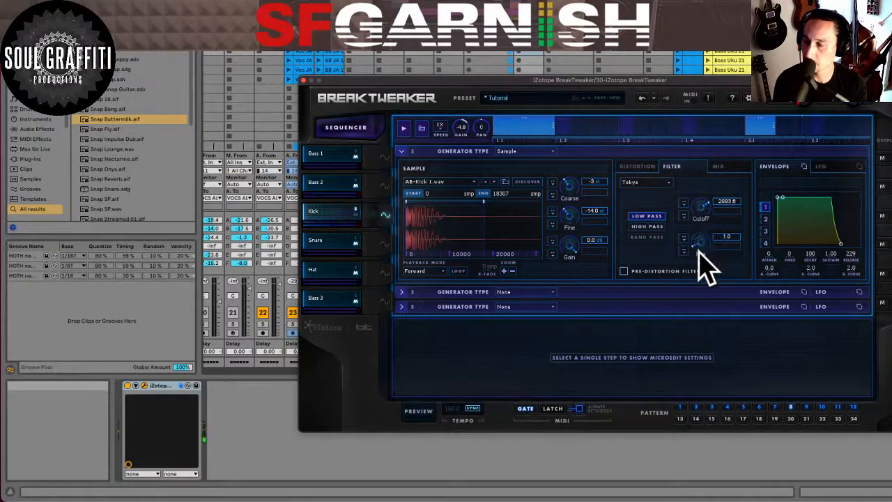
{"action": "left_click_drag", "start_coordinate": [703, 244], "coordinate": [706, 215]}
{"action": "left_click_drag", "start_coordinate": [701, 247], "coordinate": [629, 270]}
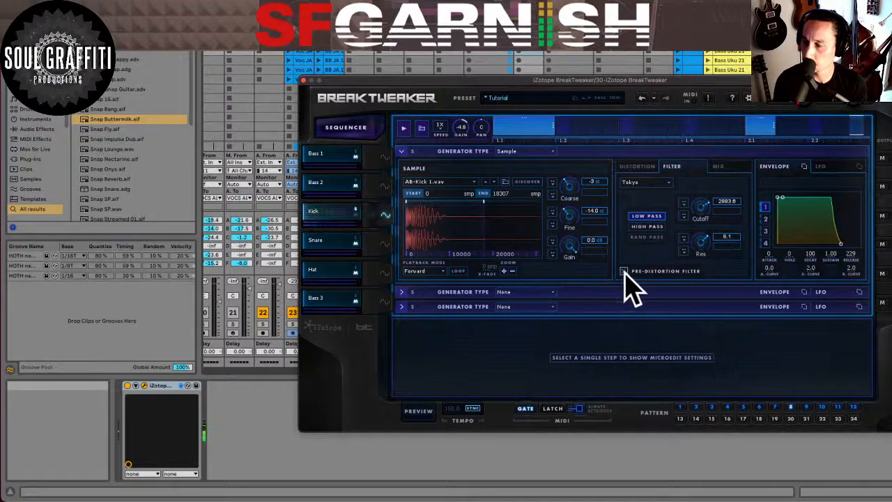
- Apply Warm distortion to the Kick in the first distortion slot, with amount 40.0 and tone 23.0
{"action": "left_click", "coordinate": [640, 167]}
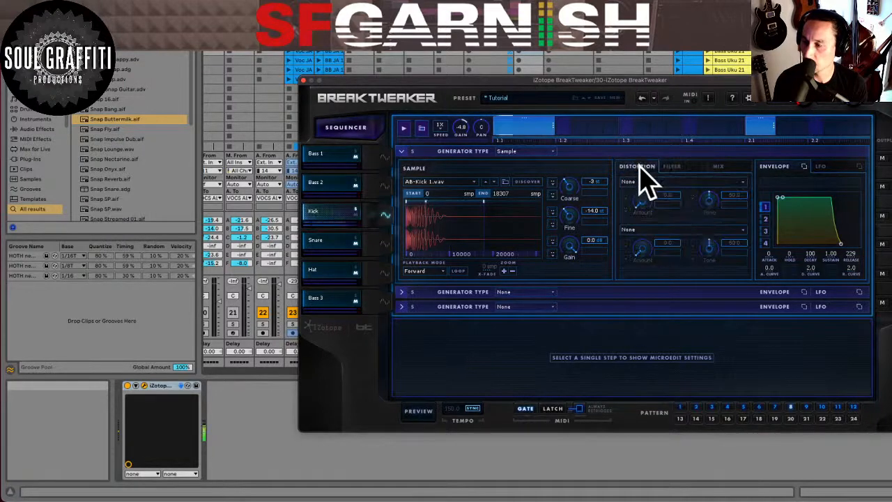
{"action": "left_click", "coordinate": [675, 182]}
{"action": "left_click", "coordinate": [679, 206]}
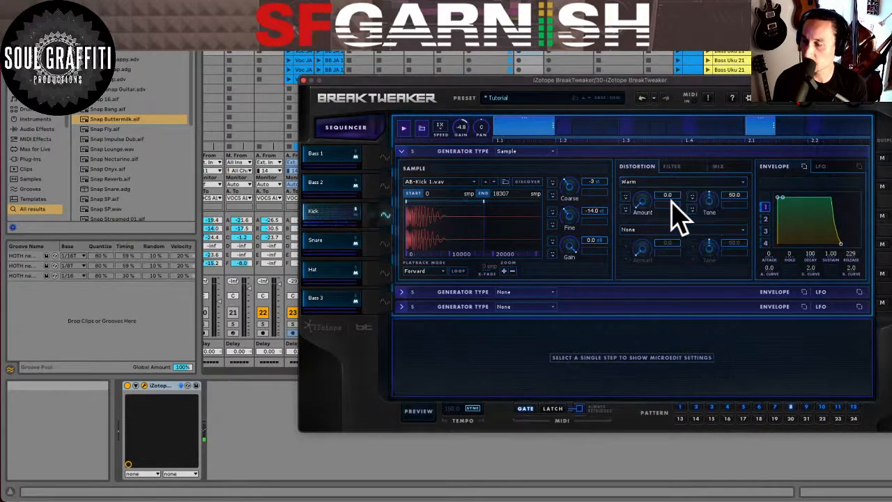
{"action": "mouse_move", "coordinate": [641, 205]}
{"action": "left_mouse_down"}
{"action": "mouse_move", "coordinate": [647, 183]}
{"action": "mouse_move", "coordinate": [653, 221]}
{"action": "mouse_move", "coordinate": [644, 208]}
{"action": "left_mouse_up"}
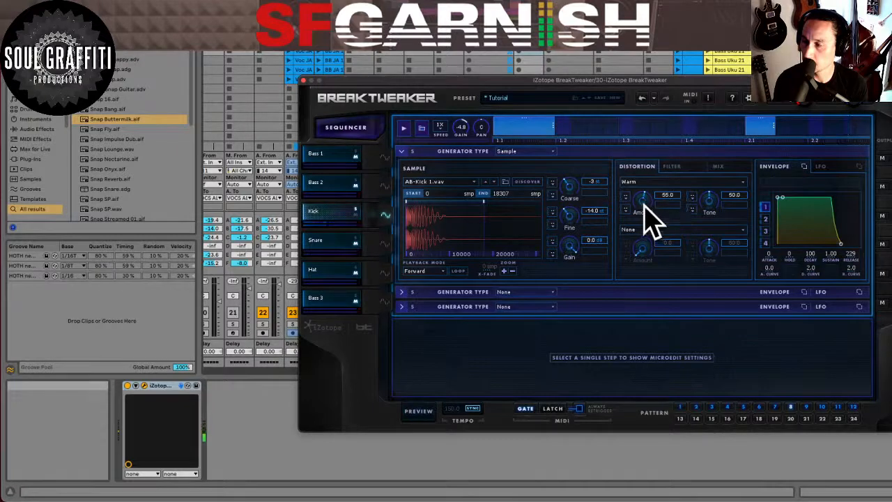
{"action": "left_click_drag", "start_coordinate": [701, 207], "coordinate": [717, 216]}
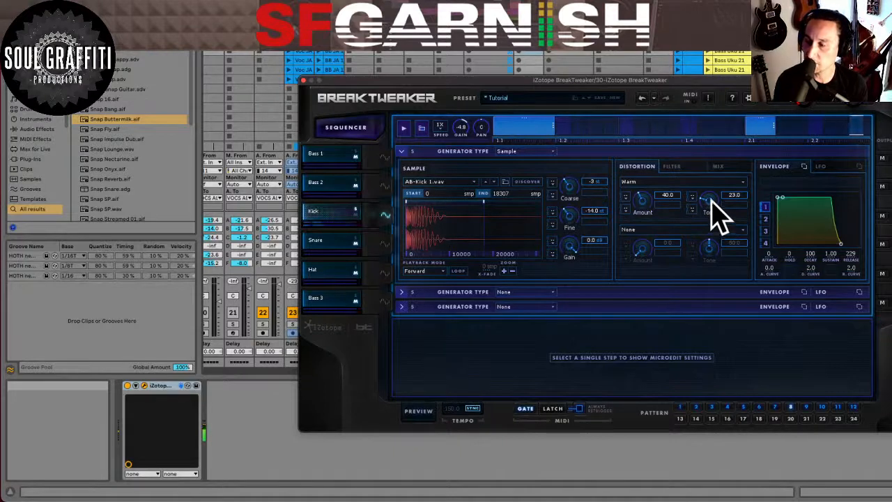
- Add a second Warm distortion to the Kick with amount 20.0 and tone 26.0, and set the first distortion's amount to 22.0
{"action": "left_click", "coordinate": [717, 229]}
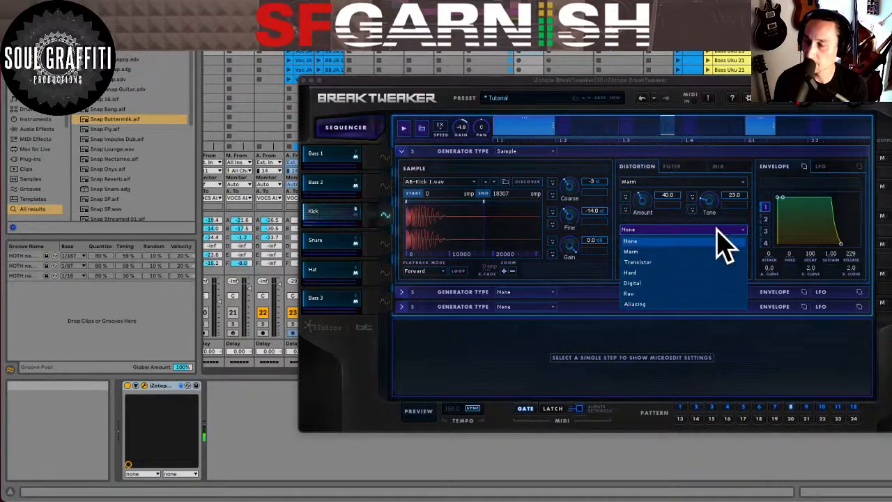
{"action": "left_click", "coordinate": [720, 251]}
{"action": "mouse_move", "coordinate": [651, 264]}
{"action": "left_mouse_down"}
{"action": "mouse_move", "coordinate": [647, 229]}
{"action": "mouse_move", "coordinate": [651, 263]}
{"action": "left_mouse_up"}
{"action": "mouse_move", "coordinate": [708, 268]}
{"action": "left_mouse_down"}
{"action": "mouse_move", "coordinate": [712, 259]}
{"action": "mouse_move", "coordinate": [706, 272]}
{"action": "left_mouse_up"}
{"action": "left_click_drag", "start_coordinate": [645, 258], "coordinate": [648, 271]}
{"action": "left_click_drag", "start_coordinate": [712, 249], "coordinate": [716, 254]}
{"action": "mouse_move", "coordinate": [646, 203]}
{"action": "left_mouse_down"}
{"action": "mouse_move", "coordinate": [652, 223]}
{"action": "mouse_move", "coordinate": [648, 209]}
{"action": "left_mouse_up"}
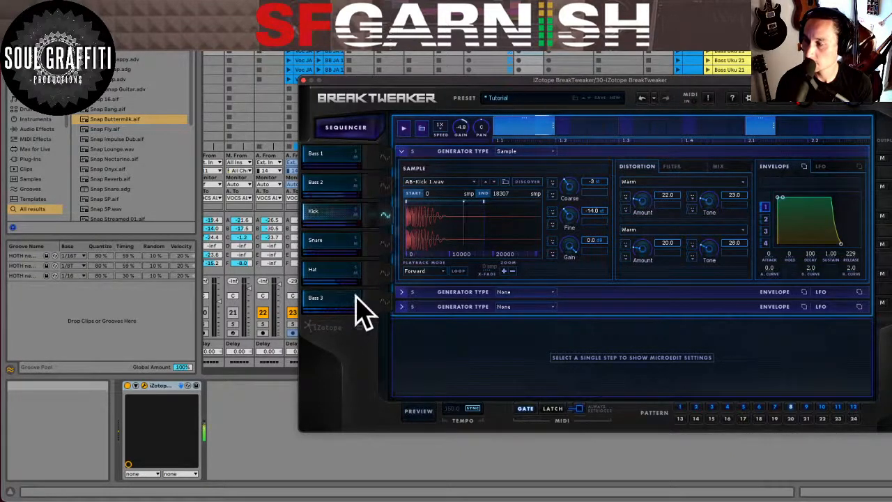
- Apply Warm distortion to the Bass 3 lane's sample with amount 34.0 and tone 26.0
{"action": "left_click", "coordinate": [385, 301]}
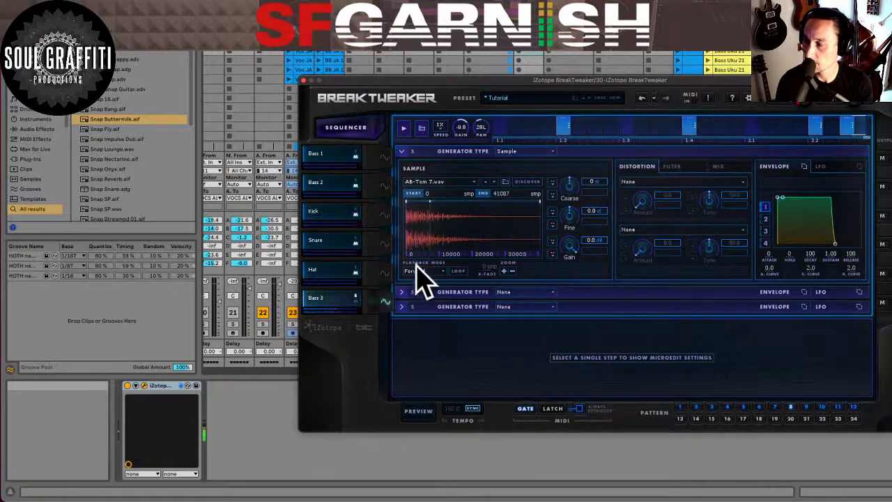
{"action": "left_click", "coordinate": [661, 181]}
{"action": "left_click", "coordinate": [662, 203]}
{"action": "left_click_drag", "start_coordinate": [712, 204], "coordinate": [716, 219]}
{"action": "left_click_drag", "start_coordinate": [657, 216], "coordinate": [647, 198]}
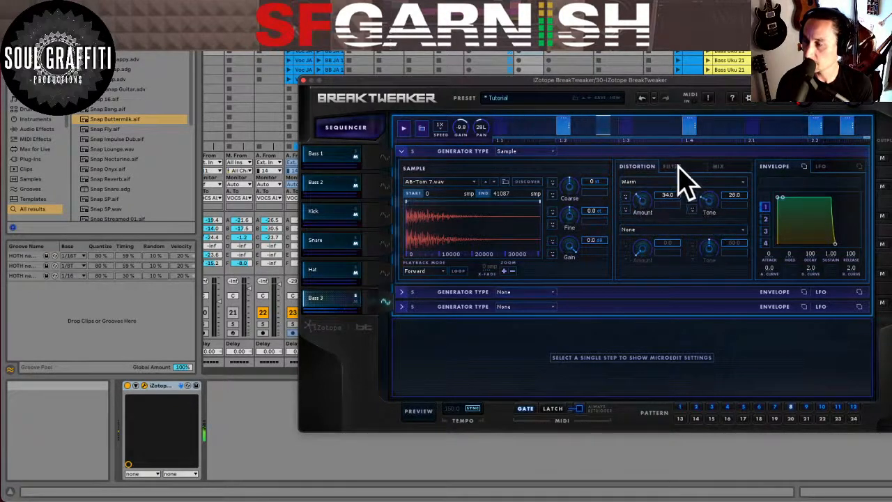
- Apply a Tokyo low-pass filter to Bass 3 with cutoff 776.1
{"action": "left_click", "coordinate": [678, 168]}
{"action": "left_click", "coordinate": [662, 183]}
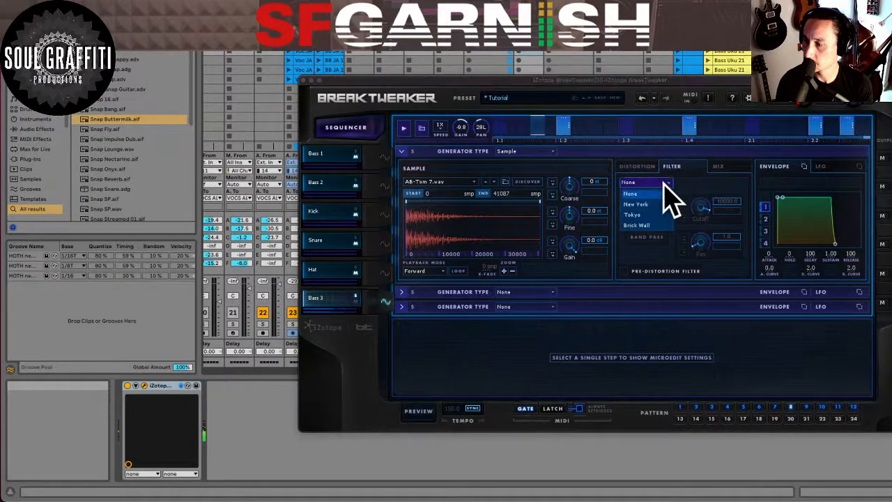
{"action": "left_click", "coordinate": [664, 215]}
{"action": "mouse_move", "coordinate": [701, 206]}
{"action": "left_mouse_down"}
{"action": "mouse_move", "coordinate": [701, 233]}
{"action": "mouse_move", "coordinate": [700, 203]}
{"action": "left_mouse_up"}
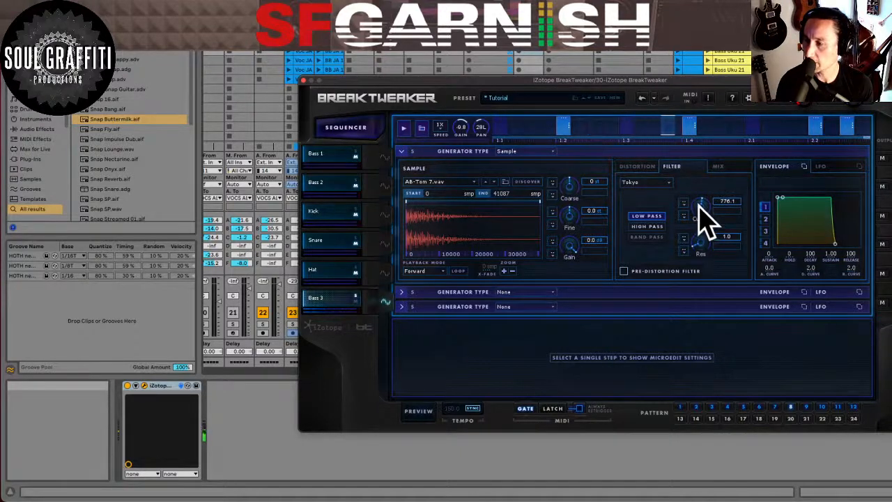
- Show Bass 3's mix settings, adjust its envelope release slightly, and display its LFO
{"action": "left_click", "coordinate": [718, 165]}
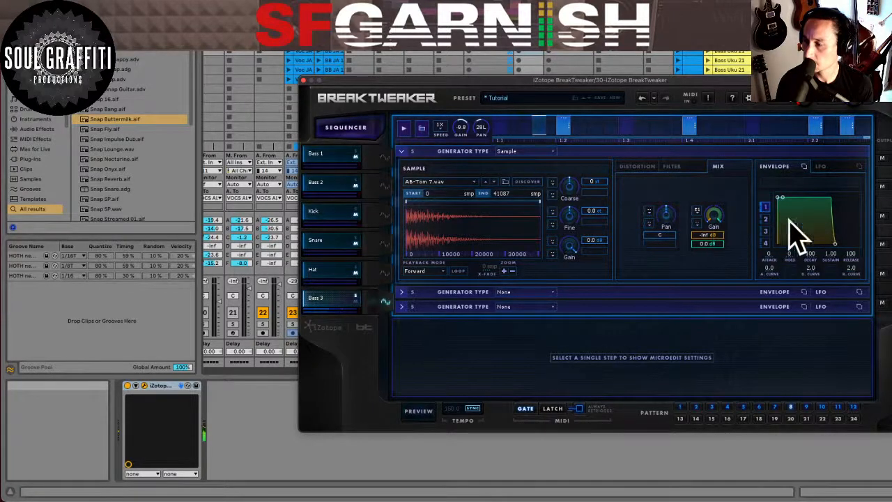
{"action": "mouse_move", "coordinate": [834, 246]}
{"action": "left_mouse_down"}
{"action": "mouse_move", "coordinate": [850, 248]}
{"action": "mouse_move", "coordinate": [842, 263]}
{"action": "mouse_move", "coordinate": [804, 271]}
{"action": "mouse_move", "coordinate": [835, 245]}
{"action": "left_mouse_up"}
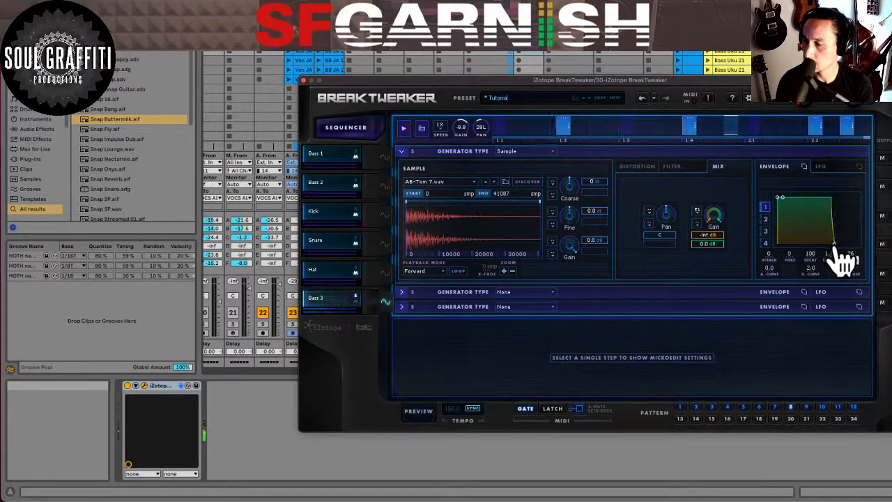
{"action": "left_click", "coordinate": [834, 168]}
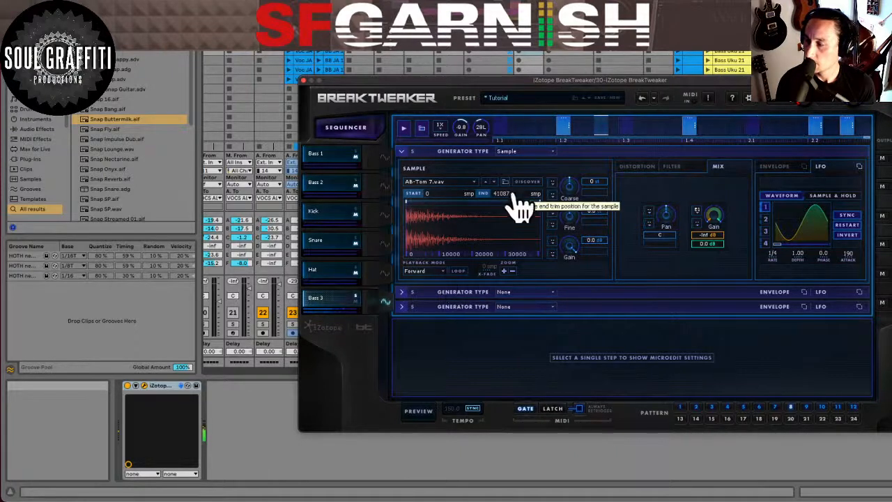
- Try a sample end point of 8217 on Bass 3 and audition the AB-Tom Modular sample before reloading AB-Tom 7
{"action": "left_click_drag", "start_coordinate": [508, 199], "coordinate": [511, 248]}
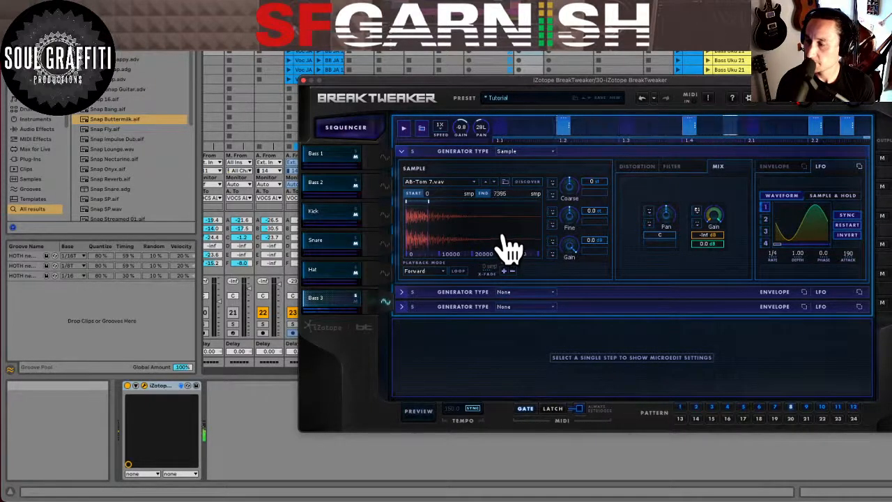
{"action": "mouse_move", "coordinate": [511, 247]}
{"action": "left_mouse_down"}
{"action": "mouse_move", "coordinate": [511, 235]}
{"action": "mouse_move", "coordinate": [511, 246]}
{"action": "left_mouse_up"}
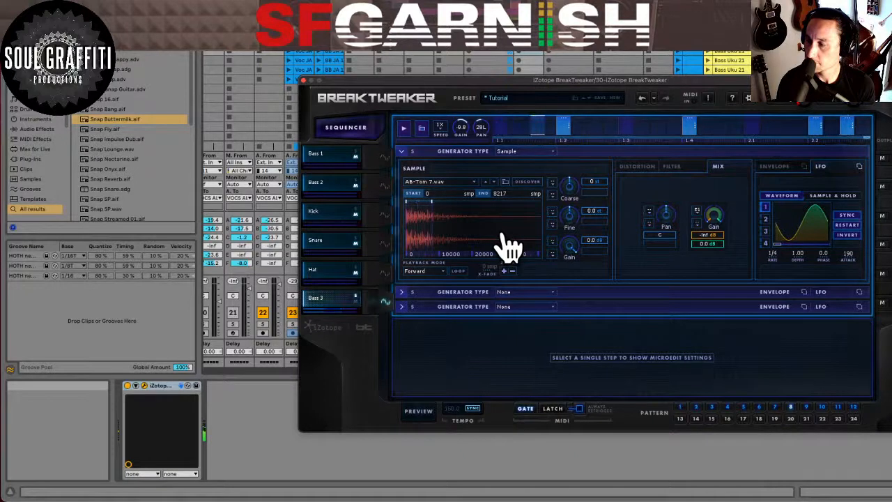
{"action": "left_click", "coordinate": [471, 181]}
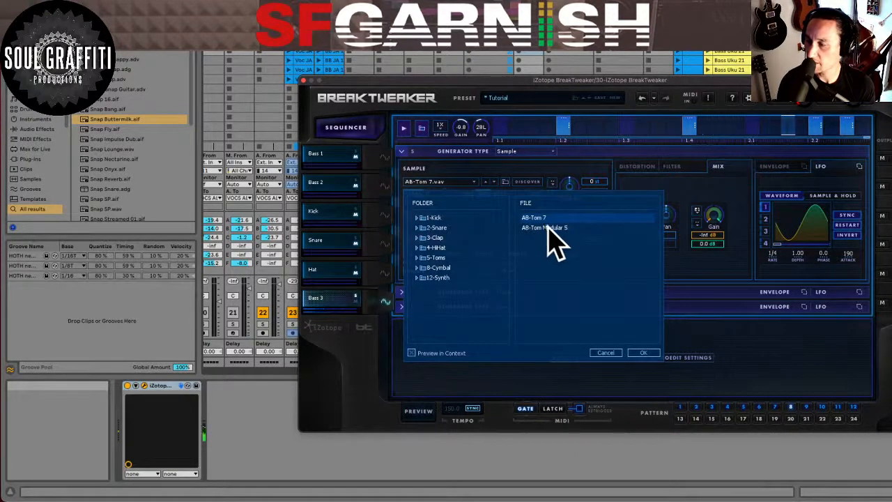
{"action": "left_click", "coordinate": [547, 228]}
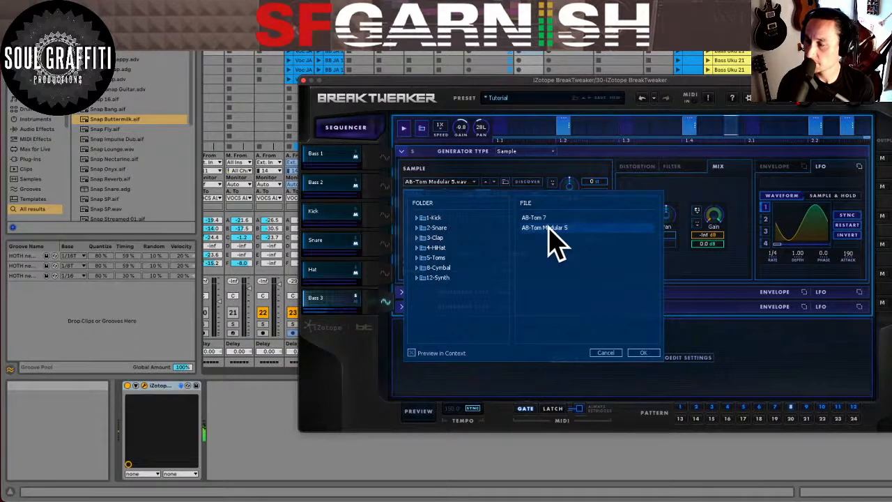
{"action": "left_click", "coordinate": [547, 218]}
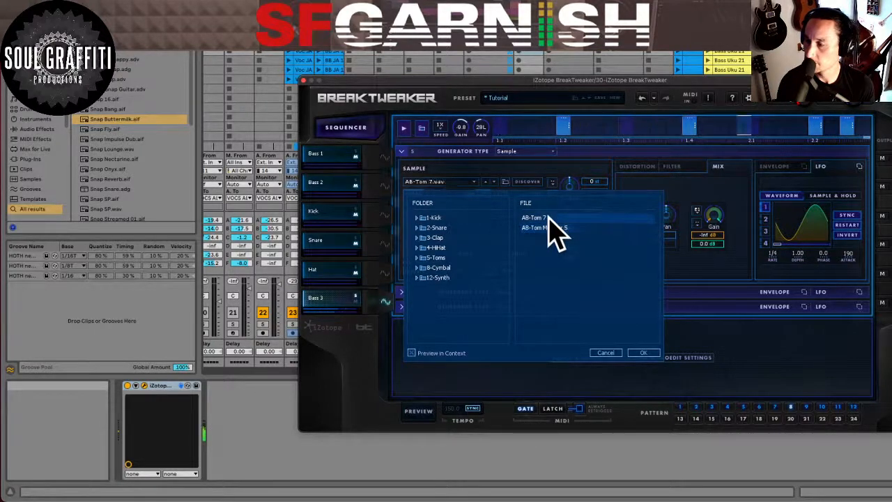
{"action": "left_click", "coordinate": [643, 352]}
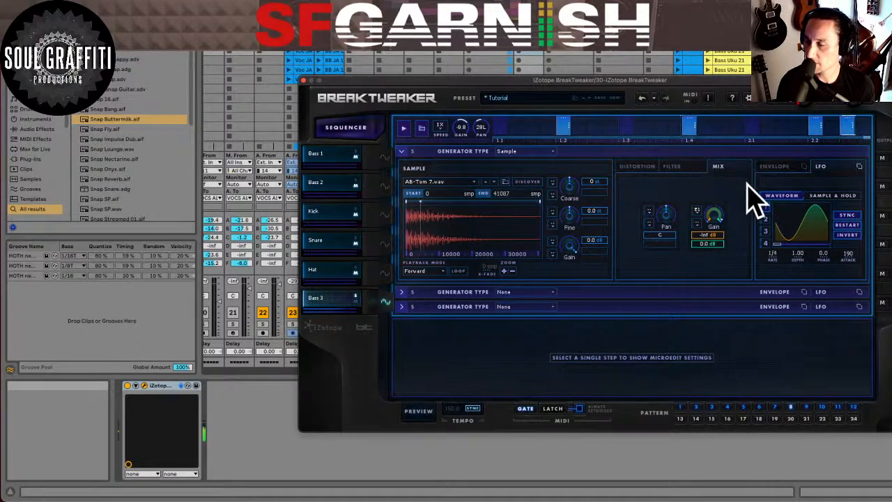
- Add a second Warm distortion to Bass 3 with amount 31.0 and tone 67.0
{"action": "left_click", "coordinate": [687, 167]}
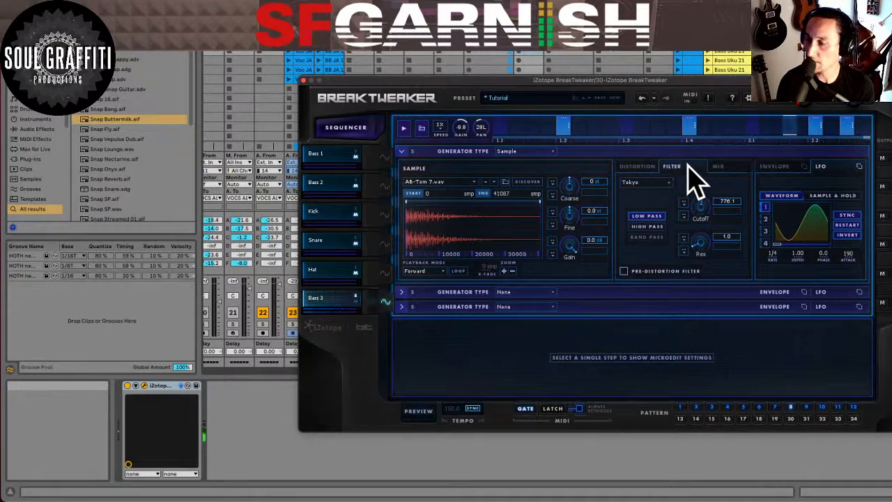
{"action": "left_click", "coordinate": [642, 166]}
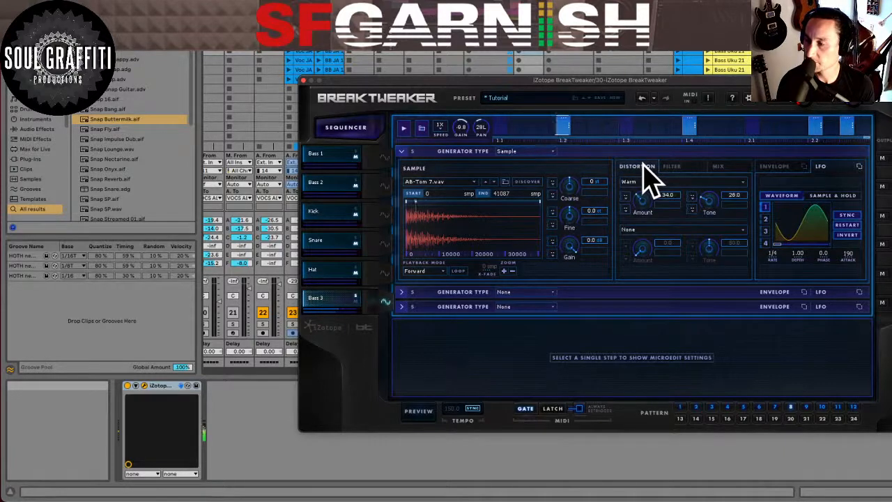
{"action": "left_click", "coordinate": [657, 230]}
{"action": "left_click", "coordinate": [667, 250]}
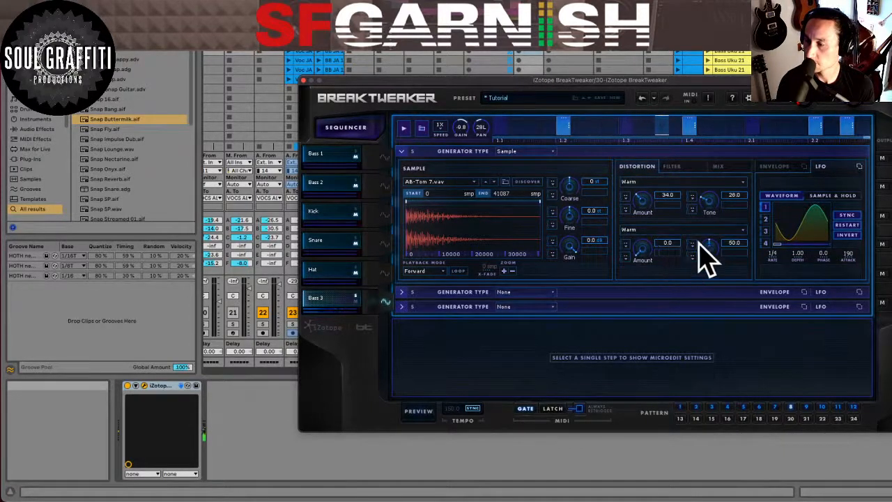
{"action": "left_click_drag", "start_coordinate": [642, 223], "coordinate": [644, 257]}
{"action": "mouse_move", "coordinate": [717, 249]}
{"action": "left_mouse_down"}
{"action": "mouse_move", "coordinate": [712, 262]}
{"action": "mouse_move", "coordinate": [709, 211]}
{"action": "mouse_move", "coordinate": [706, 264]}
{"action": "mouse_move", "coordinate": [706, 248]}
{"action": "left_mouse_up"}
{"action": "left_click_drag", "start_coordinate": [644, 248], "coordinate": [647, 260]}
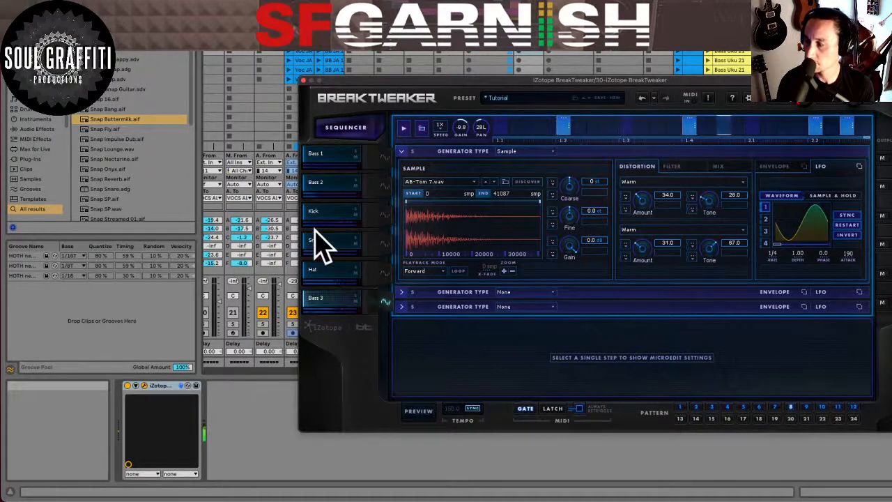
- Replace the Snare sample with AB-Snare 1 from the Minimal snare folder, trying coarse -3 st, Au5-Snare Wet Dub 1 and JF-Snare Rim Shot along the way
{"action": "left_click", "coordinate": [379, 245]}
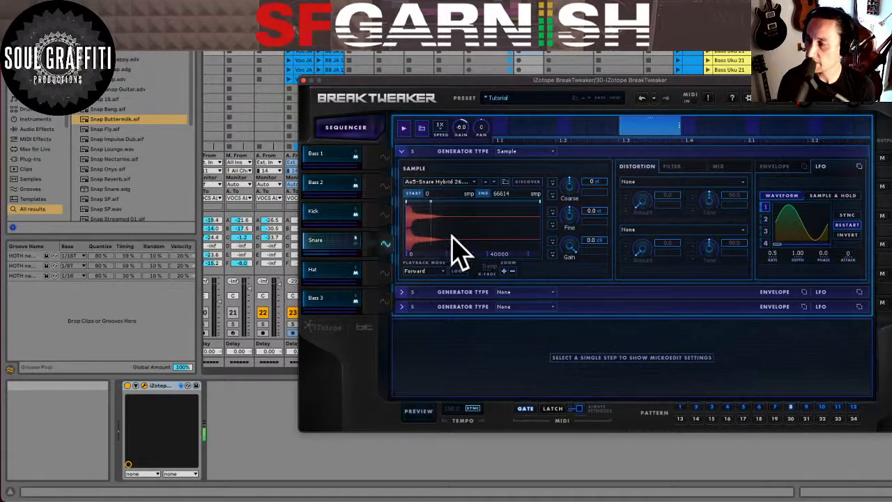
{"action": "left_click_drag", "start_coordinate": [573, 188], "coordinate": [571, 192]}
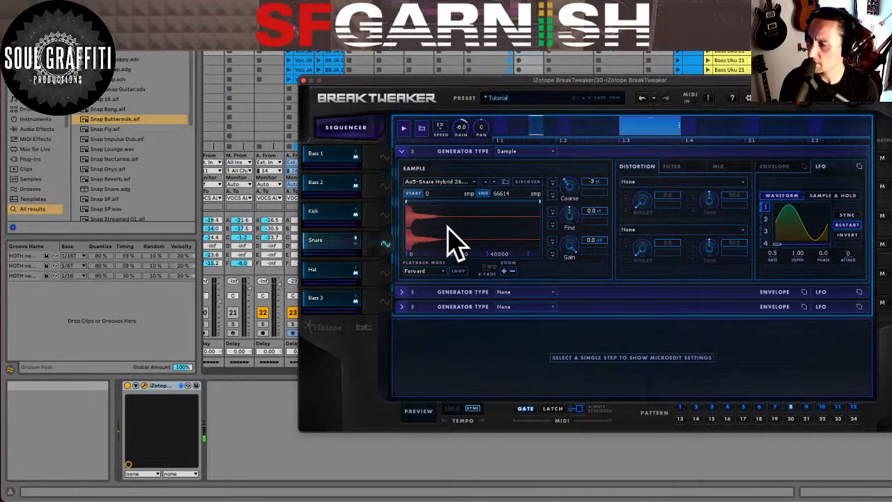
{"action": "left_click", "coordinate": [456, 181]}
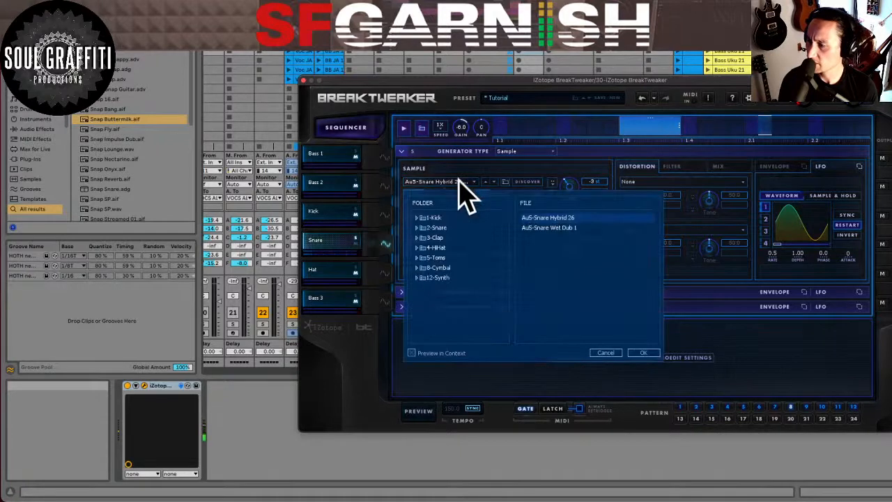
{"action": "left_click", "coordinate": [550, 227]}
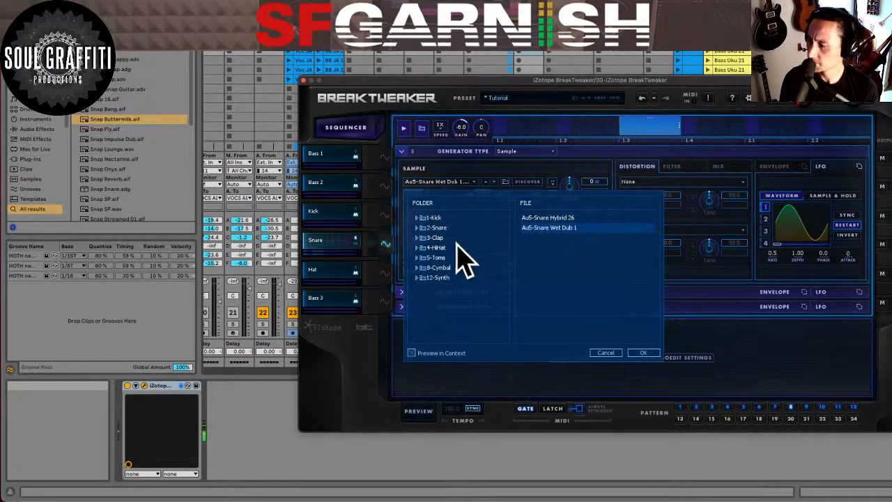
{"action": "left_click", "coordinate": [440, 229]}
{"action": "left_click", "coordinate": [452, 249]}
{"action": "left_click", "coordinate": [560, 219]}
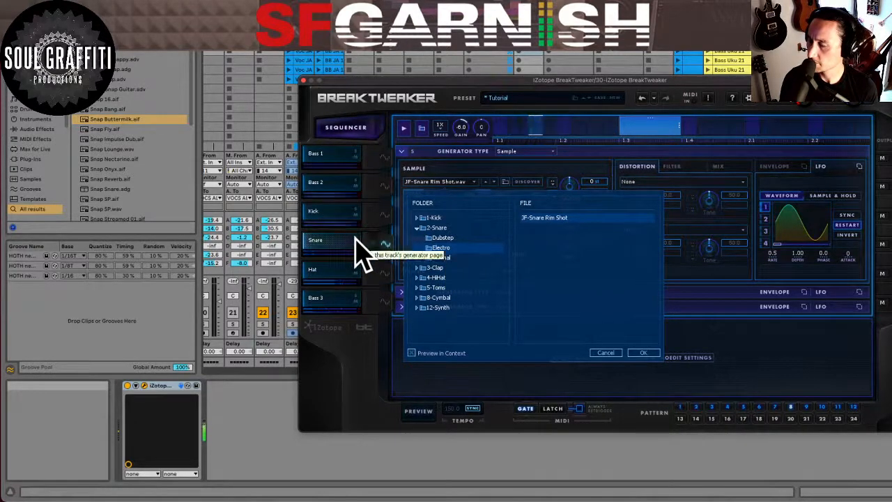
{"action": "left_click", "coordinate": [456, 259]}
{"action": "left_click", "coordinate": [537, 218]}
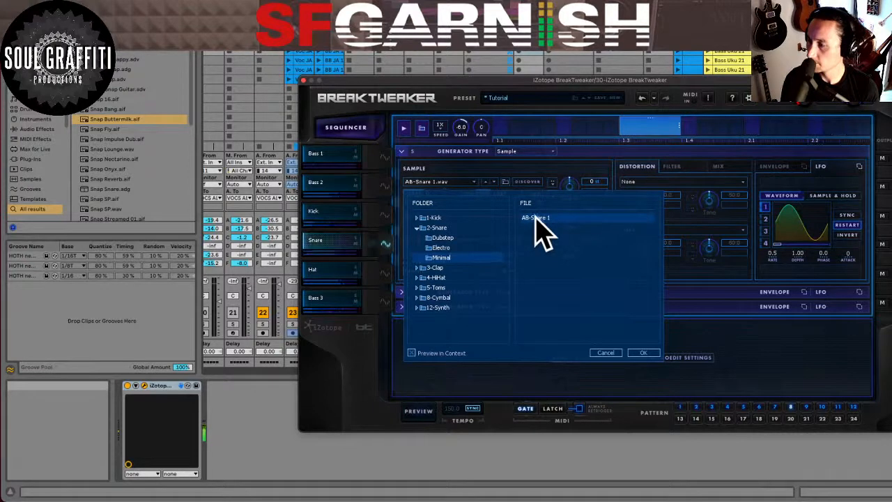
{"action": "left_click", "coordinate": [641, 353]}
- Apply a Tokyo high-pass filter to the Snare with cutoff 630.8
{"action": "left_click", "coordinate": [672, 168]}
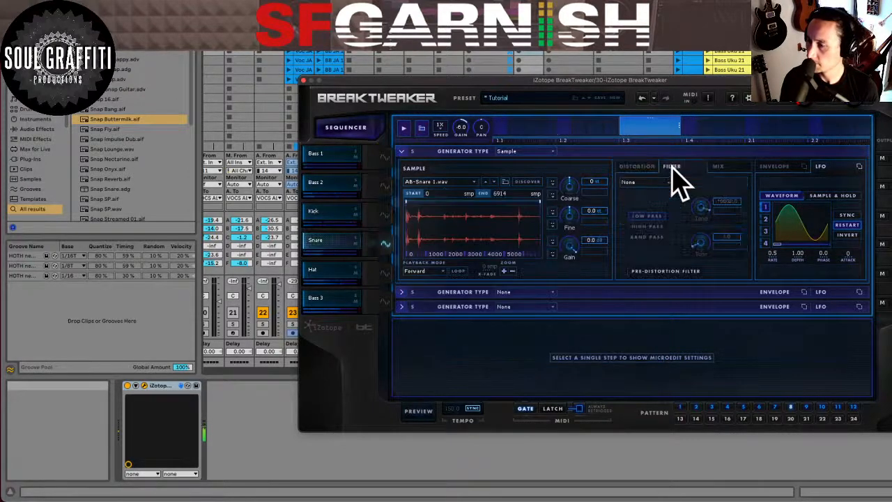
{"action": "left_click", "coordinate": [633, 183]}
{"action": "left_click", "coordinate": [653, 218]}
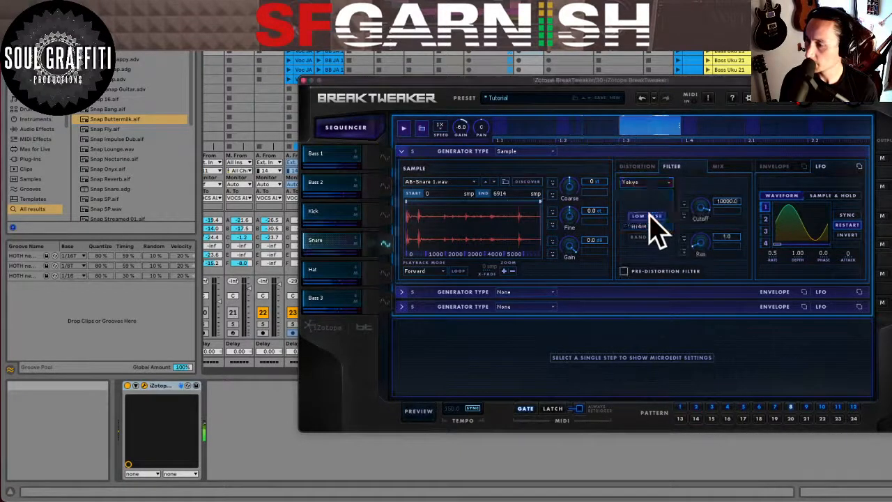
{"action": "left_click", "coordinate": [658, 225]}
{"action": "mouse_move", "coordinate": [700, 208]}
{"action": "left_mouse_down"}
{"action": "mouse_move", "coordinate": [700, 224]}
{"action": "mouse_move", "coordinate": [700, 213]}
{"action": "left_mouse_up"}
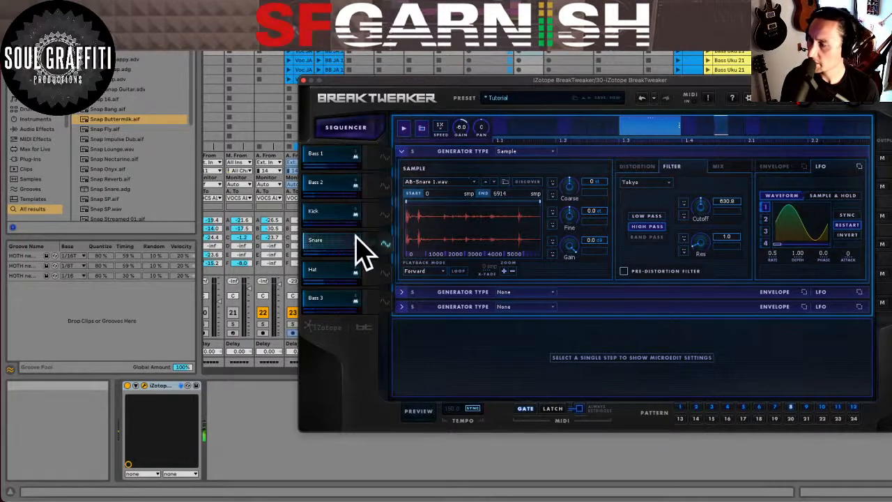
- Audition the clap samples Au5-Clap 1 from the Electro folder and JF-Clap Terror from the Hip Hop folder on the Snare lane
{"action": "left_click", "coordinate": [472, 183]}
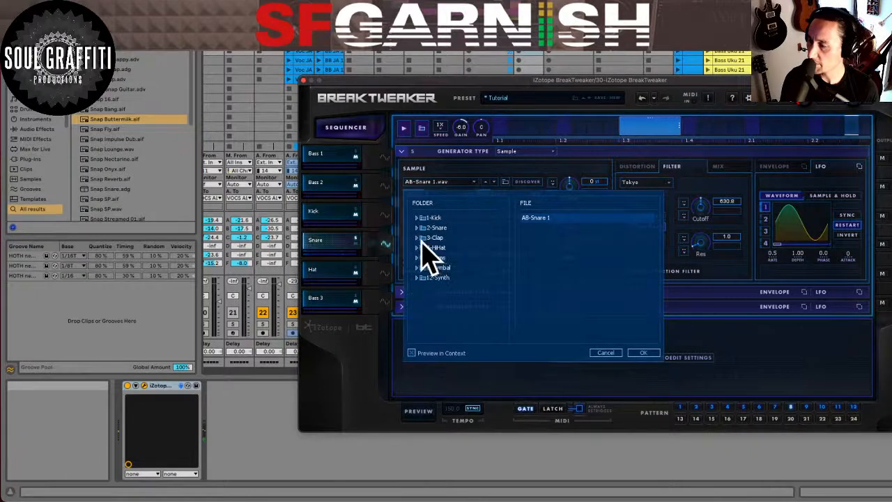
{"action": "left_click", "coordinate": [416, 237]}
{"action": "left_click", "coordinate": [441, 247]}
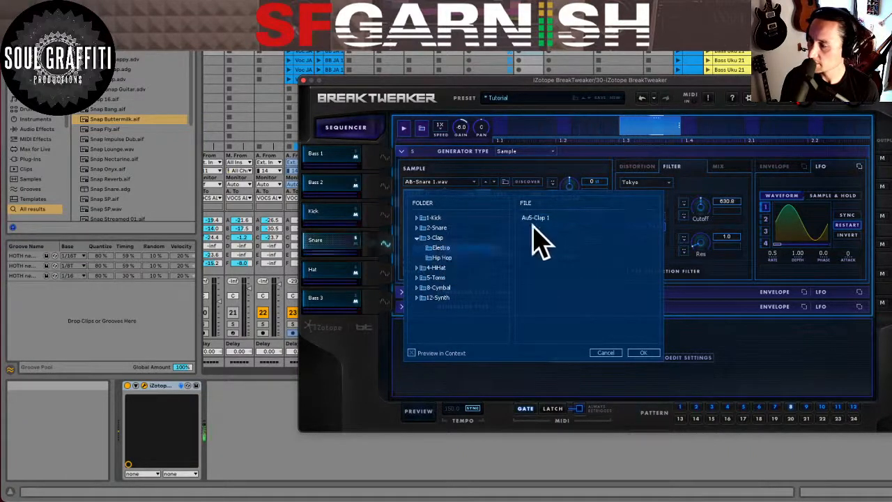
{"action": "left_click", "coordinate": [542, 218]}
{"action": "left_click", "coordinate": [446, 257]}
{"action": "left_click", "coordinate": [543, 219]}
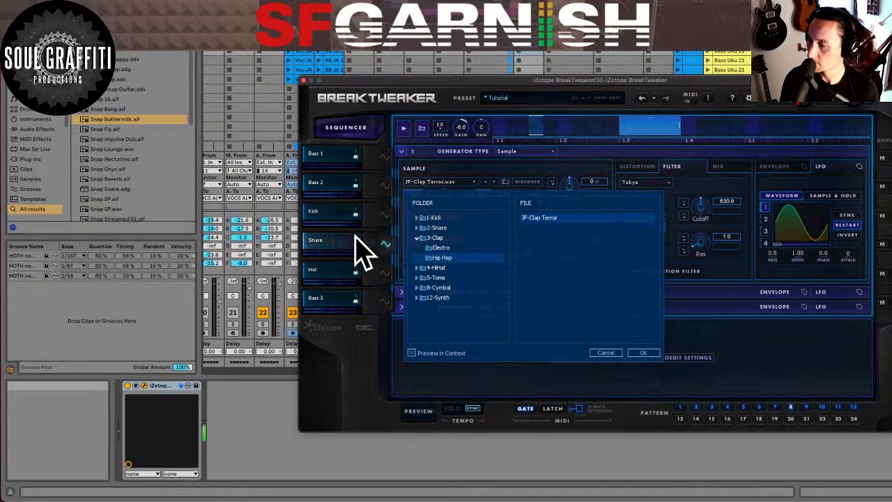
- Replace the Snare sample with JF-Snare Rim Shot from the Electro snare folder, auditioning Au5-Snare Hybrid 26 and Au5-Snare Wet Dub 1 along the way
{"action": "left_click", "coordinate": [417, 228]}
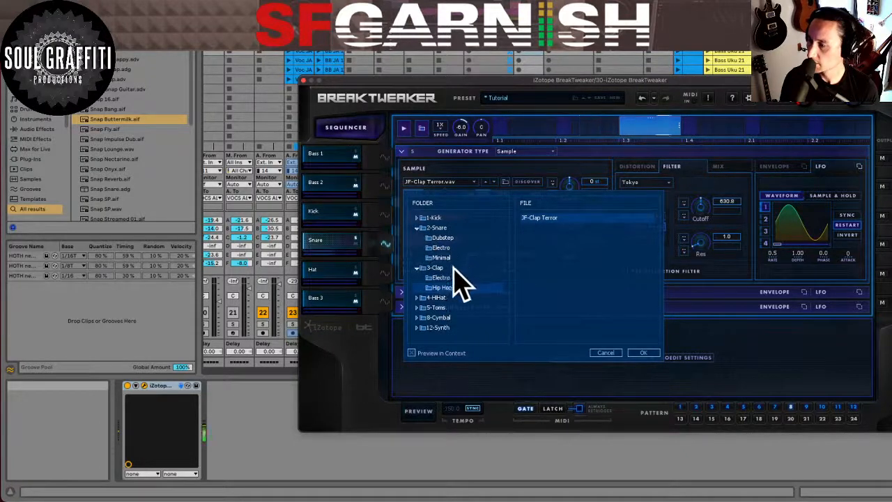
{"action": "left_click", "coordinate": [443, 238]}
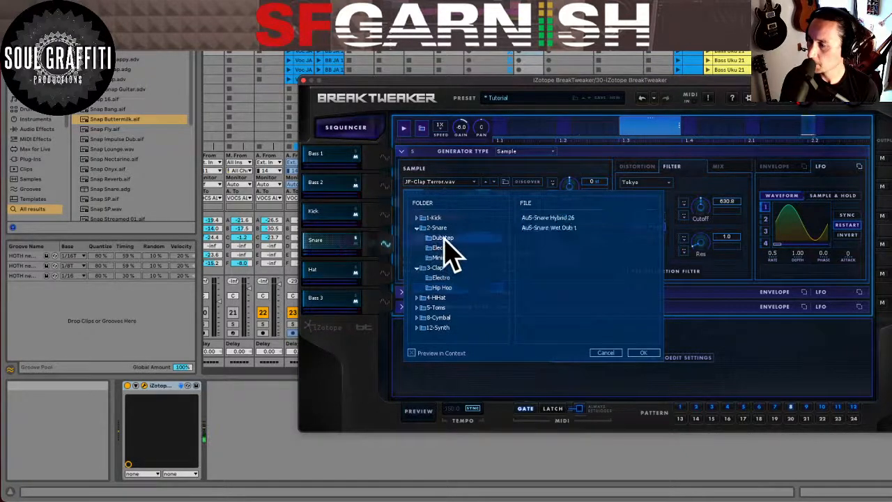
{"action": "left_click", "coordinate": [546, 217]}
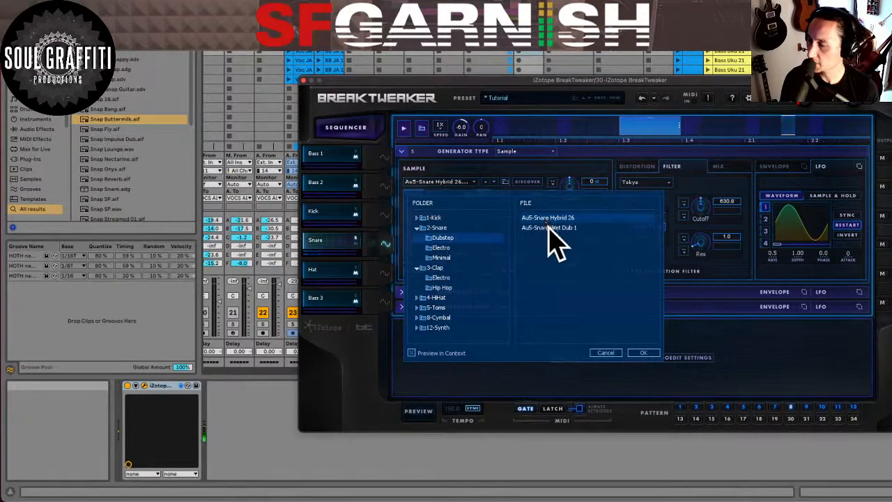
{"action": "left_click", "coordinate": [549, 227]}
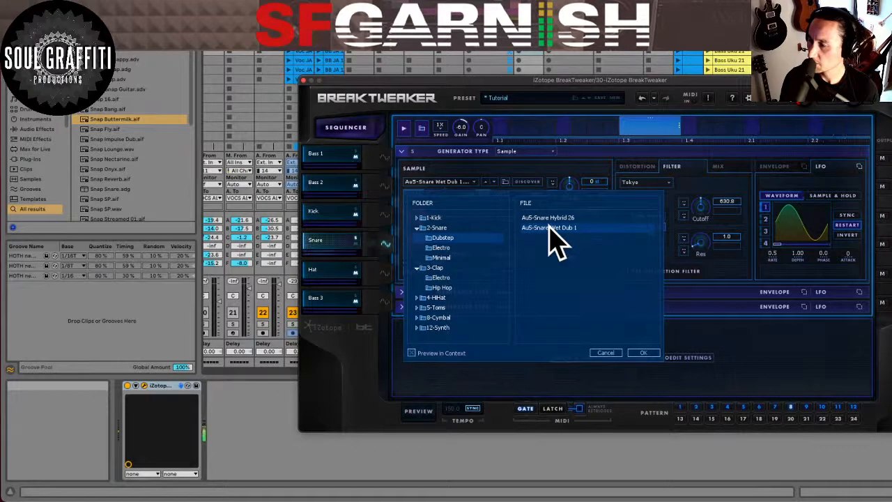
{"action": "left_click", "coordinate": [432, 247]}
{"action": "left_click", "coordinate": [552, 218]}
{"action": "left_click", "coordinate": [443, 257]}
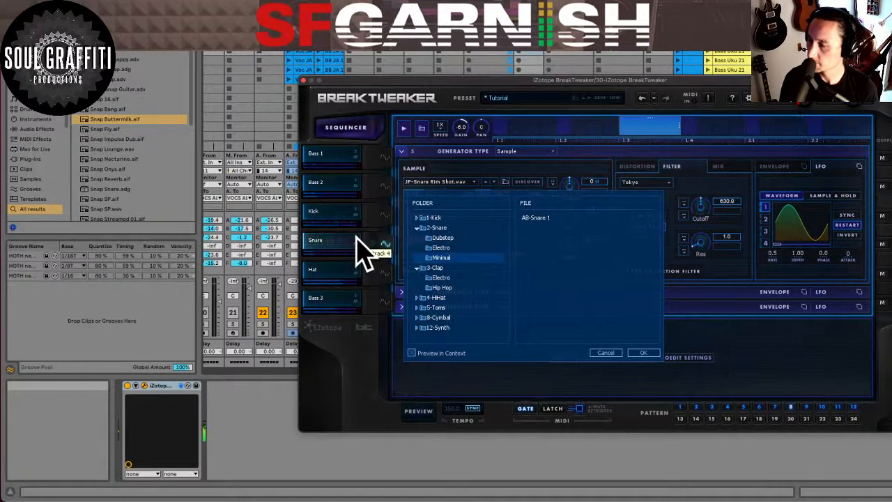
{"action": "left_click", "coordinate": [644, 353]}
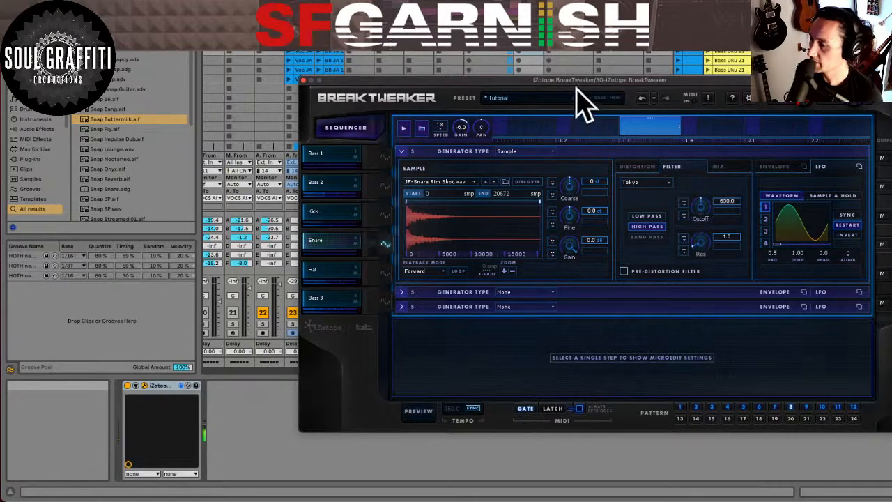
- Save the current settings as a preset named Electro JA 02 in the Demo category
{"action": "left_click", "coordinate": [599, 98]}
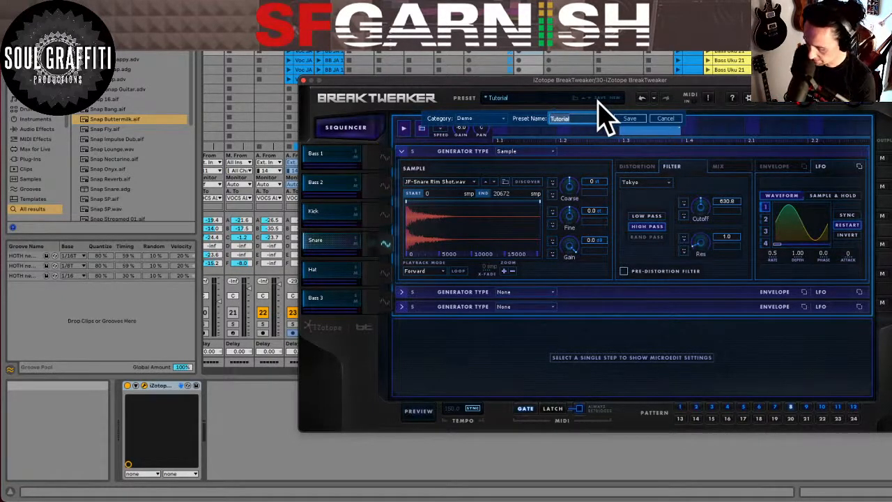
{"action": "type", "text": "T"}
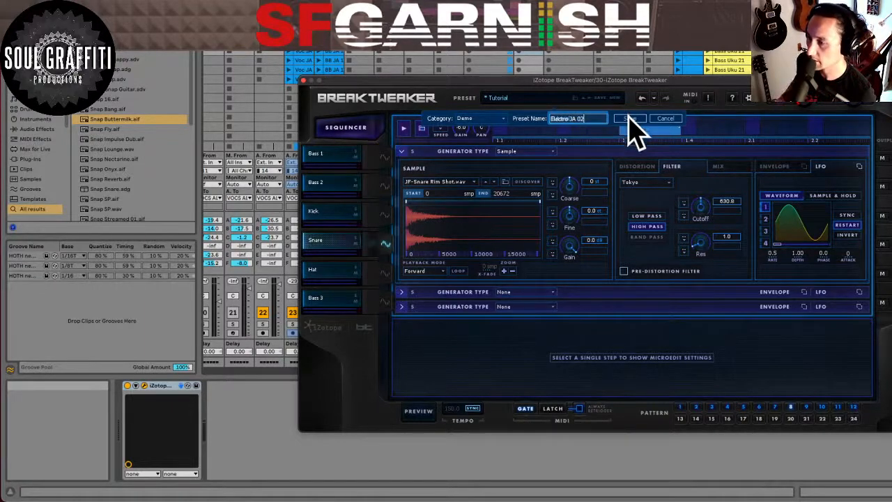
{"action": "left_click", "coordinate": [629, 118]}
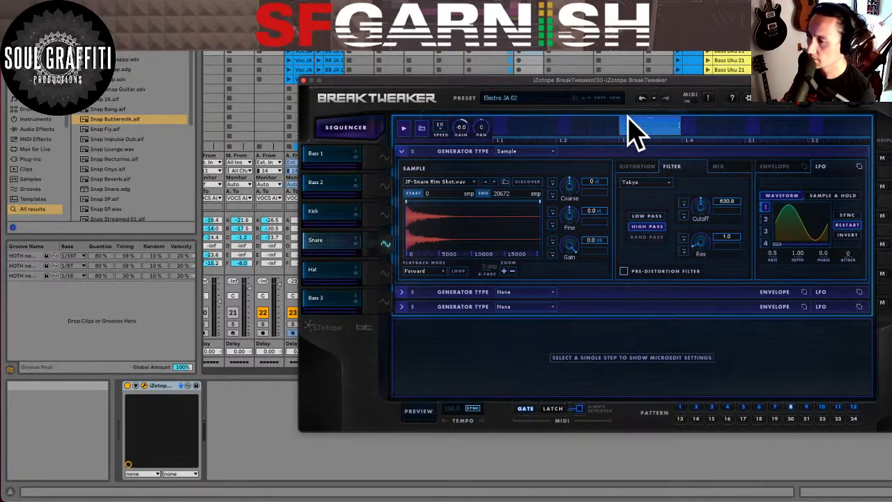
- Load the JA New preset for comparison and return to the Electro JA 02 preset
{"action": "left_click", "coordinate": [509, 105]}
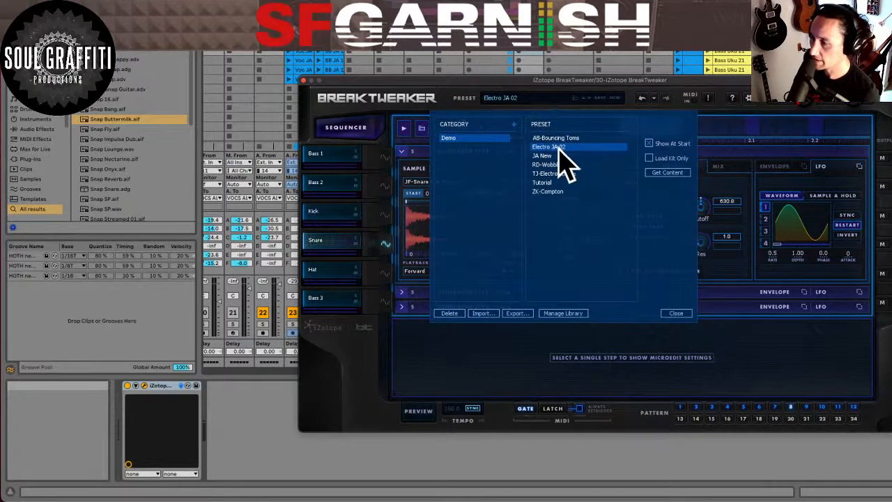
{"action": "left_click", "coordinate": [555, 156]}
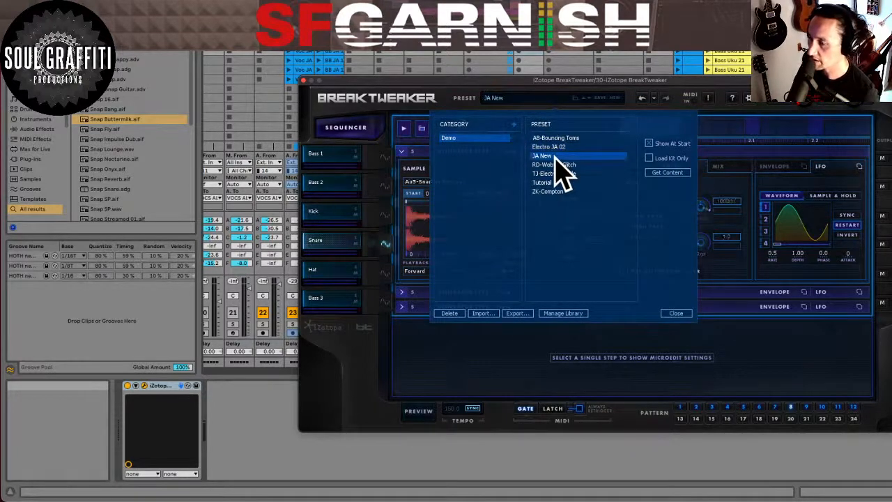
{"action": "double_click", "coordinate": [555, 156]}
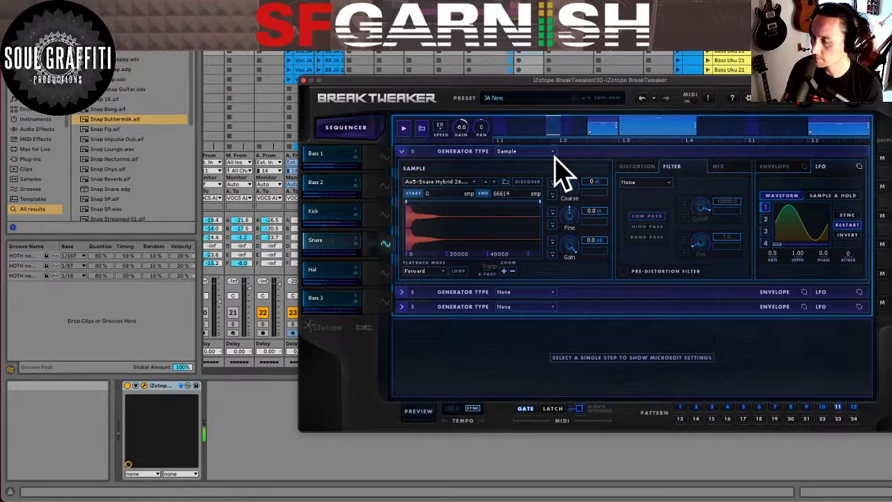
{"action": "left_click", "coordinate": [499, 103]}
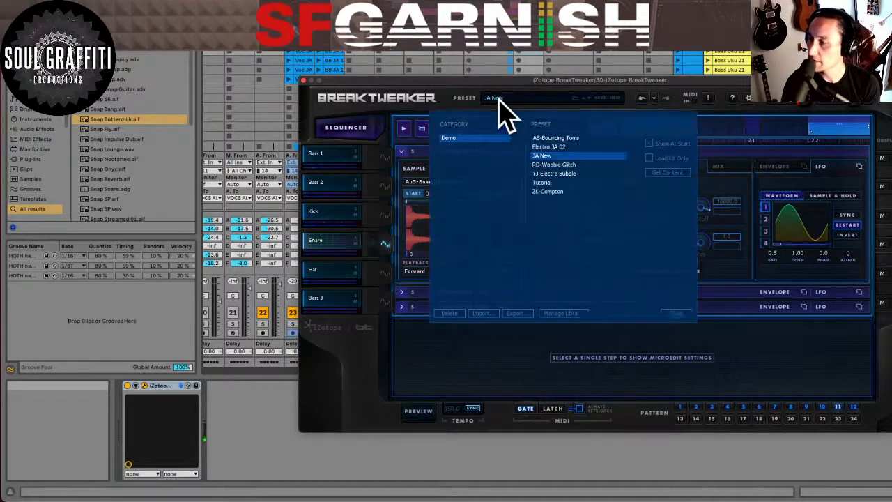
{"action": "left_click", "coordinate": [563, 148]}
{"action": "left_click", "coordinate": [675, 313]}
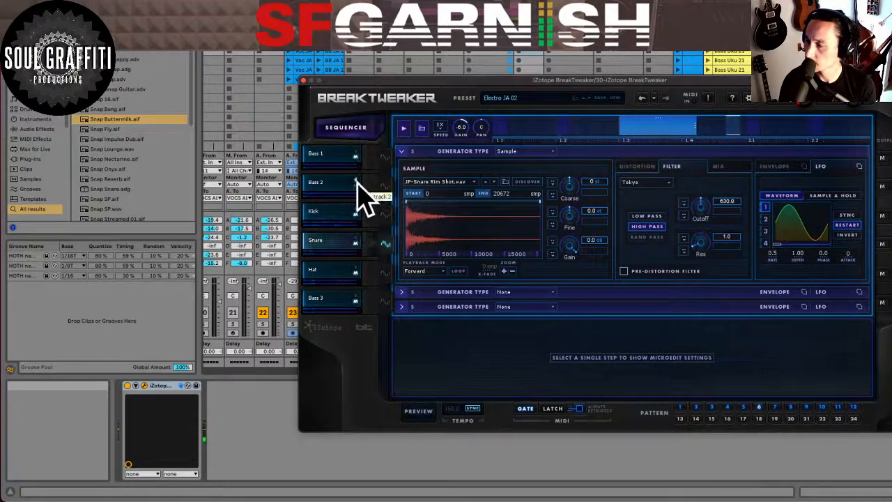
- Shift Bass 2's OSC 1 Basic/Standard waveform to a sawtooth shape and enable the New York filter on its first generator
{"action": "left_click", "coordinate": [383, 185]}
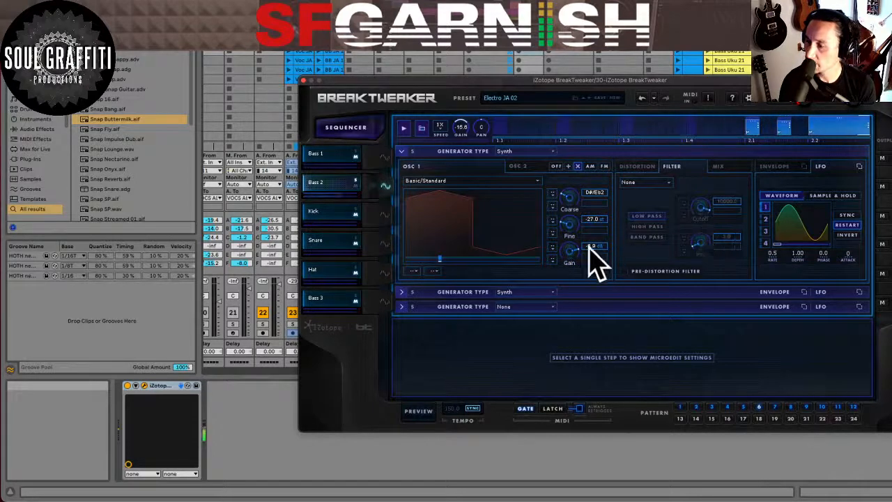
{"action": "left_click", "coordinate": [459, 259]}
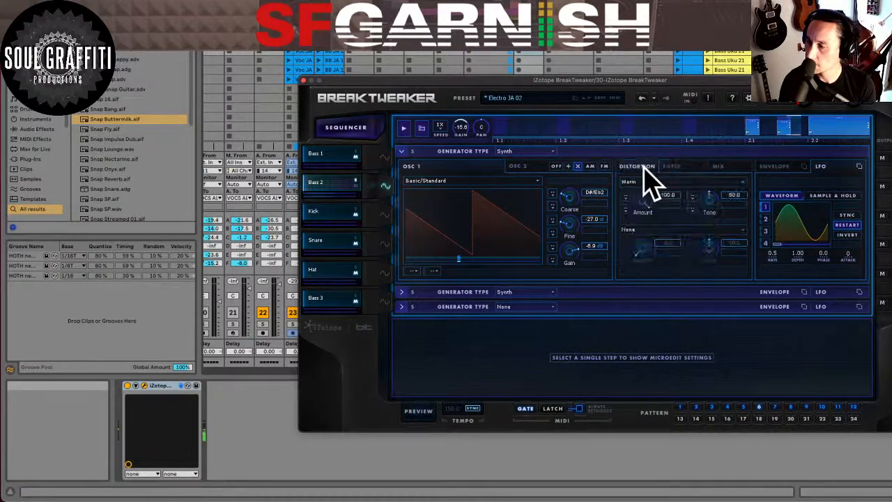
{"action": "left_click", "coordinate": [669, 183]}
{"action": "left_click", "coordinate": [667, 212]}
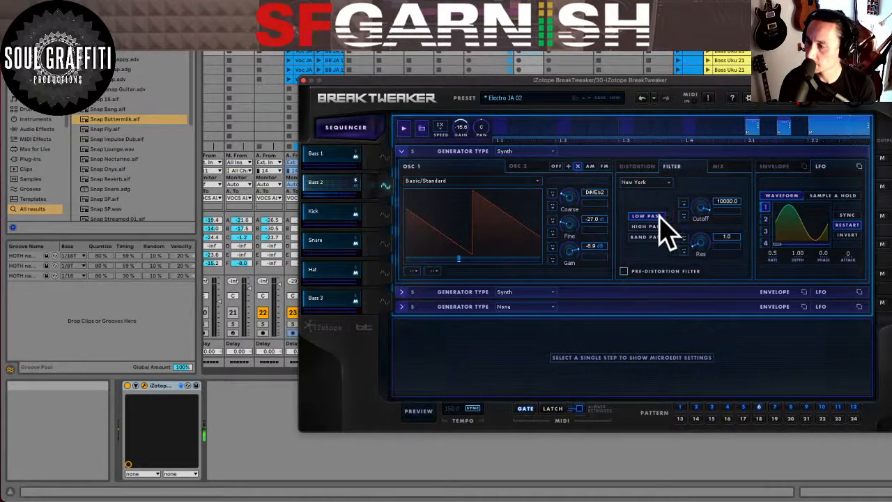
- Set Bass 2's New York filter to low pass with cutoff 954.8, trying high pass at 1174.7 and band pass at 2187.4 along the way
{"action": "left_click", "coordinate": [652, 227]}
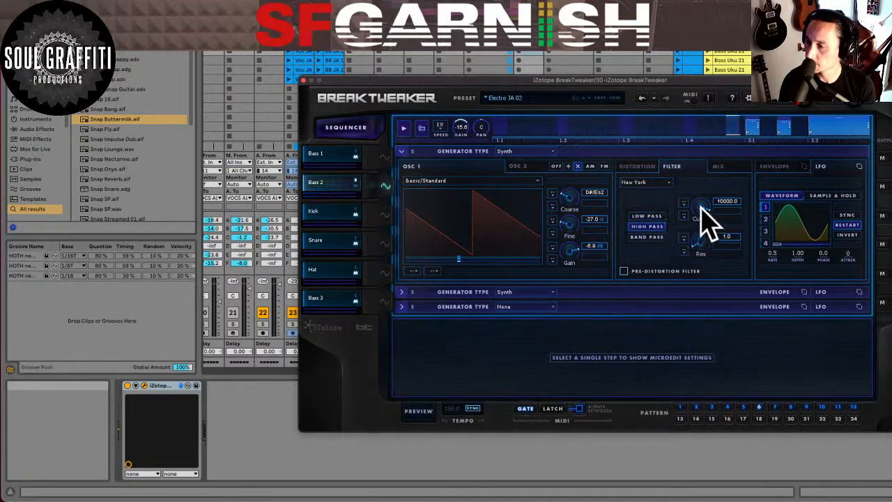
{"action": "mouse_move", "coordinate": [705, 217]}
{"action": "left_mouse_down"}
{"action": "mouse_move", "coordinate": [709, 229]}
{"action": "mouse_move", "coordinate": [700, 222]}
{"action": "left_mouse_up"}
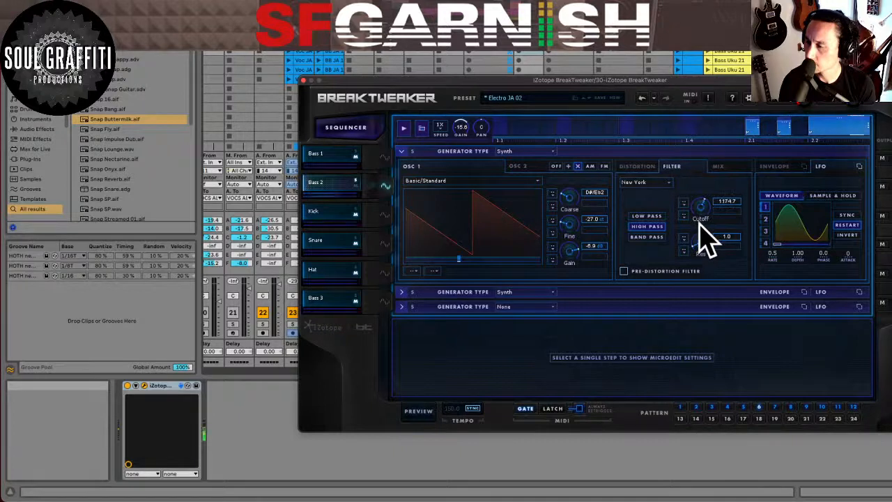
{"action": "left_click", "coordinate": [647, 237]}
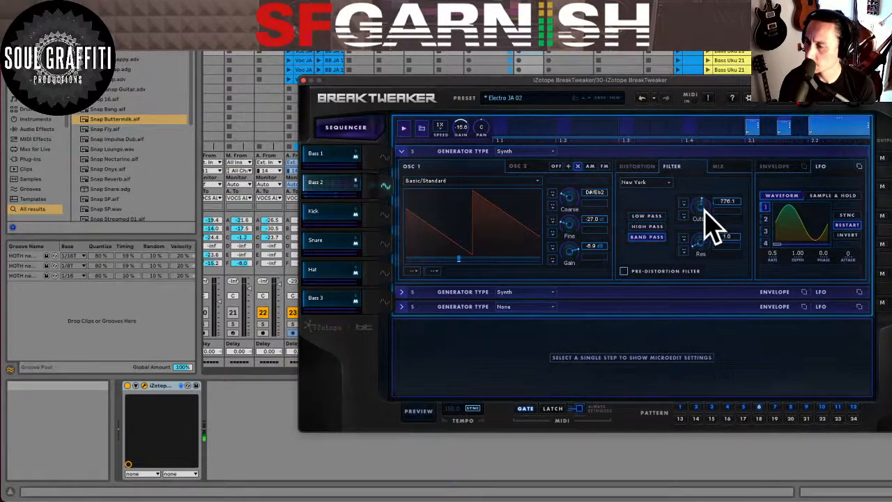
{"action": "left_click_drag", "start_coordinate": [704, 207], "coordinate": [703, 206]}
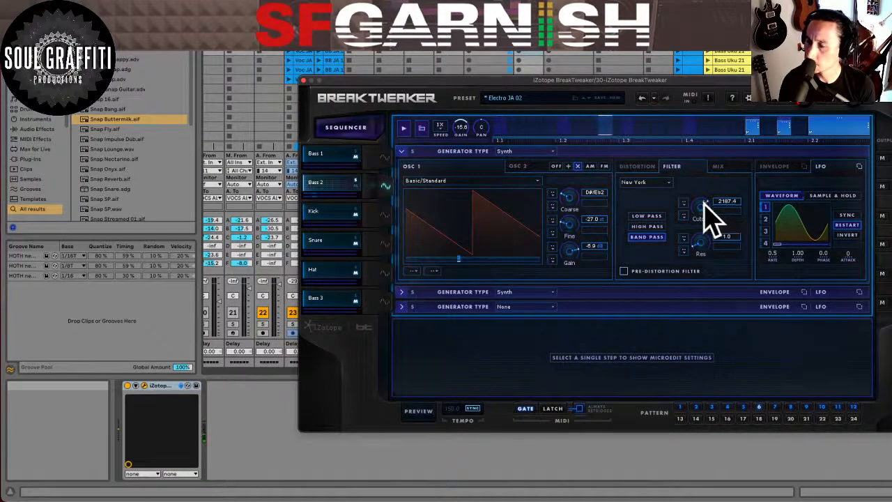
{"action": "left_click", "coordinate": [647, 215]}
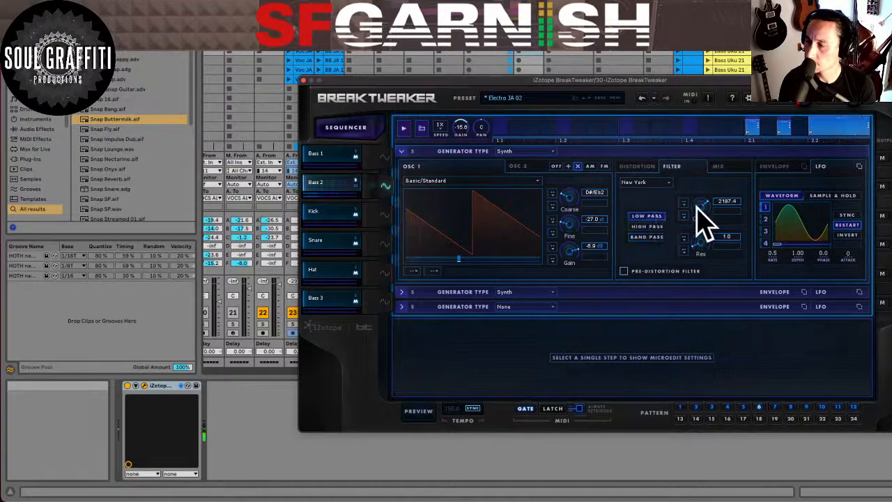
{"action": "left_click_drag", "start_coordinate": [702, 203], "coordinate": [699, 214]}
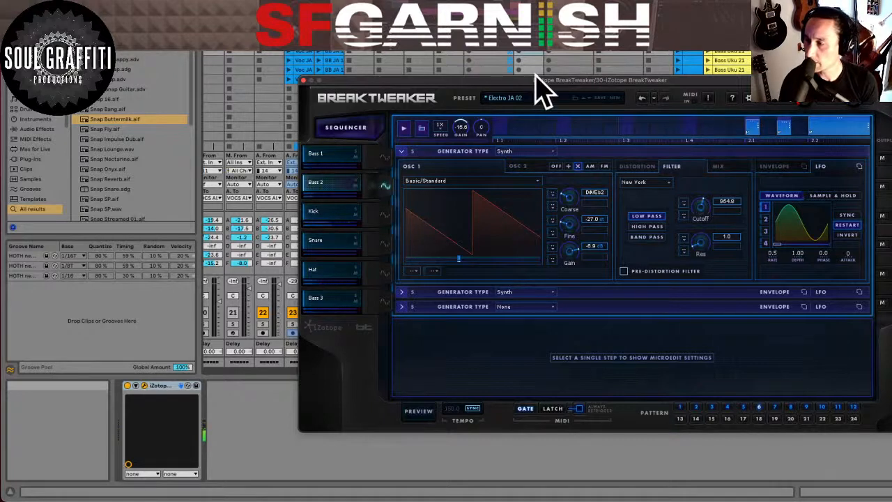
- Save the edited settings over the existing Electro JA 02 preset
{"action": "left_click", "coordinate": [597, 98]}
{"action": "left_click", "coordinate": [629, 120]}
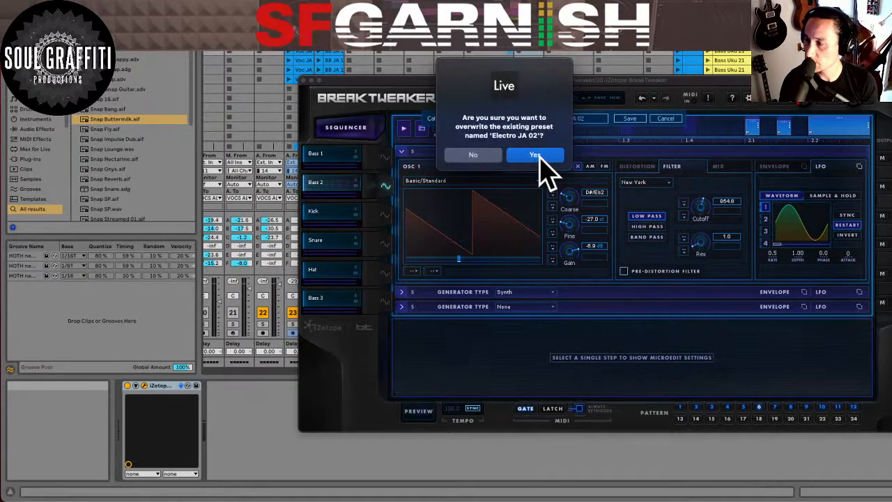
{"action": "left_click", "coordinate": [535, 156]}
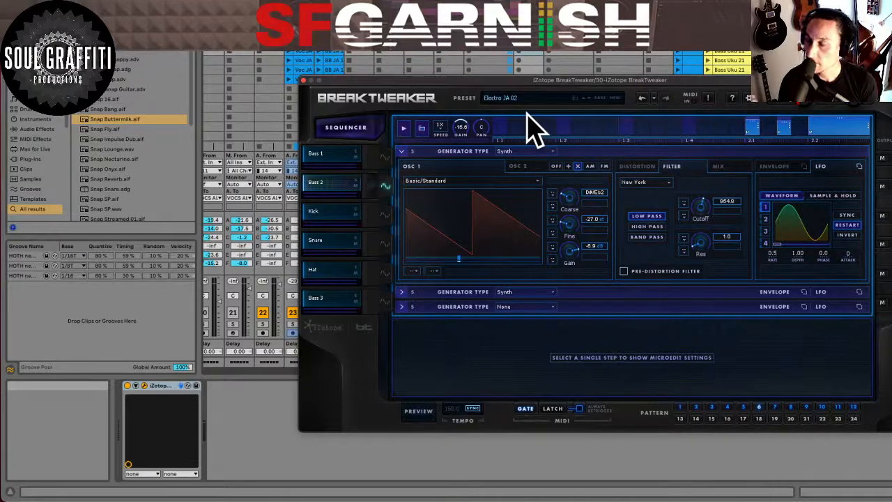
- Move the BreakTweaker window clear of the track titles and select track 31 to show its audio effects
{"action": "left_click_drag", "start_coordinate": [496, 79], "coordinate": [526, 56]}
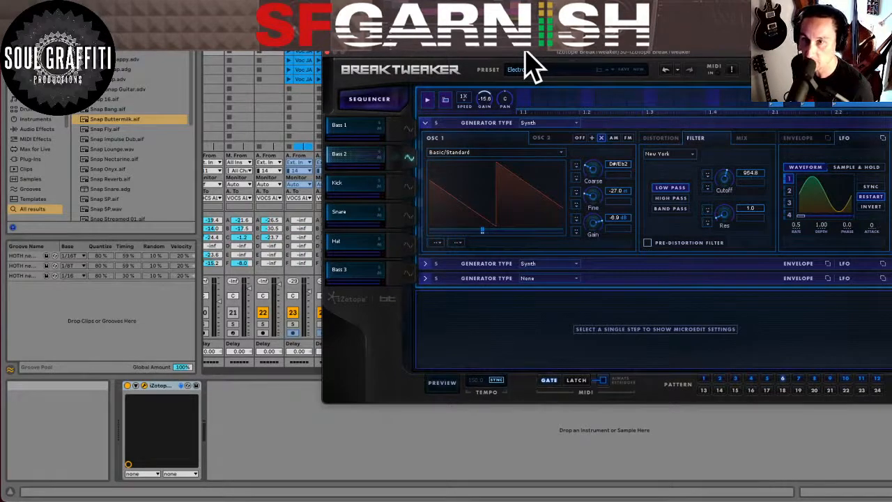
{"action": "left_click_drag", "start_coordinate": [526, 53], "coordinate": [443, 70]}
{"action": "left_click", "coordinate": [446, 41]}
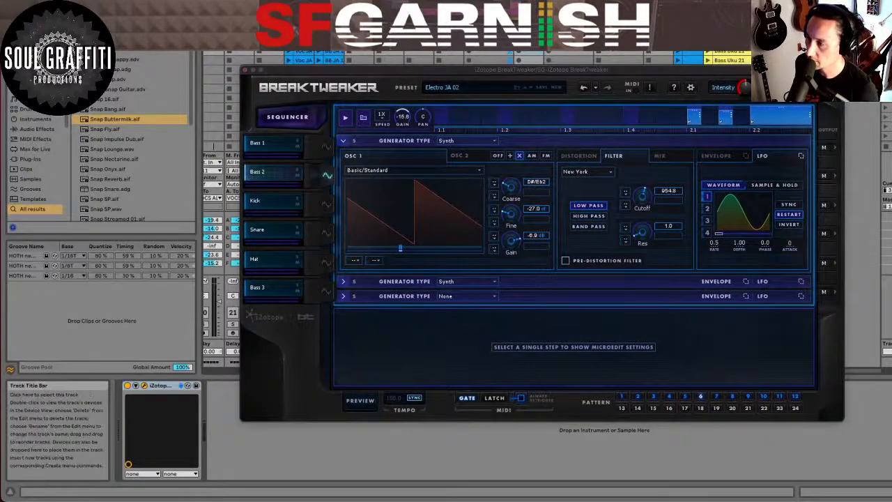
{"action": "left_click", "coordinate": [558, 41]}
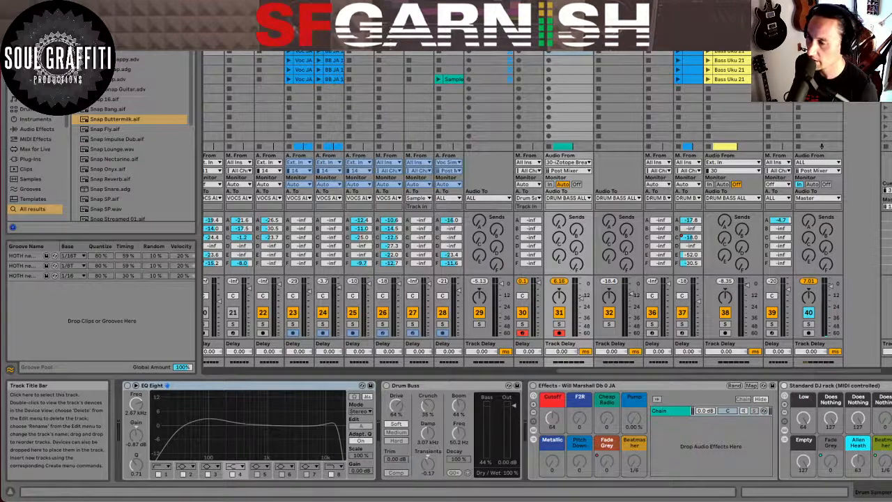
- Switch to the Arrangement View and place the insert marker at bar 609 on the 1 MIDI track
{"action": "left_click", "coordinate": [269, 104]}
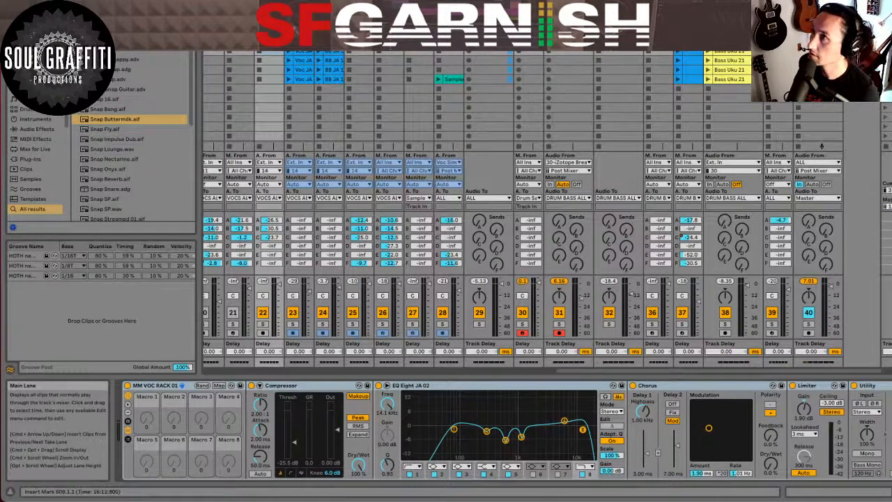
{"action": "key", "text": "Tab"}
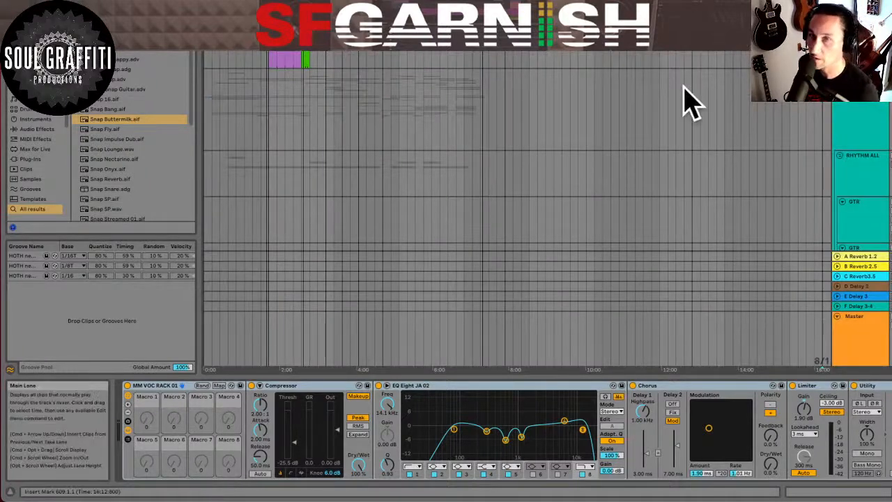
{"action": "left_click", "coordinate": [691, 60]}
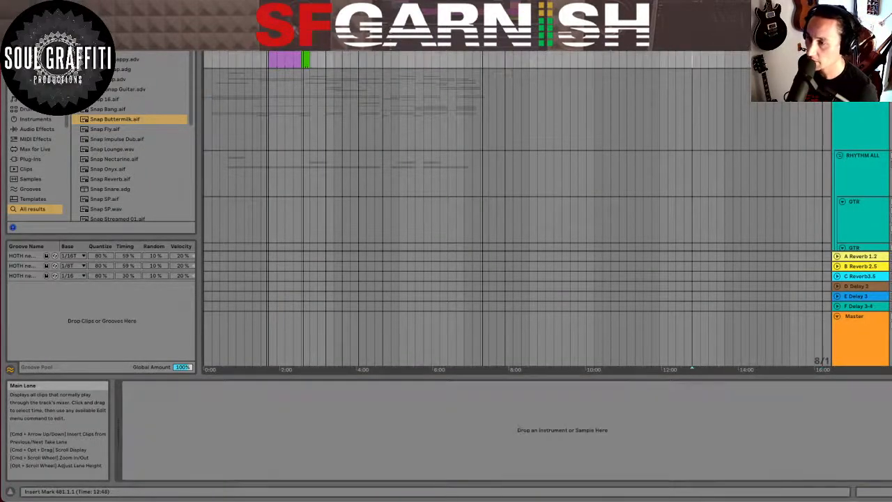
{"action": "left_click_drag", "start_coordinate": [822, 63], "coordinate": [799, 63]}
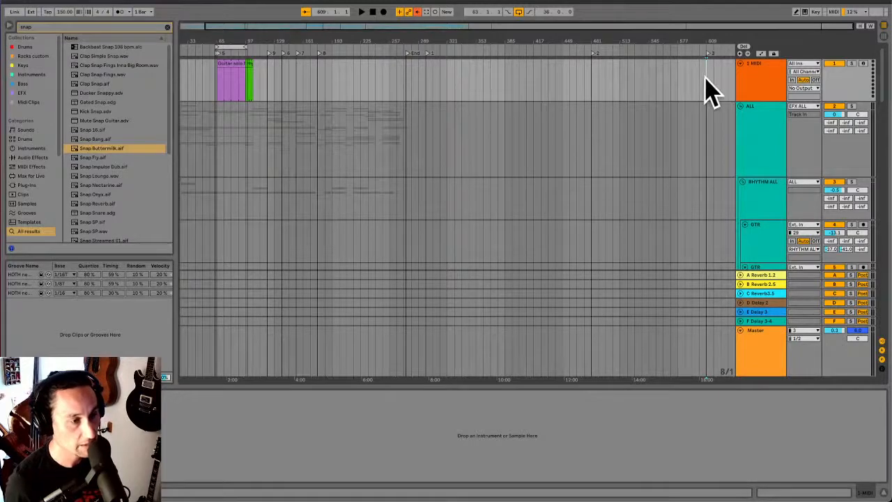
- Select the iZotope BreakTweaker track 30 in the DRUM BASS ALL group and move its plug-in window clear of the track titles
{"action": "scroll", "coordinate": [704, 175], "scroll_direction": "down", "scroll_amount": 10}
{"action": "scroll", "coordinate": [704, 175], "scroll_direction": "down", "scroll_amount": 10}
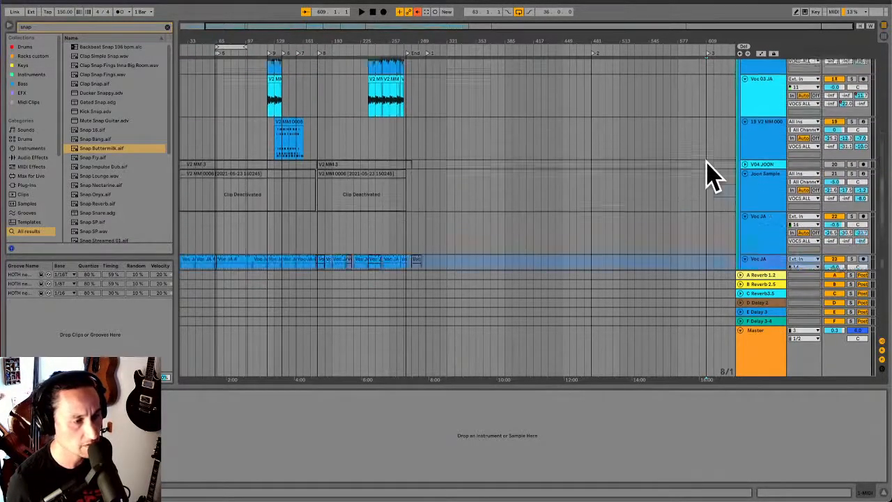
{"action": "scroll", "coordinate": [707, 176], "scroll_direction": "down", "scroll_amount": 6}
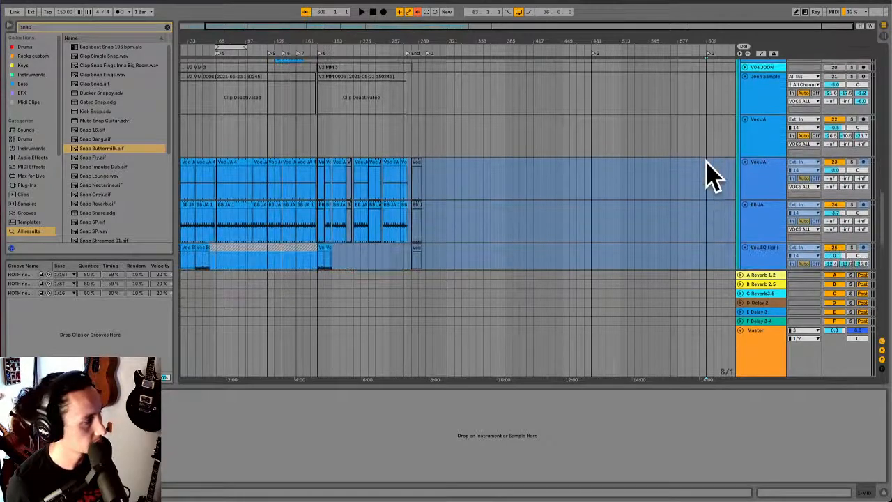
{"action": "scroll", "coordinate": [707, 175], "scroll_direction": "down", "scroll_amount": 10}
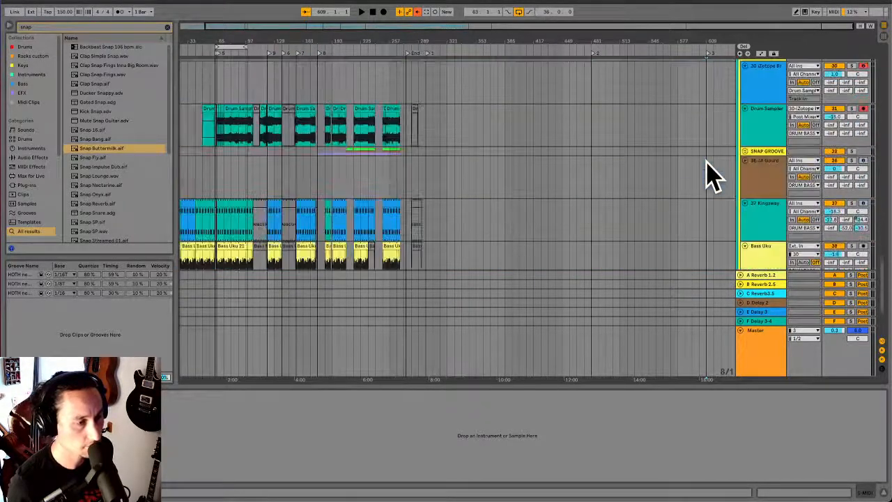
{"action": "scroll", "coordinate": [707, 176], "scroll_direction": "up", "scroll_amount": 2}
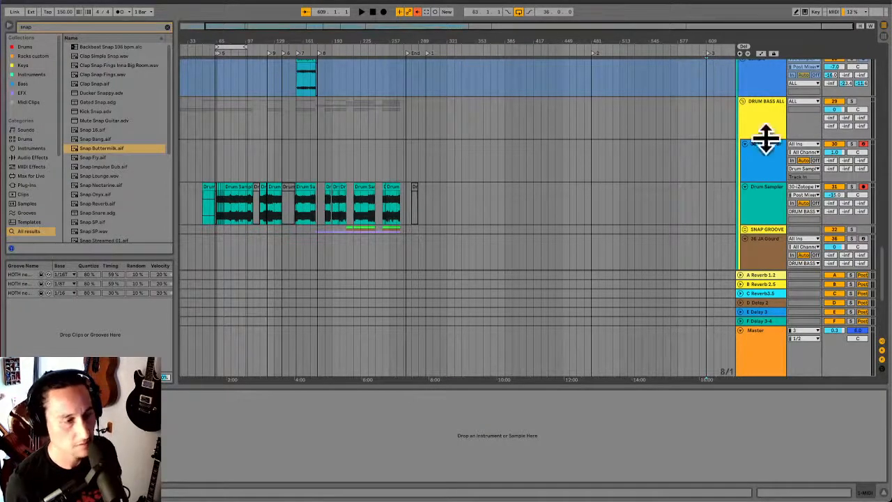
{"action": "left_click", "coordinate": [771, 159]}
{"action": "left_click_drag", "start_coordinate": [533, 105], "coordinate": [382, 50]}
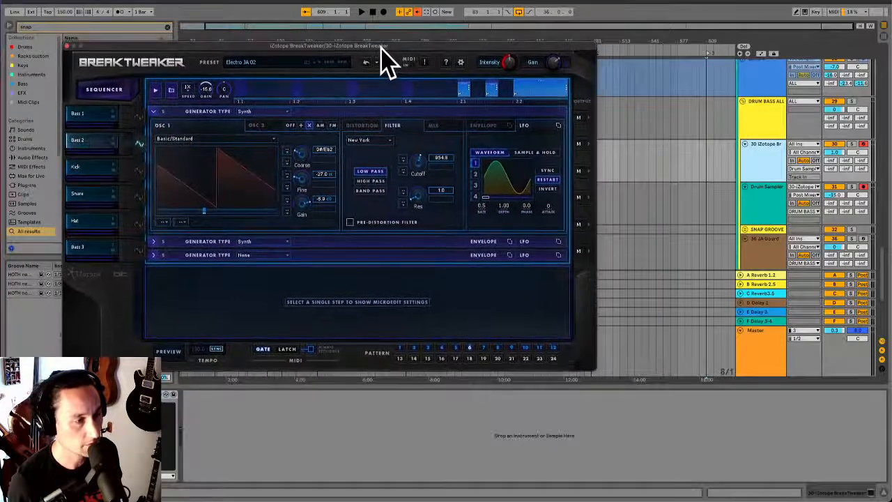
- Record BreakTweaker's MIDI on track 30 and its audio on the Drum Sampler track from bar 609 to about bar 635
{"action": "left_click", "coordinate": [709, 174]}
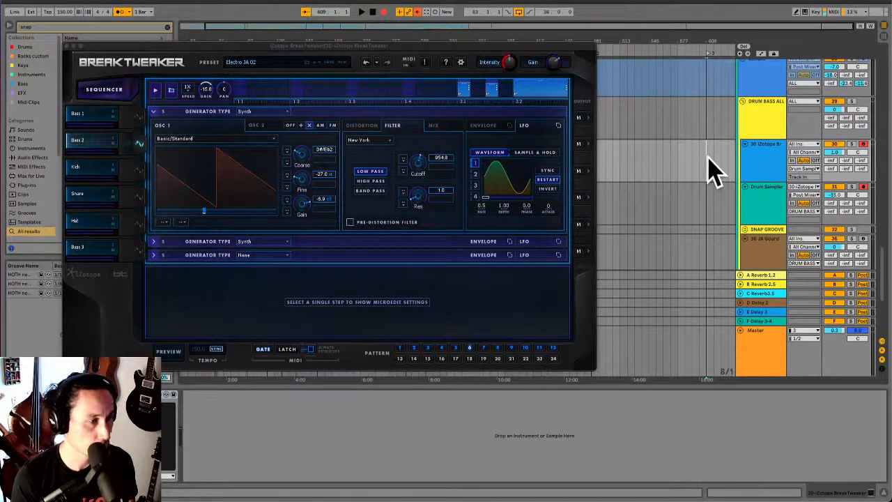
{"action": "key", "text": "space"}
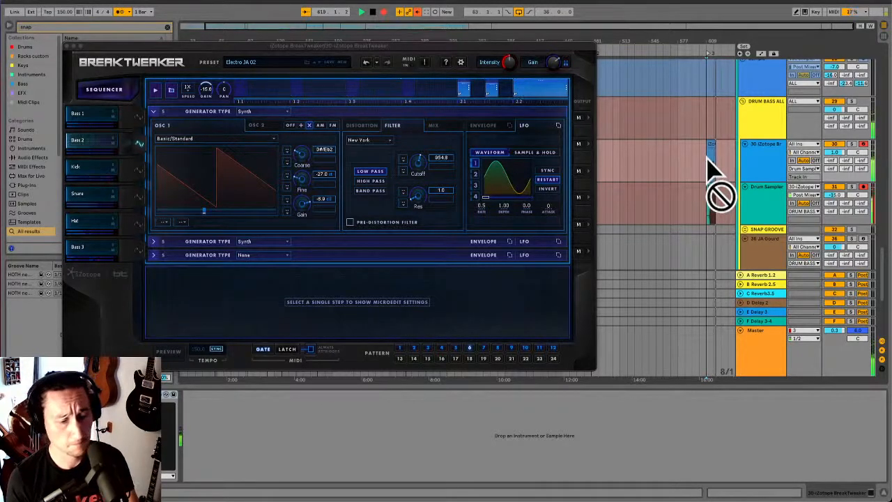
{"action": "left_click_drag", "start_coordinate": [707, 160], "coordinate": [681, 211]}
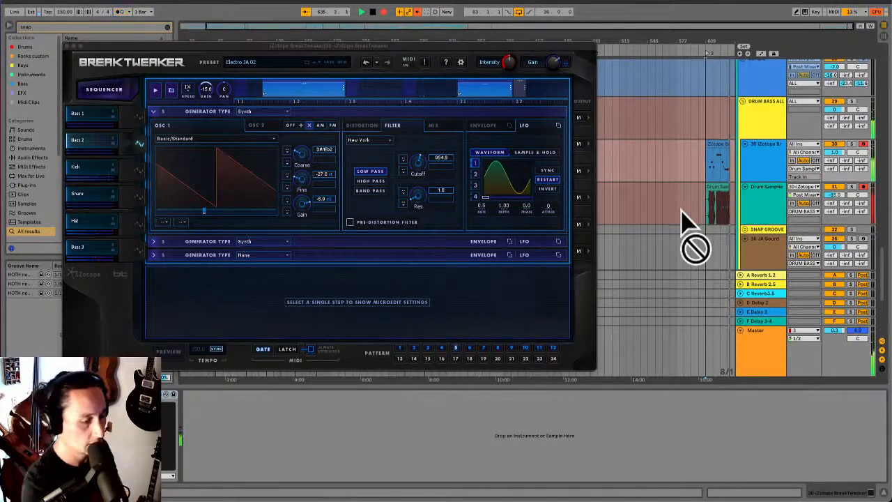
{"action": "left_click_drag", "start_coordinate": [683, 211], "coordinate": [682, 211]}
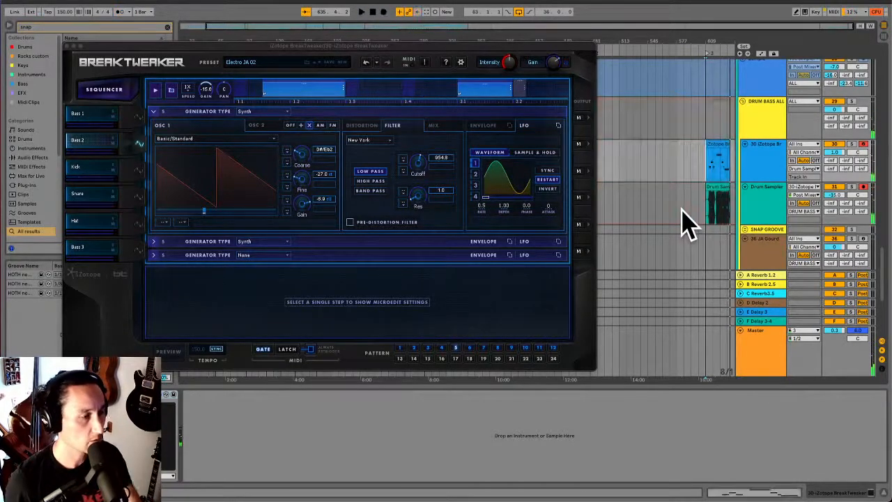
- Examine the newly recorded BreakTweaker and Drum Sampler clips from bar 609 onward and show the Drum Sampler clip's waveform in Clip View
{"action": "left_click", "coordinate": [723, 223]}
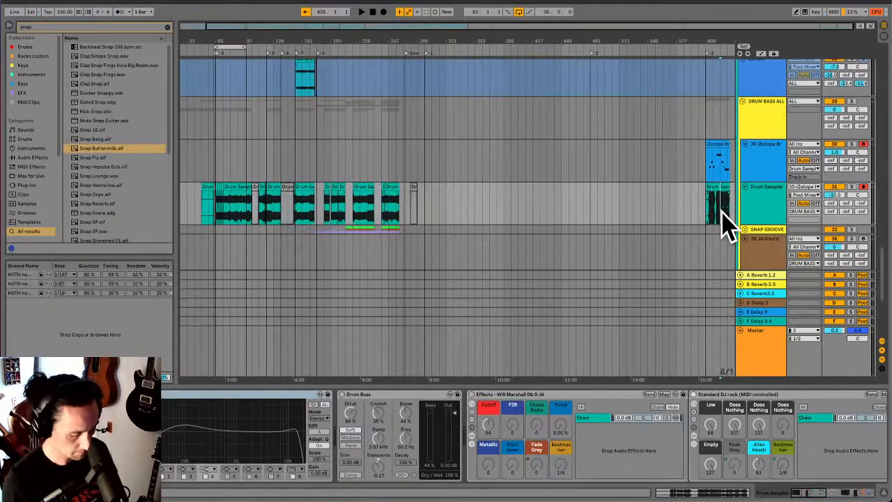
{"action": "key", "text": "z"}
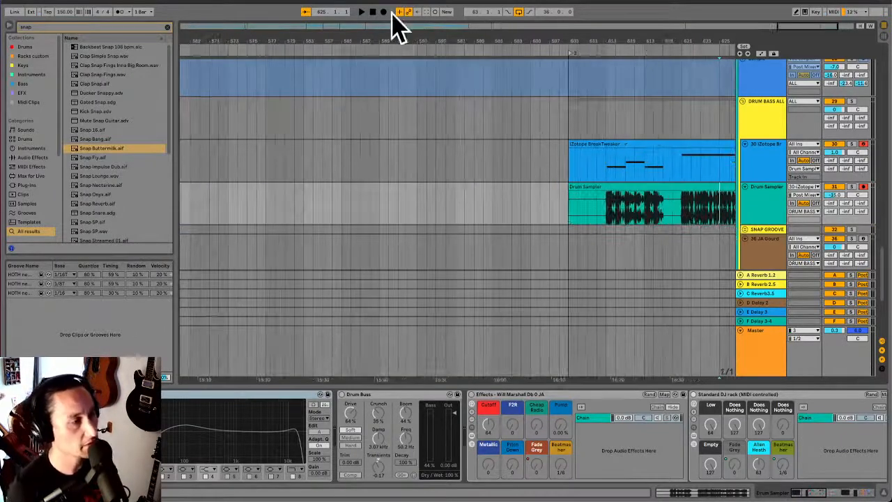
{"action": "left_click_drag", "start_coordinate": [343, 27], "coordinate": [824, 28]}
{"action": "left_click", "coordinate": [562, 206]}
{"action": "left_click_drag", "start_coordinate": [472, 173], "coordinate": [701, 147]}
{"action": "left_click", "coordinate": [703, 148]}
{"action": "left_click", "coordinate": [667, 203]}
{"action": "left_click", "coordinate": [645, 207]}
{"action": "left_click", "coordinate": [548, 213]}
{"action": "key", "text": "plus"}
{"action": "key", "text": "plus"}
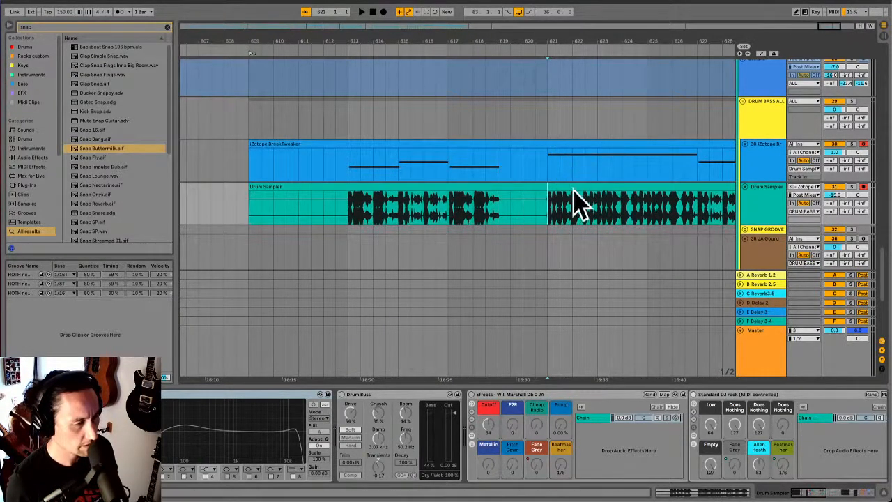
{"action": "left_click", "coordinate": [434, 188]}
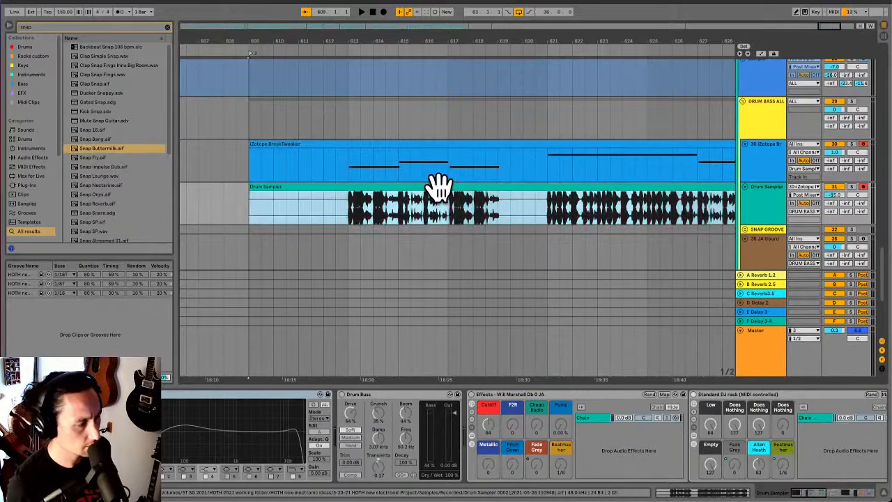
{"action": "left_click", "coordinate": [709, 493]}
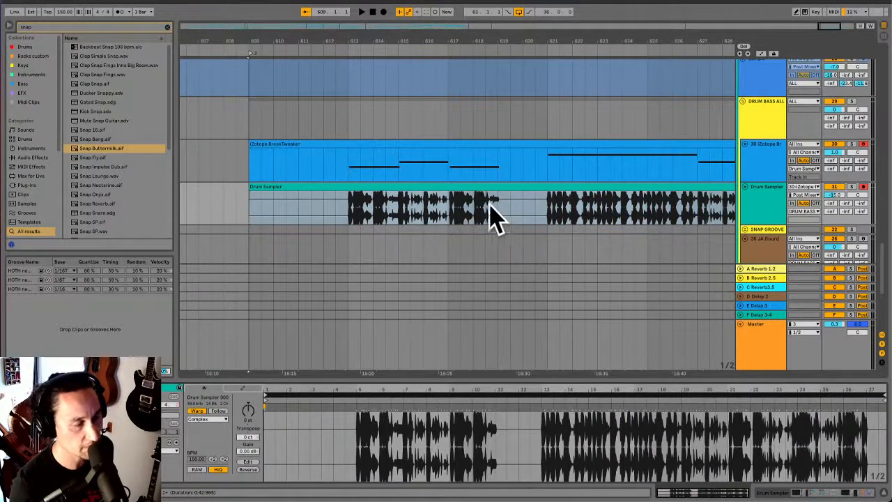
- Turn off grid snapping and shift the recorded Drum Sampler clip slightly earlier so its first hit lands exactly on bar 613
{"action": "left_click", "coordinate": [348, 212]}
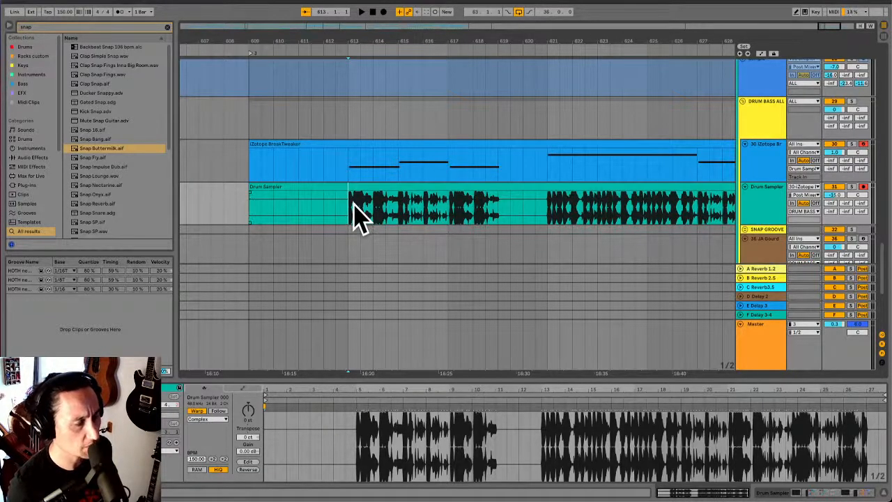
{"action": "key", "text": "plus"}
{"action": "key", "text": "plus"}
{"action": "key", "text": "plus"}
{"action": "key", "text": "plus"}
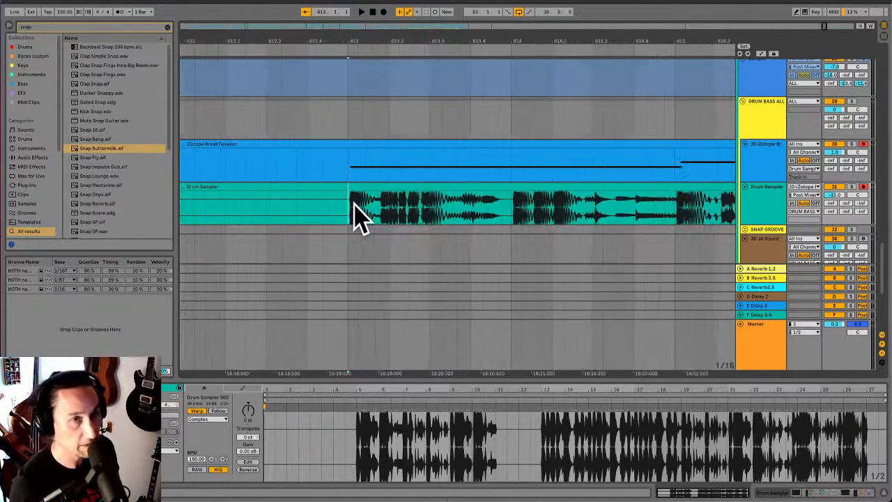
{"action": "key", "text": "plus"}
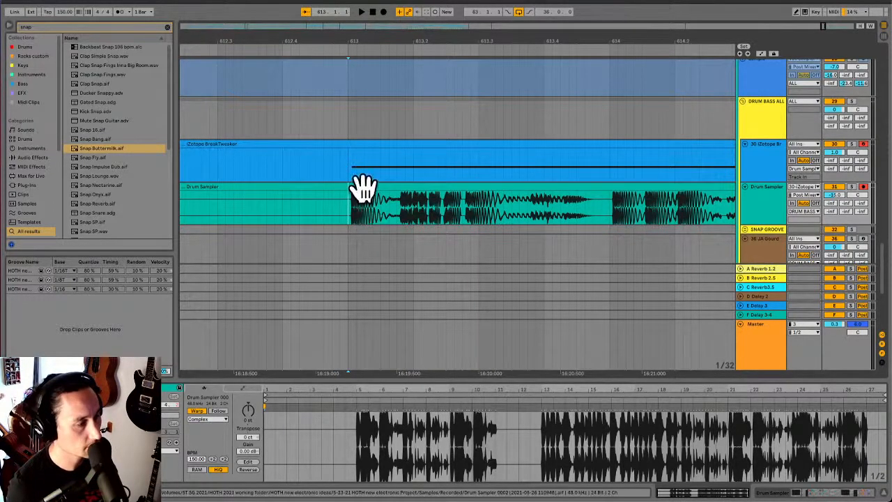
{"action": "left_click", "coordinate": [362, 186]}
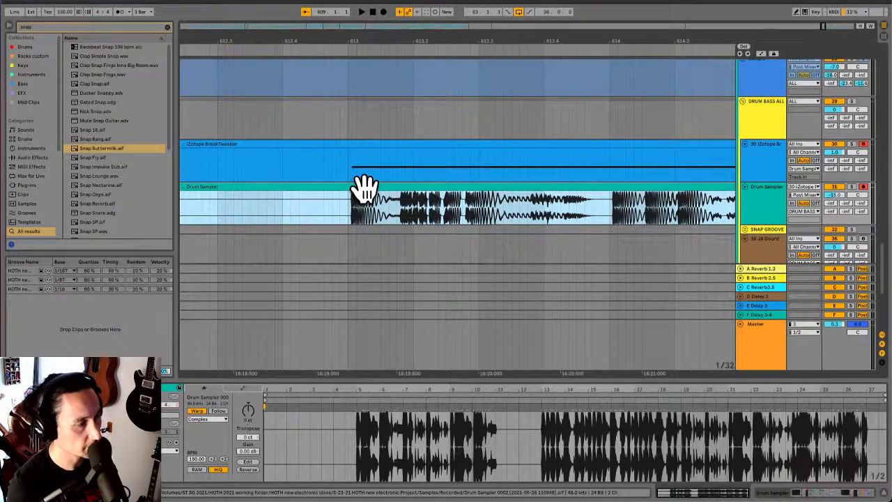
{"action": "key", "text": "ctrl+4"}
{"action": "left_click_drag", "start_coordinate": [363, 187], "coordinate": [362, 188]}
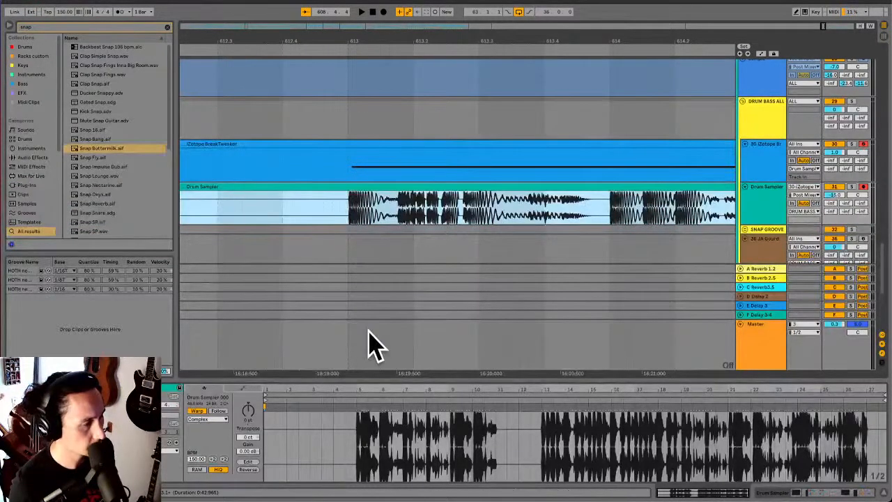
- Split the Drum Sampler clip at bar 613 and delete the silent portion before the first hit
{"action": "left_click", "coordinate": [315, 202]}
{"action": "left_click", "coordinate": [348, 208]}
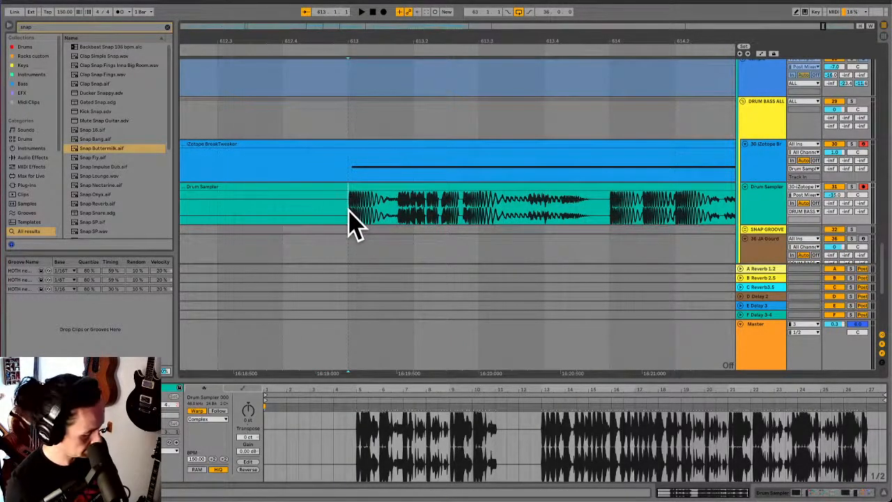
{"action": "key", "text": "super+e"}
{"action": "left_click", "coordinate": [318, 186]}
{"action": "key", "text": "Delete"}
{"action": "left_click", "coordinate": [358, 185]}
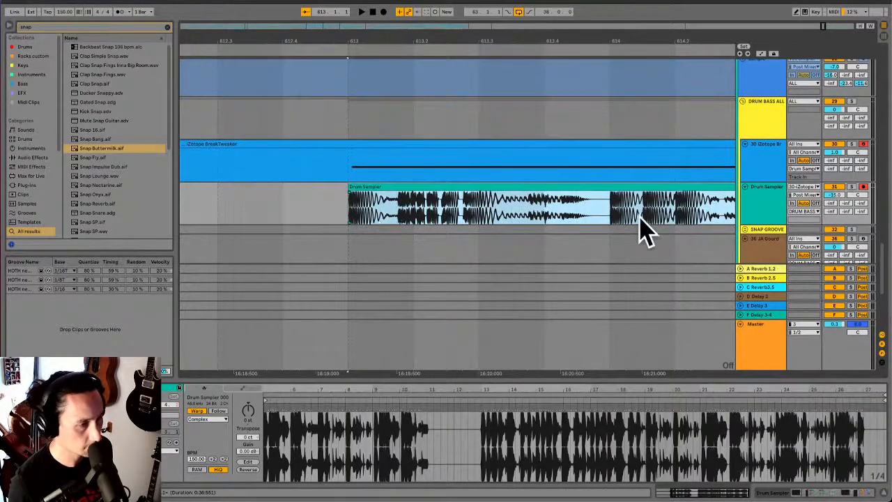
- Solo the Drum Sampler track and audition the trimmed clip from just before bar 613
{"action": "left_click", "coordinate": [851, 187]}
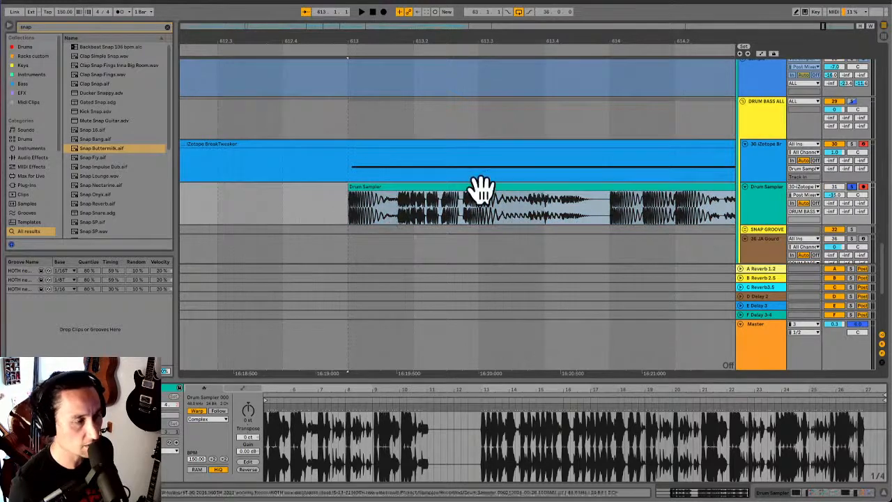
{"action": "left_click", "coordinate": [306, 207]}
{"action": "key", "text": "space"}
{"action": "left_click", "coordinate": [395, 208]}
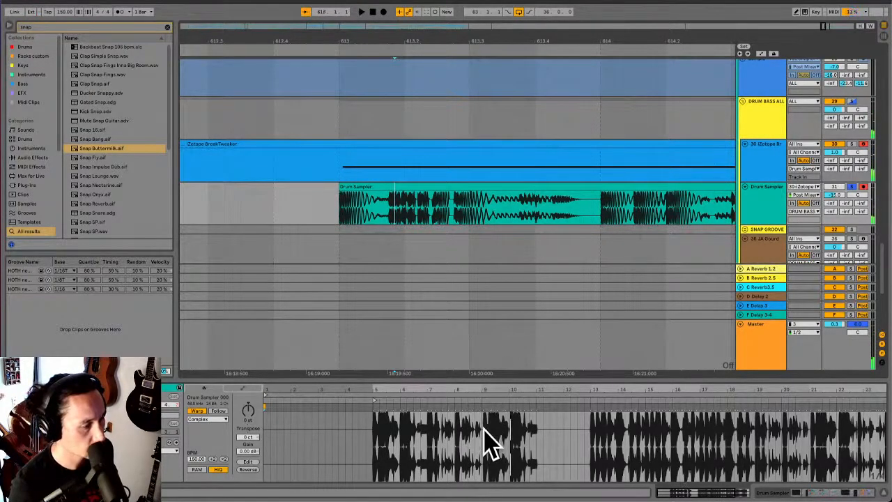
- Add warp markers to the Drum Sampler clip, aligning its hits to clip bars 9, 8 and 13 and fixing the tail before bar 11
{"action": "scroll", "coordinate": [488, 439], "scroll_direction": "up", "scroll_amount": 5}
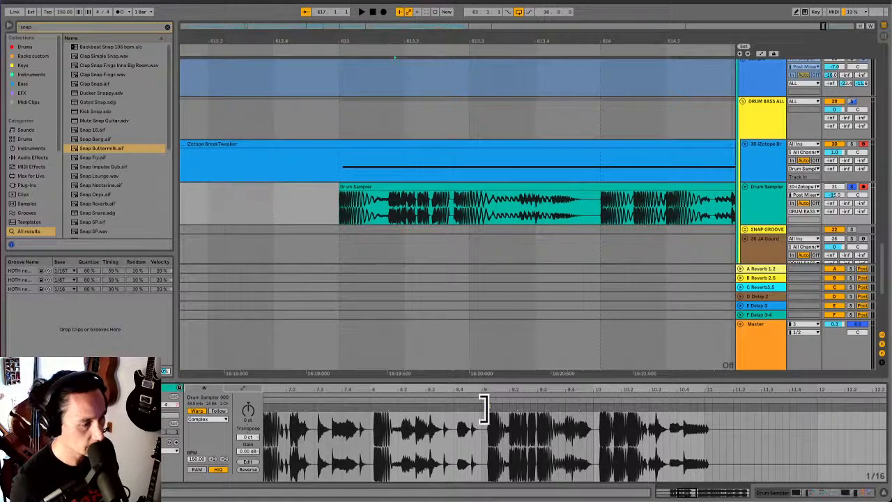
{"action": "left_click_drag", "start_coordinate": [484, 410], "coordinate": [479, 410]}
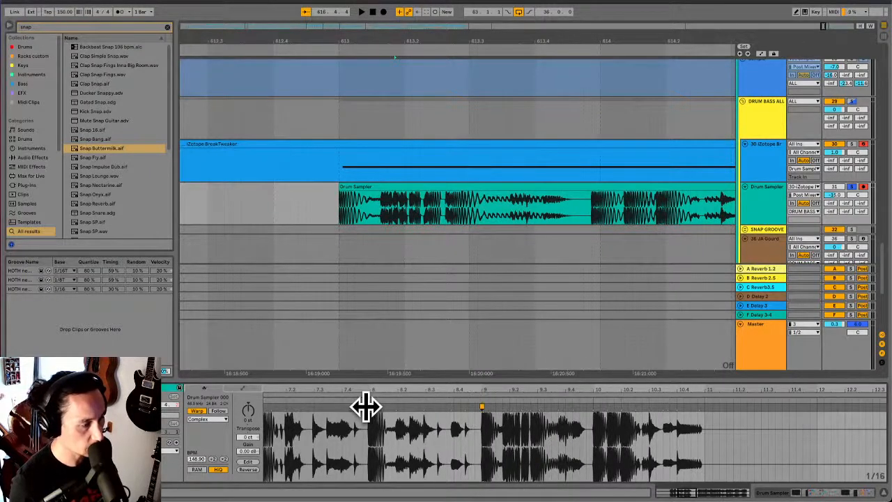
{"action": "left_click_drag", "start_coordinate": [366, 405], "coordinate": [370, 405]}
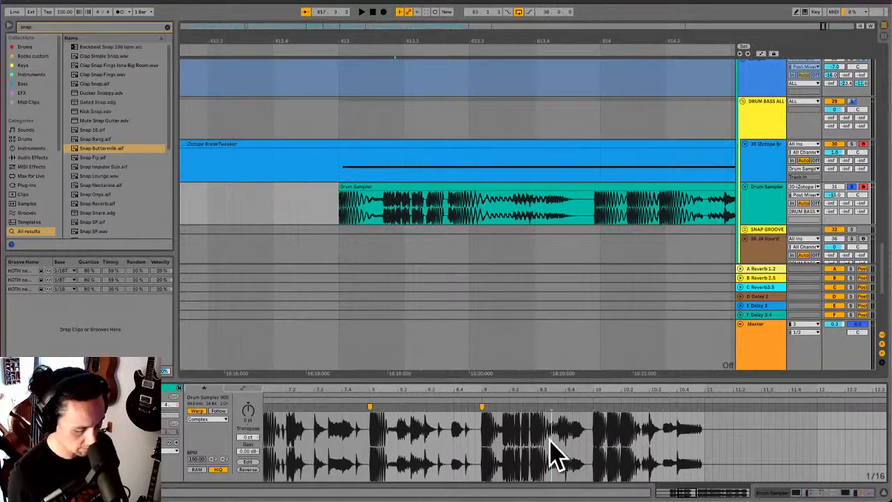
{"action": "scroll", "coordinate": [554, 455], "scroll_direction": "down", "scroll_amount": 3}
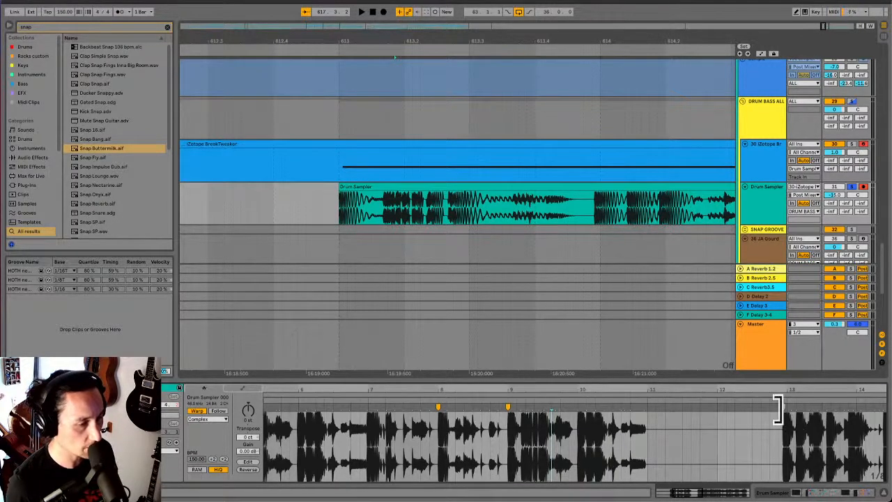
{"action": "left_click_drag", "start_coordinate": [777, 409], "coordinate": [780, 409]}
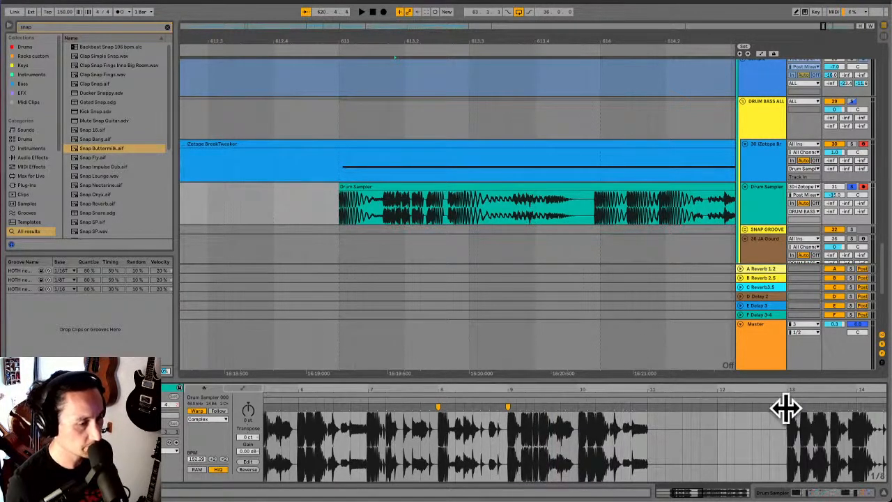
{"action": "left_click_drag", "start_coordinate": [632, 410], "coordinate": [629, 410]}
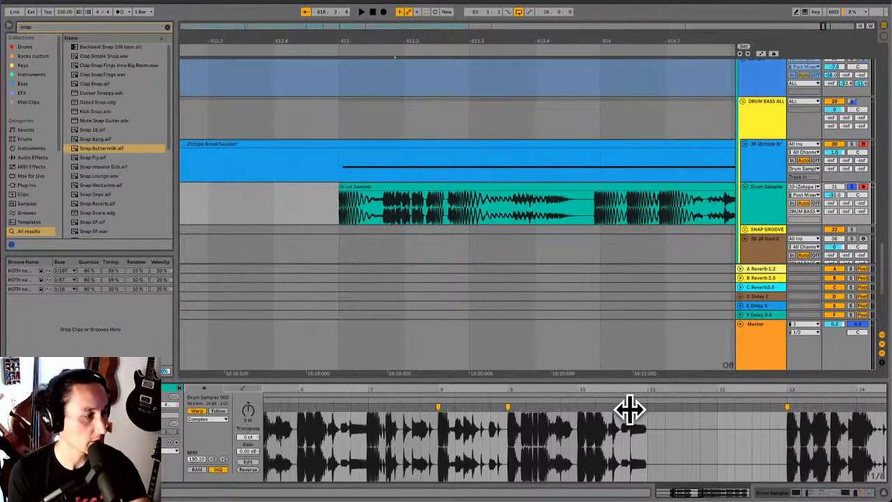
- Align the Drum Sampler hits to clip bars 6 and 7 with warp markers during playback, and nudge the clip slightly later onto bar 614
{"action": "left_click", "coordinate": [333, 214]}
{"action": "key", "text": "space"}
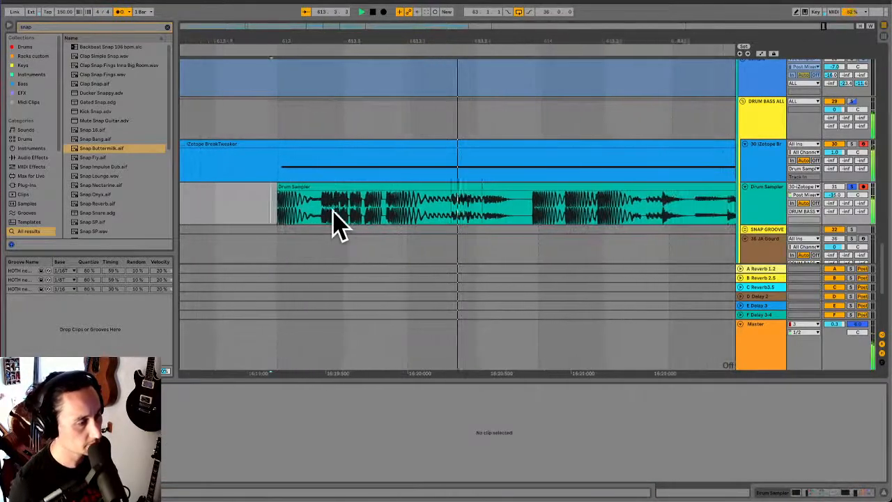
{"action": "left_click", "coordinate": [333, 212]}
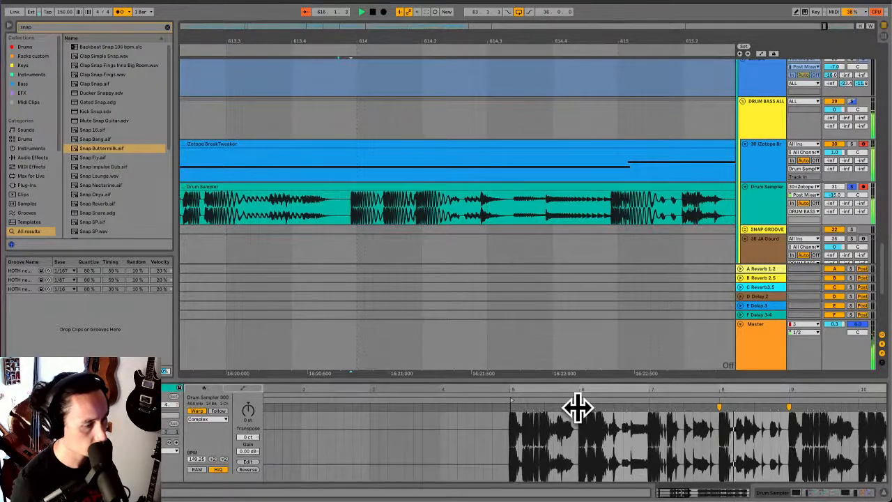
{"action": "left_click_drag", "start_coordinate": [578, 407], "coordinate": [581, 407]}
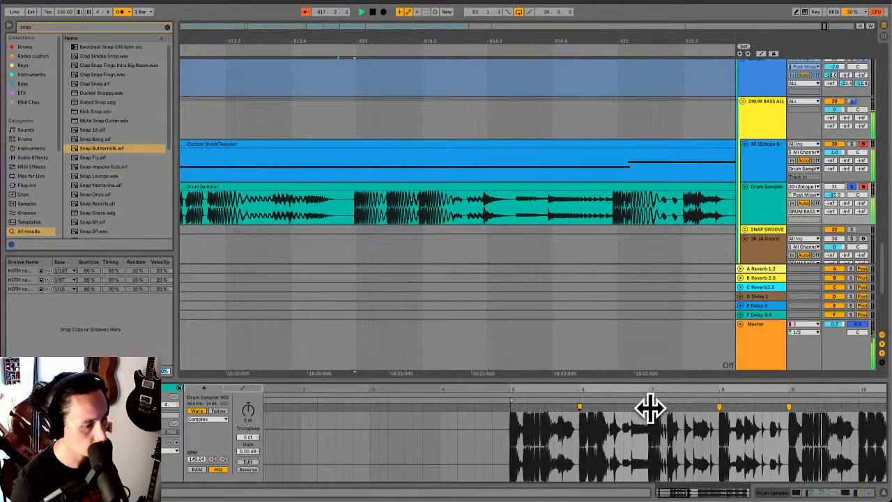
{"action": "left_click_drag", "start_coordinate": [647, 407], "coordinate": [649, 406]}
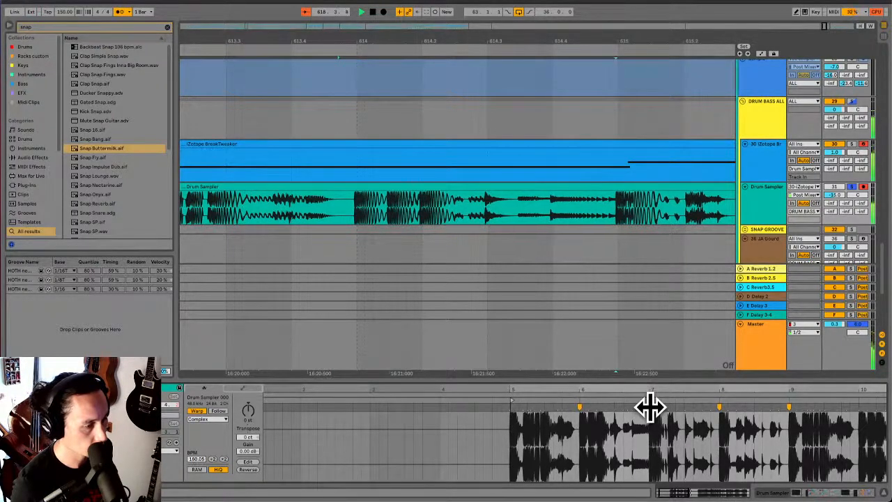
{"action": "left_click", "coordinate": [340, 202]}
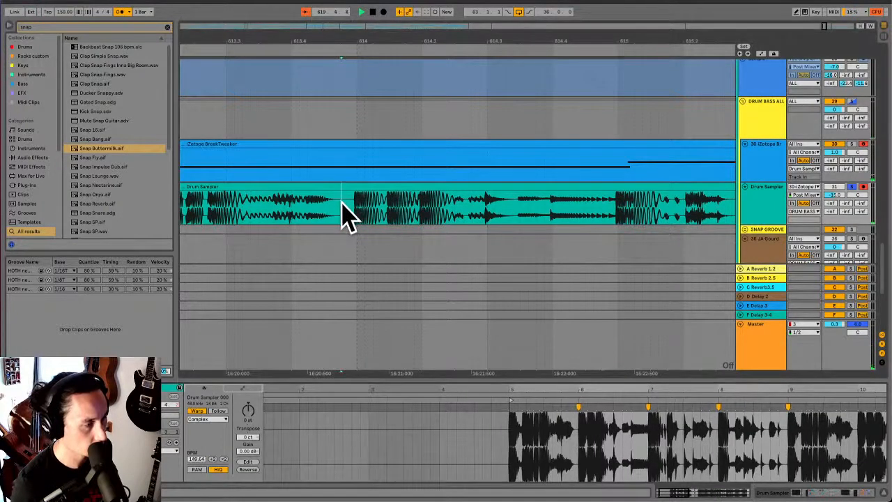
{"action": "mouse_move", "coordinate": [341, 187]}
{"action": "left_mouse_down"}
{"action": "mouse_move", "coordinate": [349, 197]}
{"action": "mouse_move", "coordinate": [342, 188]}
{"action": "left_mouse_up"}
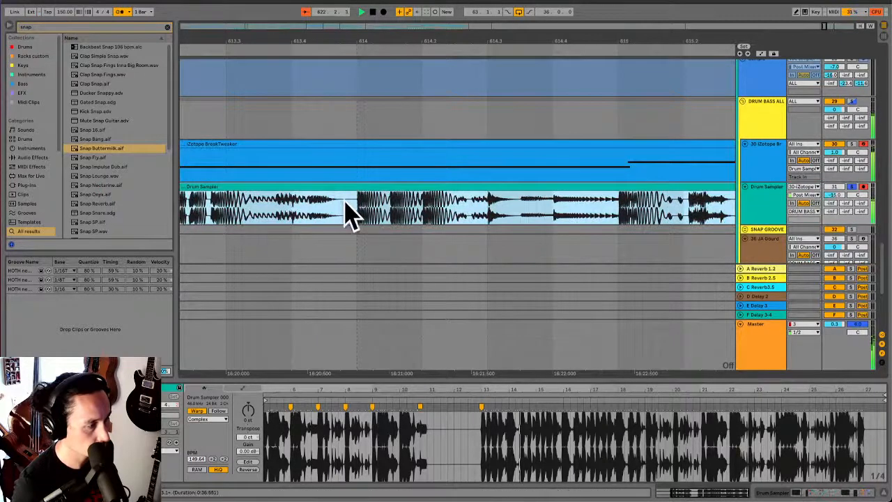
- Audition the Drum Sampler clip, align its hit to clip bar 19, and add a warp marker midway to the preceding one
{"action": "left_click", "coordinate": [343, 205]}
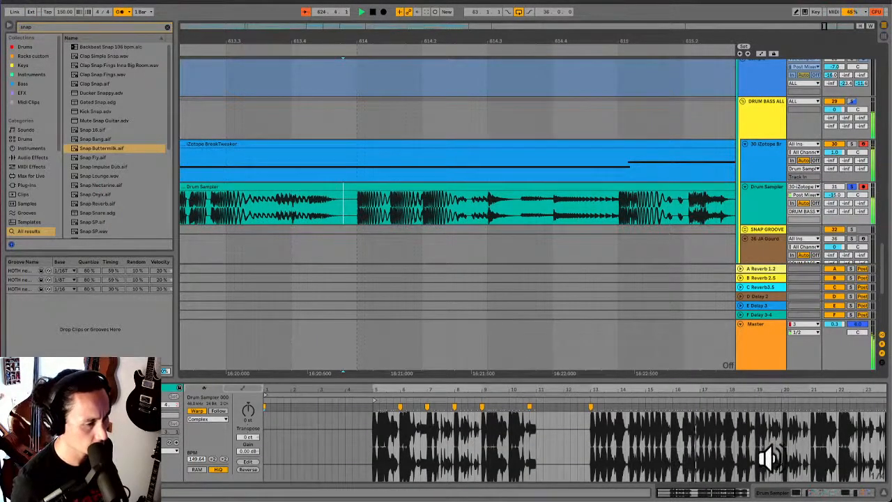
{"action": "scroll", "coordinate": [739, 446], "scroll_direction": "up", "scroll_amount": 5}
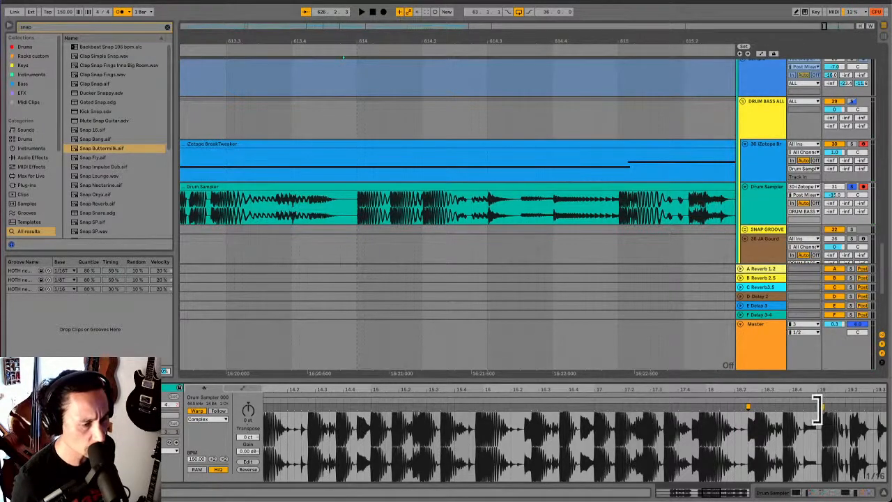
{"action": "left_click_drag", "start_coordinate": [818, 408], "coordinate": [814, 408]}
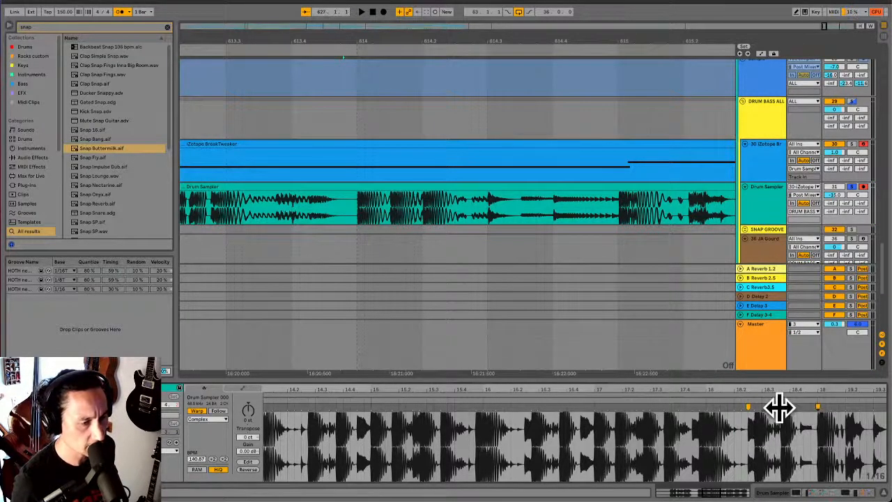
{"action": "double_click", "coordinate": [781, 408]}
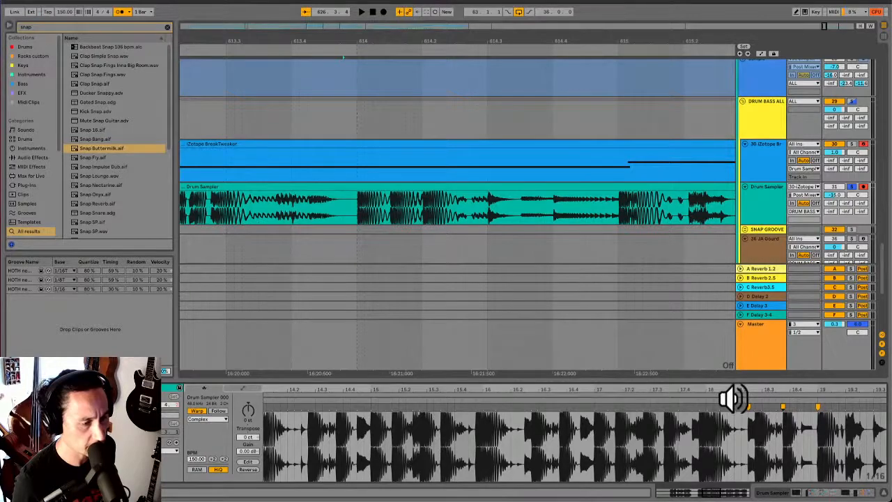
{"action": "left_click", "coordinate": [731, 399]}
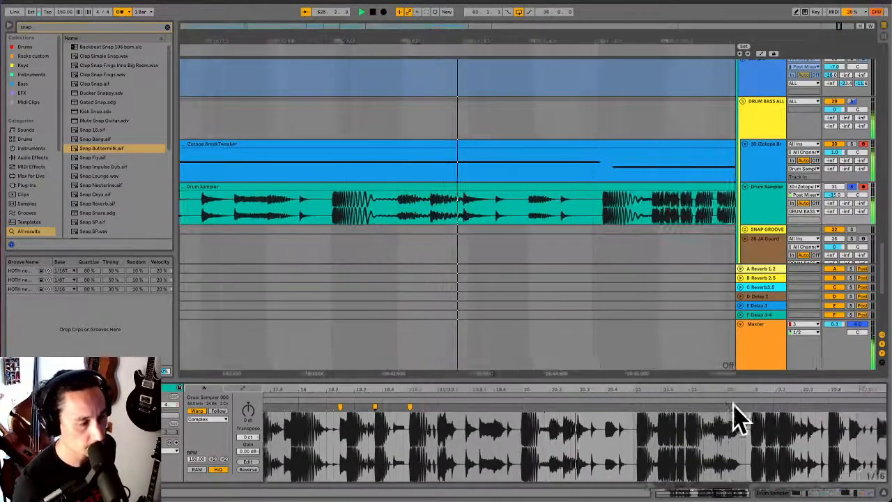
{"action": "key", "text": "space"}
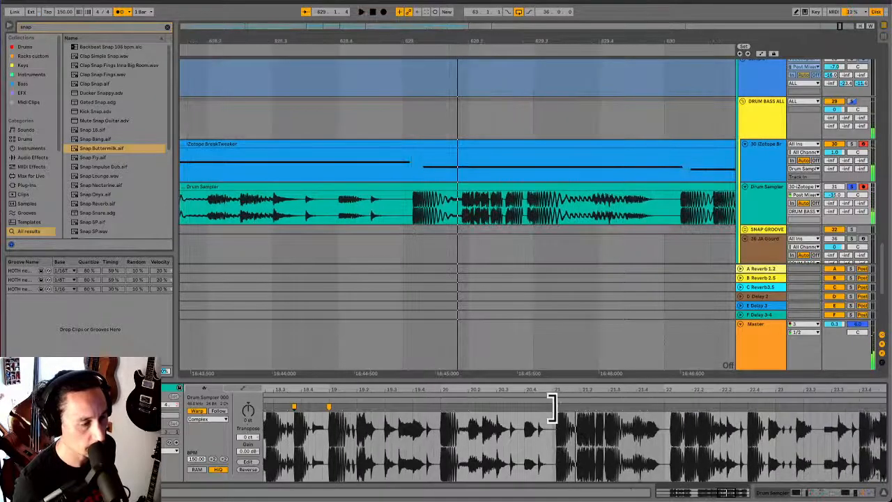
- Add warp markers to the Drum Sampler clip at clip bars 20, 20.3, 21 and 22, align the hits, and audition the remainder
{"action": "double_click", "coordinate": [555, 406]}
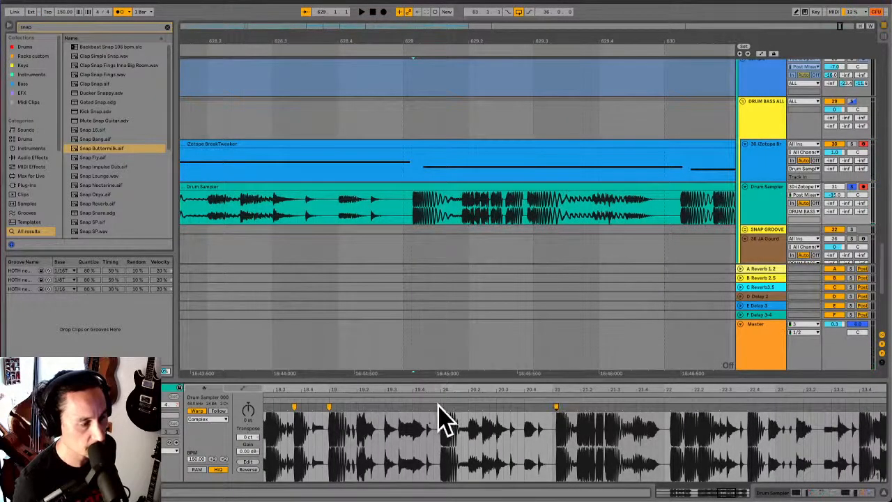
{"action": "double_click", "coordinate": [440, 406]}
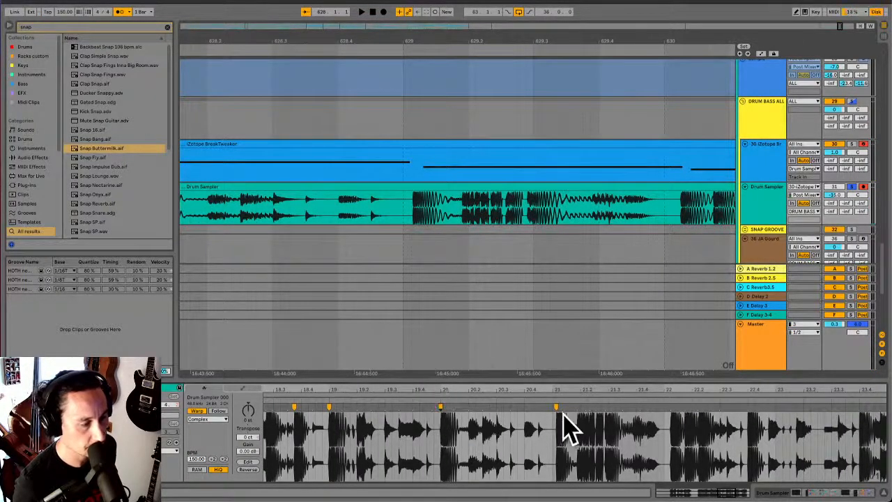
{"action": "left_click_drag", "start_coordinate": [553, 406], "coordinate": [548, 407]}
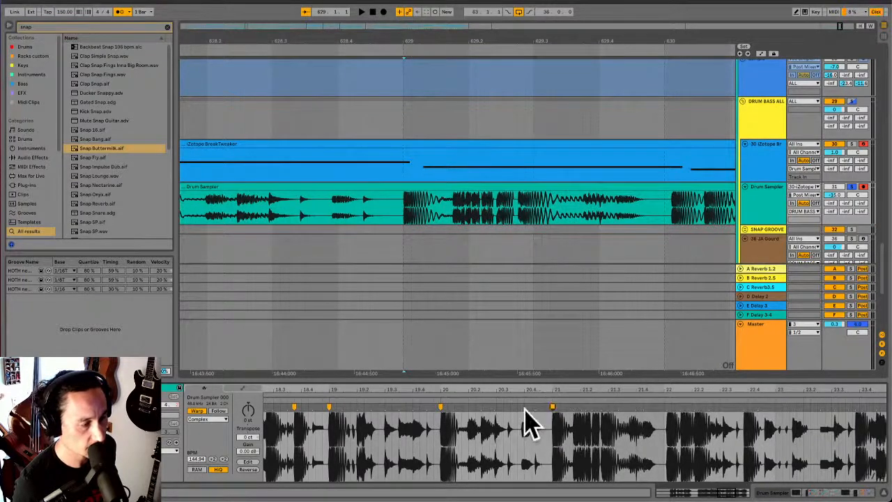
{"action": "left_click_drag", "start_coordinate": [493, 408], "coordinate": [495, 409]}
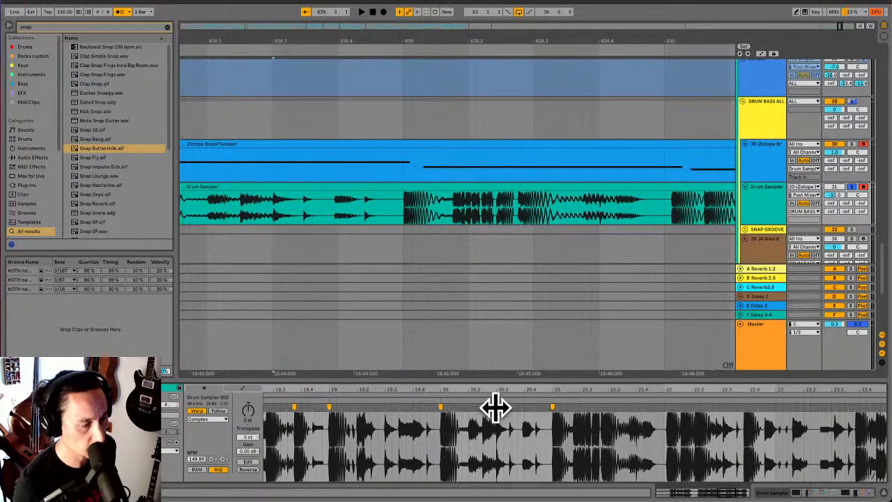
{"action": "double_click", "coordinate": [668, 407]}
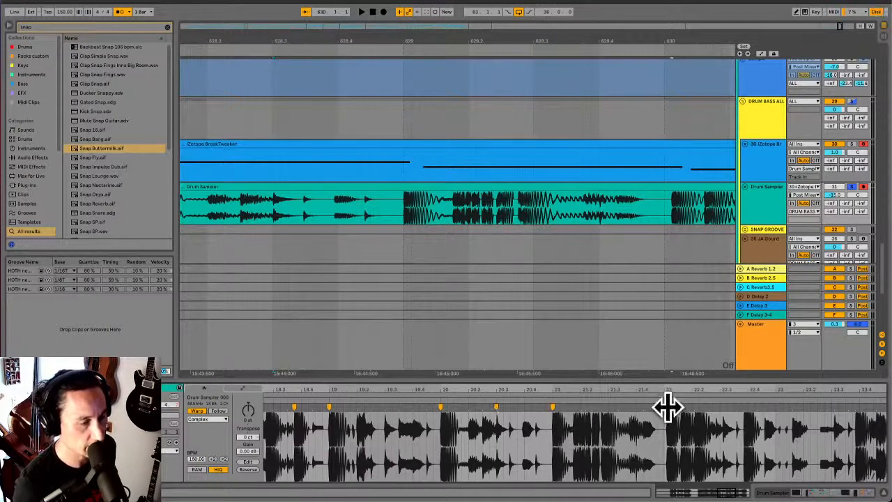
{"action": "left_click_drag", "start_coordinate": [668, 407], "coordinate": [664, 409]}
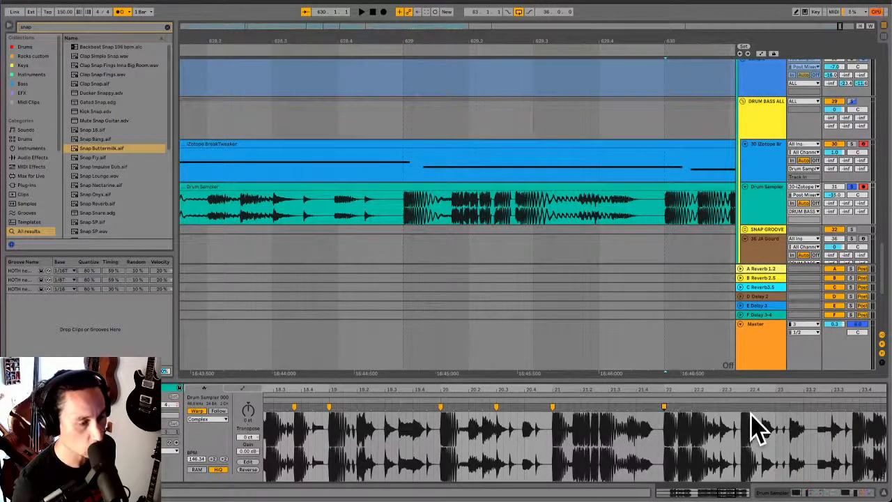
{"action": "left_click", "coordinate": [536, 399]}
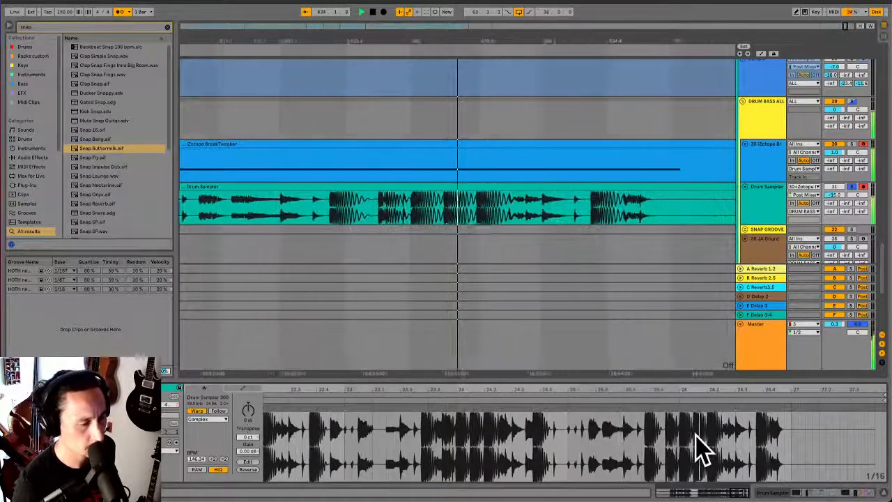
{"action": "key", "text": "space"}
- Move the warped Drum Sampler clip earlier in the arrangement and deactivate the iZotope BreakTweaker MIDI clip
{"action": "left_click", "coordinate": [345, 206]}
{"action": "scroll", "coordinate": [345, 199], "scroll_direction": "down", "scroll_amount": 10}
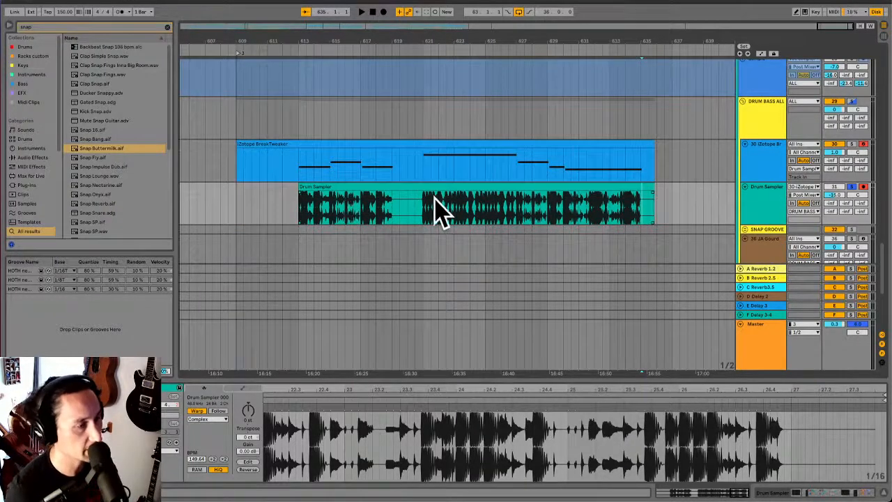
{"action": "left_click", "coordinate": [299, 209]}
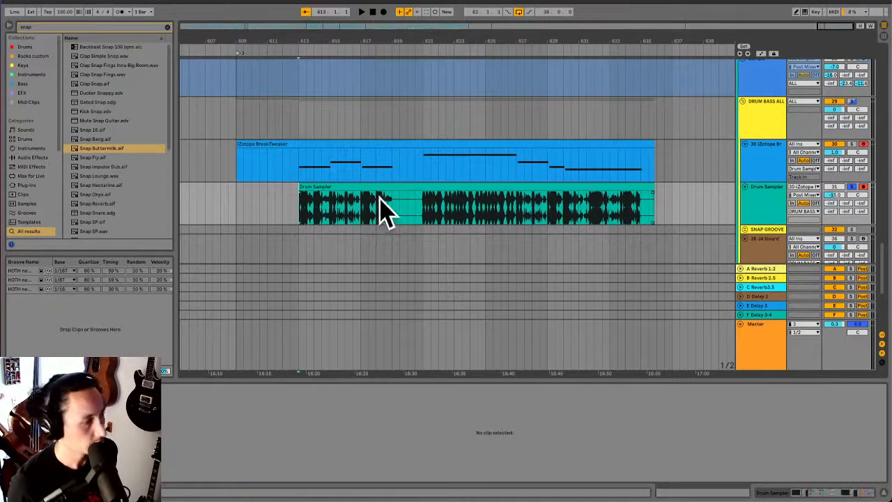
{"action": "left_click", "coordinate": [414, 187]}
{"action": "key", "text": "minus"}
{"action": "key", "text": "minus"}
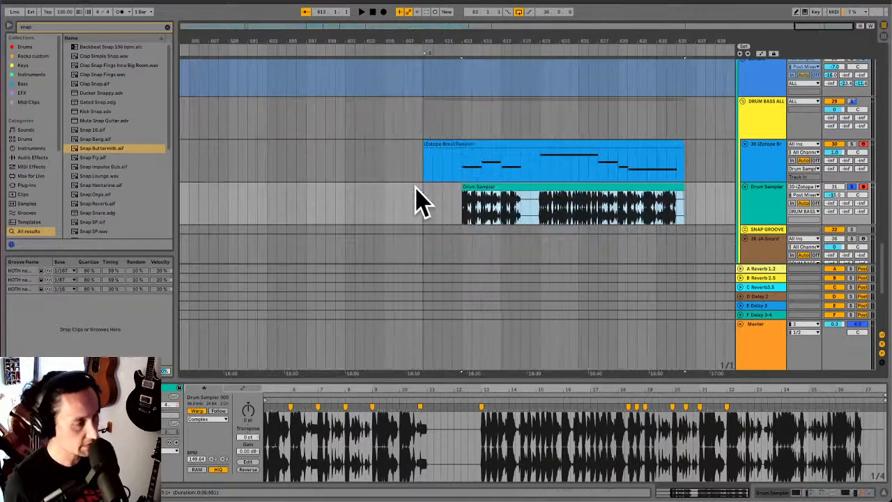
{"action": "left_click_drag", "start_coordinate": [627, 187], "coordinate": [444, 199]}
{"action": "left_click_drag", "start_coordinate": [528, 166], "coordinate": [710, 161]}
{"action": "key", "text": "0"}
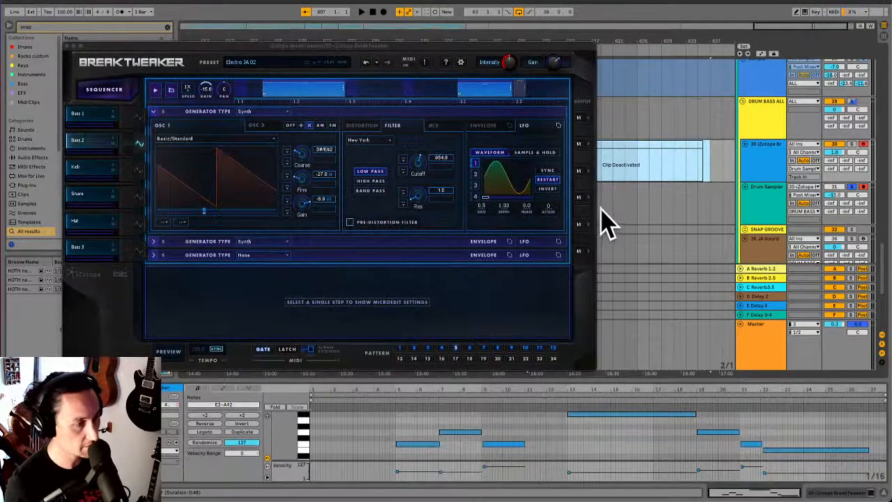
- Shift the Drum Sampler clip further back to bar 569 and cut it from the track
{"action": "left_click", "coordinate": [617, 216]}
{"action": "left_click_drag", "start_coordinate": [441, 190], "coordinate": [353, 202]}
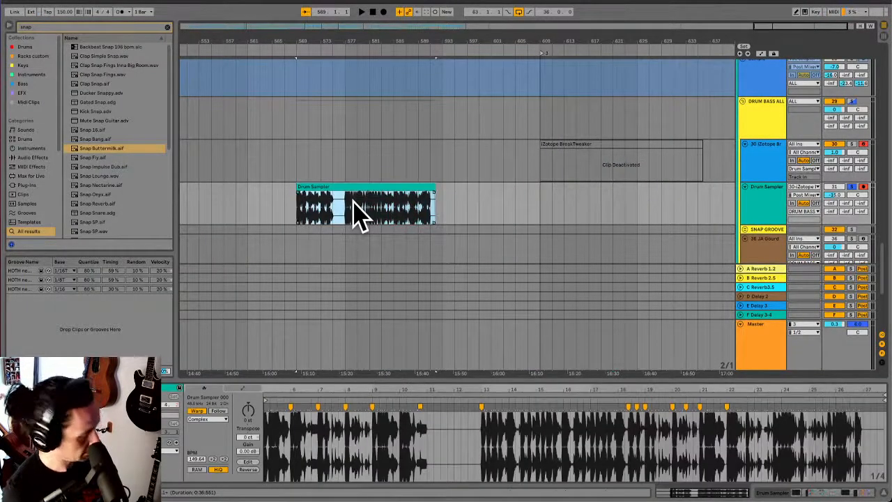
{"action": "key", "text": "Delete"}
- Duplicate the Drum Sampler track together with its existing clips in the main song section
{"action": "left_click", "coordinate": [258, 222]}
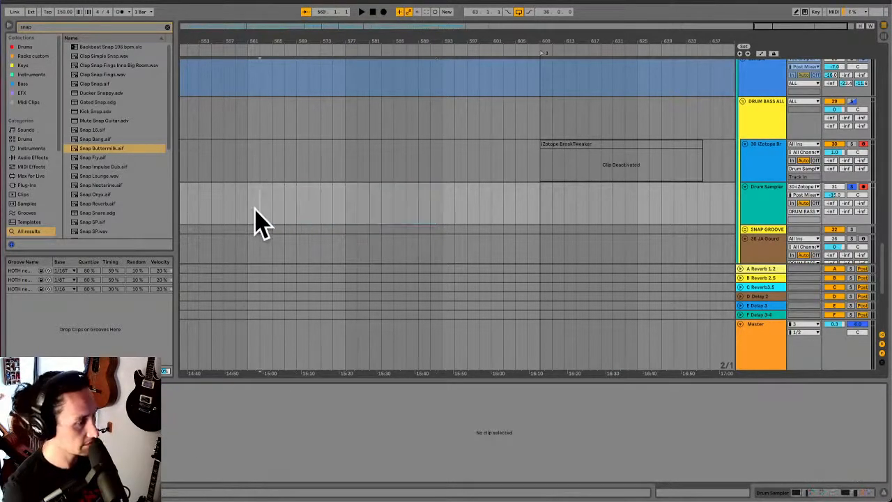
{"action": "key", "text": "minus"}
{"action": "key", "text": "minus"}
{"action": "key", "text": "minus"}
{"action": "key", "text": "minus"}
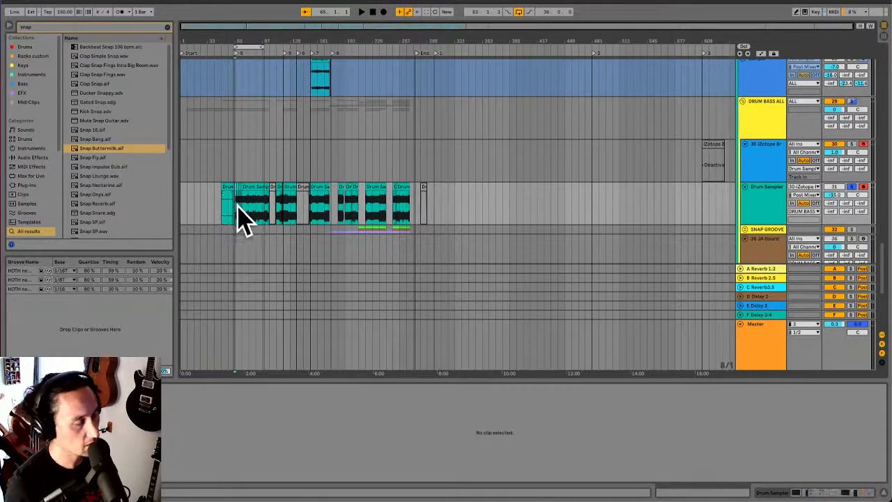
{"action": "left_click_drag", "start_coordinate": [257, 212], "coordinate": [418, 205]}
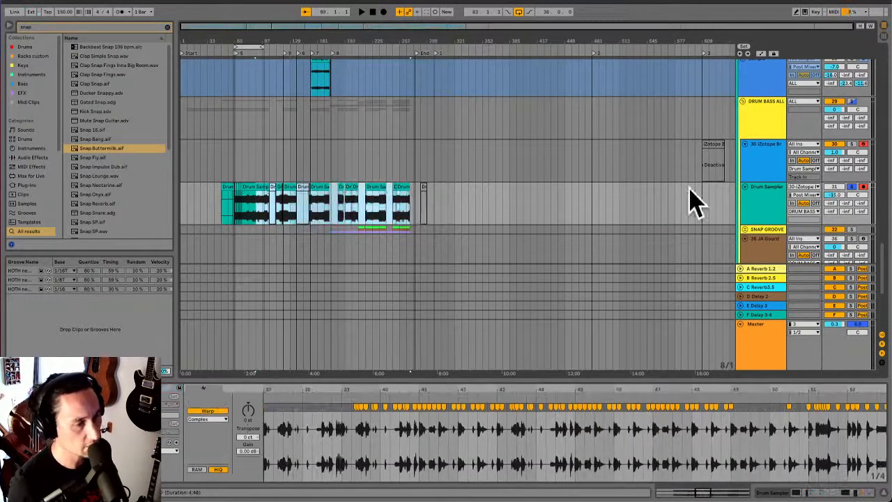
{"action": "left_click", "coordinate": [776, 205]}
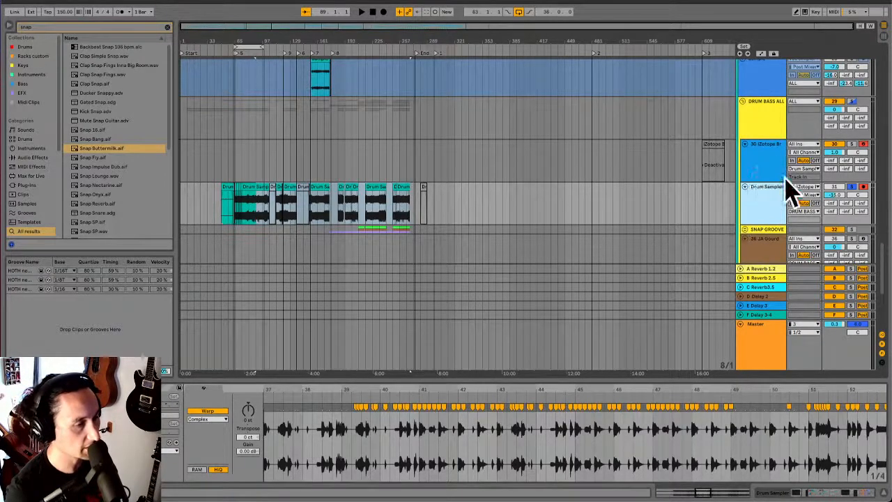
{"action": "key", "text": "ctrl+d"}
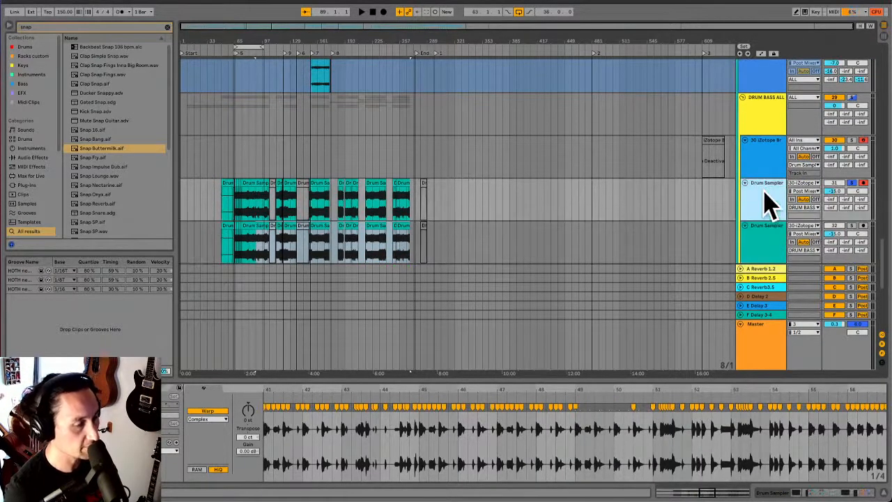
- Delete all the copied clips from the duplicate Drum Sampler track and turn off the original track's solo
{"action": "left_click", "coordinate": [447, 244]}
{"action": "left_click_drag", "start_coordinate": [447, 245], "coordinate": [182, 246]}
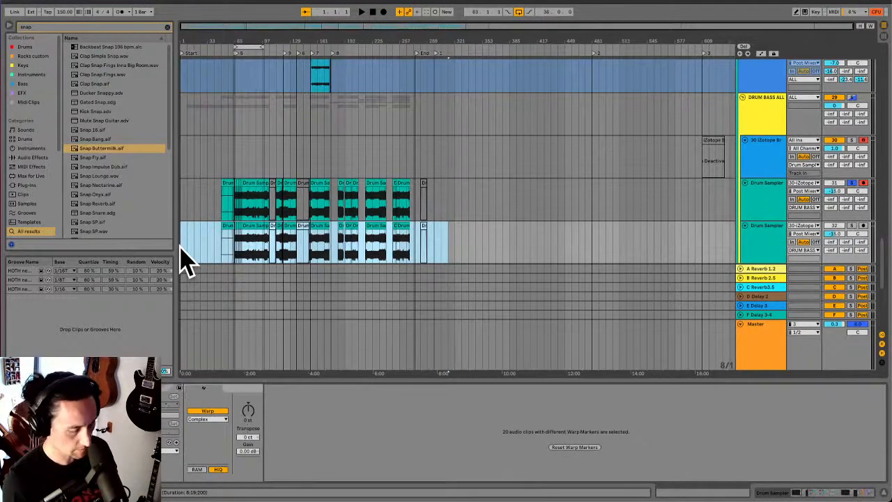
{"action": "key", "text": "Delete"}
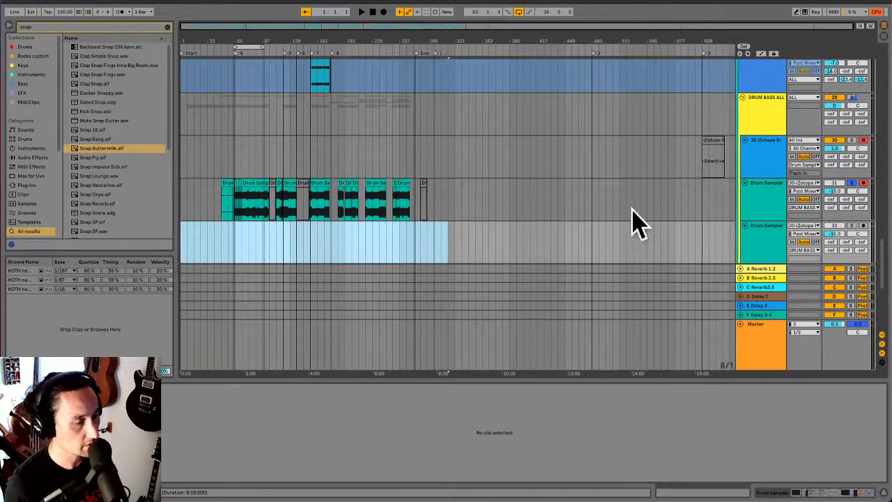
{"action": "left_click", "coordinate": [850, 185]}
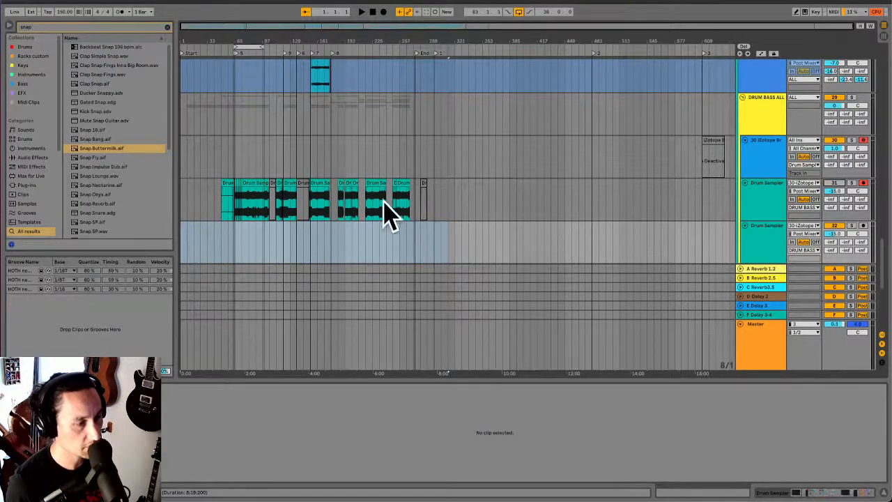
- Paste the cut Drum Sampler clip at bar 65 on the duplicate track
{"action": "left_click", "coordinate": [234, 238]}
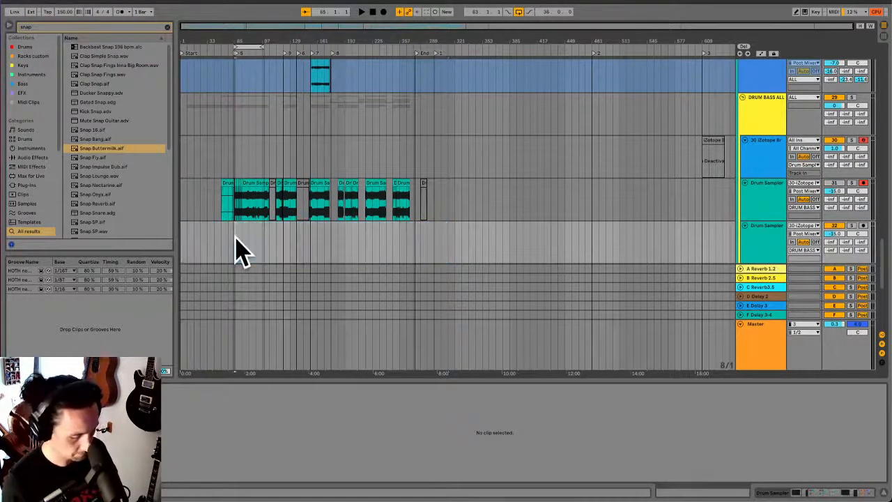
{"action": "key", "text": "plus"}
{"action": "key", "text": "plus"}
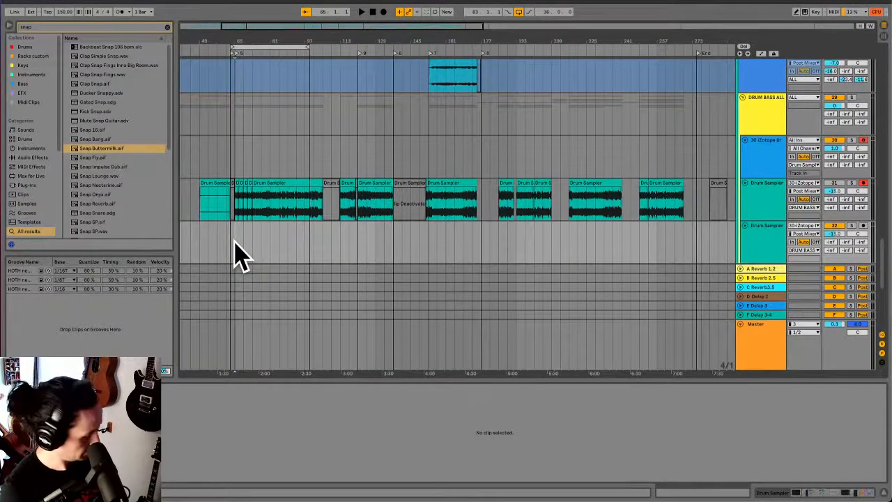
{"action": "key", "text": "ctrl+v"}
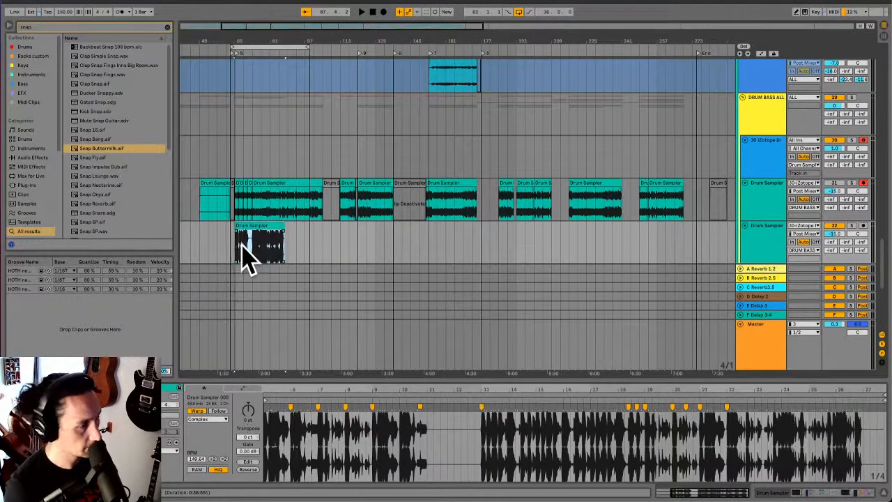
- Play the arrangement from bar 65 to audition the pasted clip within the full song
{"action": "key", "text": "space"}
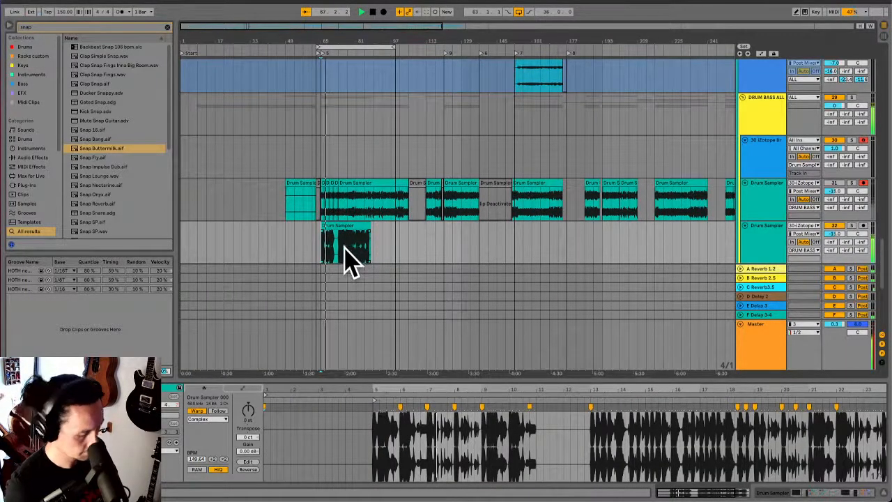
{"action": "key", "text": "plus"}
{"action": "key", "text": "plus"}
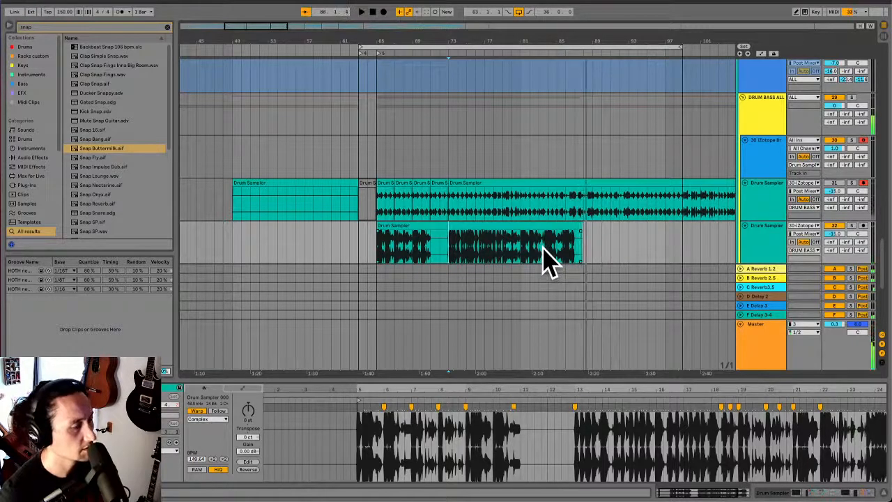
- Select bars 65 to 91 on the Kingsway track, solo the track and audition it from bar 65
{"action": "scroll", "coordinate": [546, 259], "scroll_direction": "down", "scroll_amount": 5}
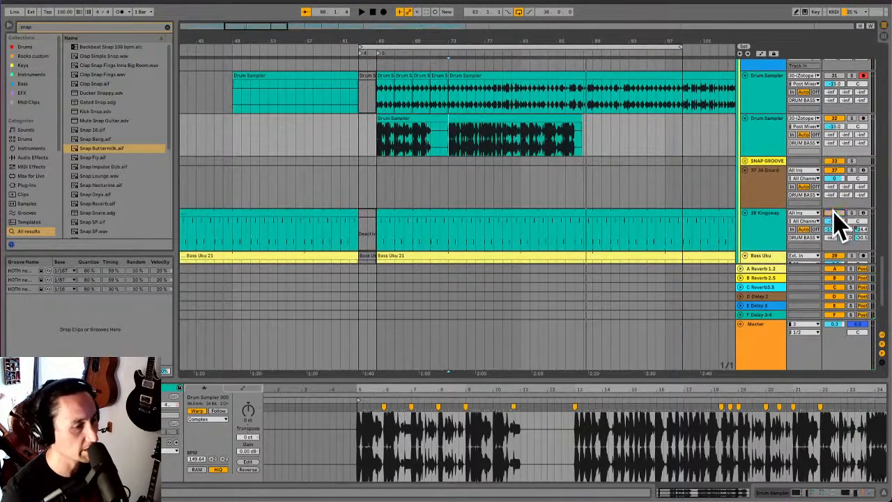
{"action": "left_click_drag", "start_coordinate": [382, 243], "coordinate": [616, 247]}
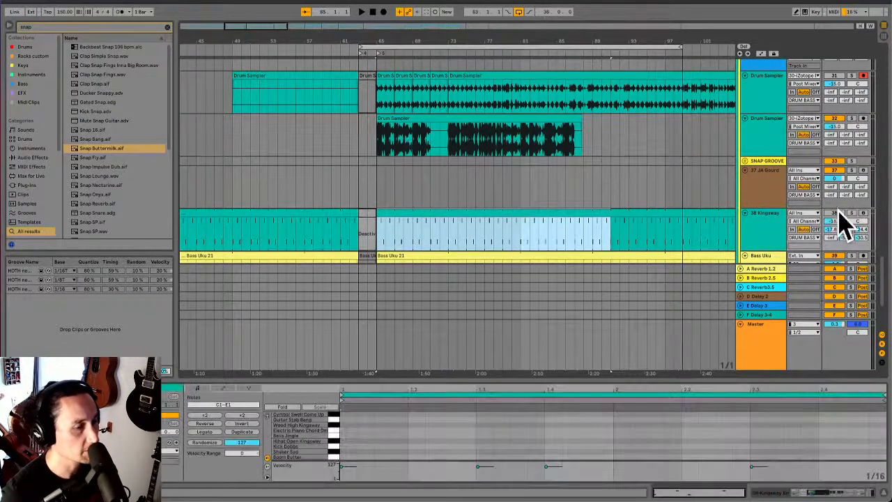
{"action": "left_click", "coordinate": [852, 213]}
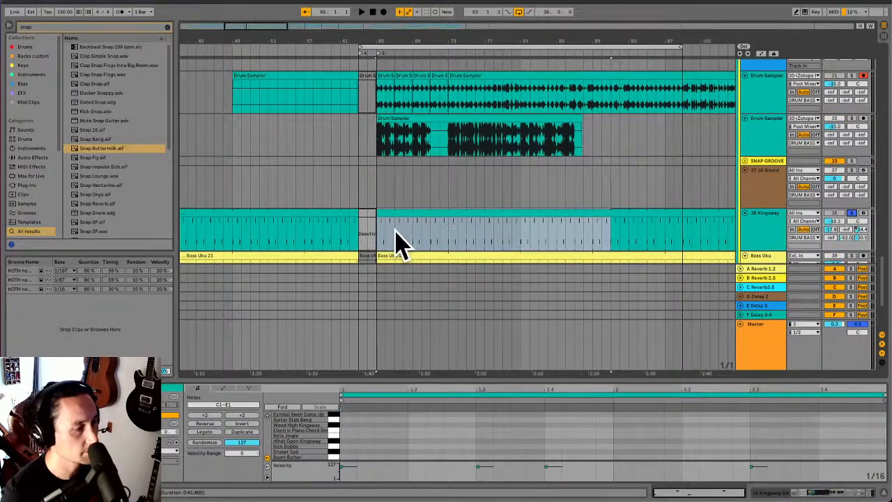
{"action": "key", "text": "space"}
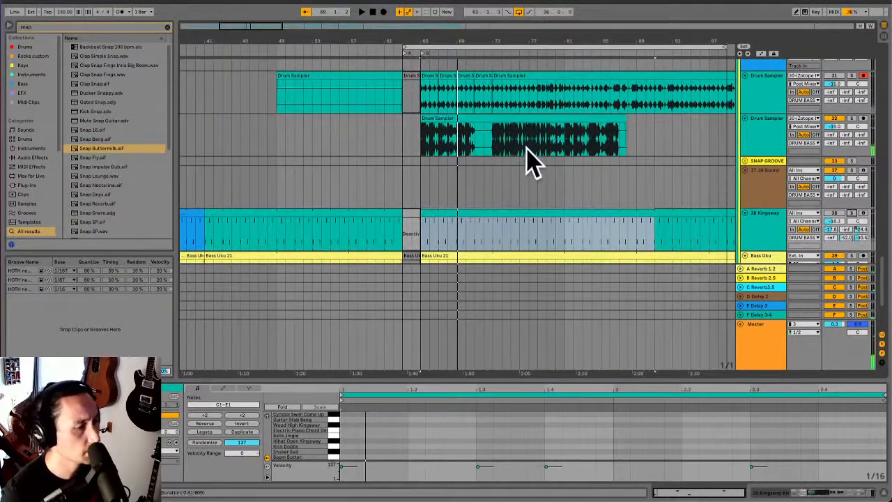
- Solo the duplicate Drum Sampler track and audition its clip from bar 65
{"action": "left_click", "coordinate": [851, 119]}
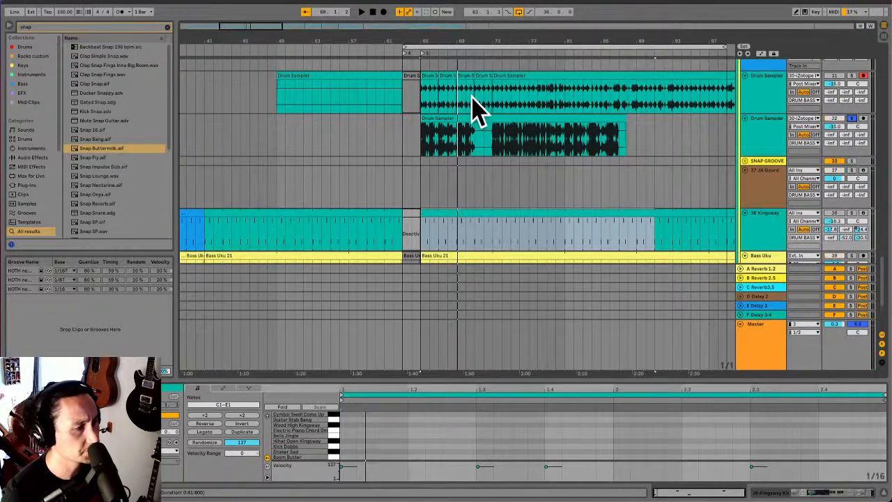
{"action": "left_click", "coordinate": [426, 147]}
{"action": "key", "text": "space"}
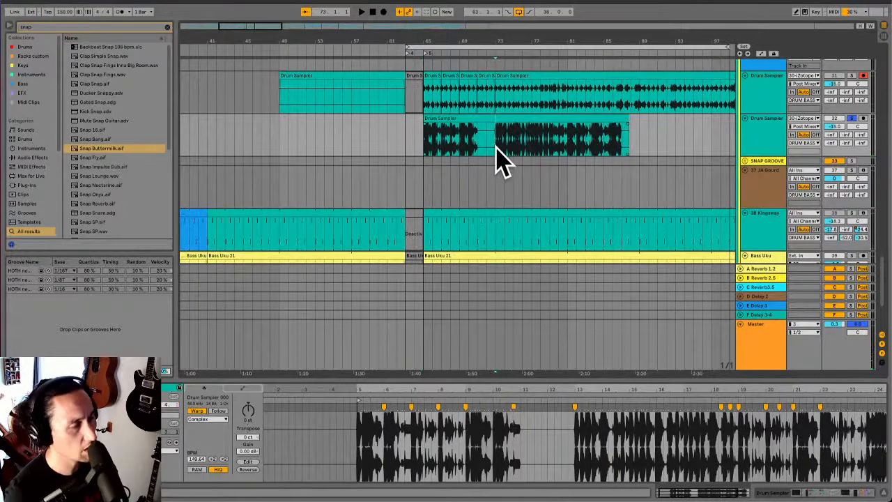
{"action": "left_click", "coordinate": [495, 99]}
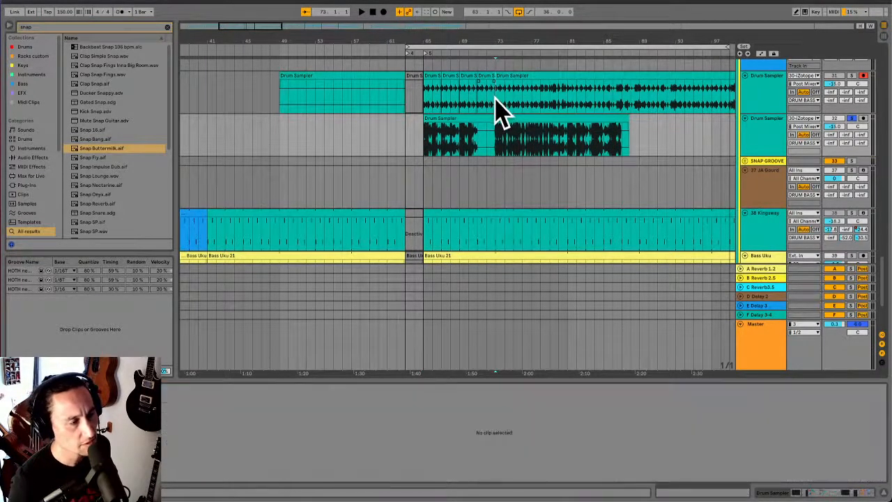
- Open BreakTweaker on track 30, turn off the duplicate Drum Sampler track's solo and activate the original Drum Sampler track to hear the patterns
{"action": "scroll", "coordinate": [504, 94], "scroll_direction": "up", "scroll_amount": 1}
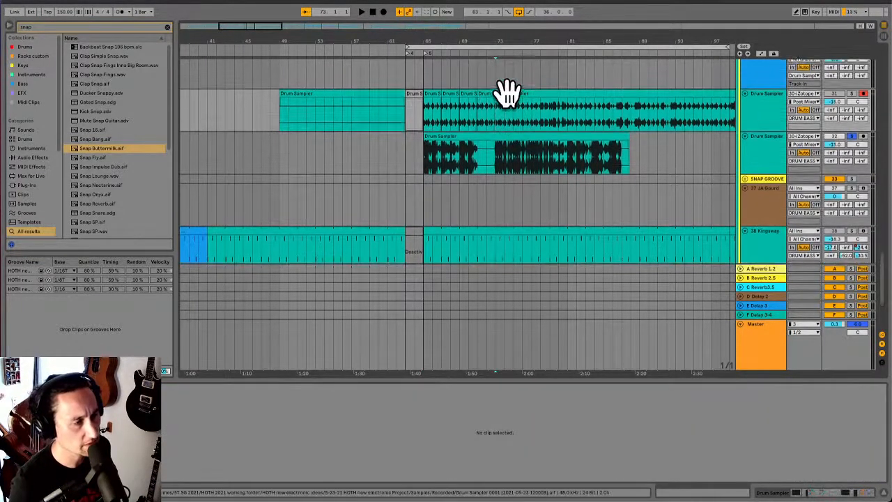
{"action": "scroll", "coordinate": [506, 95], "scroll_direction": "up", "scroll_amount": 1}
{"action": "scroll", "coordinate": [508, 92], "scroll_direction": "up", "scroll_amount": 1}
{"action": "left_click", "coordinate": [507, 90]}
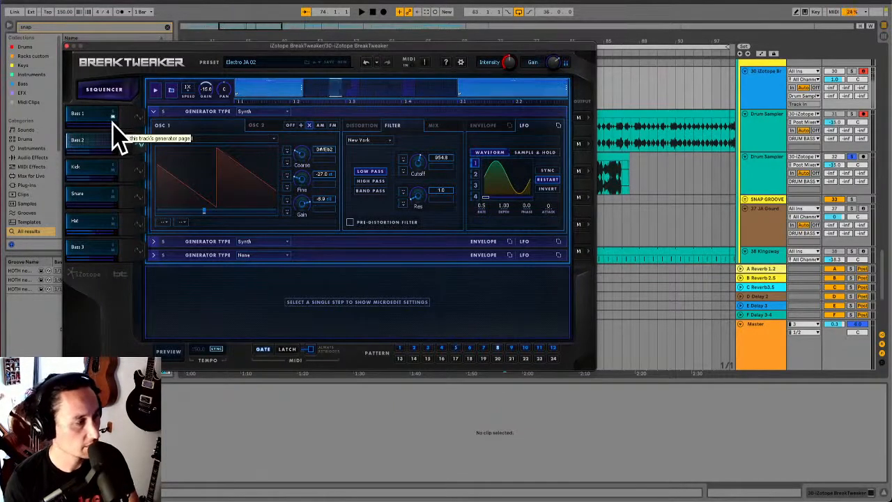
{"action": "left_click", "coordinate": [851, 155]}
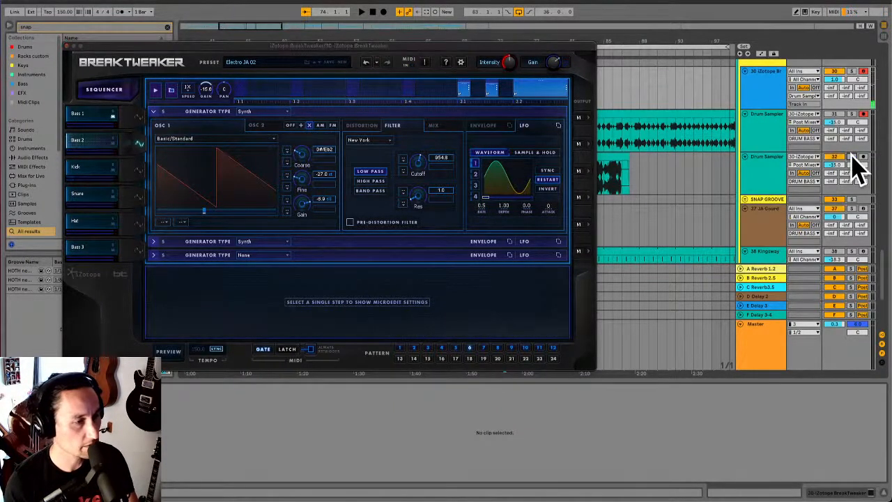
{"action": "left_click", "coordinate": [838, 114]}
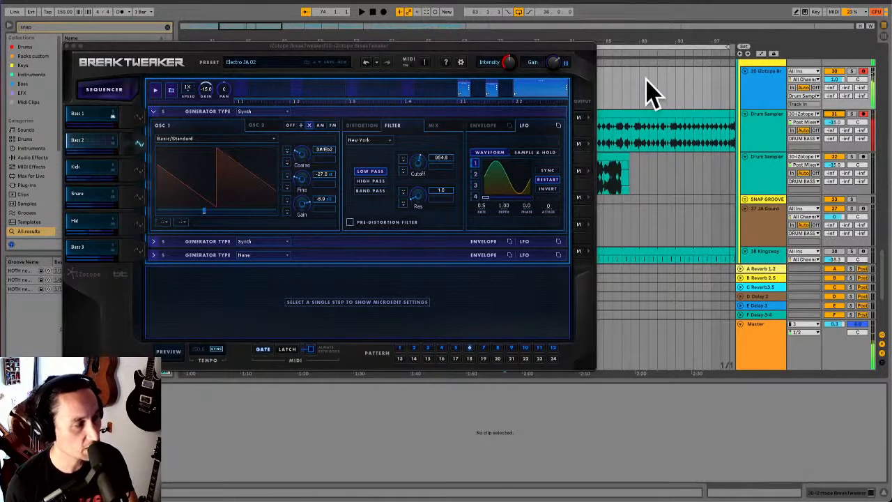
{"action": "left_click", "coordinate": [113, 117]}
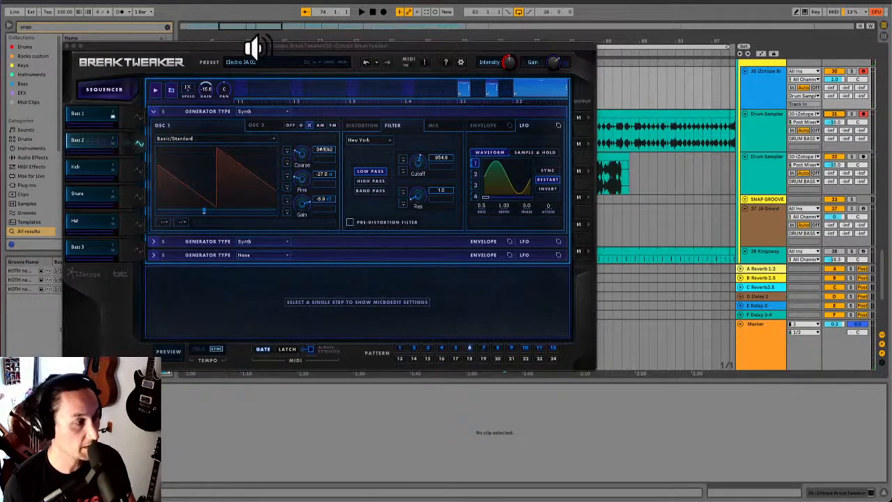
{"action": "left_click_drag", "start_coordinate": [298, 48], "coordinate": [368, 50]}
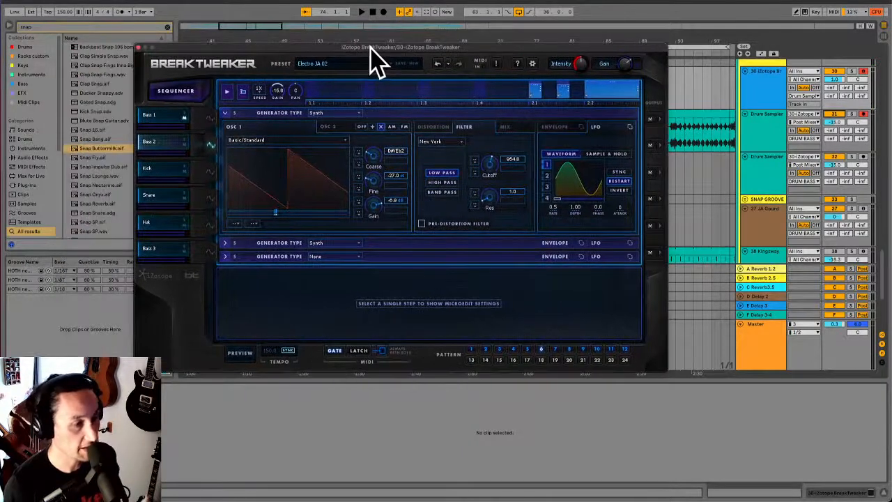
{"action": "left_click", "coordinate": [688, 175]}
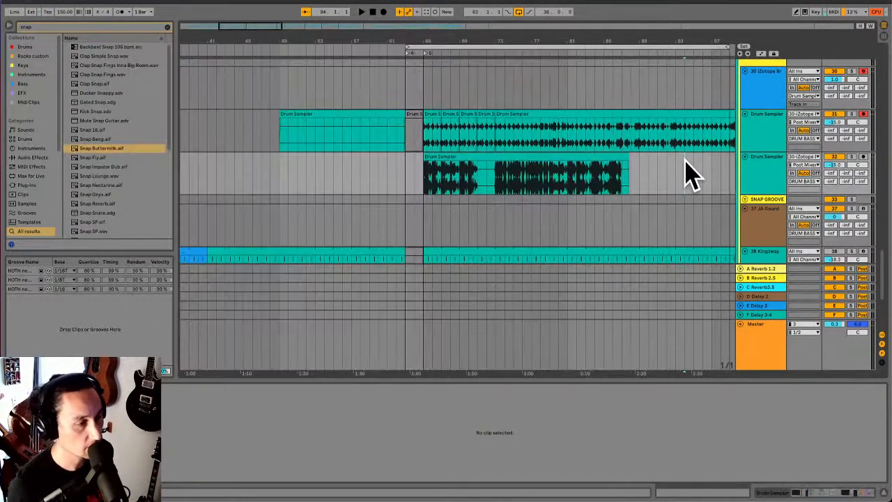
- Deactivate the audio clip on the duplicate Drum Sampler track and collapse that track to minimum height
{"action": "left_click_drag", "start_coordinate": [386, 169], "coordinate": [644, 174]}
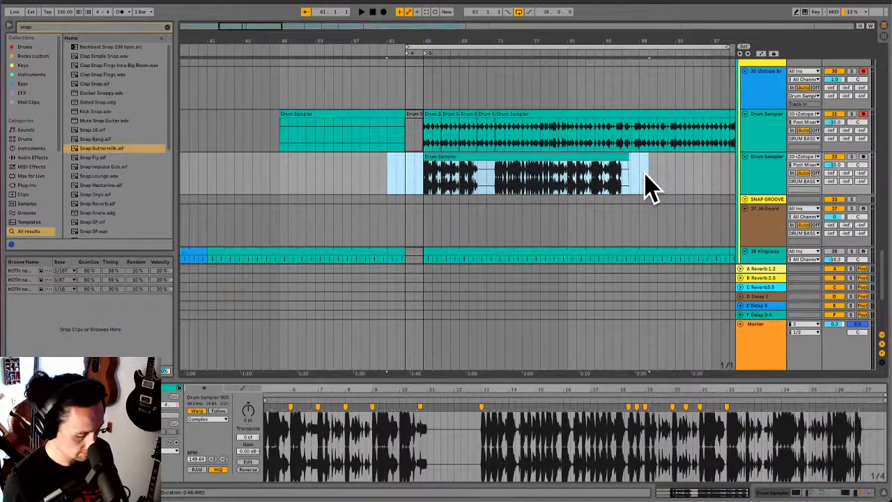
{"action": "key", "text": "0"}
{"action": "left_click", "coordinate": [766, 171]}
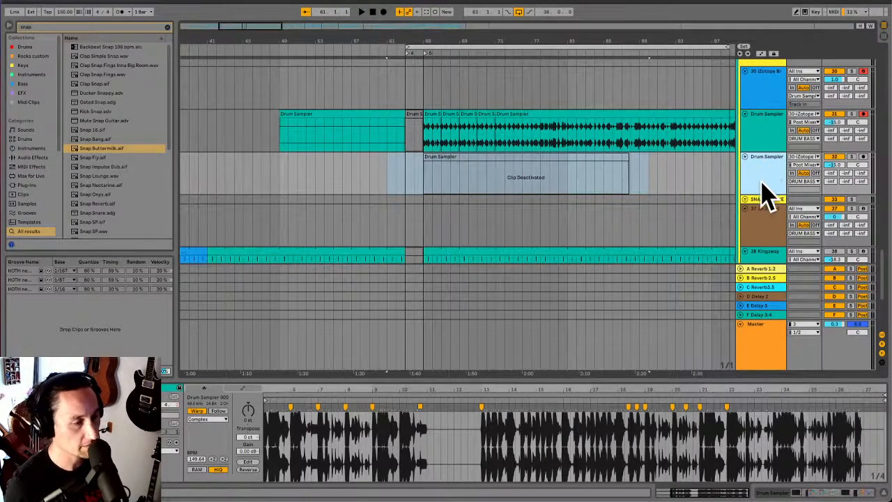
{"action": "left_click_drag", "start_coordinate": [758, 193], "coordinate": [760, 163]}
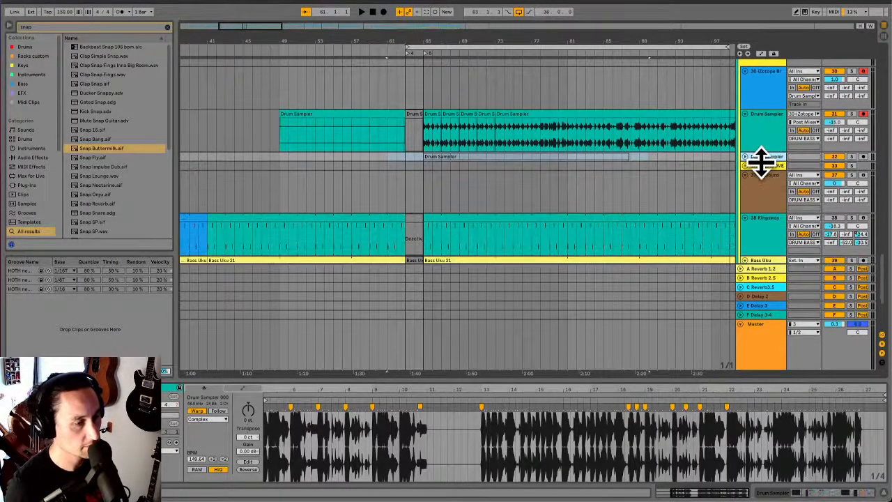
- Play the song from bar 65 and raise the original Drum Sampler track's volume to -11.0 dB during playback
{"action": "left_click", "coordinate": [423, 136]}
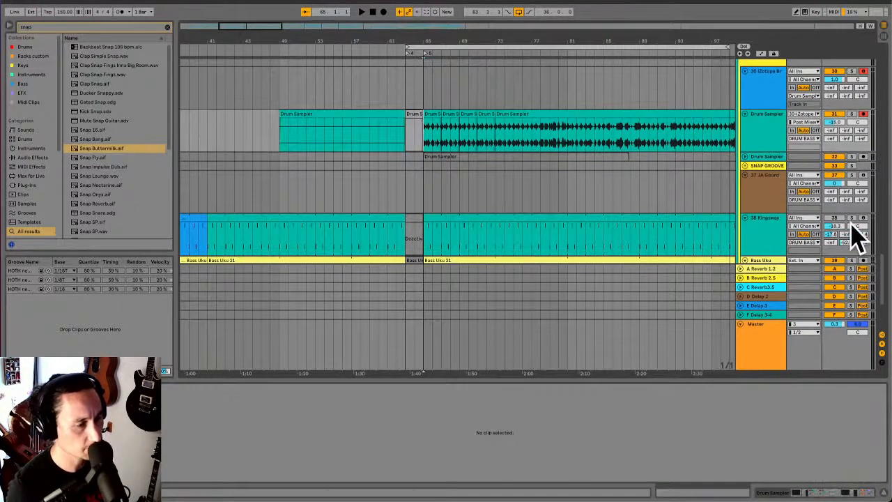
{"action": "key", "text": "space"}
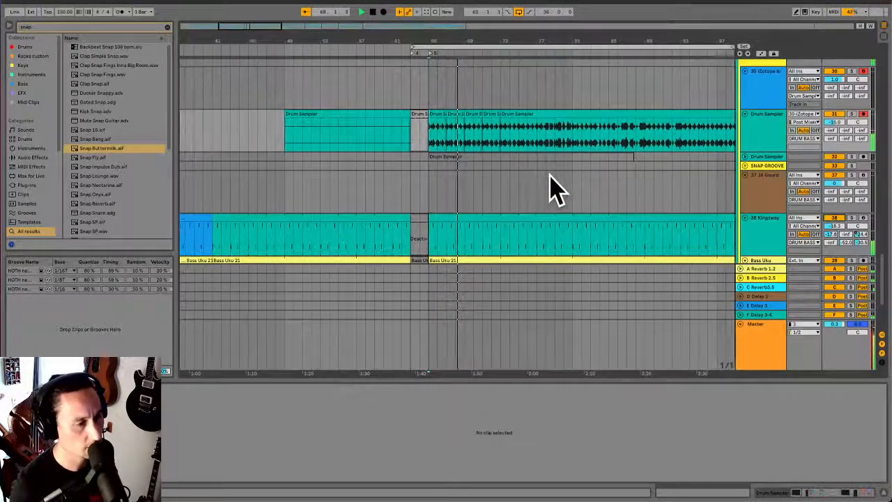
{"action": "left_click_drag", "start_coordinate": [836, 122], "coordinate": [835, 117]}
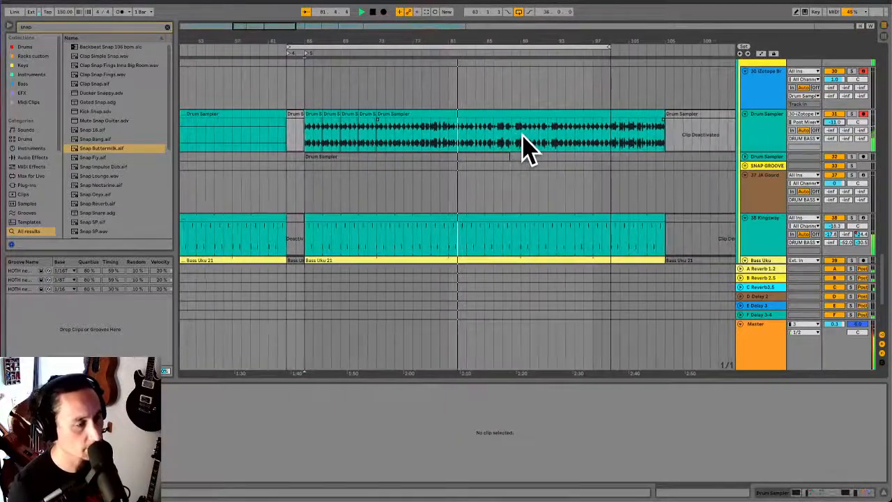
{"action": "key", "text": "space"}
- Inspect the warped waveforms of the original Drum Sampler clips, including the short clips between bars 65 and 73
{"action": "left_click", "coordinate": [528, 144]}
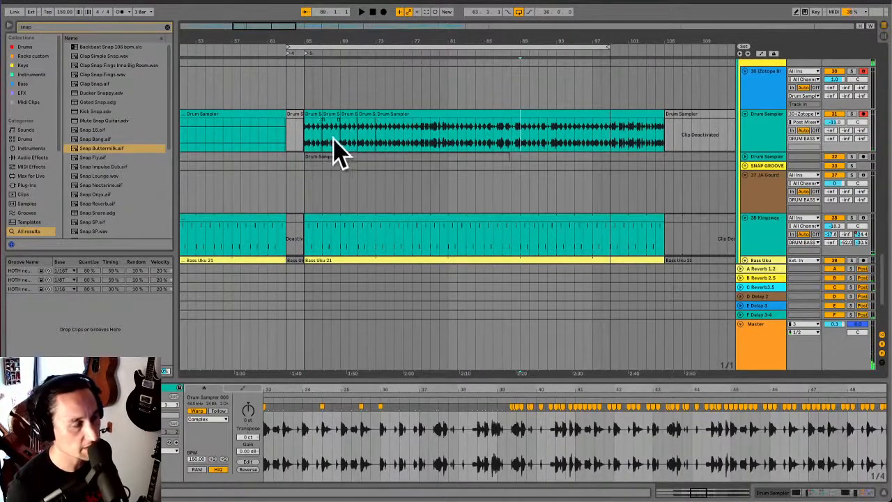
{"action": "left_click", "coordinate": [308, 137]}
{"action": "left_click", "coordinate": [365, 134]}
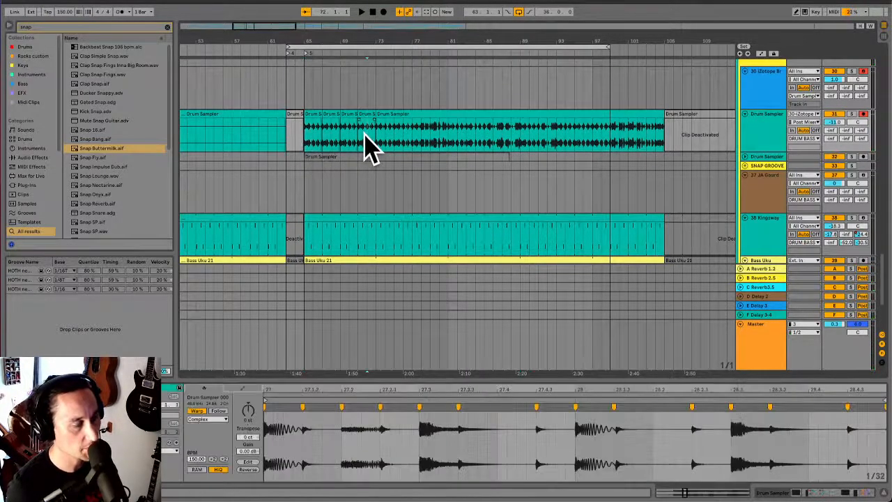
{"action": "left_click_drag", "start_coordinate": [374, 146], "coordinate": [324, 147]}
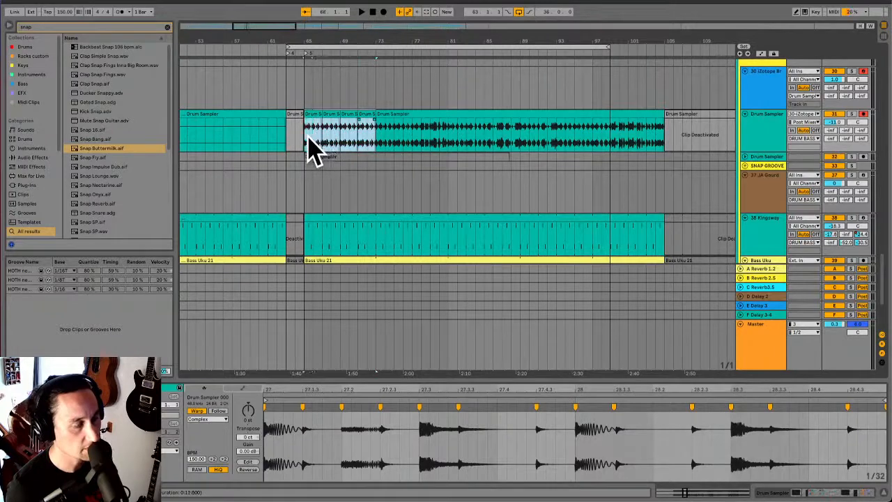
{"action": "left_click", "coordinate": [423, 140]}
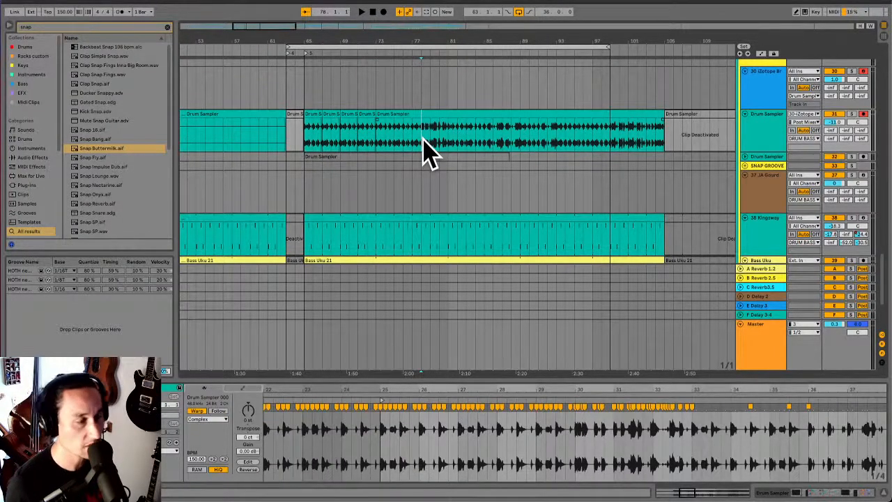
- Reopen the BreakTweaker window, reposition it over the arrangement and return to the arrangement
{"action": "left_click", "coordinate": [421, 97]}
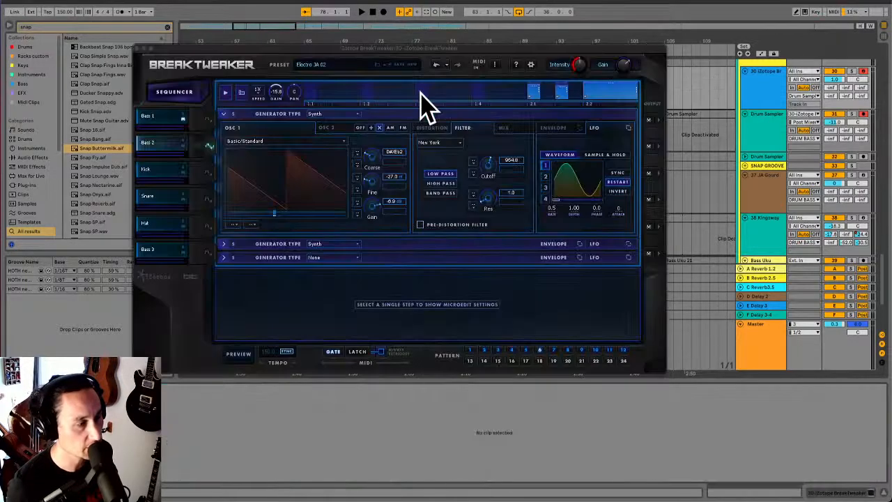
{"action": "left_click_drag", "start_coordinate": [398, 52], "coordinate": [455, 82]}
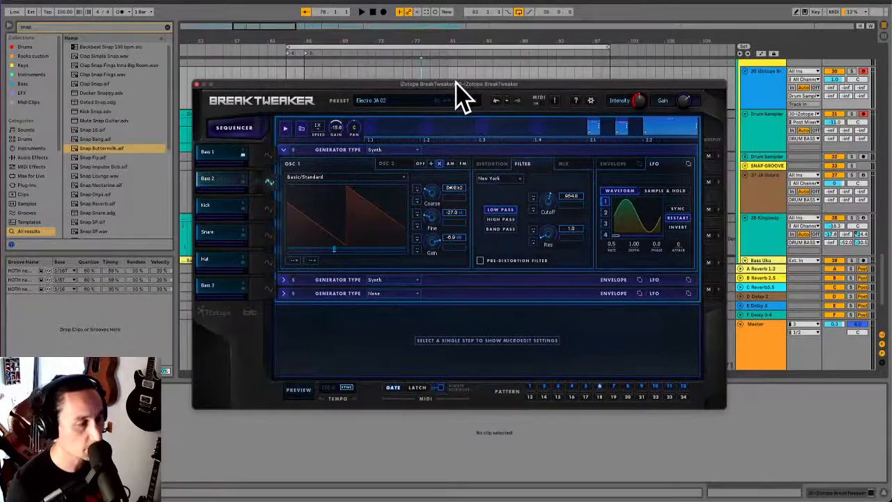
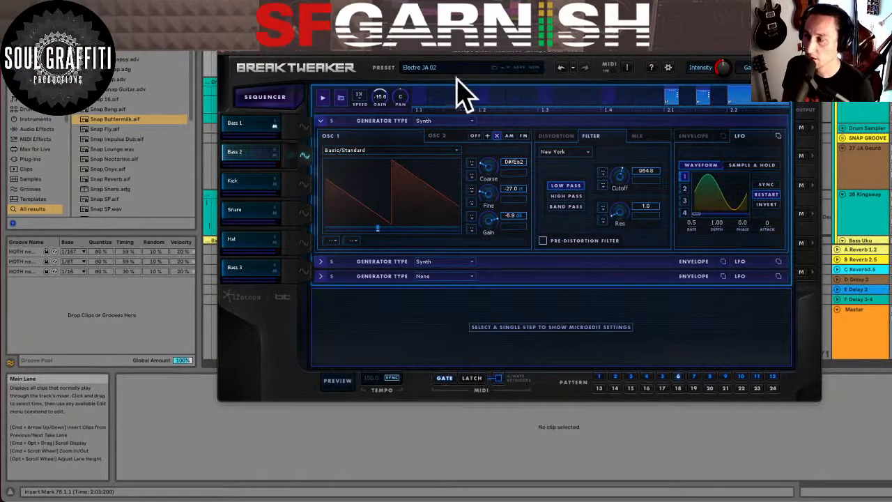
{"action": "left_click_drag", "start_coordinate": [481, 50], "coordinate": [397, 65]}
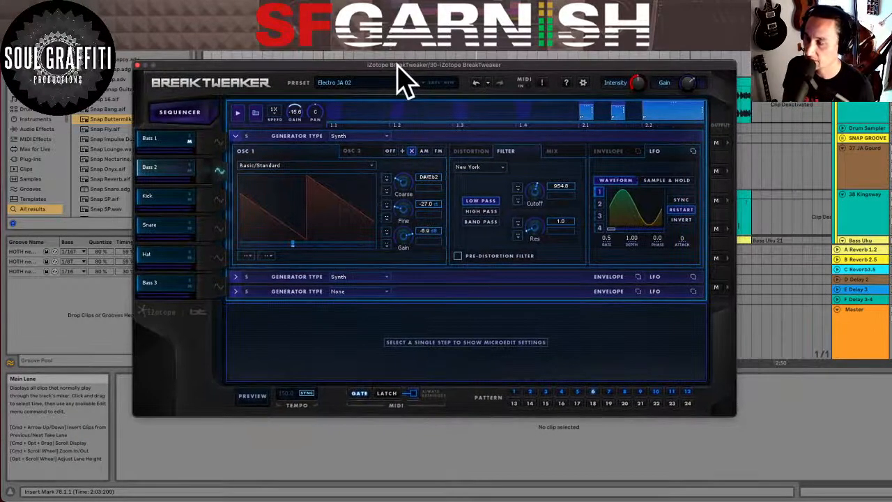
{"action": "left_click", "coordinate": [482, 52]}
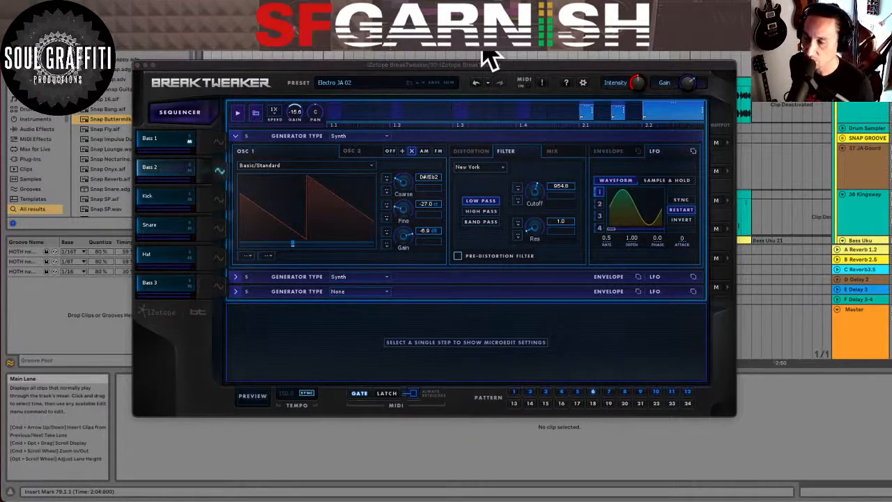
{"action": "left_click", "coordinate": [768, 165]}
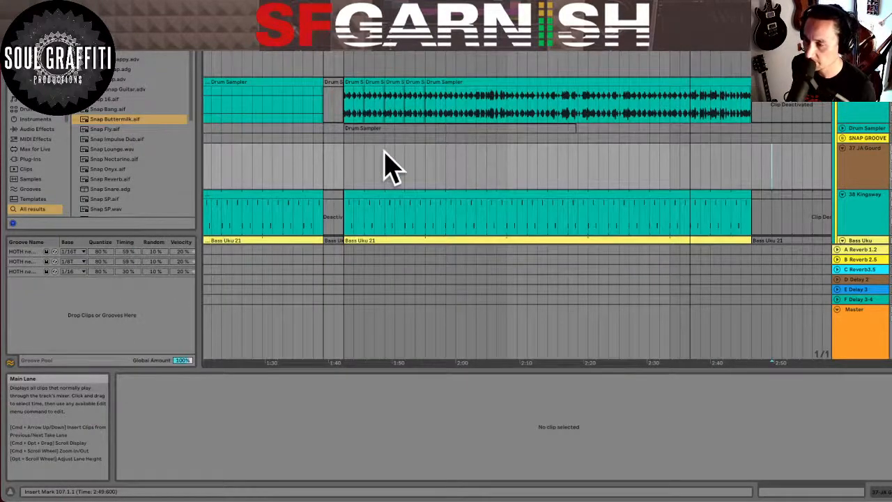
- Play the arrangement from bar 65 to audition the Kingsway drum part
{"action": "scroll", "coordinate": [385, 164], "scroll_direction": "down", "scroll_amount": 1}
{"action": "scroll", "coordinate": [385, 164], "scroll_direction": "down", "scroll_amount": 3}
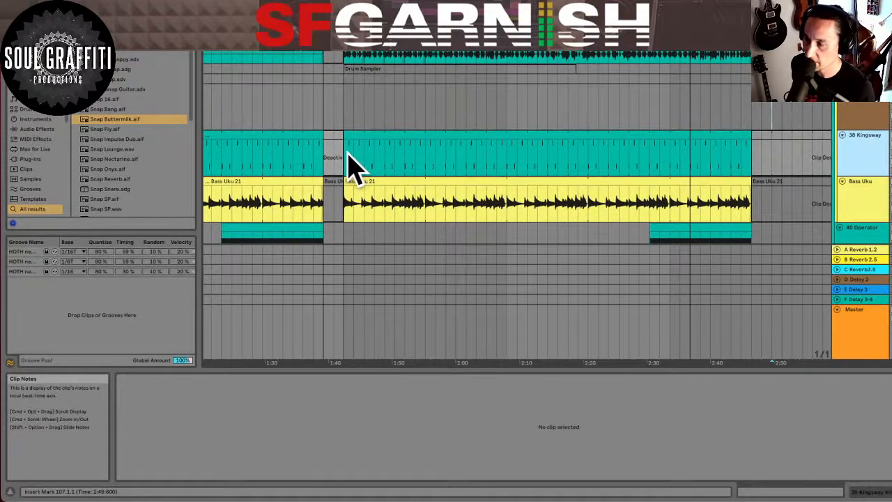
{"action": "left_click", "coordinate": [741, 171]}
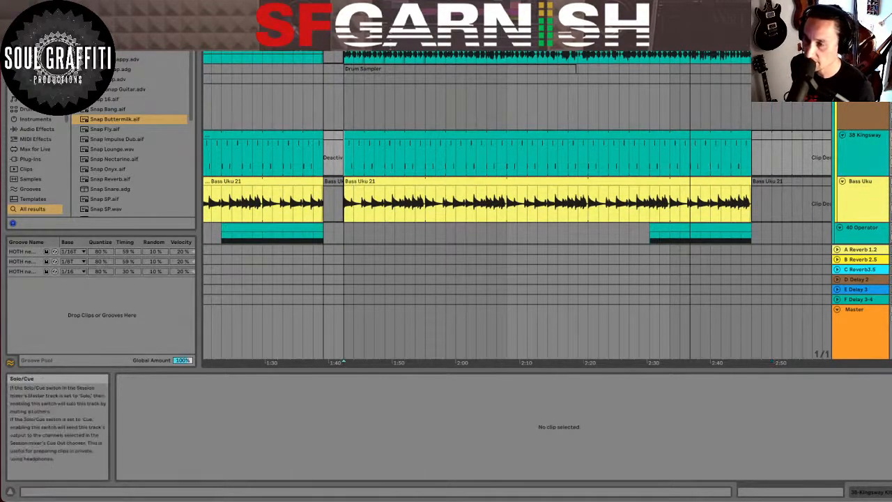
{"action": "scroll", "coordinate": [481, 139], "scroll_direction": "left", "scroll_amount": 5}
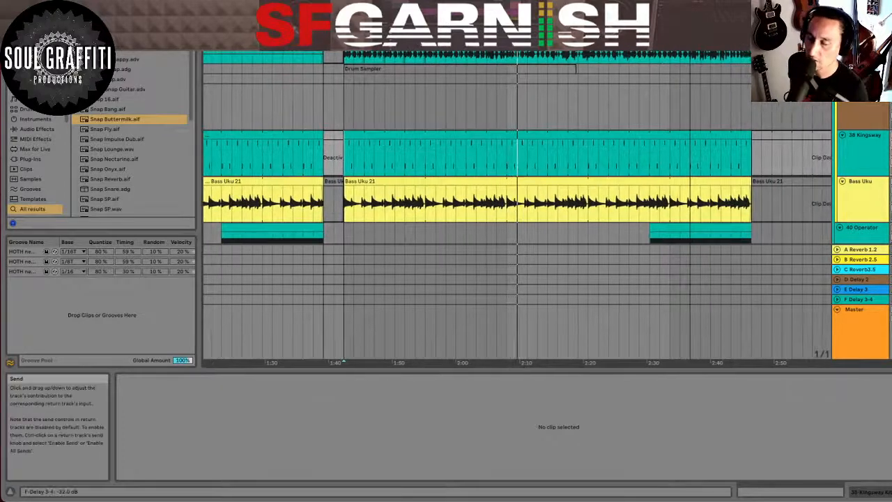
- Duplicate the Kingsway track and delete all the copied clips from the duplicate
{"action": "left_click", "coordinate": [863, 157]}
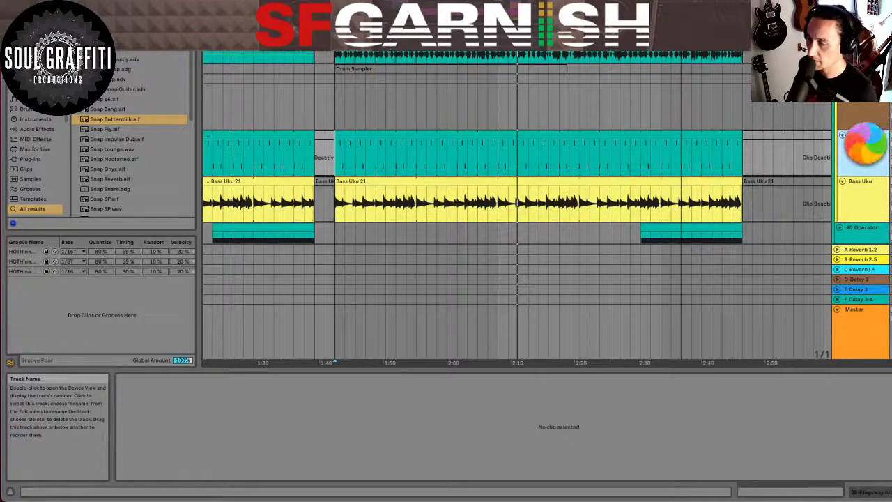
{"action": "left_click", "coordinate": [780, 221]}
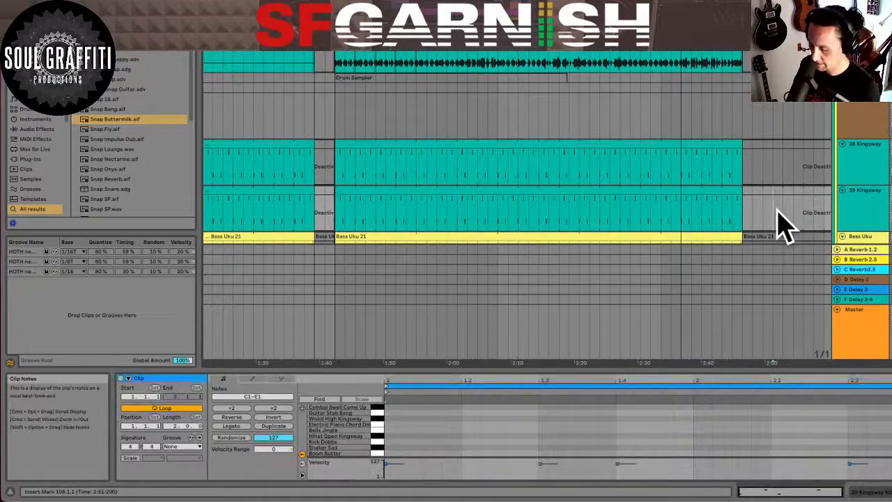
{"action": "key", "text": "minus"}
{"action": "key", "text": "minus"}
{"action": "key", "text": "minus"}
{"action": "key", "text": "minus"}
{"action": "key", "text": "minus"}
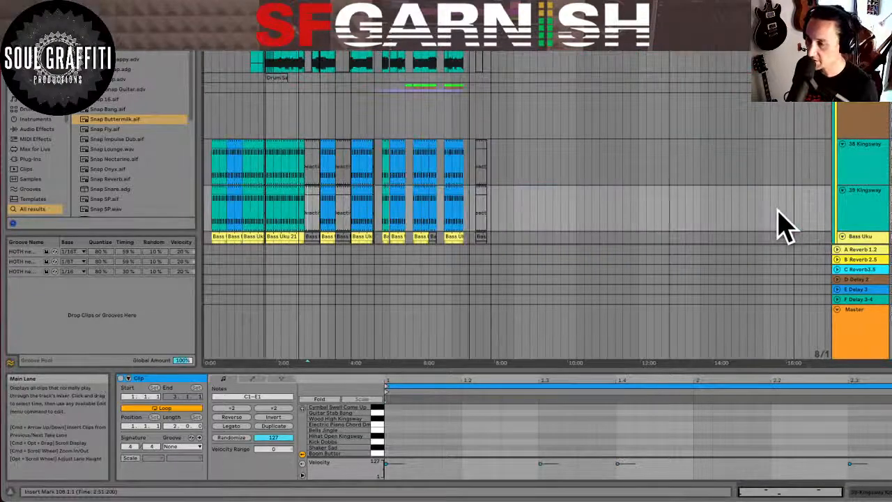
{"action": "left_click_drag", "start_coordinate": [508, 203], "coordinate": [200, 205]}
{"action": "key", "text": "Delete"}
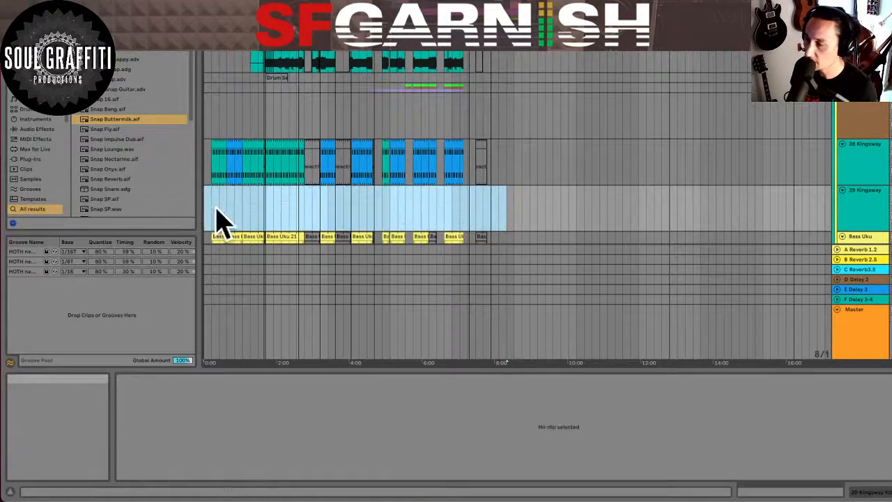
- Arm the duplicate Kingsway track for recording and select it
{"action": "left_click", "coordinate": [891, 190]}
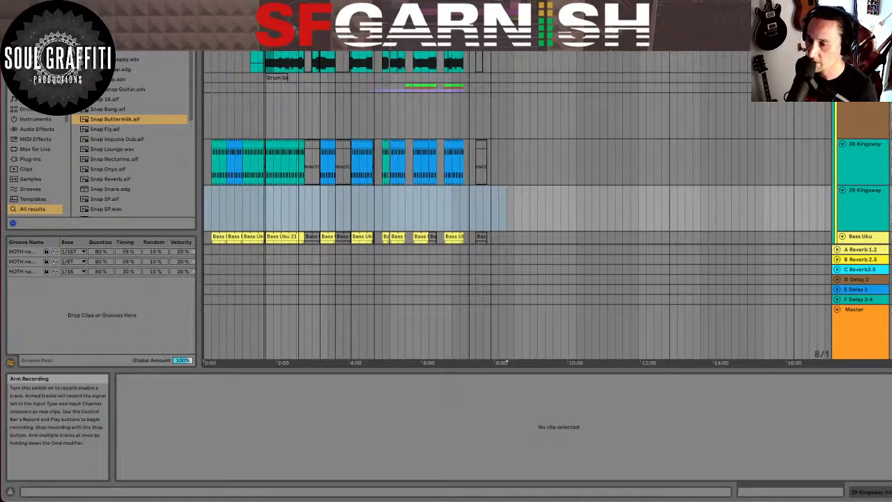
{"action": "left_click", "coordinate": [868, 209]}
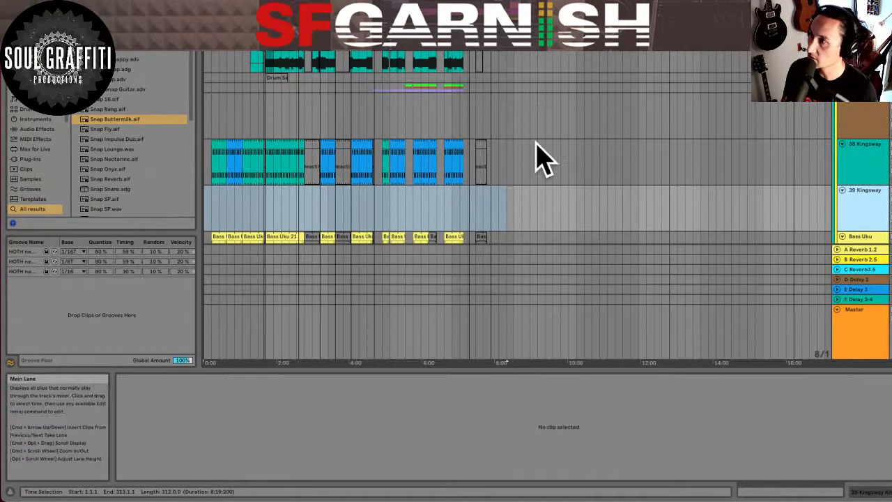
- Start recording a new part on the duplicate Kingsway track from the beginning of the song at 1.1.1
{"action": "left_click", "coordinate": [247, 216]}
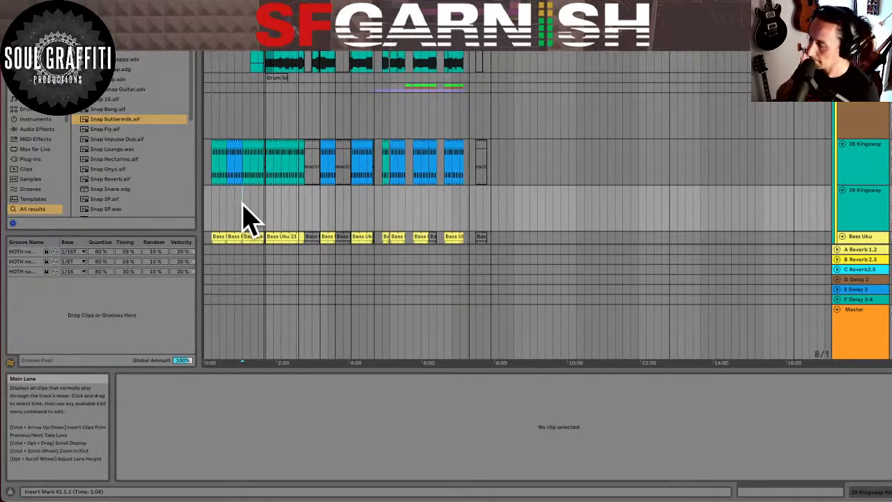
{"action": "left_click", "coordinate": [209, 221]}
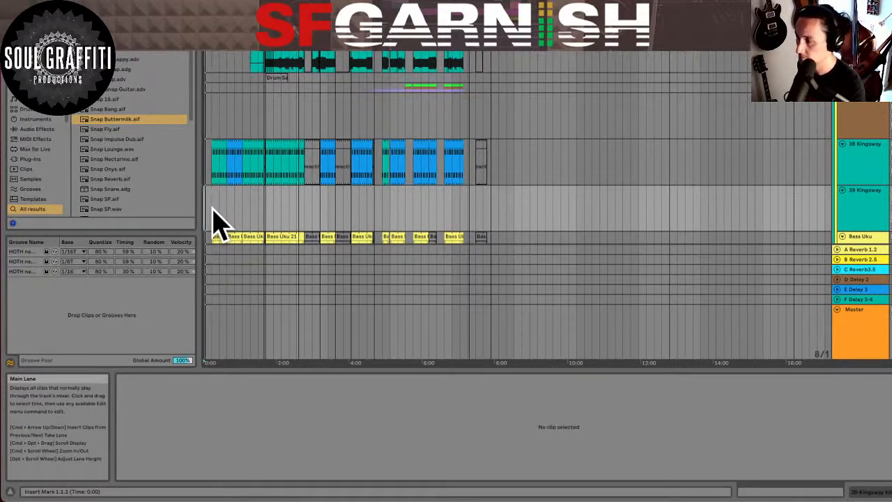
{"action": "key", "text": "b"}
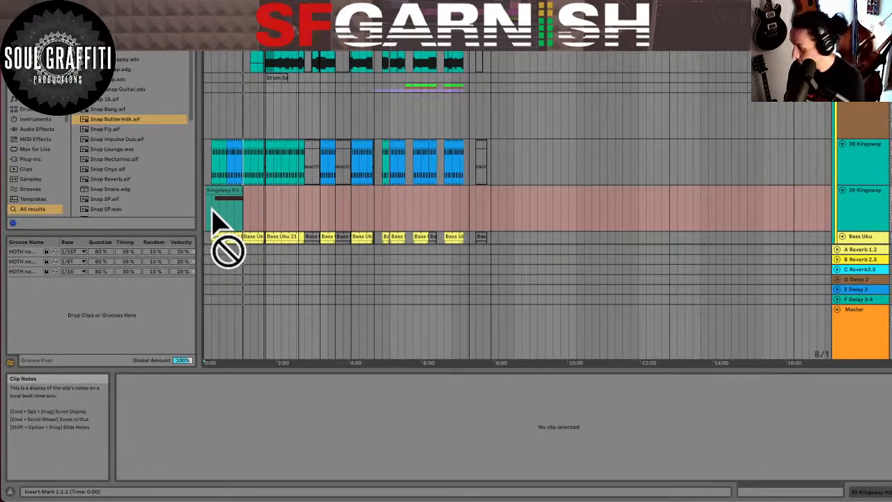
- Switch to the Session mixer, go to the armed Kingsway track 39 and show its Kingsway Kit devices during recording
{"action": "key", "text": "Tab"}
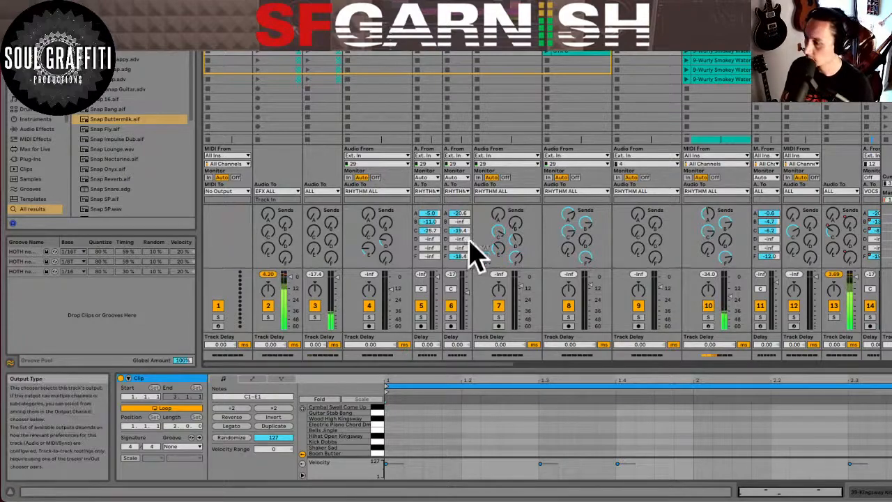
{"action": "left_click_drag", "start_coordinate": [391, 353], "coordinate": [709, 362]}
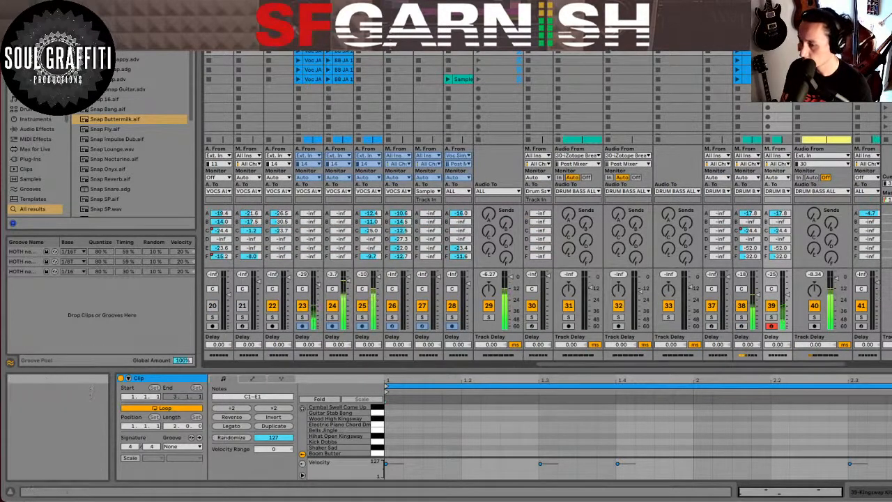
{"action": "left_click", "coordinate": [869, 492]}
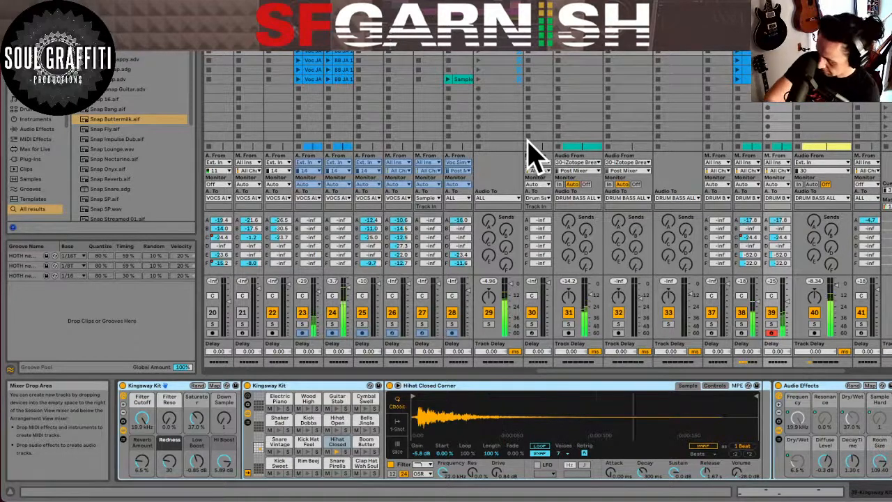
- Return to the arrangement and stop recording the hi-hat part on the duplicate Kingsway track at about 4:15
{"action": "key", "text": "Tab"}
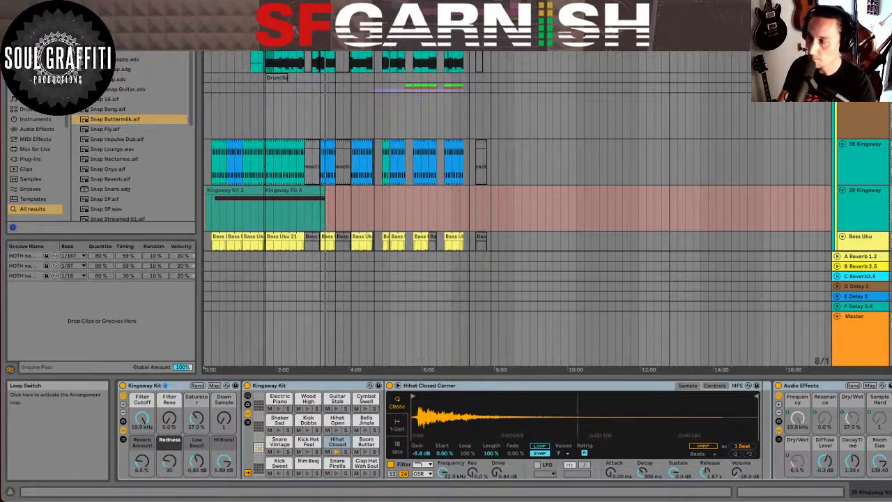
{"action": "key", "text": "plus"}
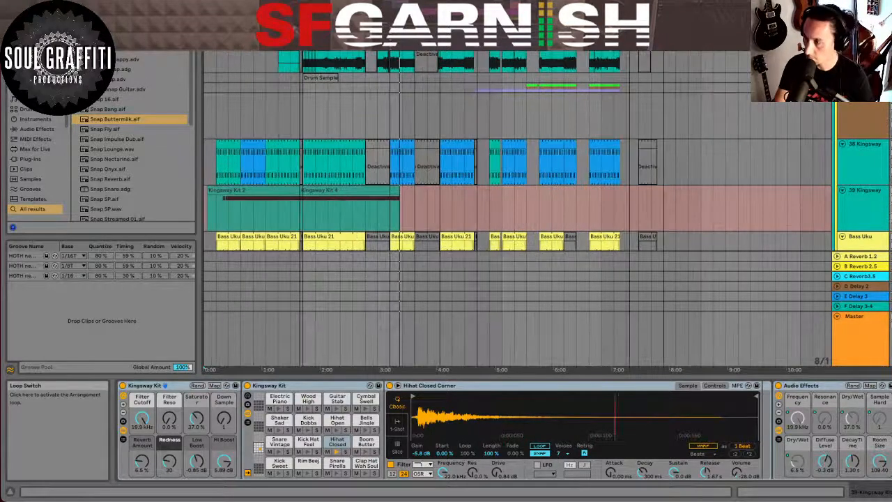
{"action": "key", "text": "plus"}
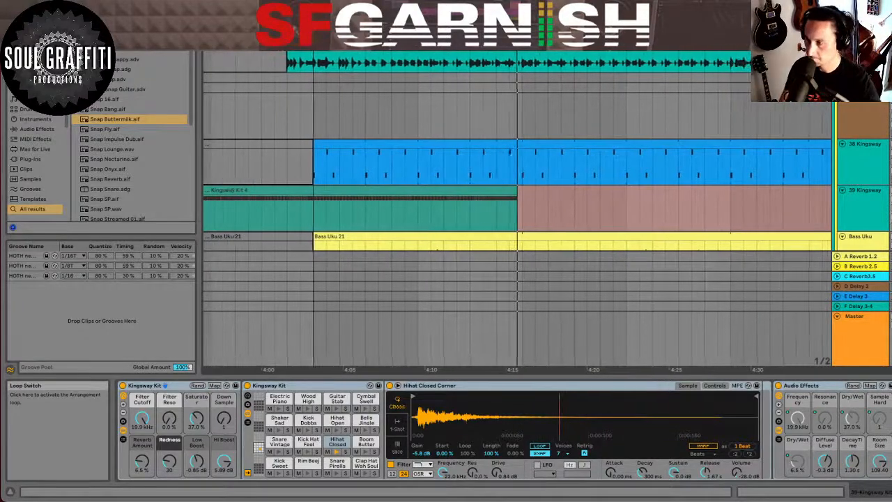
{"action": "key", "text": "space"}
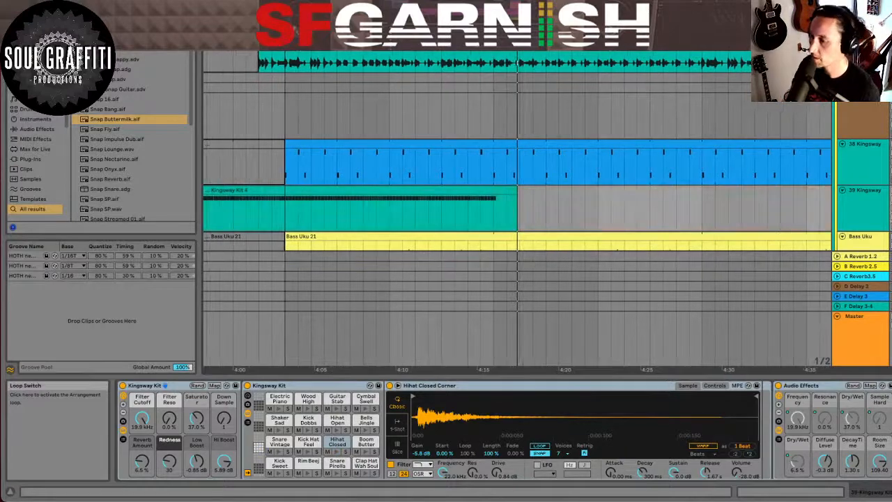
- Place the insert marker at 152.4.3 in the recorded Kingsway clip, just before the blue Kingsway clip above begins
{"action": "left_click", "coordinate": [232, 215]}
{"action": "key", "text": "plus"}
{"action": "key", "text": "plus"}
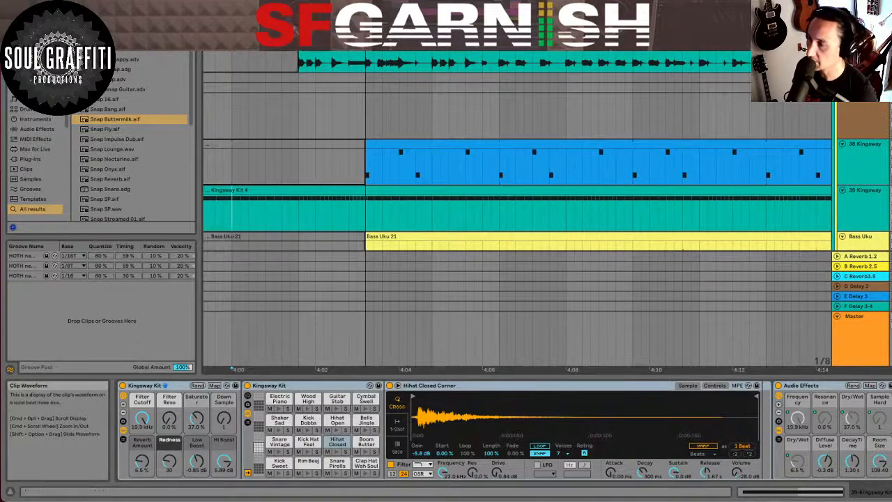
{"action": "scroll", "coordinate": [517, 209], "scroll_direction": "left", "scroll_amount": 3}
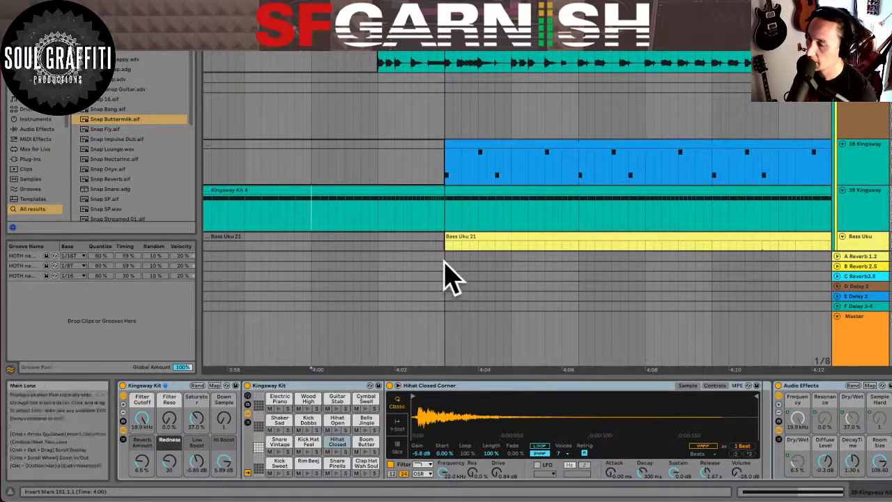
{"action": "left_click", "coordinate": [436, 211]}
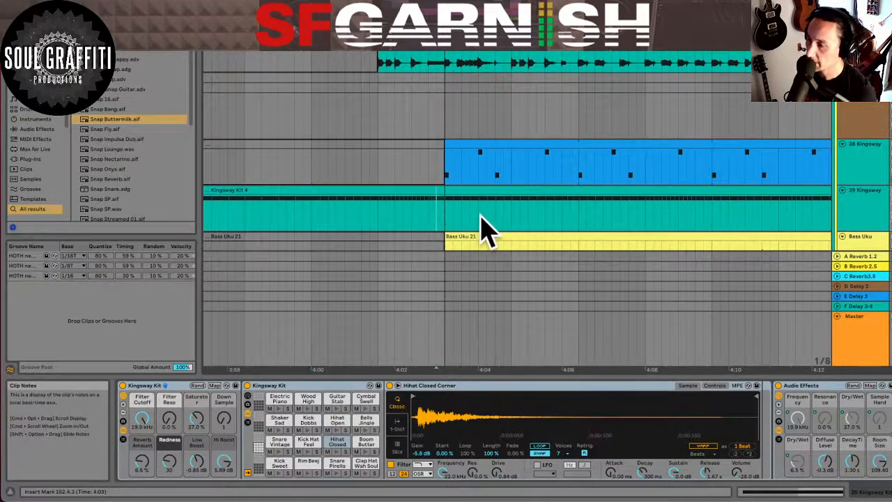
{"action": "key", "text": "minus"}
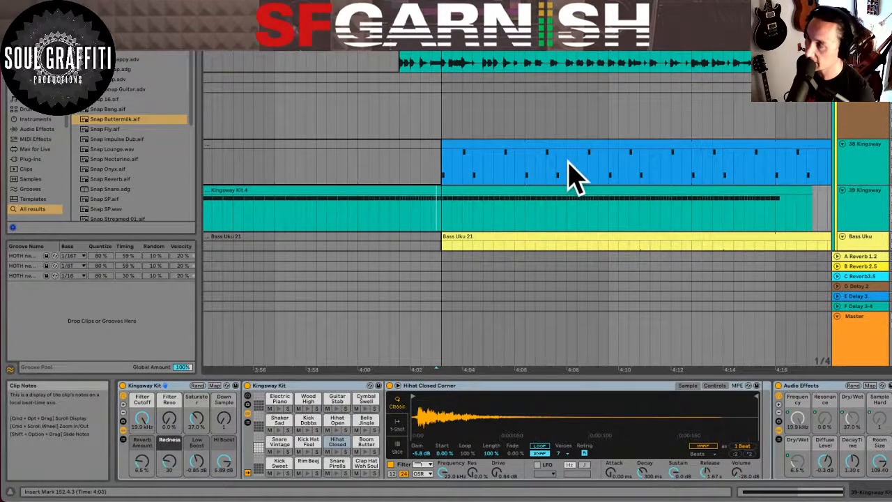
- Open the hi-hat clip on track 39 Kingsway and examine its Hihat Closed Corner notes up close
{"action": "left_click", "coordinate": [583, 216]}
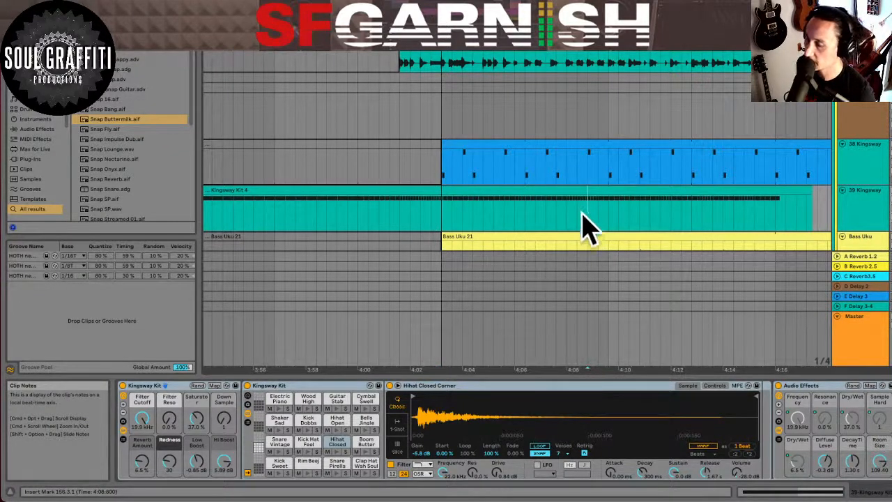
{"action": "left_click", "coordinate": [815, 495]}
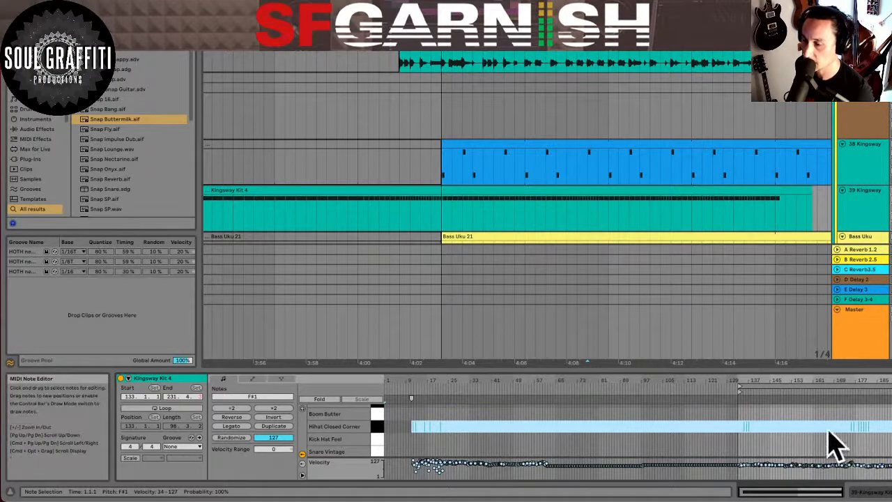
{"action": "left_click", "coordinate": [891, 442]}
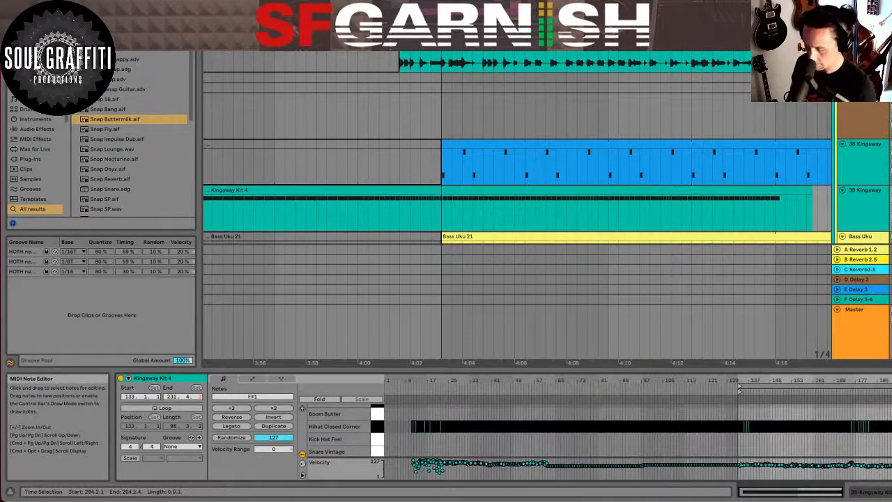
{"action": "key", "text": "plus"}
{"action": "key", "text": "plus"}
{"action": "key", "text": "plus"}
{"action": "key", "text": "plus"}
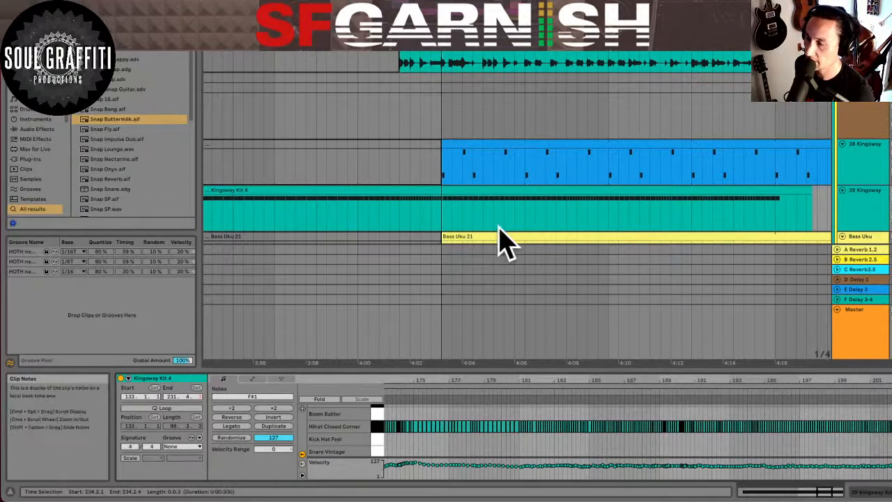
- Duplicate the hi-hat section from bar 153 to 161 twice and delete the excess past the end of the blue clip above
{"action": "left_click", "coordinate": [440, 224]}
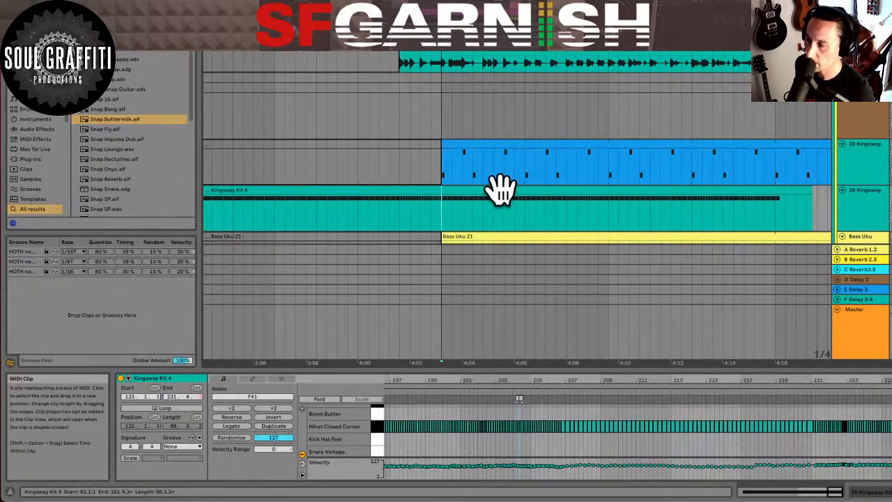
{"action": "left_click_drag", "start_coordinate": [440, 213], "coordinate": [776, 210]}
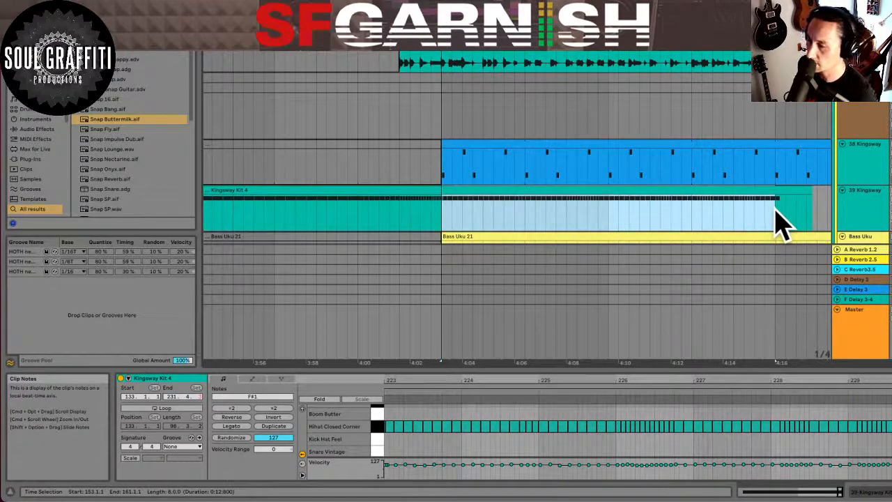
{"action": "key", "text": "minus"}
{"action": "key", "text": "minus"}
{"action": "key", "text": "minus"}
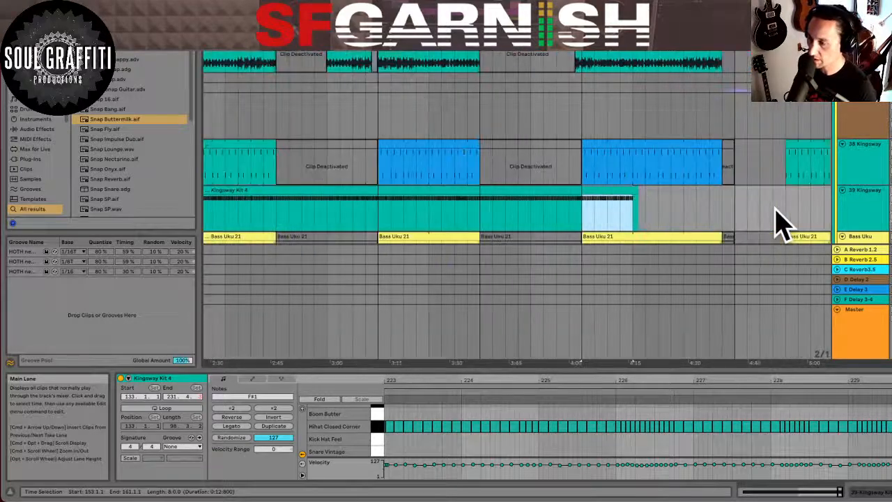
{"action": "key", "text": "super+d"}
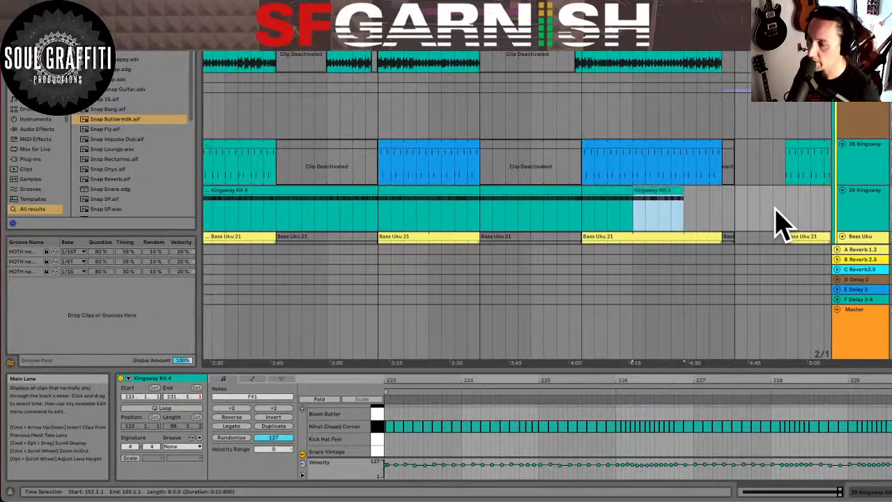
{"action": "key", "text": "super+d"}
{"action": "left_click_drag", "start_coordinate": [725, 208], "coordinate": [730, 210]}
{"action": "key", "text": "Delete"}
- Copy the hi-hats from bars 145 to 153, paste them at bar 177, and trim the copy to its last two bars
{"action": "left_click_drag", "start_coordinate": [567, 224], "coordinate": [583, 233]}
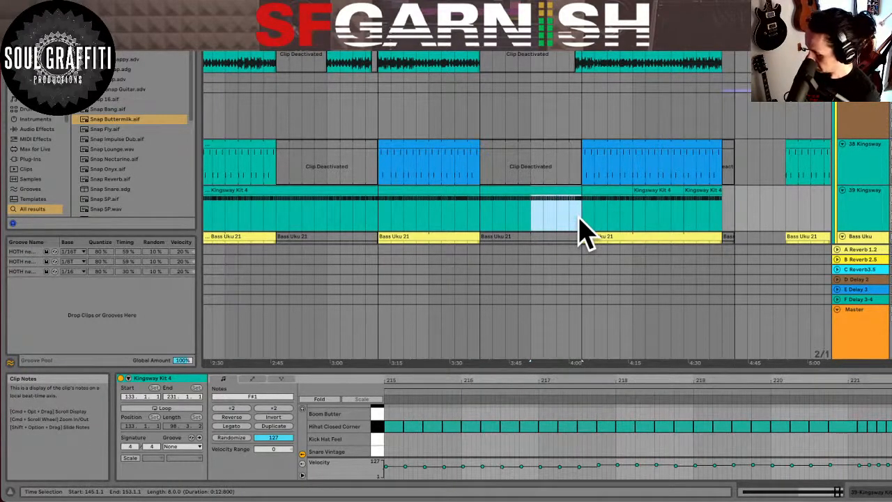
{"action": "left_click", "coordinate": [741, 217]}
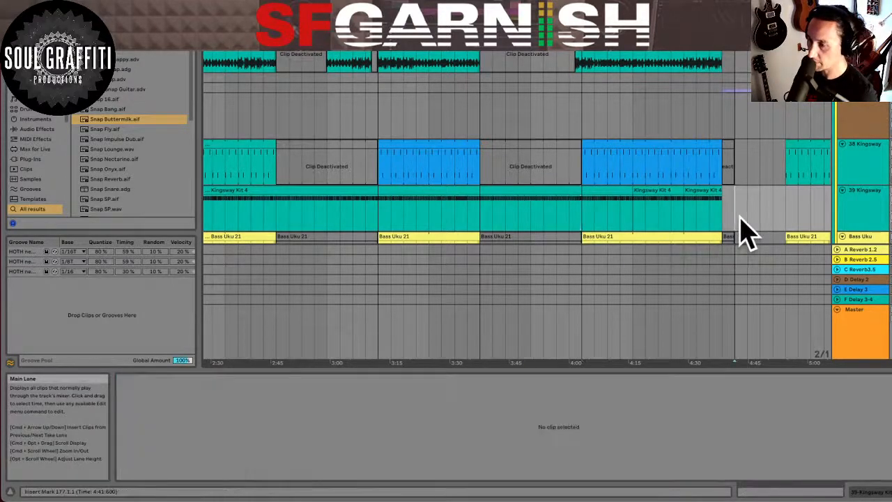
{"action": "key", "text": "super+v"}
{"action": "left_click_drag", "start_coordinate": [737, 188], "coordinate": [775, 189]}
{"action": "left_click", "coordinate": [771, 209]}
{"action": "scroll", "coordinate": [774, 225], "scroll_direction": "right", "scroll_amount": 5}
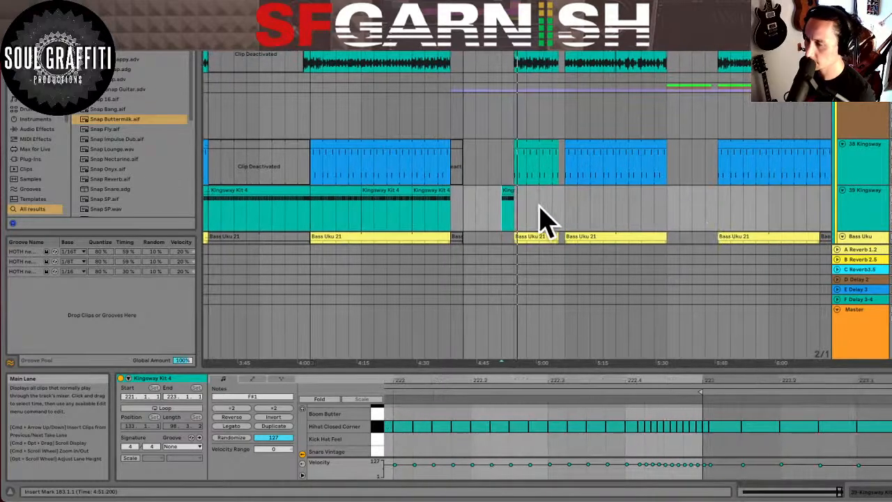
{"action": "left_click", "coordinate": [334, 190]}
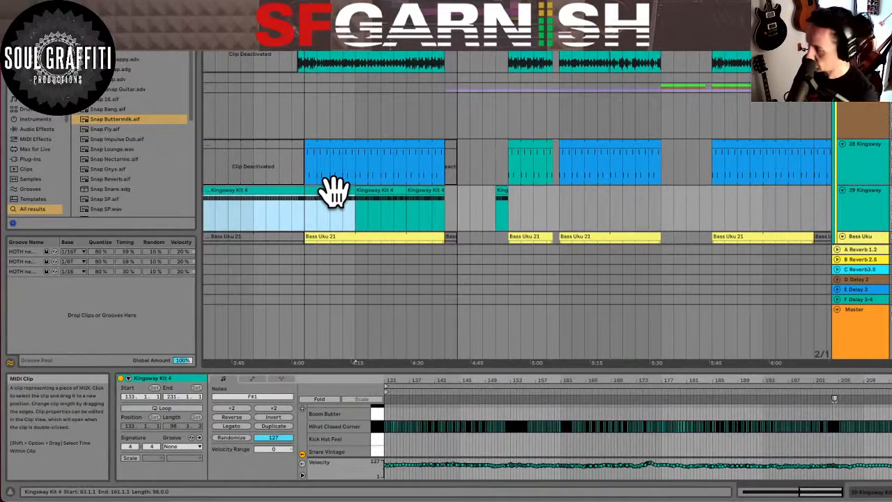
{"action": "left_click", "coordinate": [513, 225]}
{"action": "key", "text": "ctrl+v"}
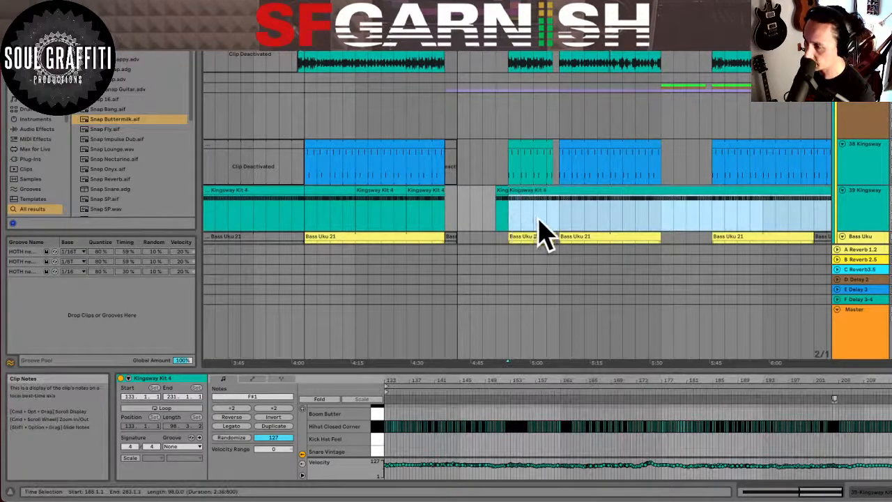
{"action": "key", "text": "Delete"}
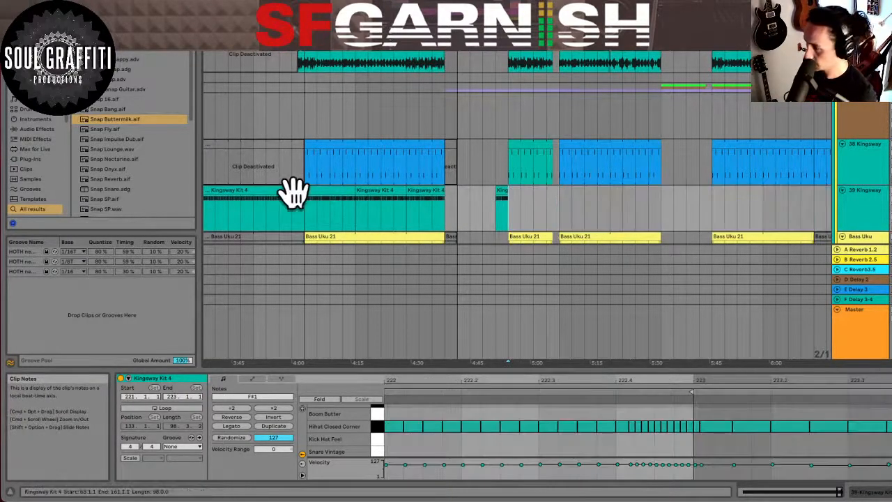
- Copy the eight-bar hi-hat section starting at bar 153 to bar 185 and duplicate it twice
{"action": "left_click", "coordinate": [333, 193]}
{"action": "left_click_drag", "start_coordinate": [333, 193], "coordinate": [530, 212]}
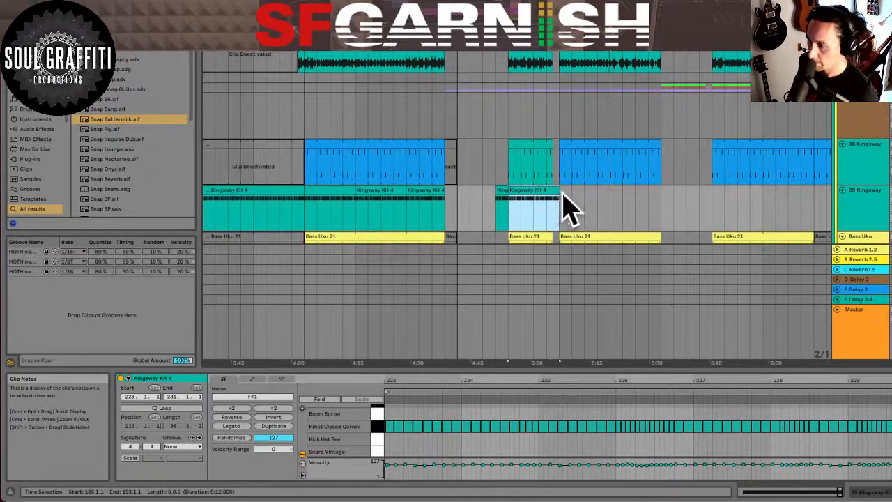
{"action": "key", "text": "super+d"}
{"action": "key", "text": "super+d"}
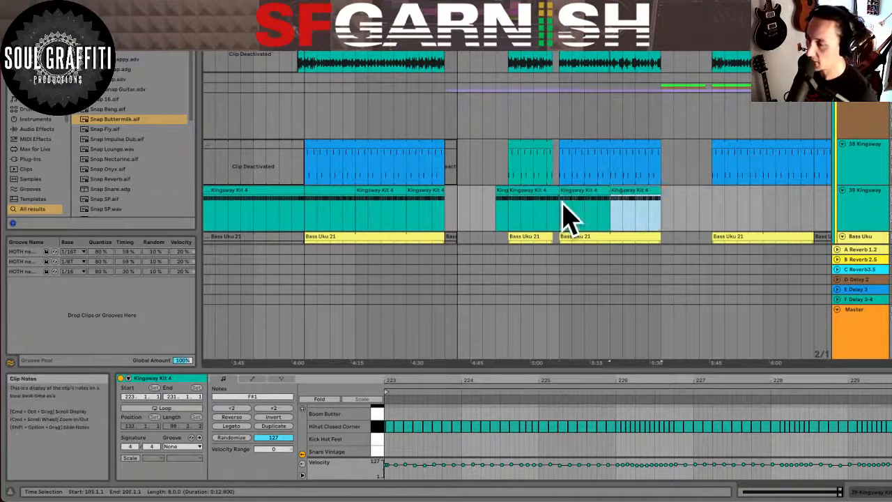
- Delete the one bar of hi-hats just before bar 193 to match the gap in the clips above
{"action": "left_click", "coordinate": [558, 223]}
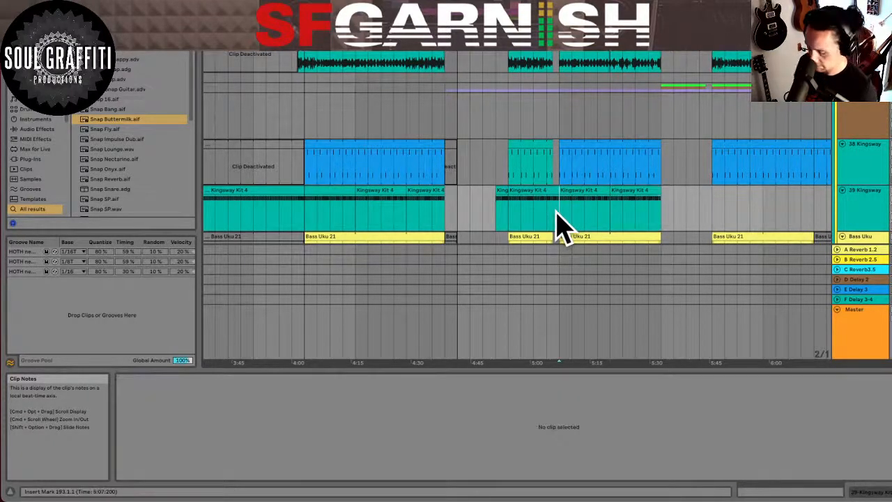
{"action": "key", "text": "plus"}
{"action": "key", "text": "plus"}
{"action": "left_click_drag", "start_coordinate": [544, 215], "coordinate": [556, 218]}
{"action": "left_click", "coordinate": [565, 217]}
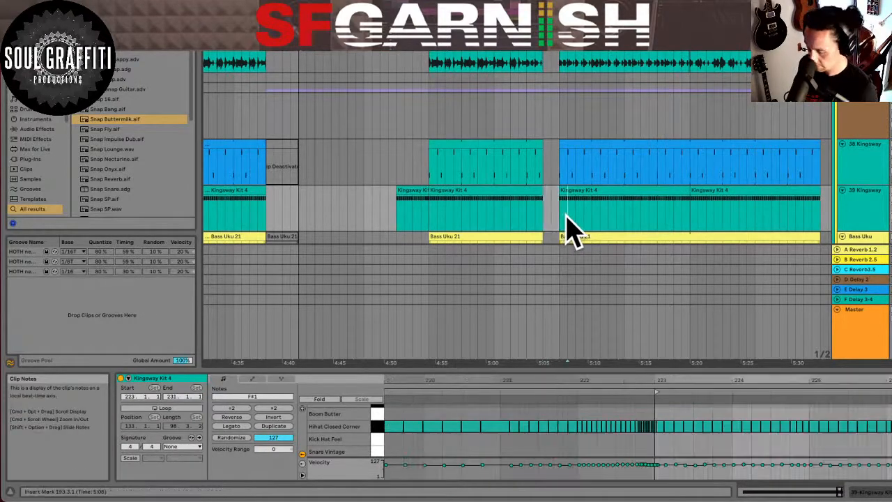
{"action": "key", "text": "minus"}
{"action": "key", "text": "minus"}
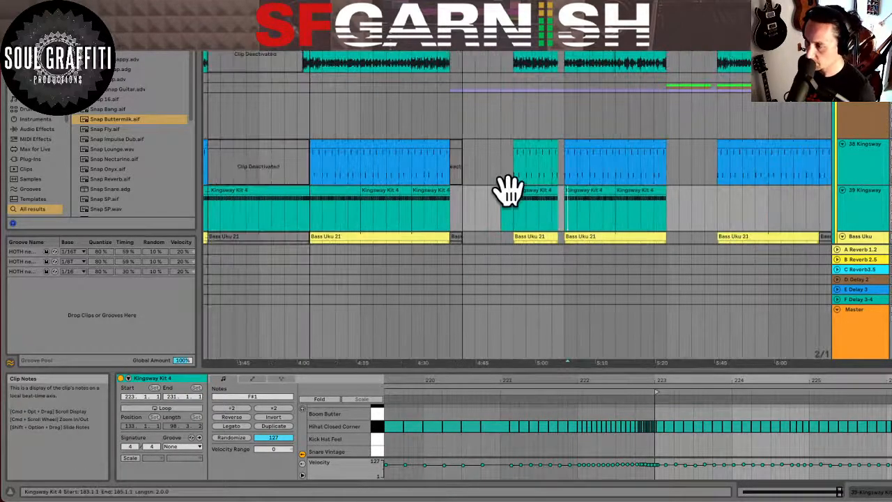
{"action": "left_click", "coordinate": [331, 193]}
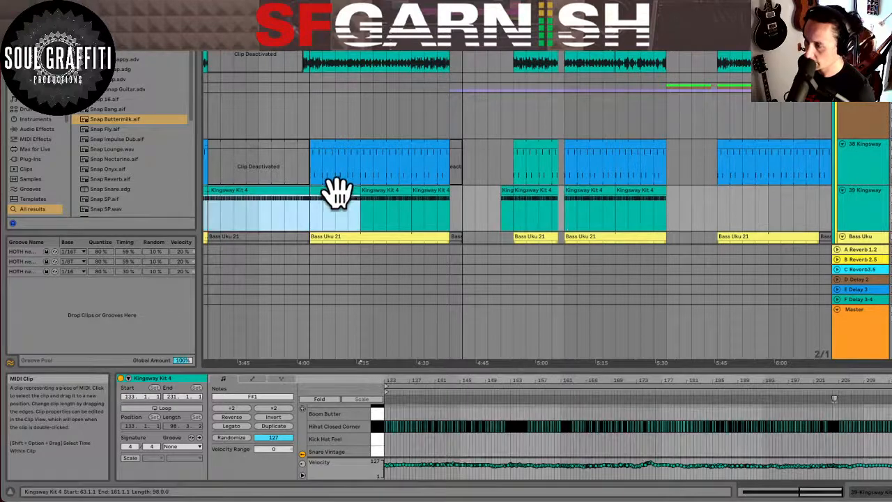
{"action": "left_click", "coordinate": [716, 224]}
{"action": "left_click", "coordinate": [718, 225]}
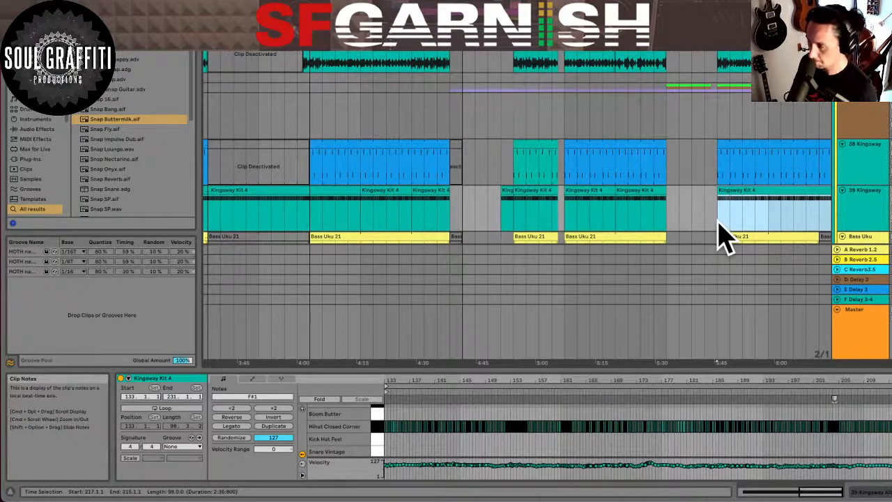
{"action": "key", "text": "minus"}
- Paste the eight-bar hi-hat clip at bar 217, duplicate it through bar 241, and delete the hi-hats beyond that point
{"action": "left_click", "coordinate": [512, 190]}
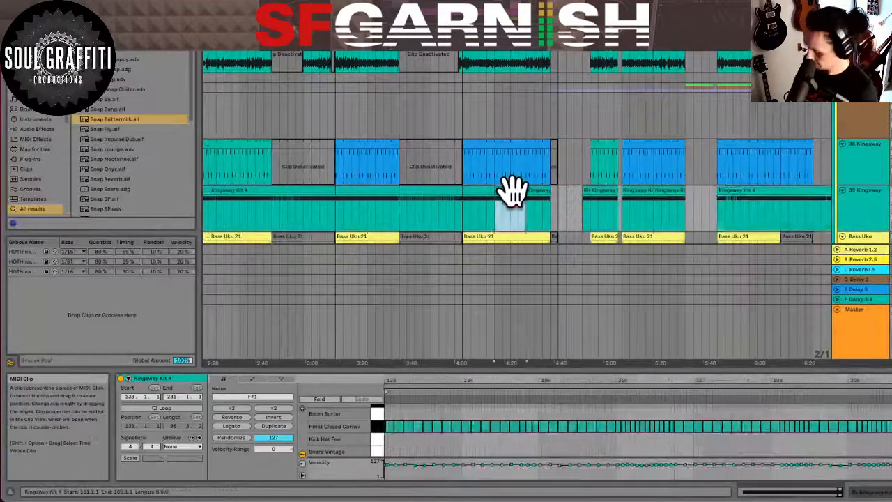
{"action": "left_click", "coordinate": [721, 224]}
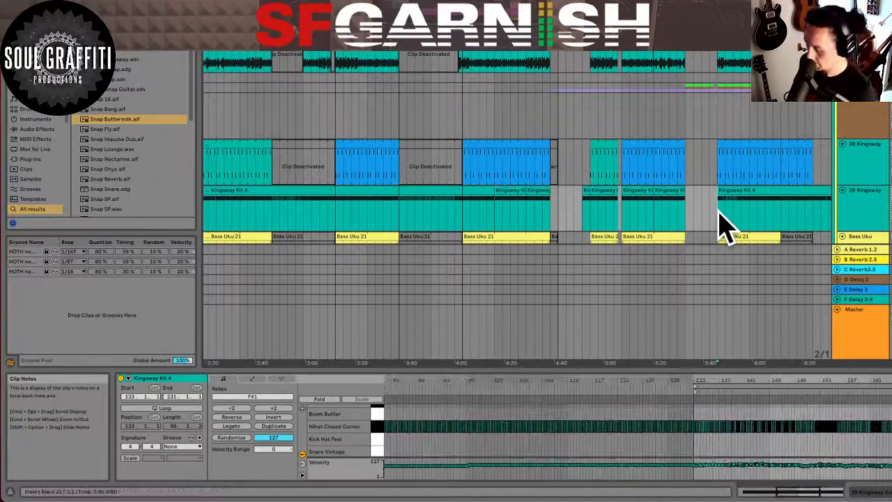
{"action": "left_click_drag", "start_coordinate": [721, 225], "coordinate": [766, 218]}
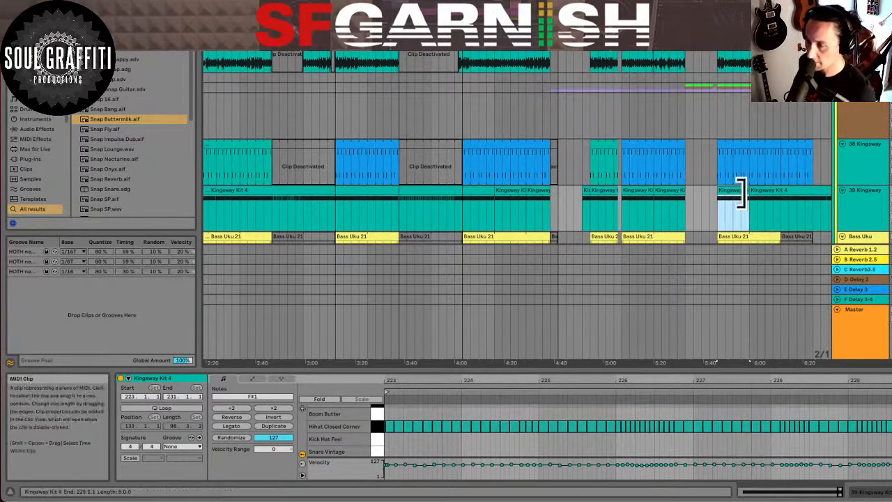
{"action": "key", "text": "super+d"}
{"action": "key", "text": "super+d"}
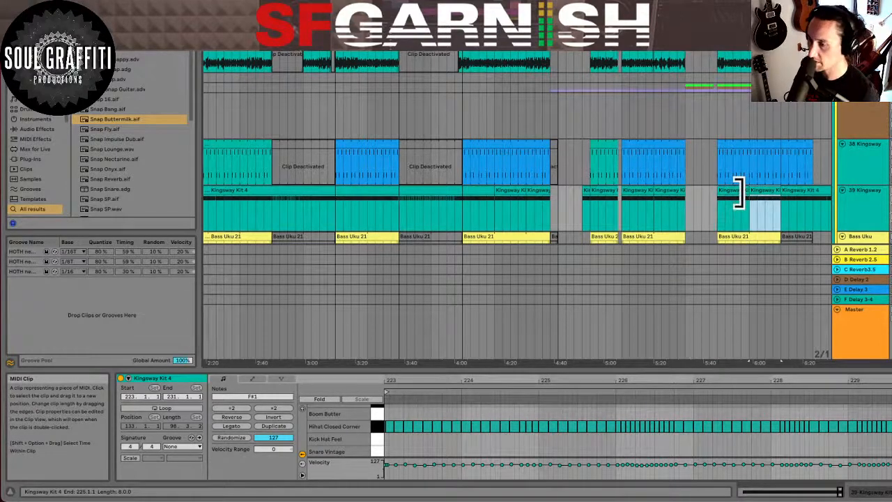
{"action": "key", "text": "super+d"}
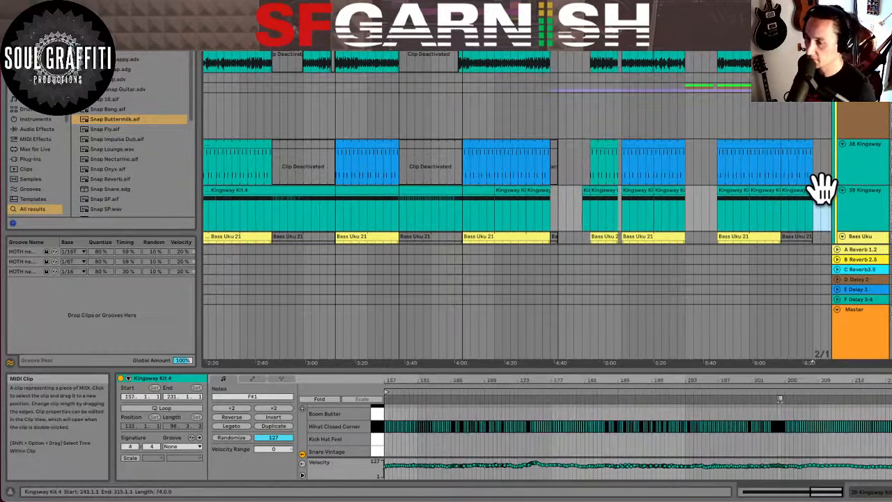
{"action": "key", "text": "Delete"}
- Copy the eight-bar hi-hat clip to bar 249, duplicate it twice, and trim the last copy to end at bar 269
{"action": "left_click", "coordinate": [804, 211]}
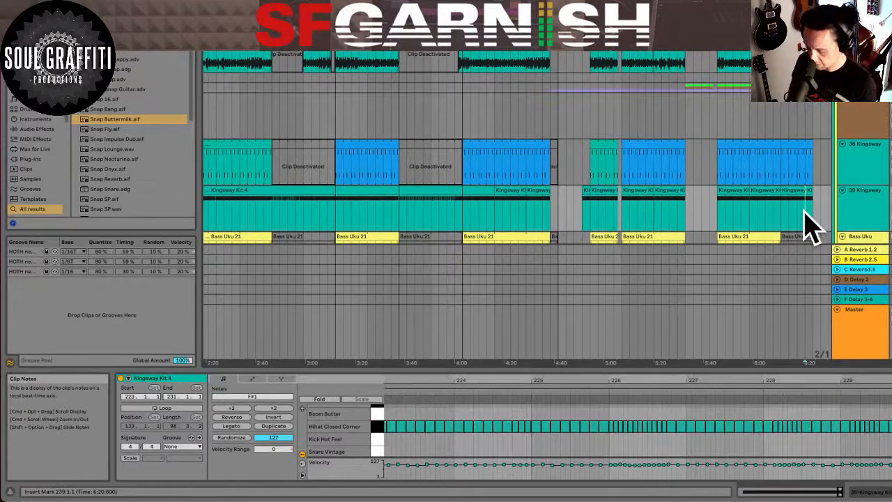
{"action": "key", "text": "minus"}
{"action": "key", "text": "minus"}
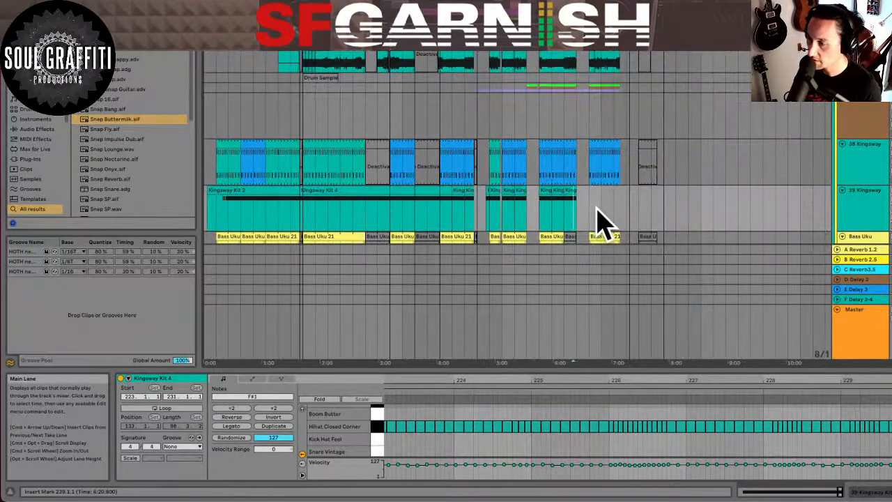
{"action": "left_click", "coordinate": [570, 196]}
{"action": "left_click_drag", "start_coordinate": [570, 190], "coordinate": [597, 213]}
{"action": "key", "text": "super+d"}
{"action": "key", "text": "super+d"}
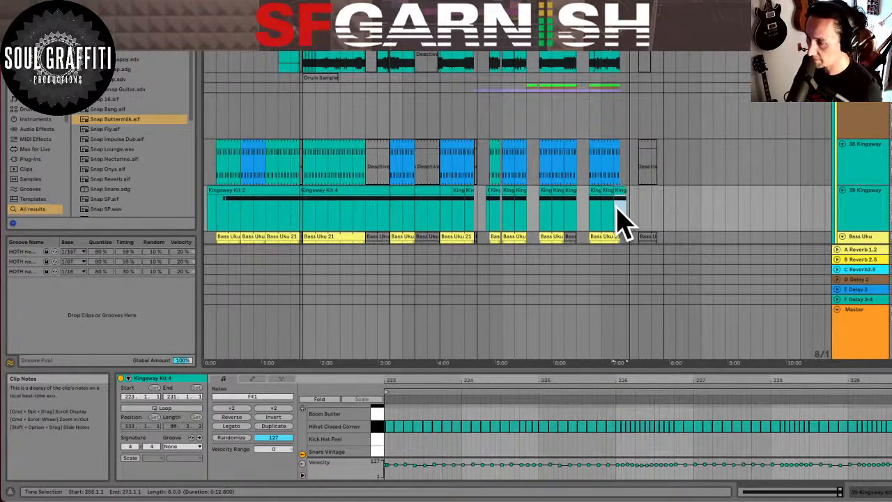
{"action": "left_click", "coordinate": [615, 207]}
{"action": "key", "text": "plus"}
{"action": "key", "text": "plus"}
{"action": "left_click_drag", "start_coordinate": [637, 193], "coordinate": [623, 198]}
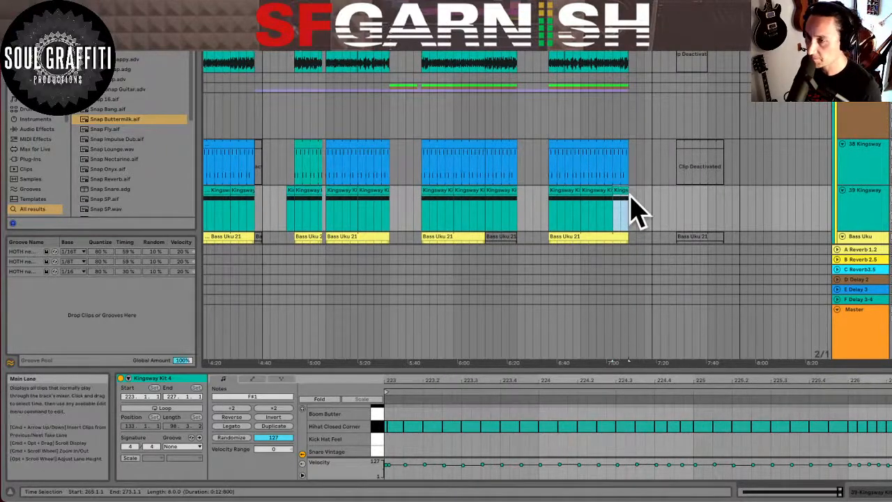
- Copy the two-bar hi-hat pickup at bar 183 in front of the sections starting at bars 249 and 217
{"action": "left_click", "coordinate": [287, 189]}
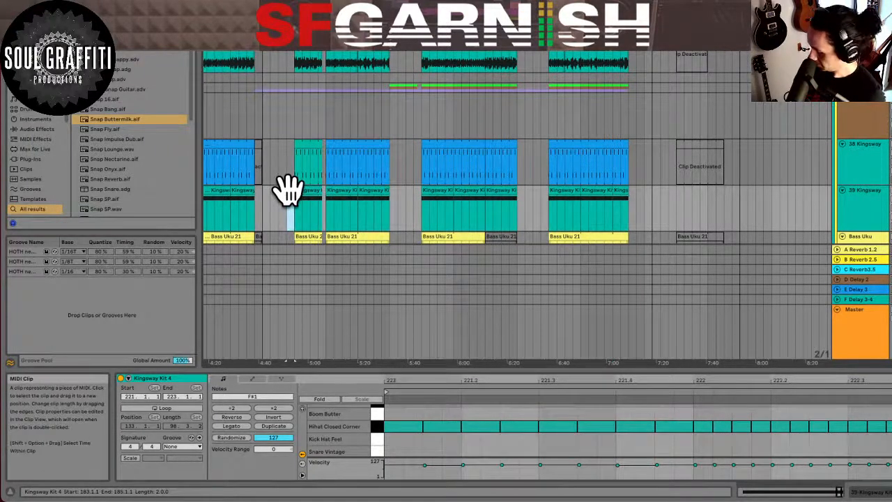
{"action": "left_click", "coordinate": [541, 213]}
{"action": "key", "text": "ctrl+v"}
{"action": "left_click", "coordinate": [417, 213]}
{"action": "key", "text": "super+v"}
- Play back the hi-hats around the start of the last section and look over the whole arrangement of track 39 Kingsway
{"action": "left_click", "coordinate": [415, 216]}
{"action": "key", "text": "space"}
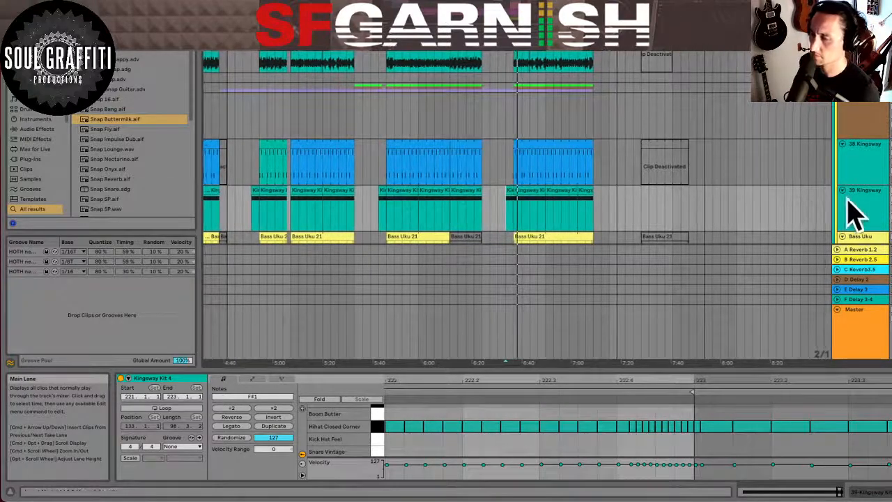
{"action": "left_click", "coordinate": [879, 204]}
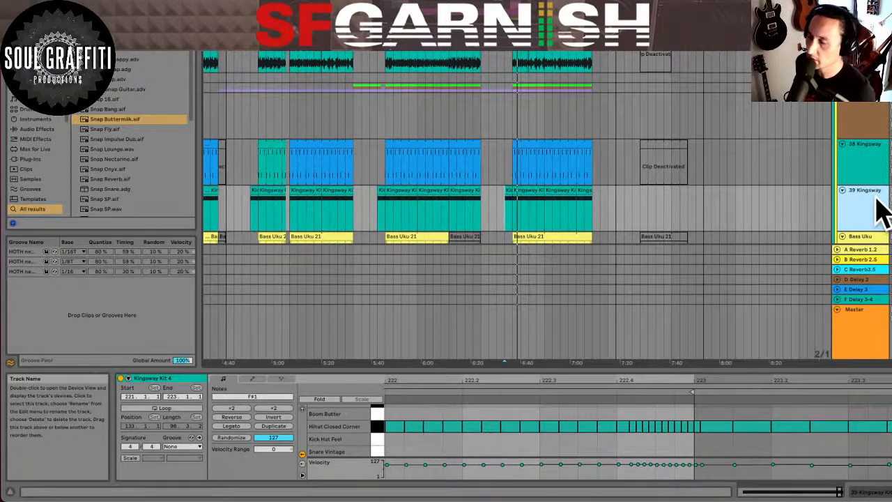
{"action": "left_click", "coordinate": [592, 223]}
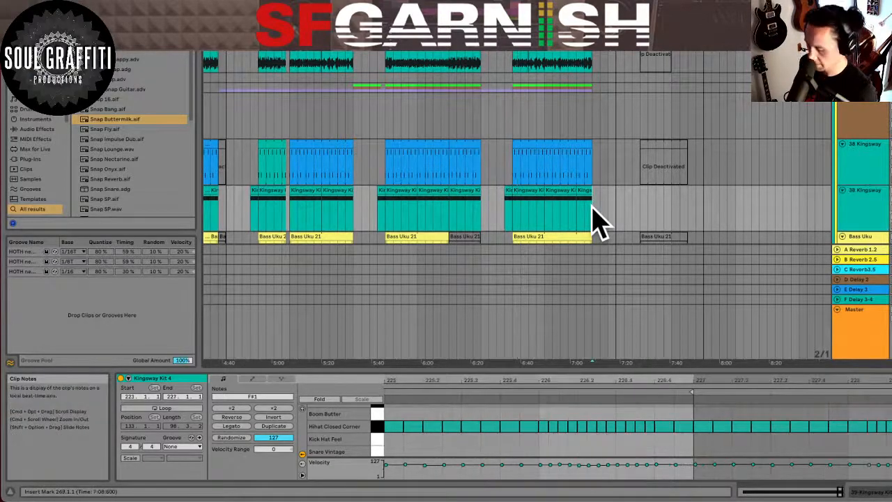
{"action": "key", "text": "minus"}
{"action": "key", "text": "minus"}
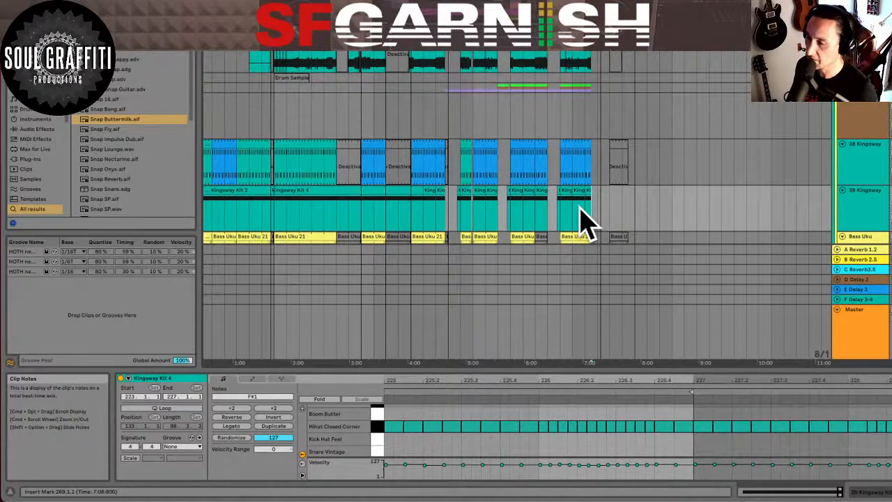
- Select all the hi-hat clips on track 39 Kingsway from bar 1 to bar 281
{"action": "scroll", "coordinate": [582, 210], "scroll_direction": "down", "scroll_amount": 1}
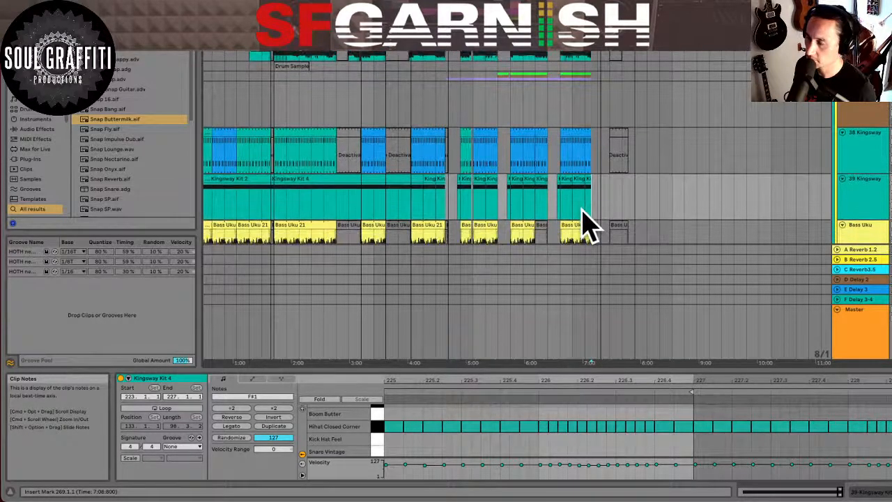
{"action": "left_click", "coordinate": [870, 195]}
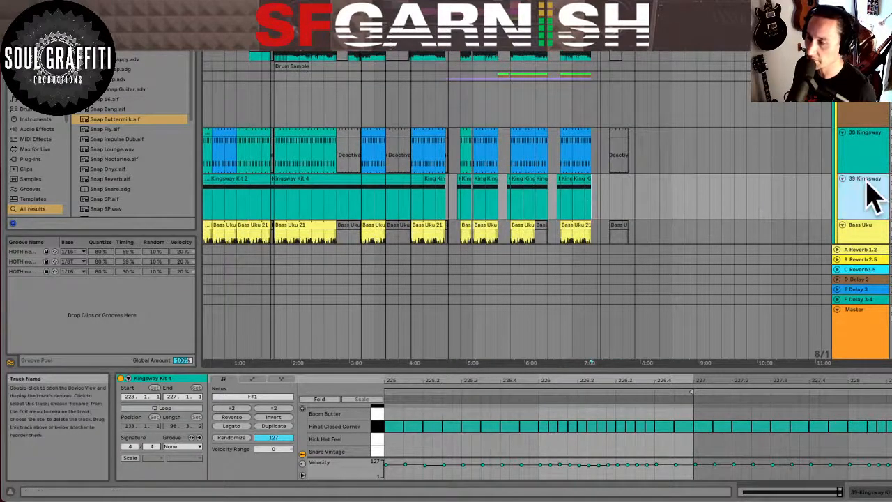
{"action": "left_click", "coordinate": [601, 201]}
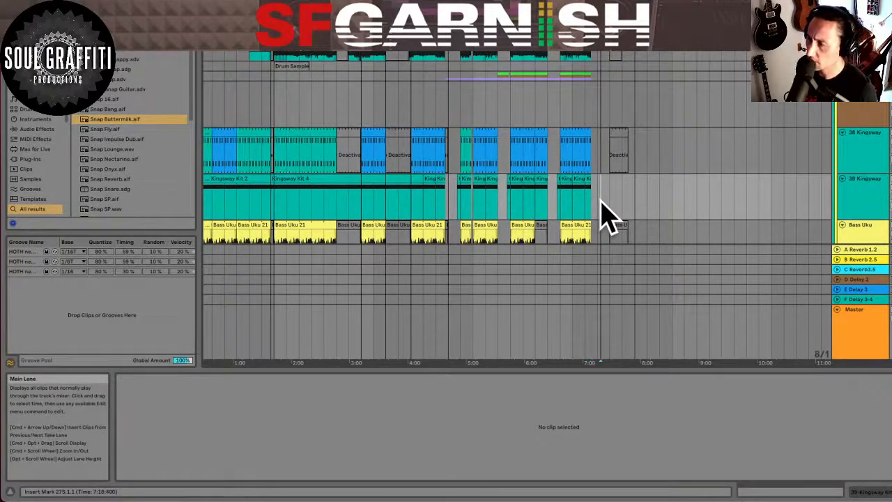
{"action": "key", "text": "minus"}
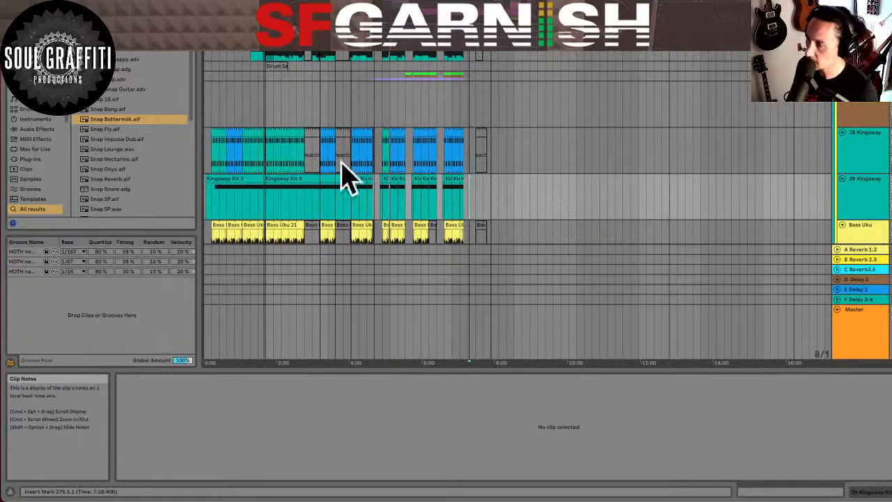
{"action": "left_click_drag", "start_coordinate": [206, 201], "coordinate": [474, 197]}
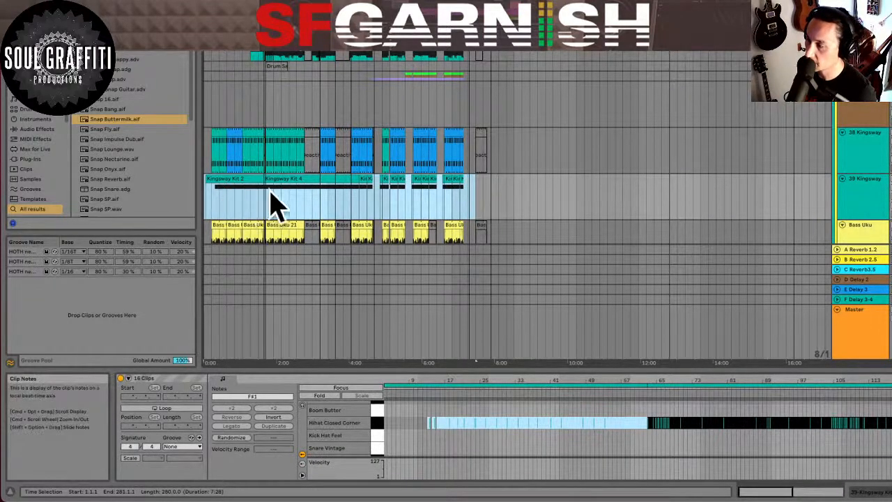
{"action": "right_click", "coordinate": [292, 180]}
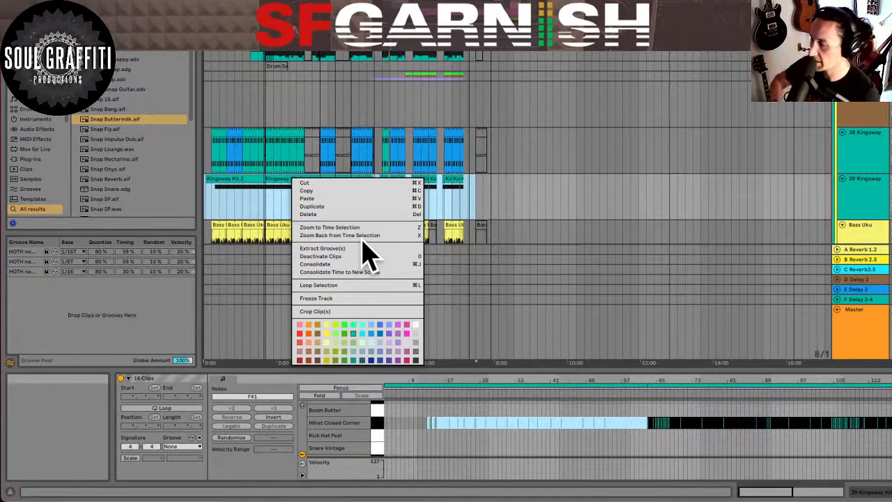
{"action": "left_click", "coordinate": [269, 180]}
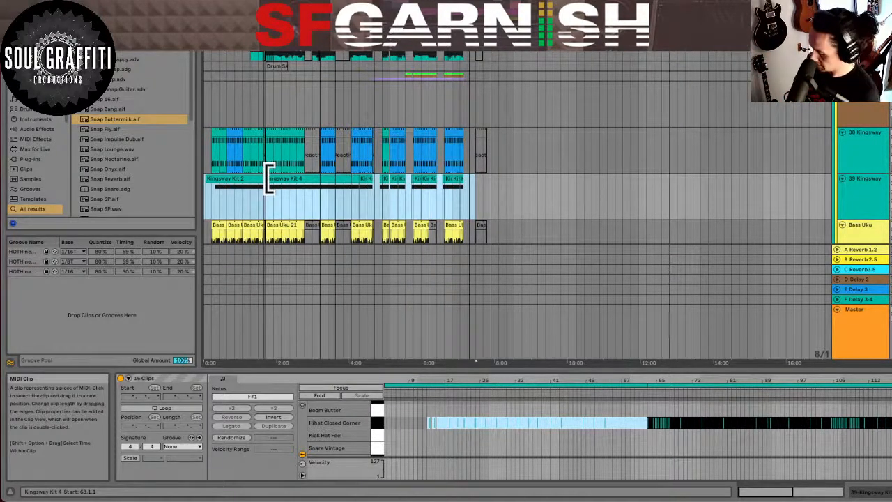
- Set the audio export to render 39-Kingsway Kit in mono as PCM WAV, with MP3 encoding off
{"action": "key", "text": "super+shift+r"}
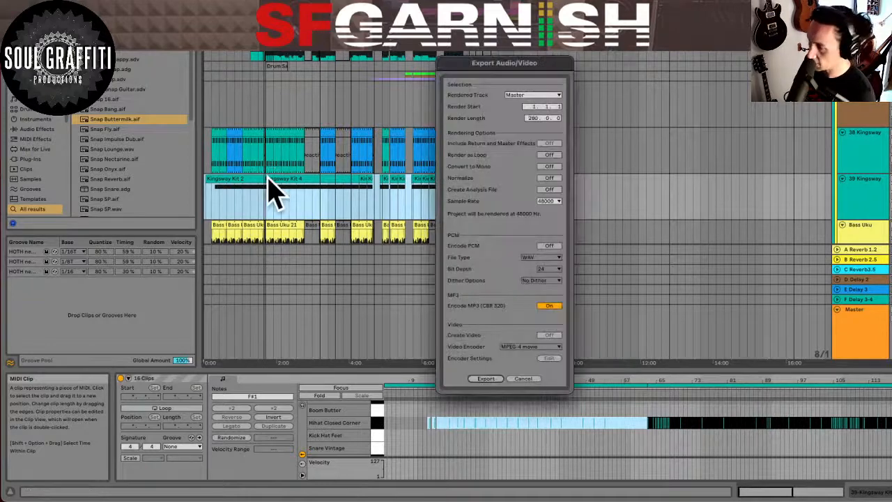
{"action": "left_click", "coordinate": [535, 95]}
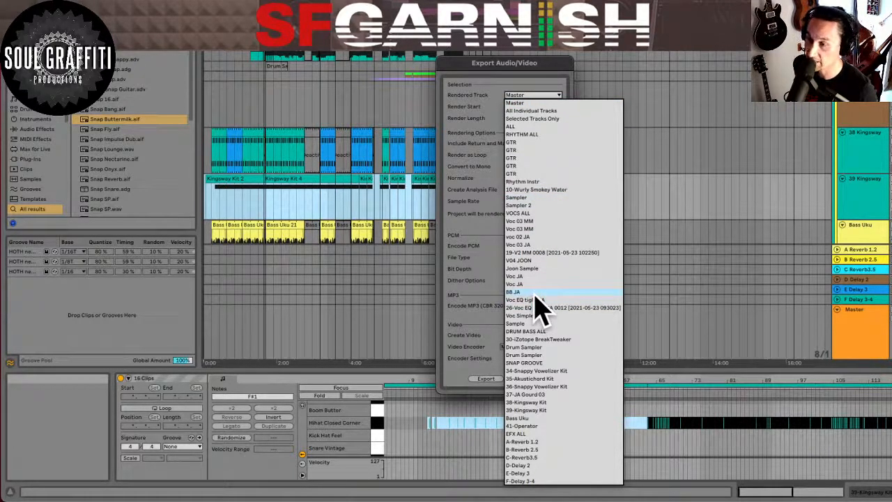
{"action": "left_click", "coordinate": [550, 410]}
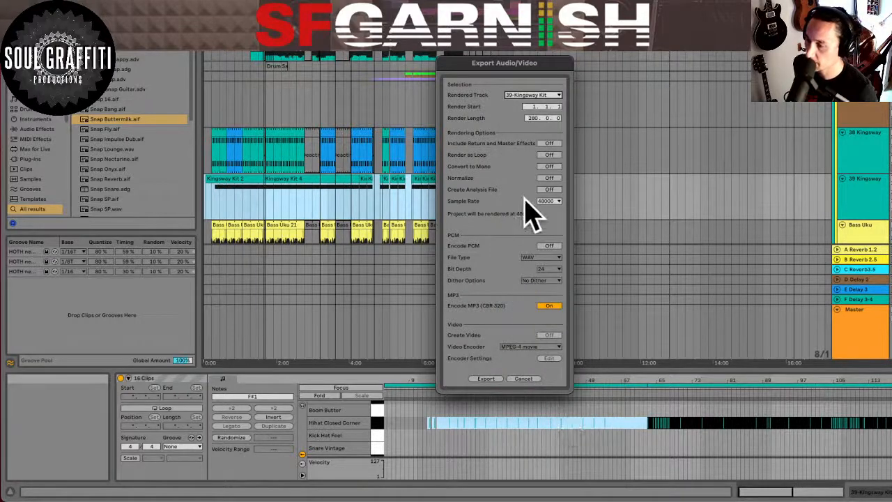
{"action": "left_click", "coordinate": [551, 245]}
{"action": "left_click", "coordinate": [550, 306]}
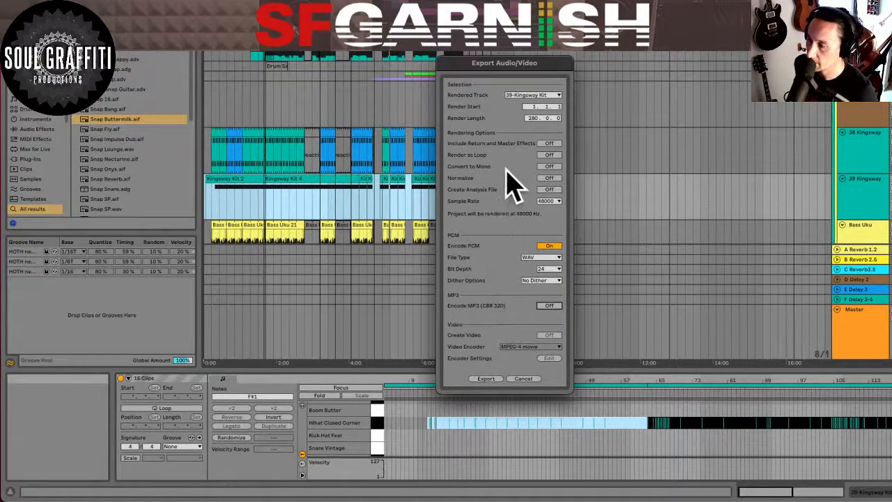
{"action": "left_click", "coordinate": [549, 167]}
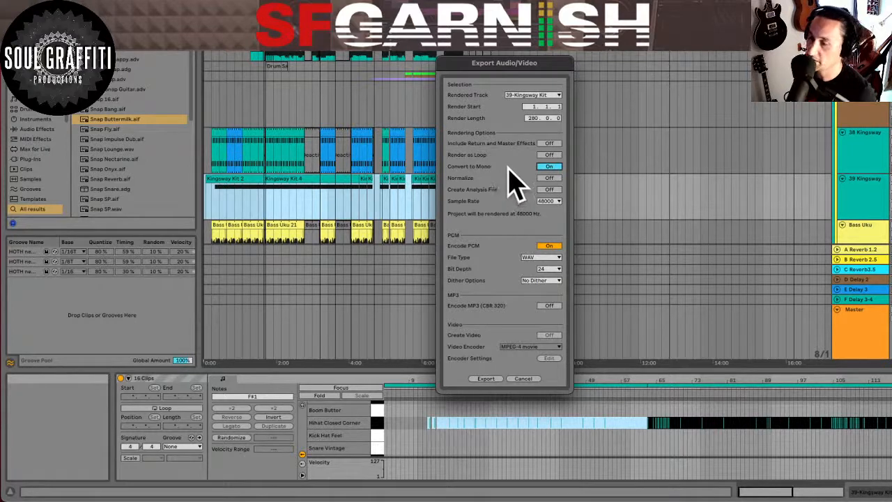
- Start the export and choose the 5-23-21 HOTH new electronic Project folder in HOTH new electronic ideas as its destination
{"action": "left_click", "coordinate": [488, 381]}
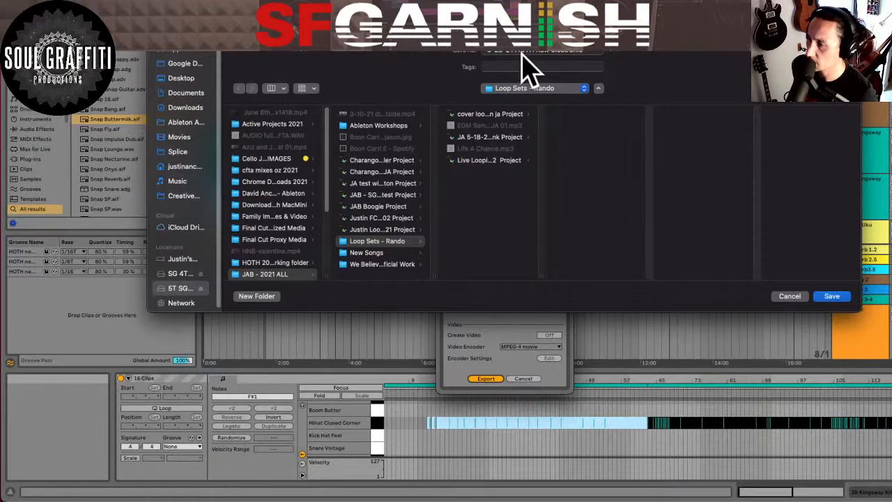
{"action": "left_click", "coordinate": [276, 265]}
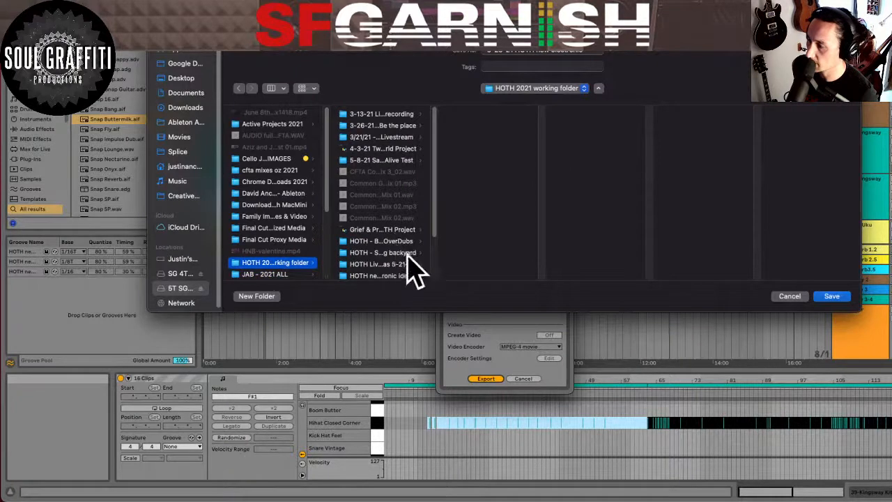
{"action": "left_click_drag", "start_coordinate": [432, 275], "coordinate": [509, 278]}
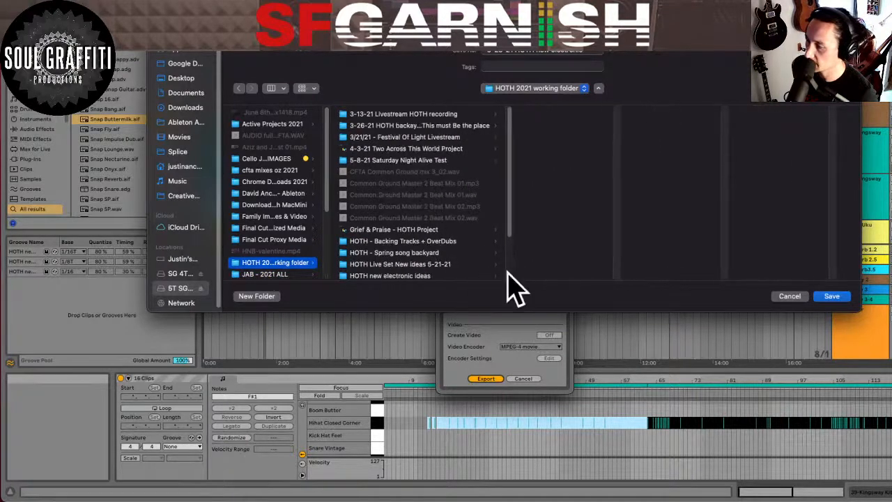
{"action": "left_click", "coordinate": [406, 276]}
{"action": "left_click", "coordinate": [577, 115]}
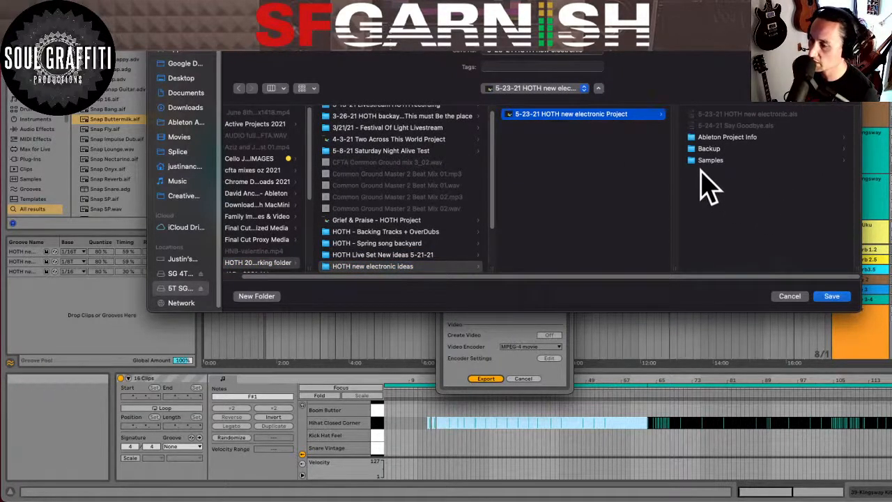
- Name the export "Hi hat sample full song HOTH electronic" and save it to render the audio
{"action": "left_click", "coordinate": [561, 55]}
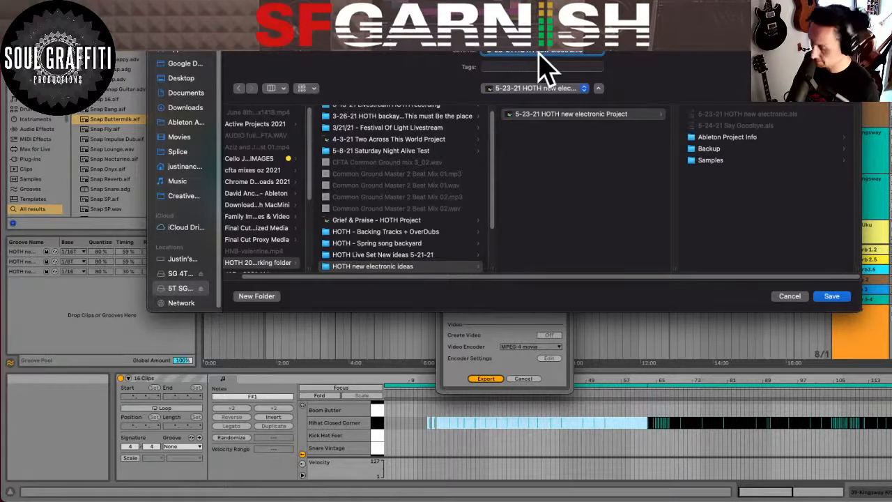
{"action": "key", "text": "BackSpace"}
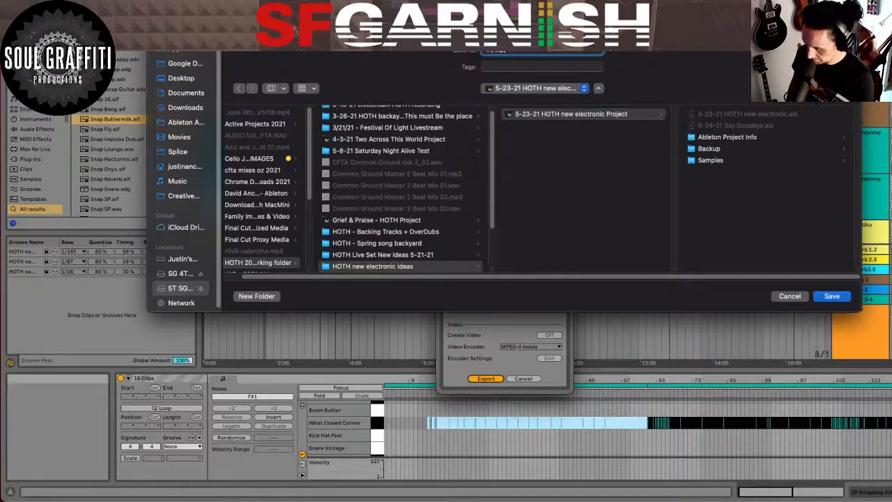
{"action": "type", "text": "Hi Hat Sample full Song"}
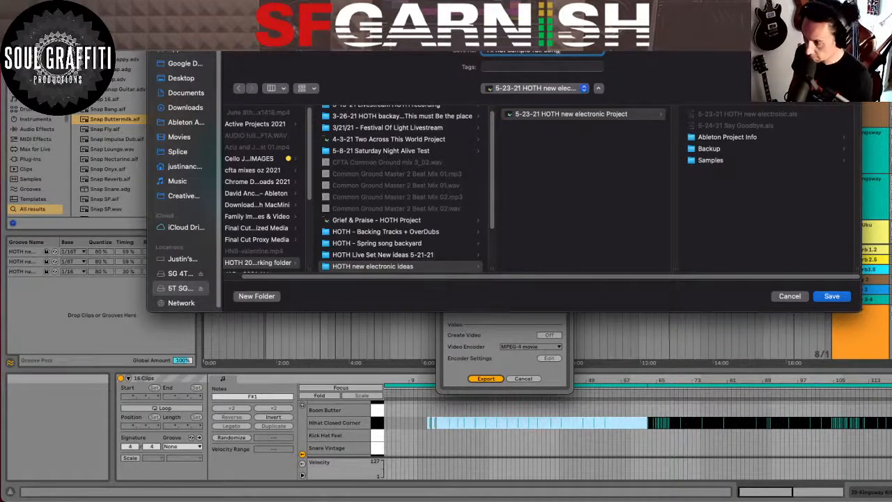
{"action": "type", "text": " HOTH electronic"}
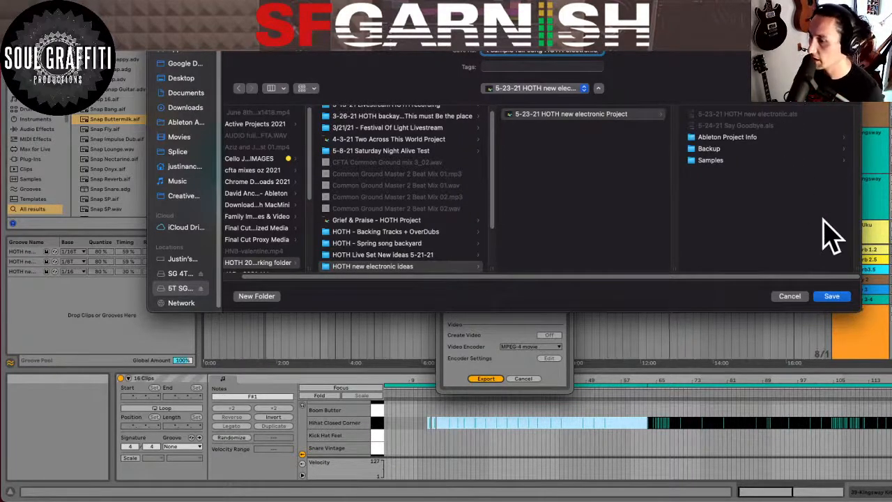
{"action": "left_click", "coordinate": [836, 296]}
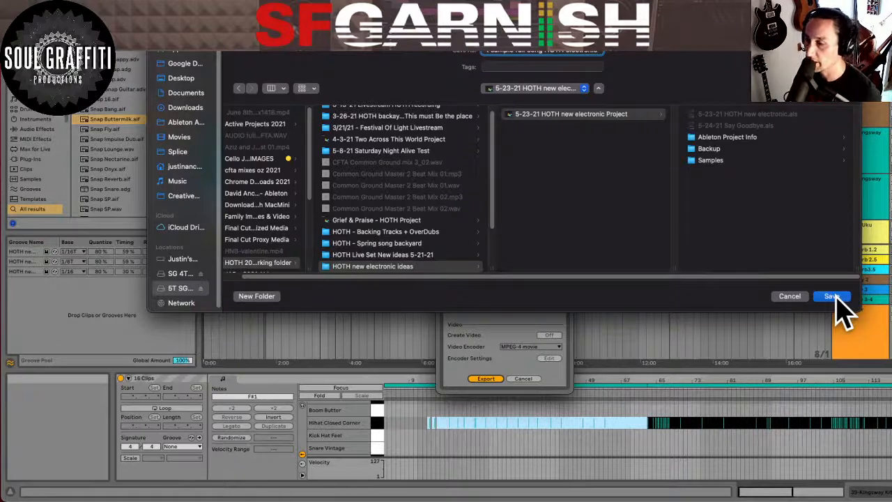
{"action": "left_click", "coordinate": [832, 297]}
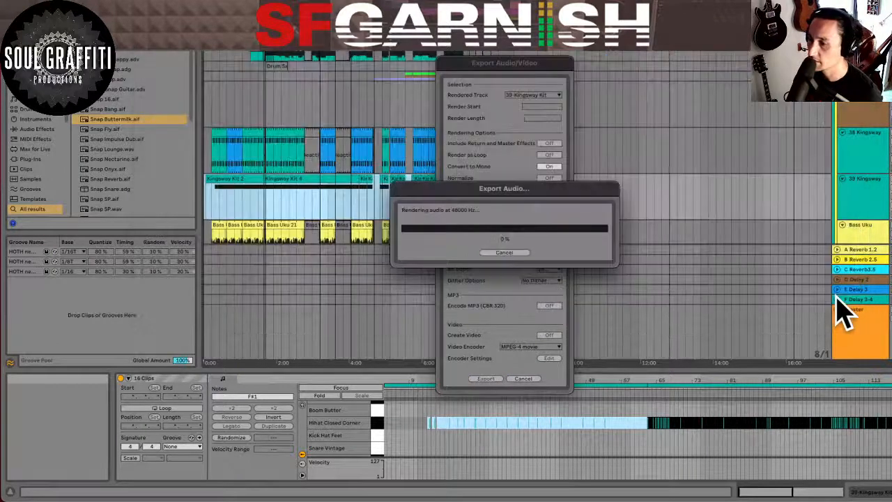
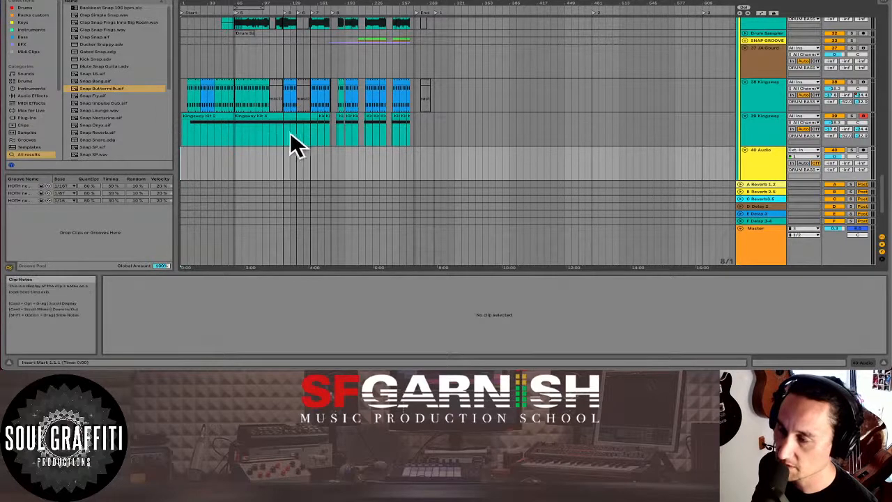
- Switch to Finder and open the 5-23-21 HOTH new electronic Project folder through HOTH 2021 working folder and HOTH new electronic ideas
{"action": "left_click", "coordinate": [203, 144]}
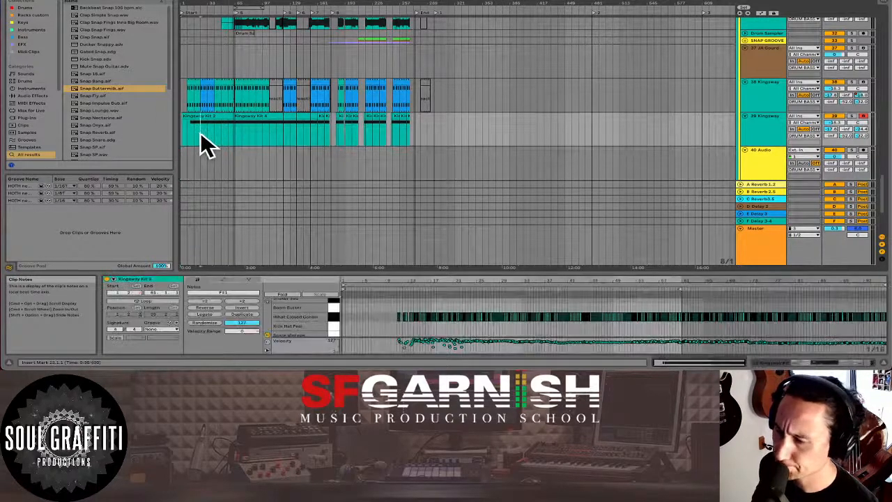
{"action": "left_click", "coordinate": [201, 176]}
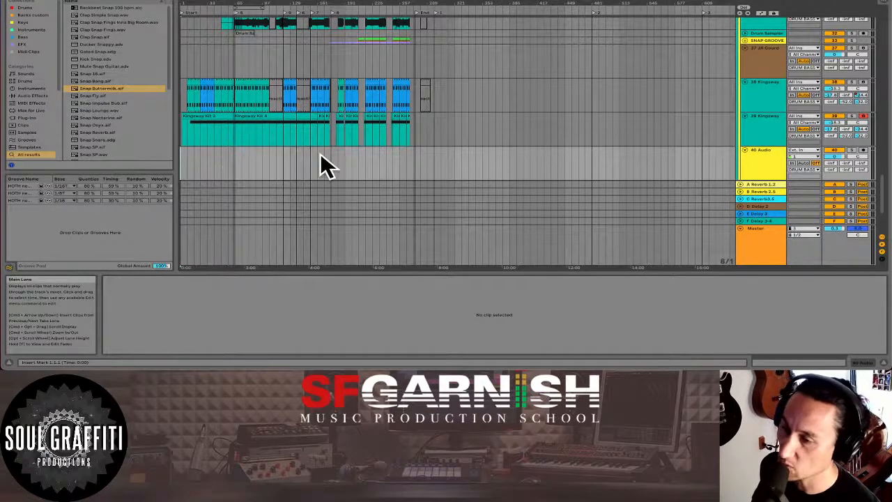
{"action": "key", "text": "super+Tab"}
{"action": "key", "text": "super+Tab"}
{"action": "key", "text": "super+Tab"}
{"action": "key", "text": "super+Tab"}
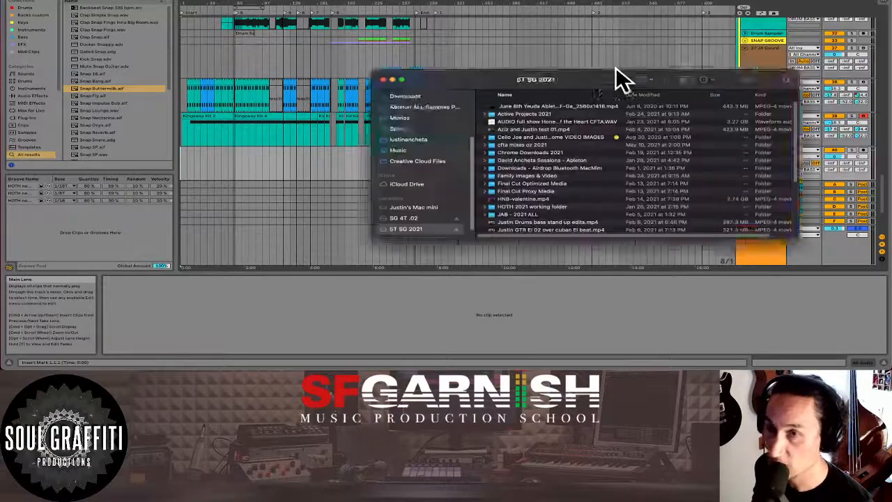
{"action": "left_click_drag", "start_coordinate": [620, 76], "coordinate": [417, 48]}
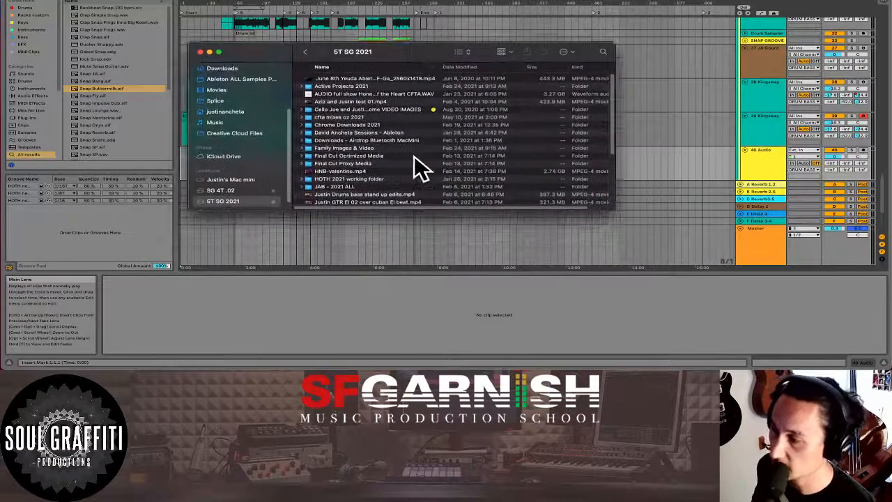
{"action": "left_click", "coordinate": [346, 179]}
{"action": "double_click", "coordinate": [346, 179]}
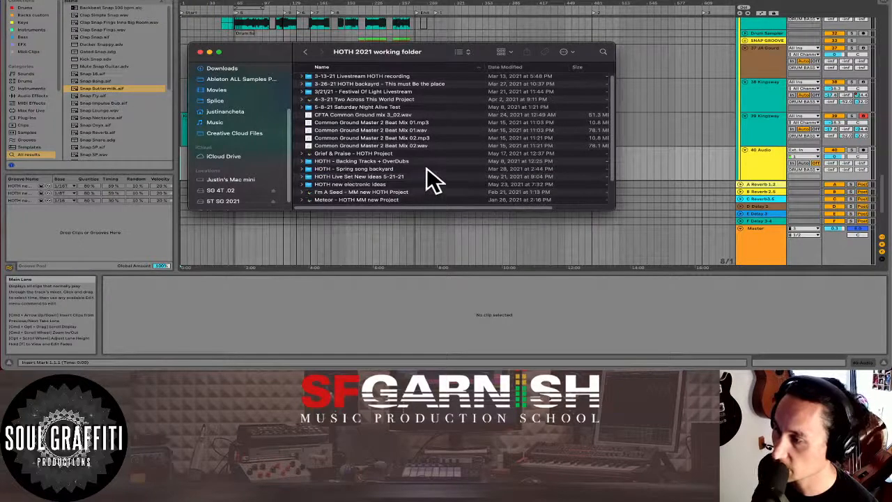
{"action": "scroll", "coordinate": [426, 168], "scroll_direction": "down", "scroll_amount": 1}
{"action": "double_click", "coordinate": [370, 184]}
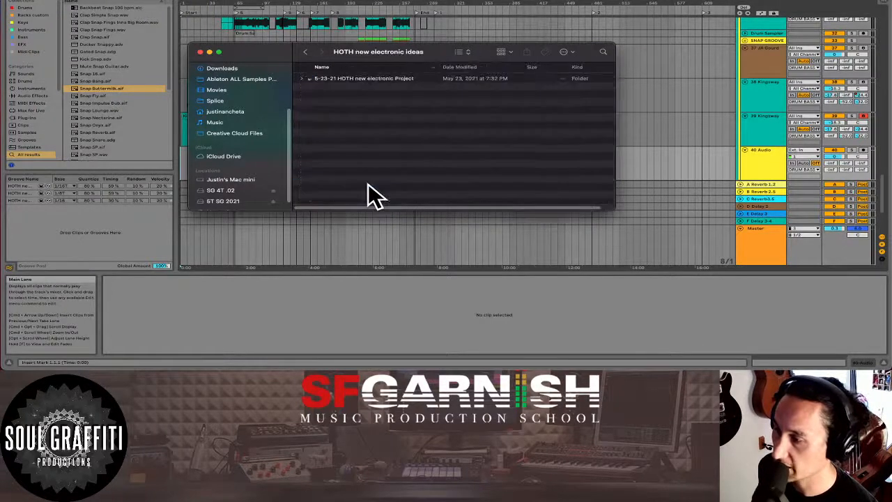
{"action": "double_click", "coordinate": [343, 78]}
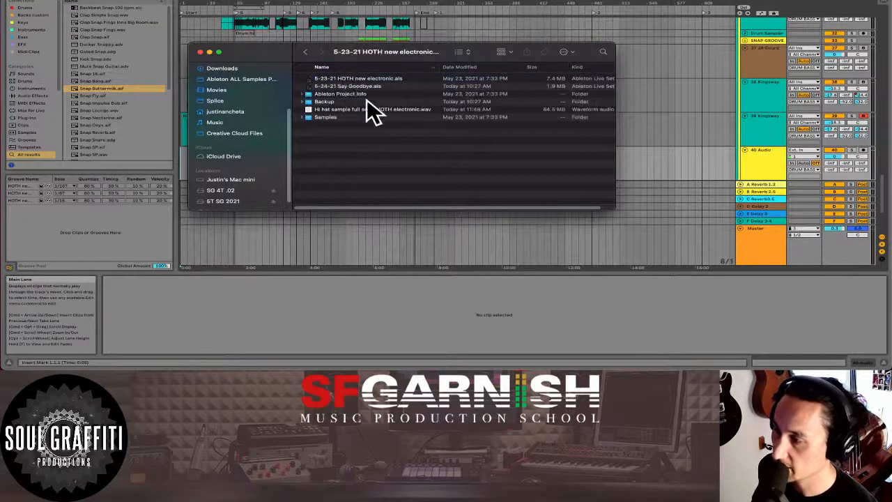
- Place "Hi hat sample full song HOTH electronic.wav" from Finder at the very start of the 40 Audio track
{"action": "left_click", "coordinate": [373, 110]}
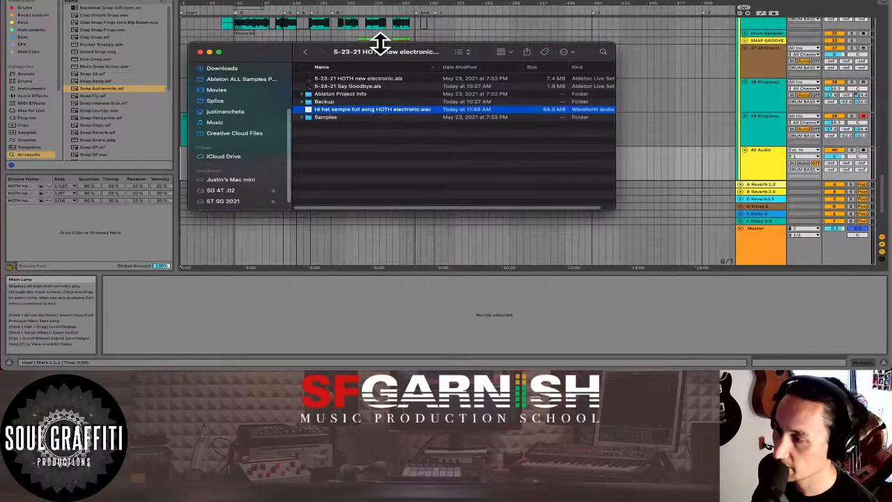
{"action": "left_click_drag", "start_coordinate": [379, 44], "coordinate": [509, 6]}
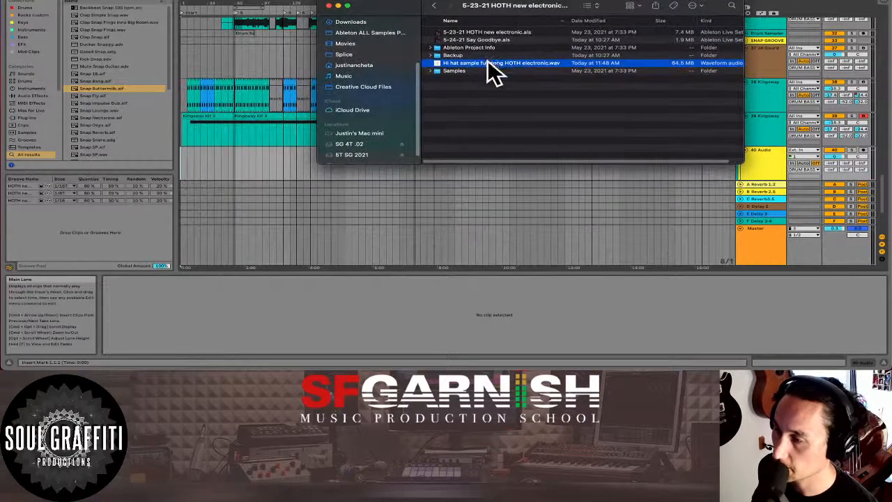
{"action": "left_click_drag", "start_coordinate": [488, 63], "coordinate": [184, 158]}
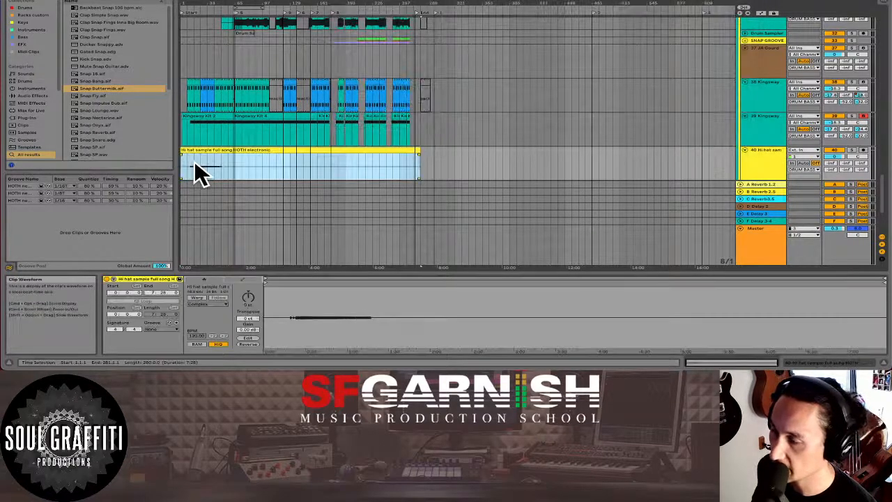
{"action": "left_click", "coordinate": [198, 167]}
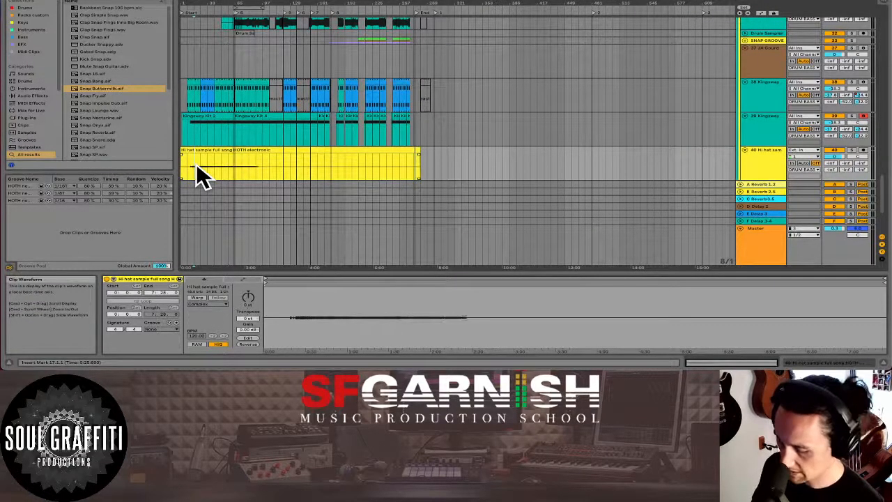
{"action": "key", "text": "plus"}
{"action": "key", "text": "plus"}
{"action": "key", "text": "plus"}
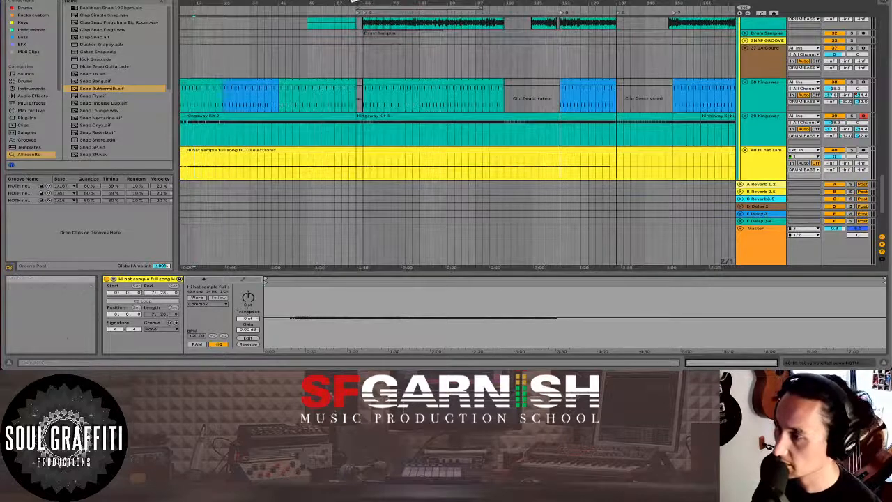
- Examine how the bounced hi-hat audio on track 40 lines up with the track 39 Kingsway notes around bar 13
{"action": "left_click_drag", "start_coordinate": [339, 1], "coordinate": [325, 1]}
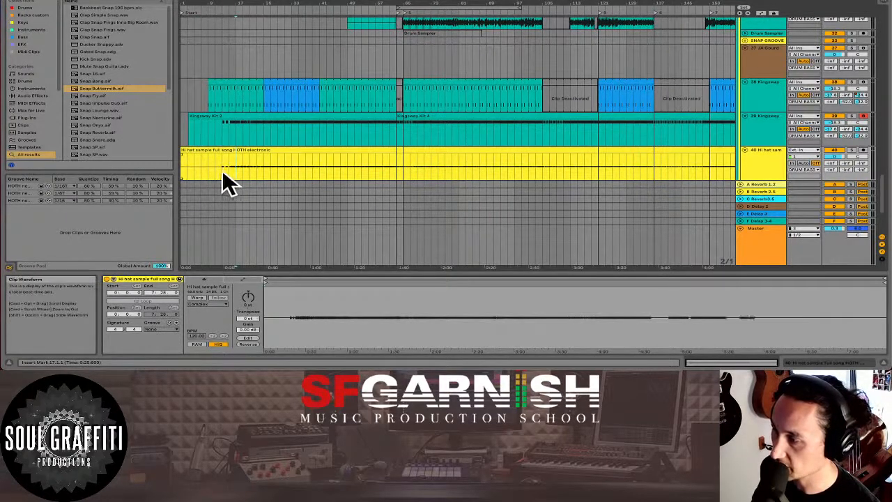
{"action": "key", "text": "plus"}
{"action": "key", "text": "plus"}
{"action": "key", "text": "plus"}
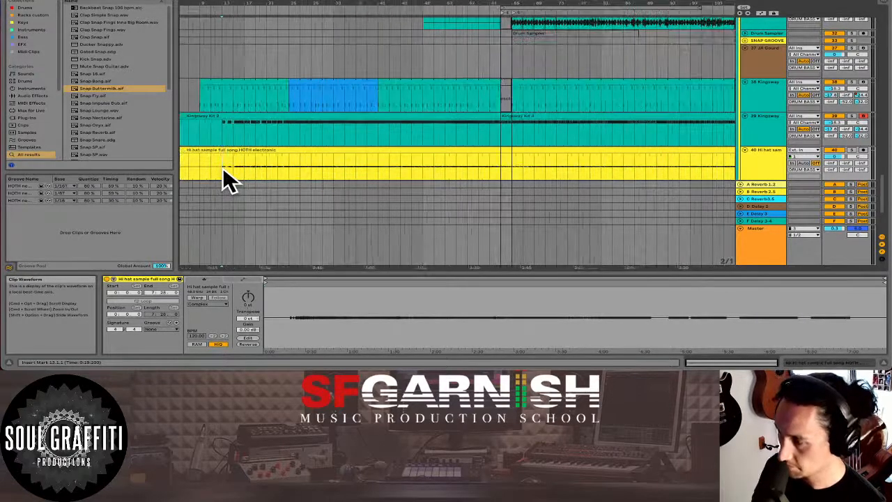
{"action": "key", "text": "plus"}
{"action": "key", "text": "plus"}
{"action": "key", "text": "plus"}
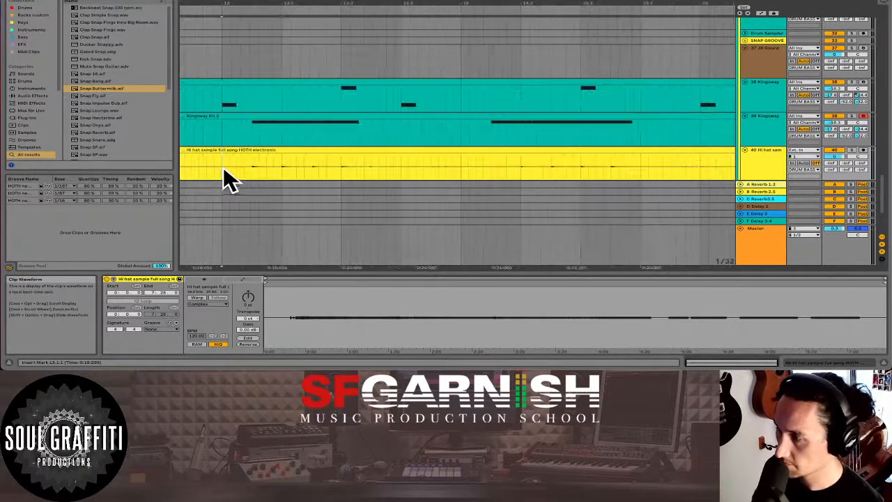
{"action": "key", "text": "minus"}
{"action": "key", "text": "minus"}
{"action": "key", "text": "minus"}
{"action": "key", "text": "minus"}
{"action": "key", "text": "minus"}
{"action": "key", "text": "minus"}
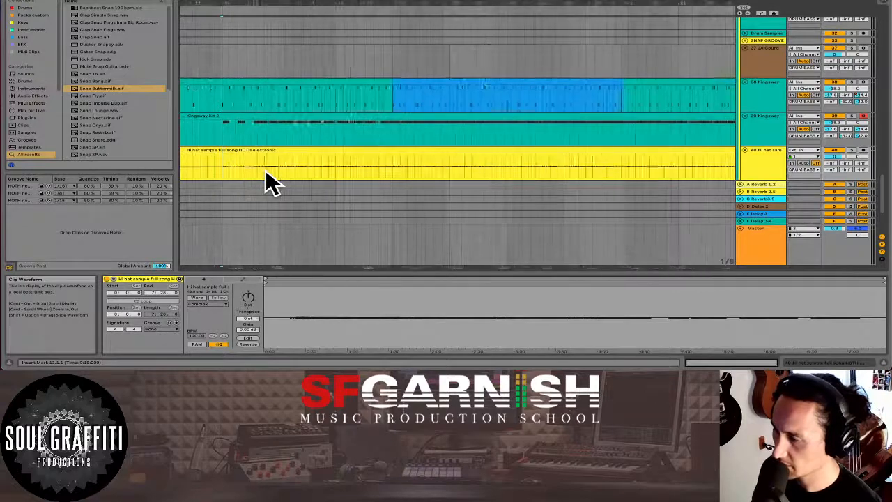
{"action": "key", "text": "minus"}
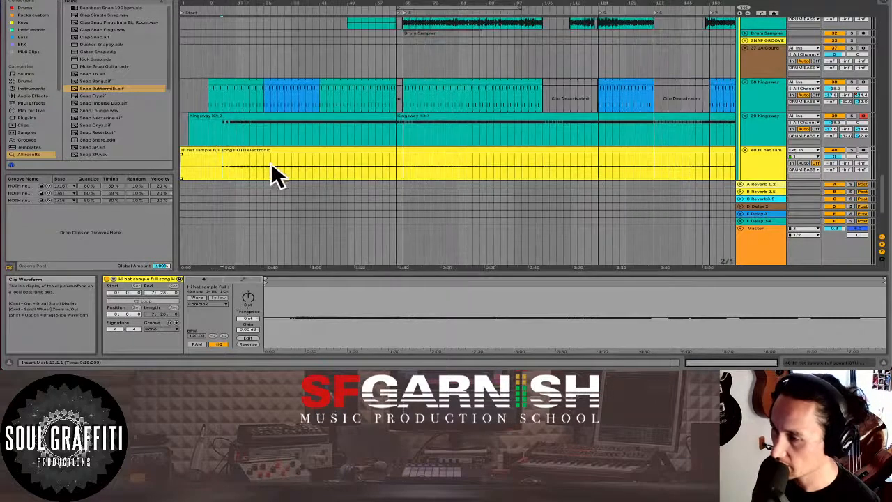
- Turn on Warp for the track 40 hi-hat clip and create warp markers across the entire sample
{"action": "left_click", "coordinate": [280, 149]}
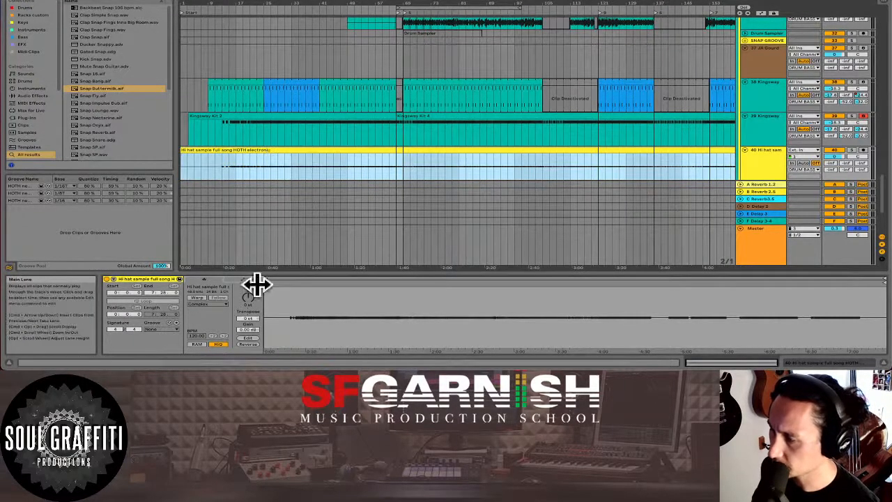
{"action": "left_click", "coordinate": [196, 296]}
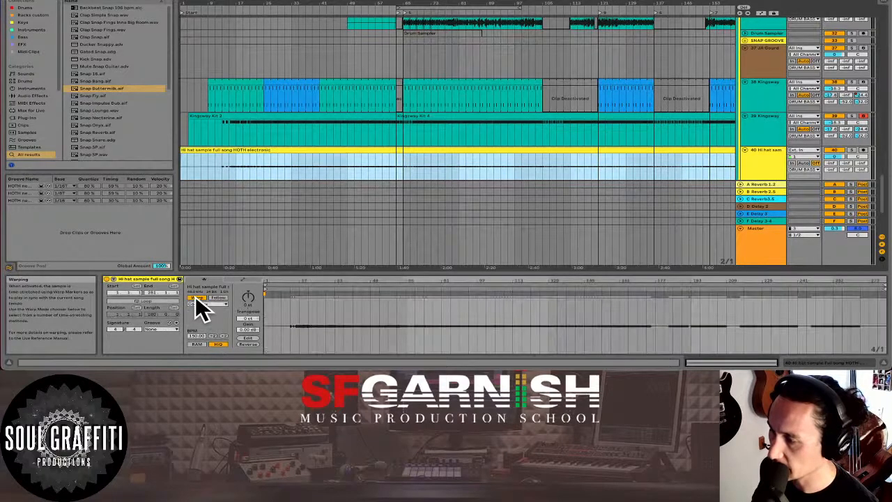
{"action": "left_click", "coordinate": [291, 311]}
{"action": "key", "text": "ctrl+a"}
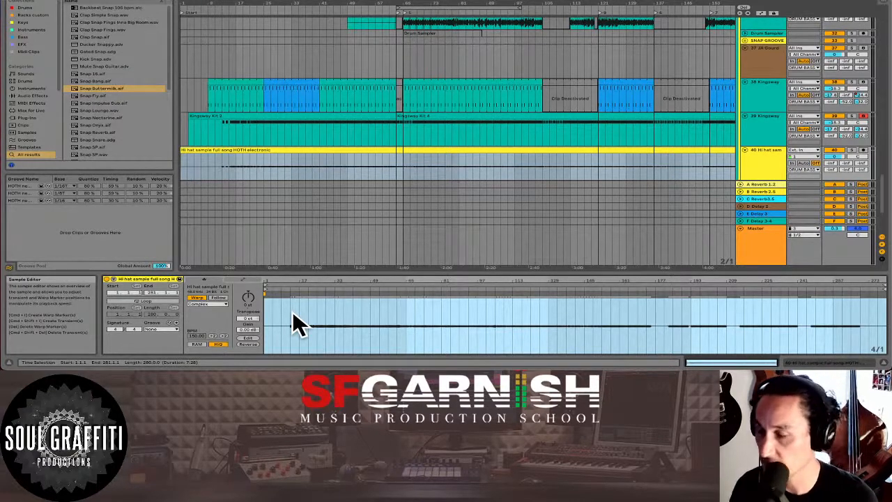
{"action": "left_click", "coordinate": [292, 310]}
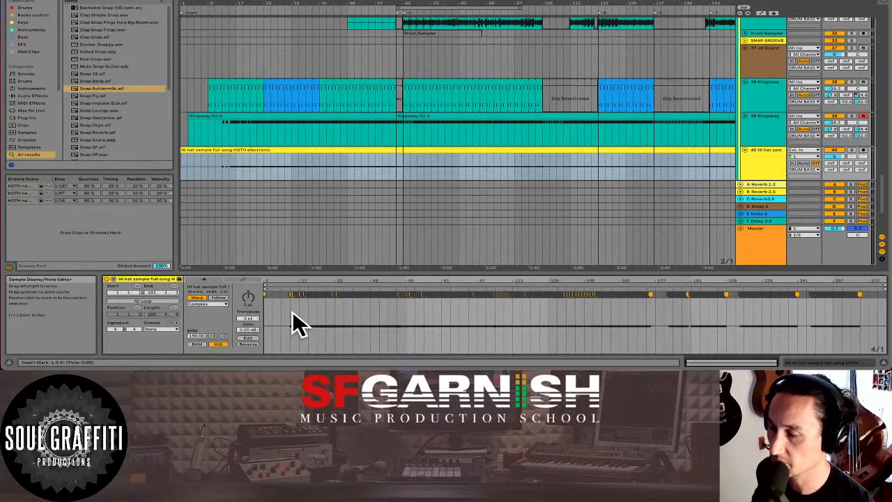
{"action": "left_click", "coordinate": [292, 311]}
{"action": "key", "text": "plus"}
{"action": "key", "text": "plus"}
{"action": "key", "text": "plus"}
{"action": "key", "text": "plus"}
{"action": "key", "text": "plus"}
{"action": "key", "text": "plus"}
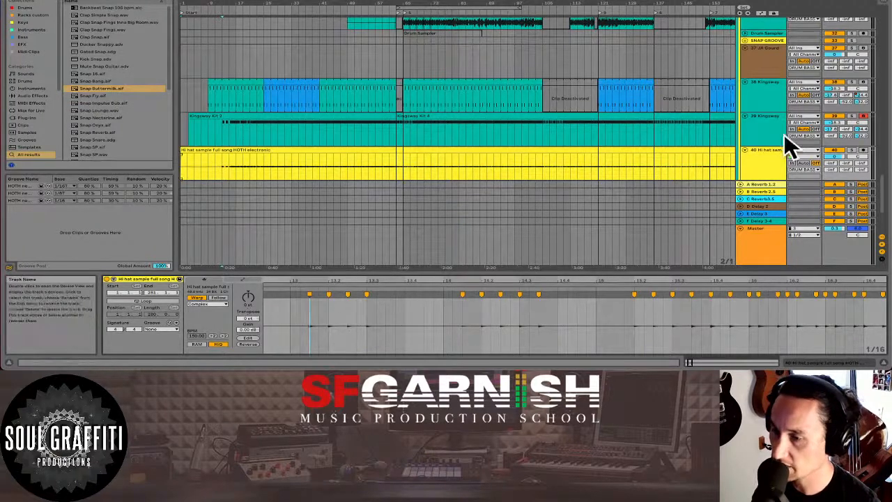
- Solo track 40 and listen to the warped hi-hat clip from several points, including bars 13, 41, 35 and 31
{"action": "left_click", "coordinate": [850, 149]}
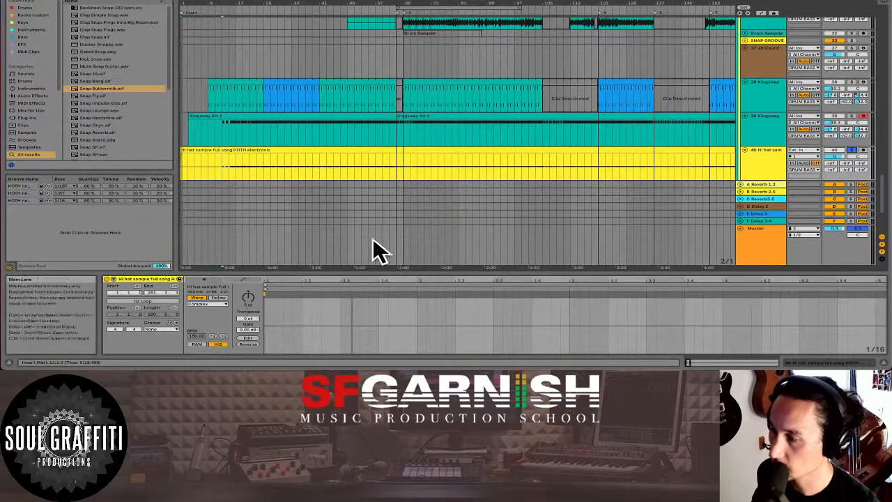
{"action": "key", "text": "space"}
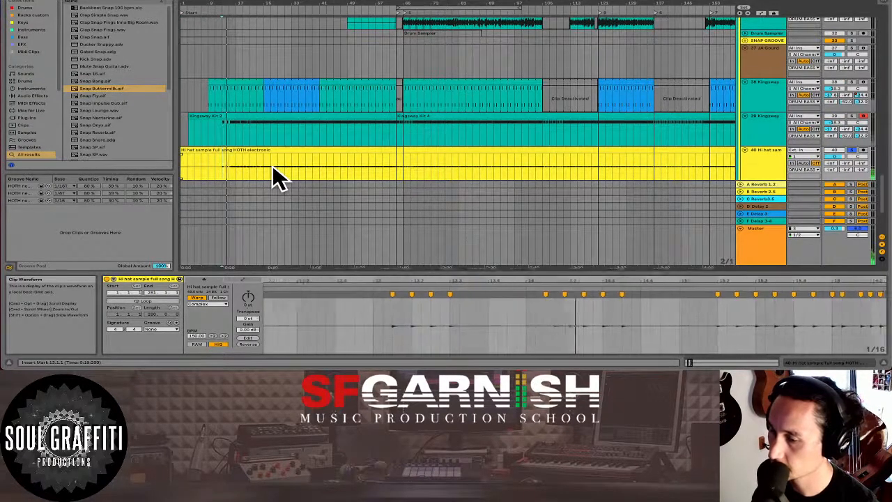
{"action": "left_click", "coordinate": [320, 167]}
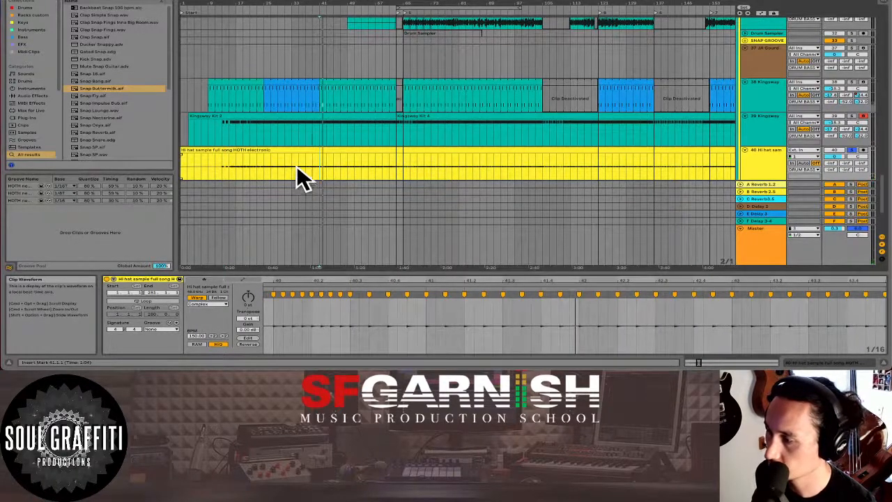
{"action": "left_click", "coordinate": [296, 165]}
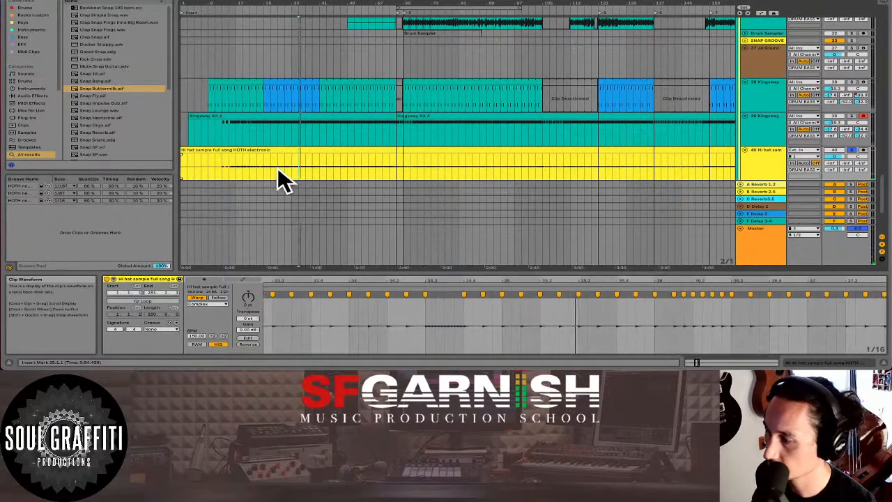
{"action": "left_click", "coordinate": [277, 167]}
{"action": "left_click", "coordinate": [284, 167]}
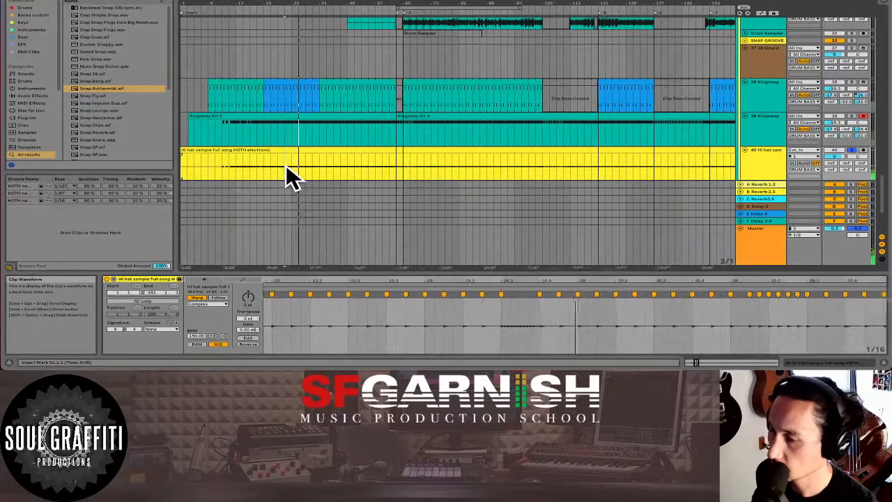
- Assign the "HOTH new Reggae - 16 Quantize-1" groove to the hi-hat clip and commit it
{"action": "left_click", "coordinate": [174, 328]}
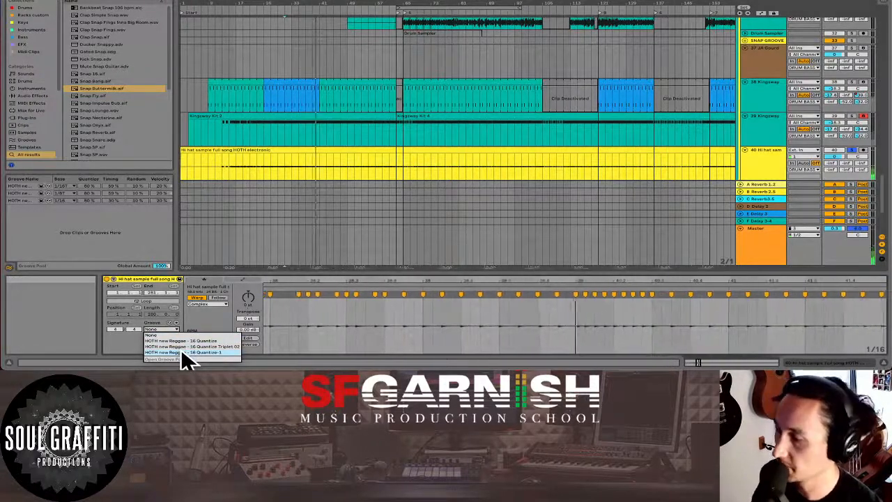
{"action": "left_click", "coordinate": [180, 352]}
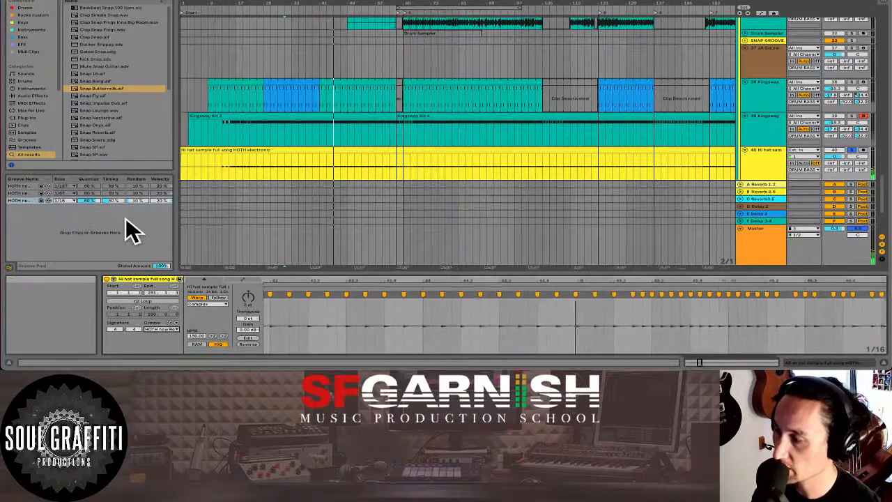
{"action": "left_click", "coordinate": [177, 322]}
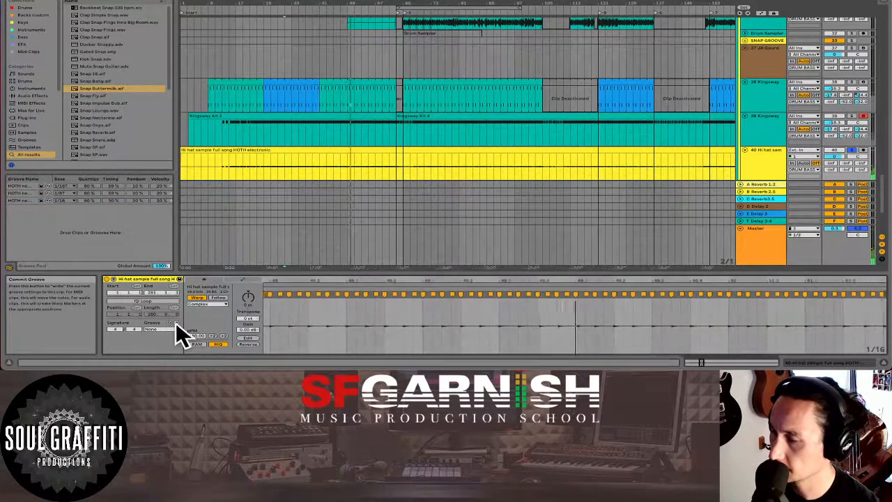
- Try the "16 Quantize Triplet 02" groove, switch back to "HOTH new Reggae - 16 Quantize-1" and commit it, accepting the volume envelope overwrite
{"action": "left_click", "coordinate": [172, 329]}
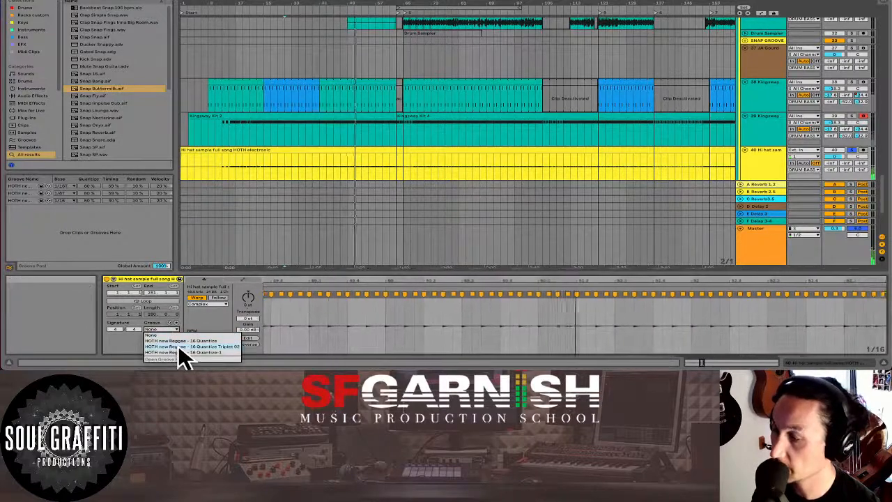
{"action": "left_click", "coordinate": [178, 346]}
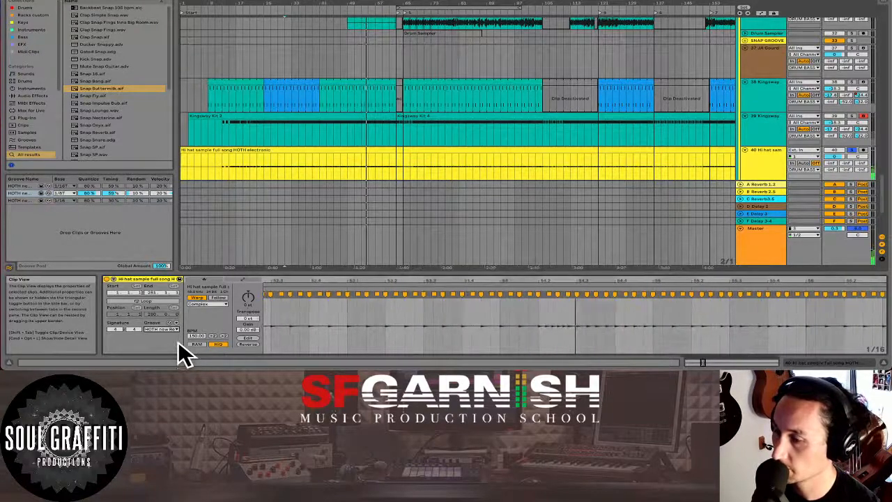
{"action": "left_click", "coordinate": [176, 330]}
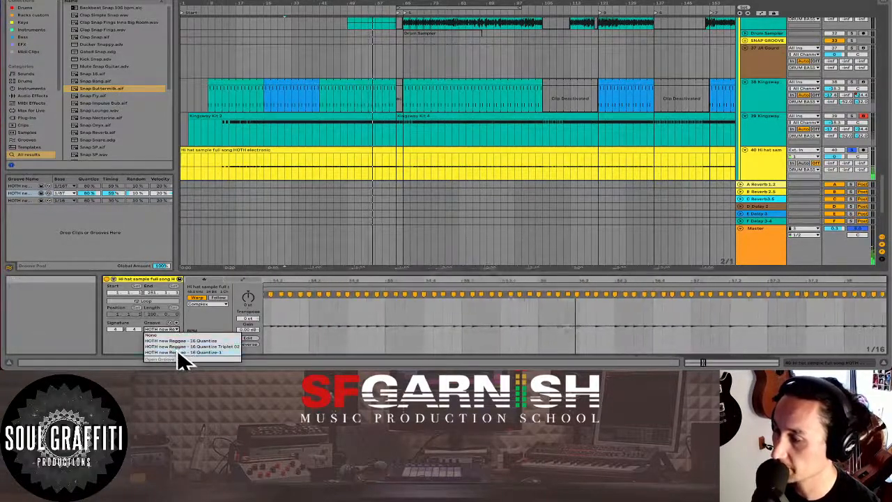
{"action": "left_click", "coordinate": [177, 349]}
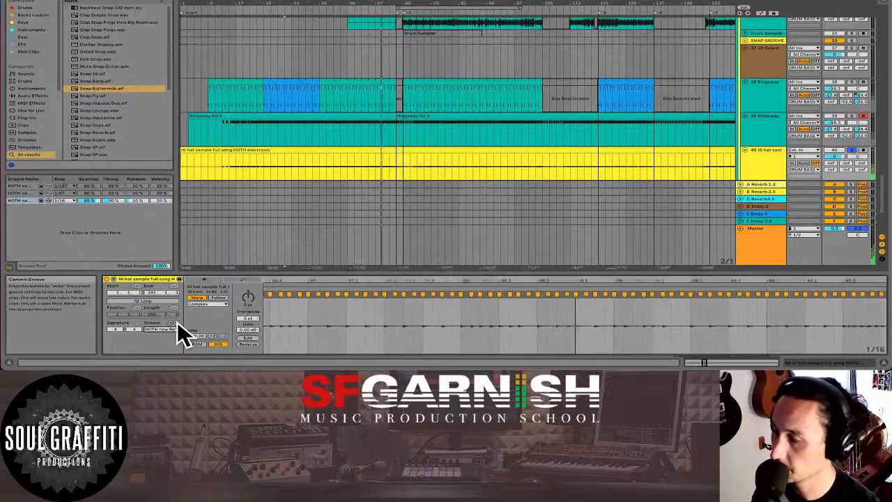
{"action": "left_click", "coordinate": [177, 322]}
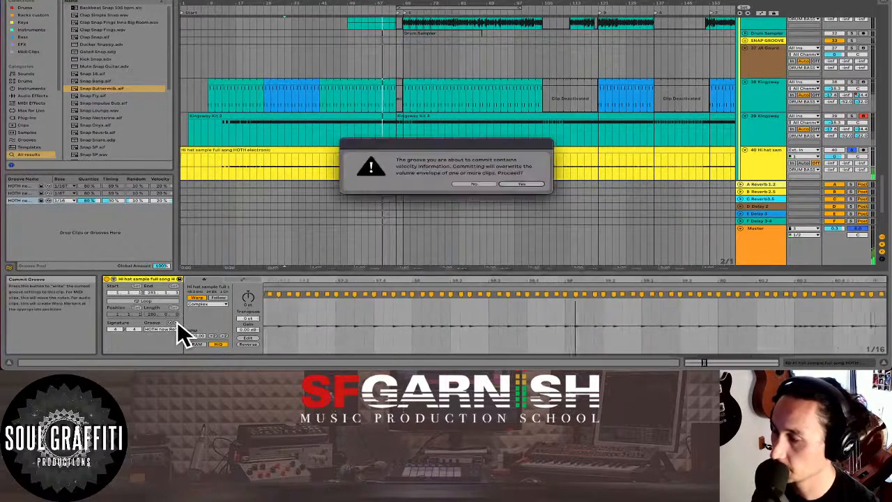
{"action": "left_click", "coordinate": [531, 184]}
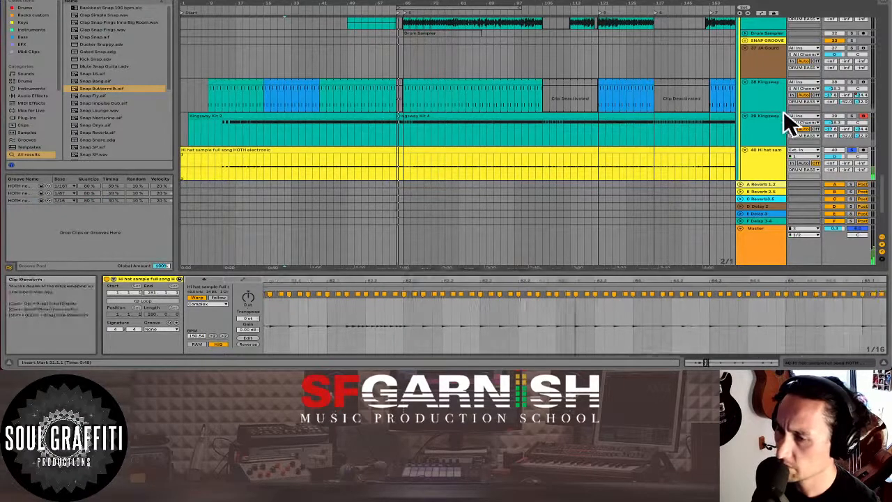
- Solo tracks 39 and 40 together and pan track 39 to 50R and track 40 to 50L
{"action": "left_click", "coordinate": [852, 116]}
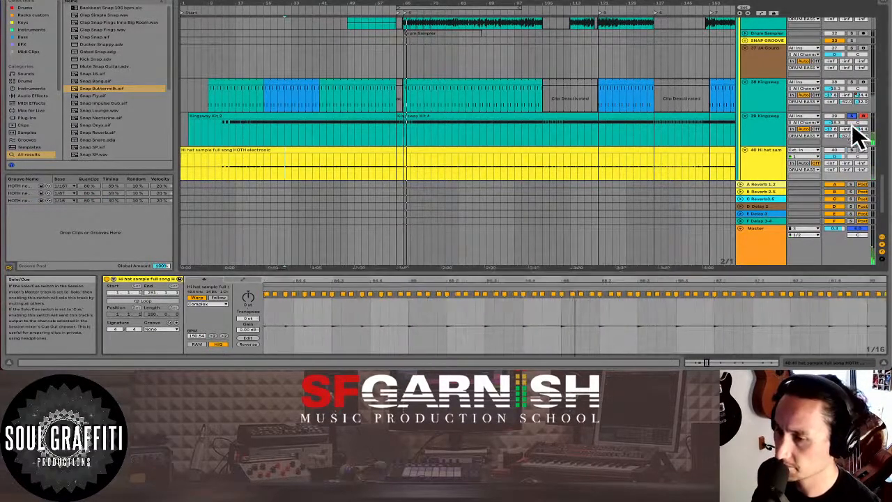
{"action": "left_click", "coordinate": [851, 149]}
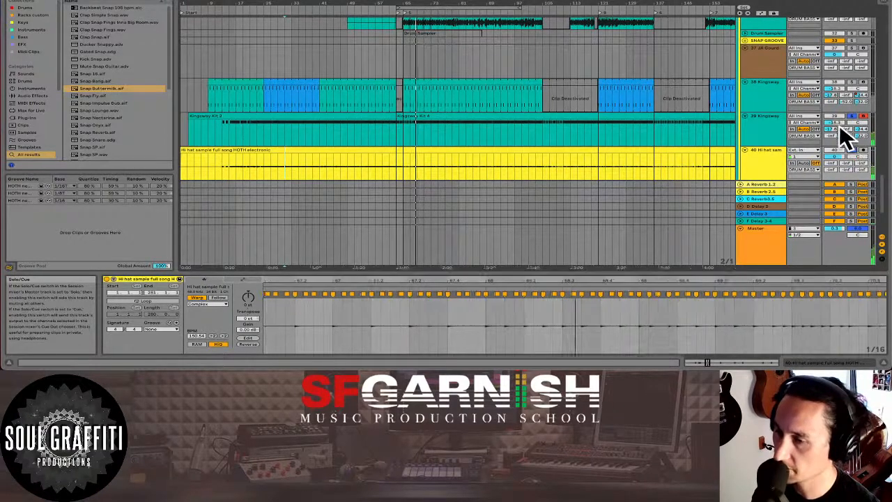
{"action": "left_click_drag", "start_coordinate": [857, 124], "coordinate": [857, 84]}
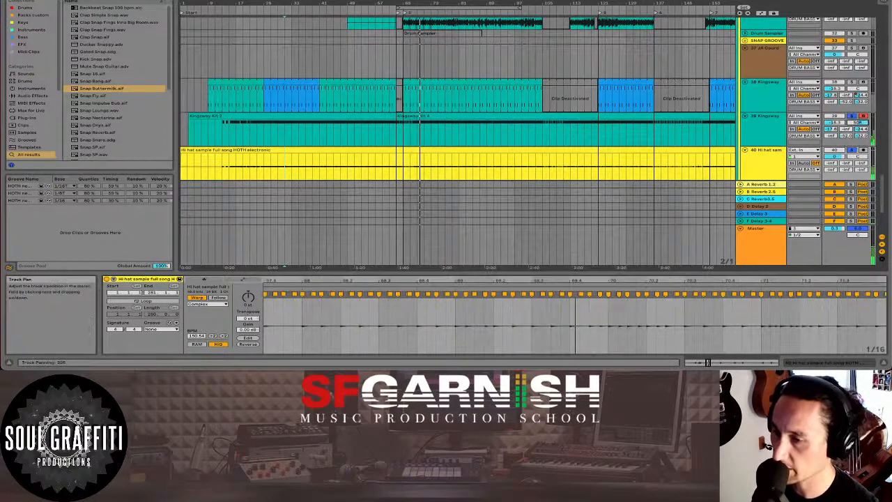
{"action": "left_click_drag", "start_coordinate": [857, 156], "coordinate": [857, 195]}
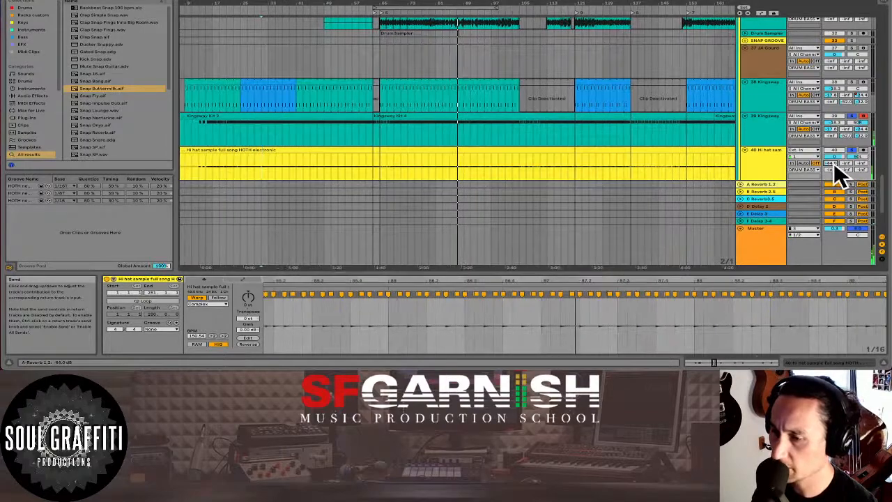
- Set track 40's A Reverb 1.2 send to about -10.6 dB, and widen its Session View mixer strip to dial in its other sends
{"action": "left_click_drag", "start_coordinate": [833, 163], "coordinate": [834, 148]}
{"action": "left_click_drag", "start_coordinate": [833, 163], "coordinate": [833, 159]}
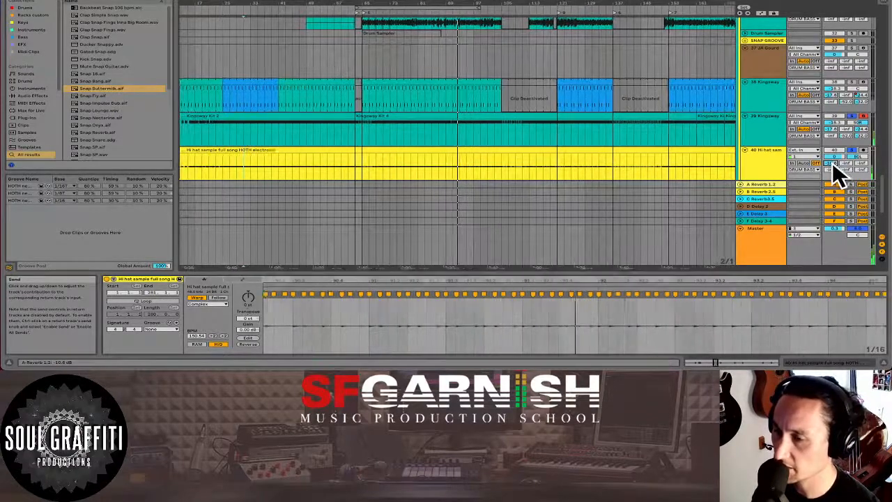
{"action": "key", "text": "Tab"}
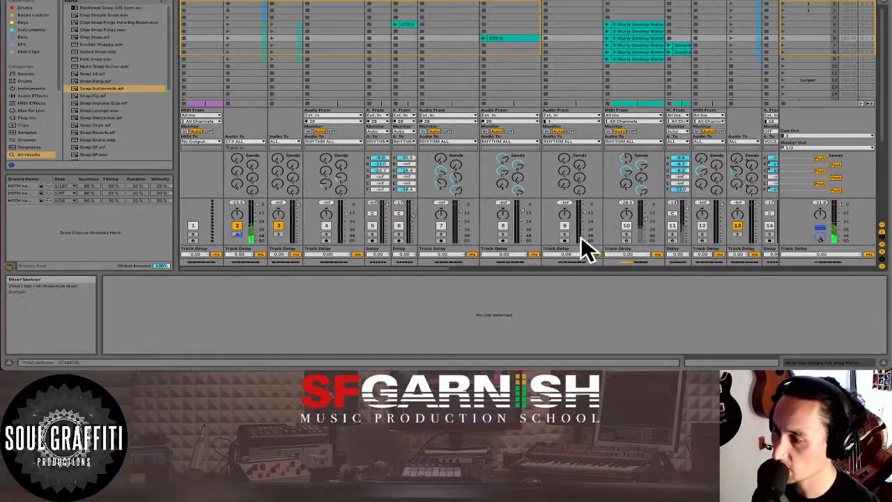
{"action": "left_click_drag", "start_coordinate": [413, 266], "coordinate": [749, 266]}
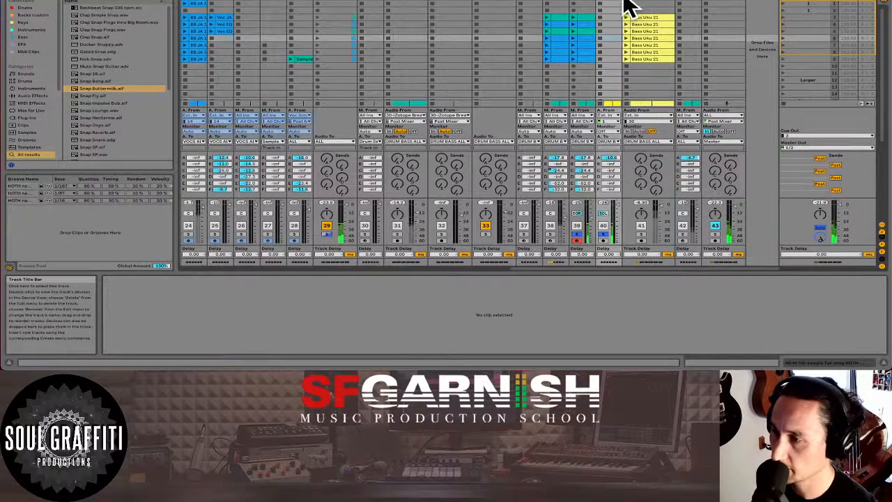
{"action": "left_click_drag", "start_coordinate": [623, 3], "coordinate": [652, 3]}
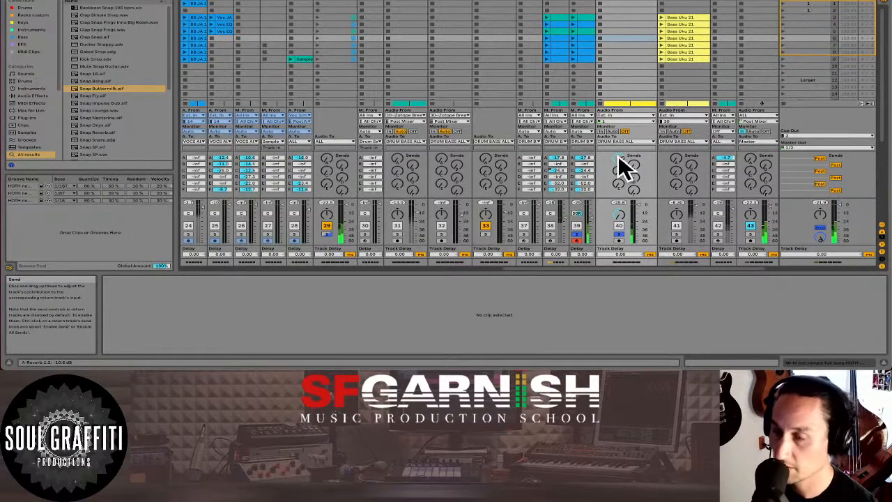
{"action": "left_click_drag", "start_coordinate": [617, 155], "coordinate": [585, 161]}
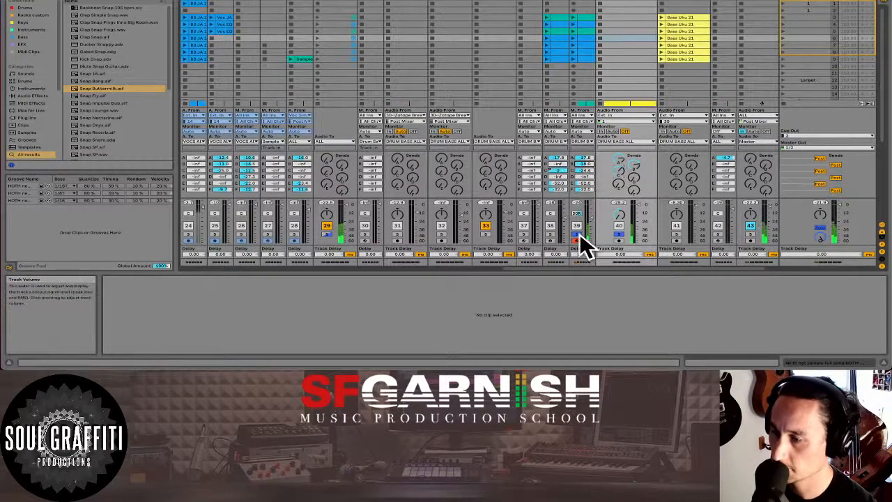
- Take the tracks out of solo to hear the full mix and adjust the volume fader of track 40
{"action": "left_click", "coordinate": [577, 233]}
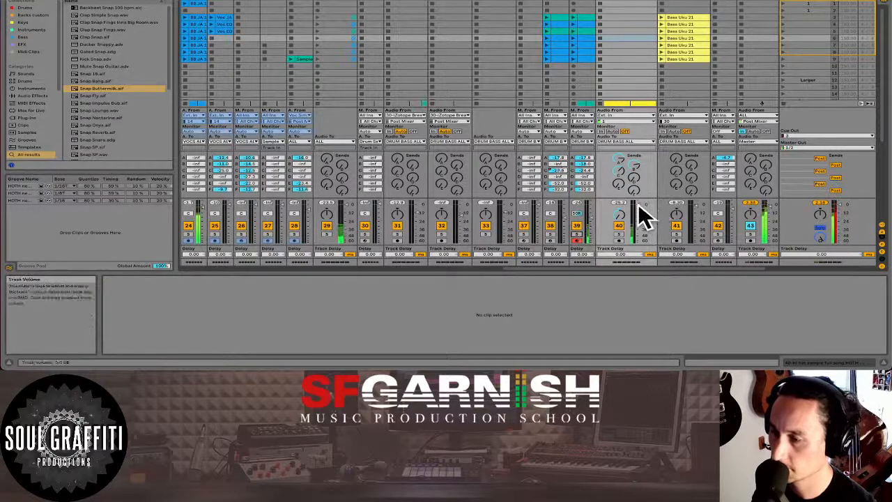
{"action": "mouse_move", "coordinate": [642, 218]}
{"action": "left_mouse_down"}
{"action": "mouse_move", "coordinate": [591, 214]}
{"action": "mouse_move", "coordinate": [641, 218]}
{"action": "left_mouse_up"}
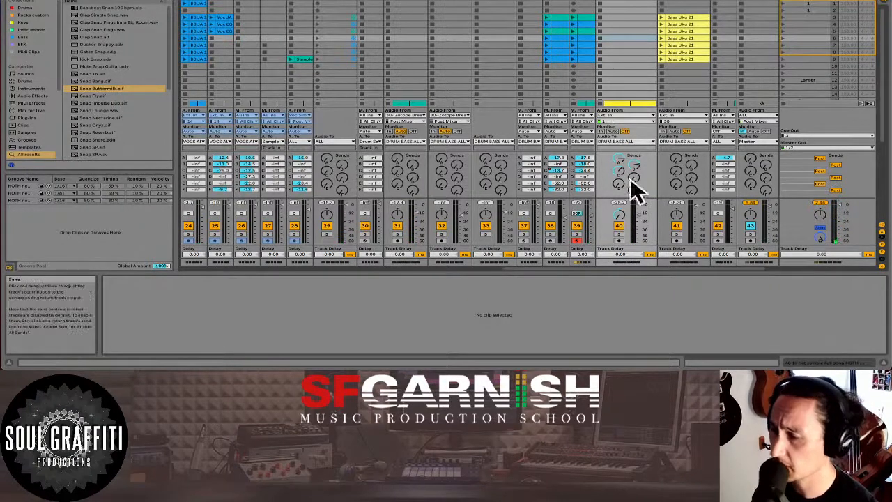
- Switch to Arrangement View and play the mix from bar 63 to check the hi-hat track's blend
{"action": "left_click", "coordinate": [585, 5]}
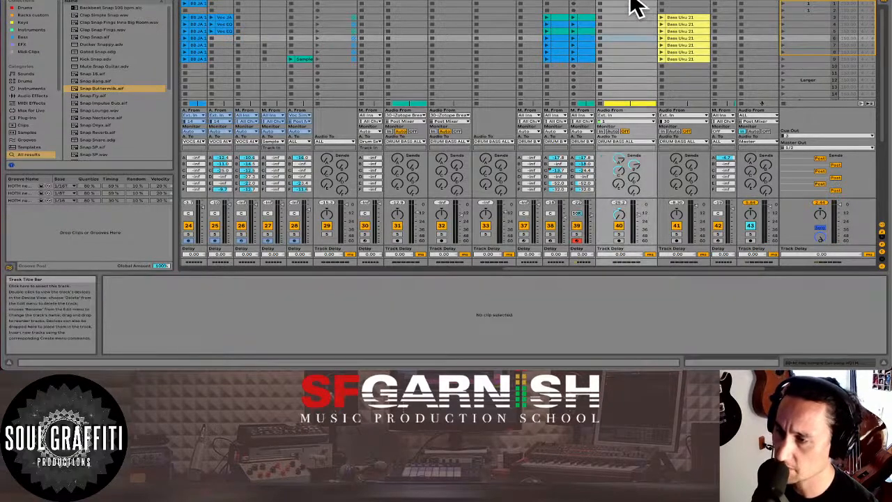
{"action": "left_click", "coordinate": [636, 6]}
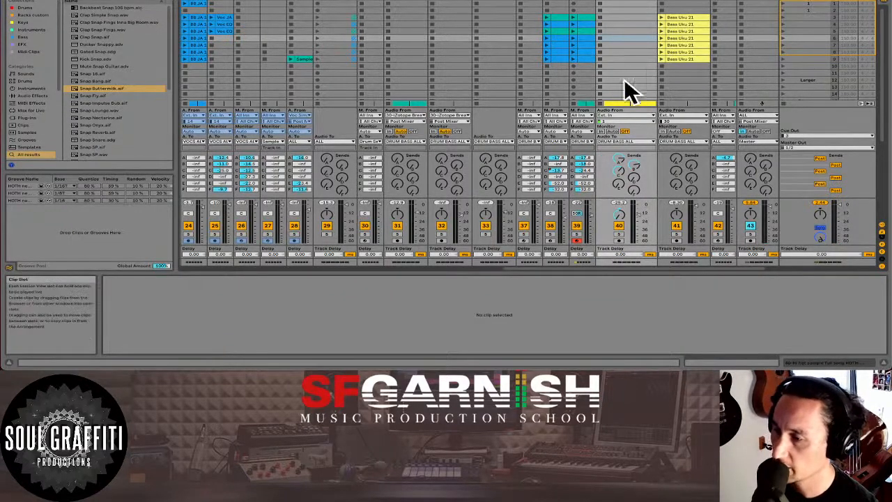
{"action": "key", "text": "Tab"}
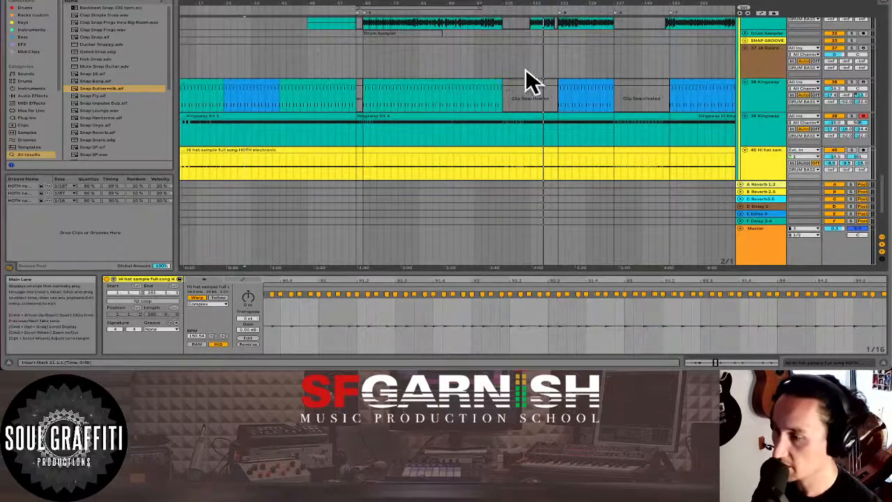
{"action": "left_click", "coordinate": [474, 168]}
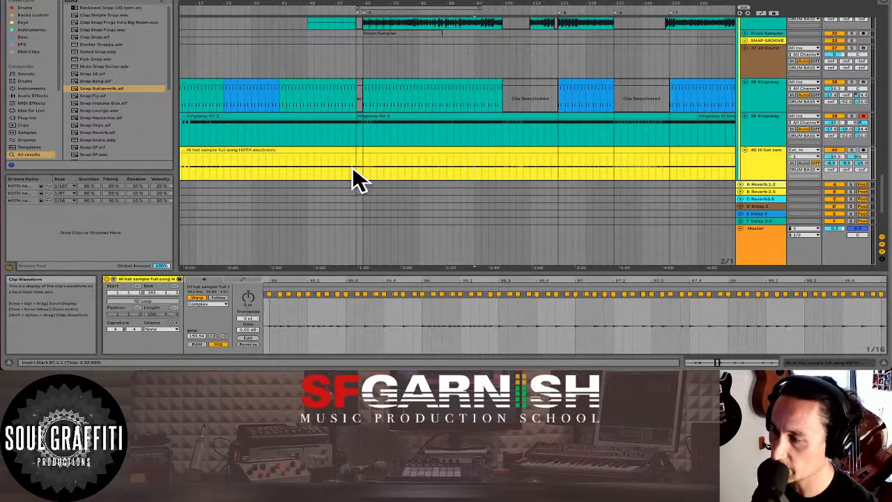
{"action": "left_click_drag", "start_coordinate": [349, 169], "coordinate": [357, 169]}
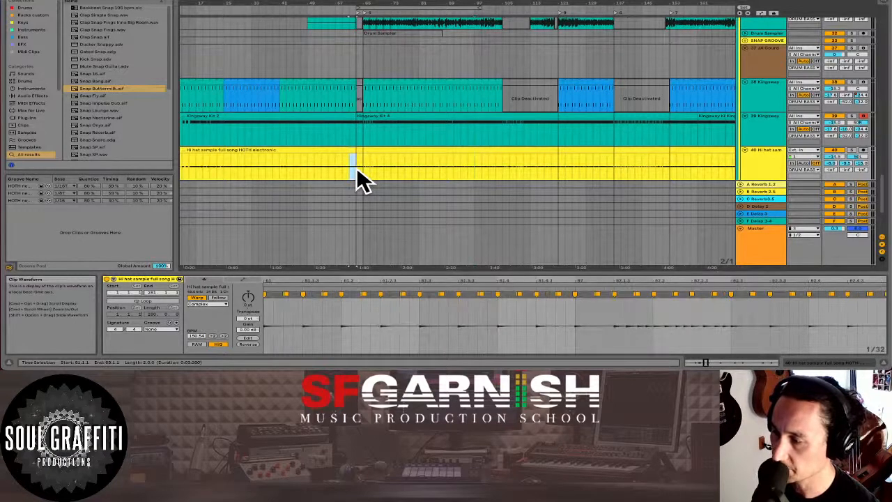
{"action": "left_click", "coordinate": [355, 167]}
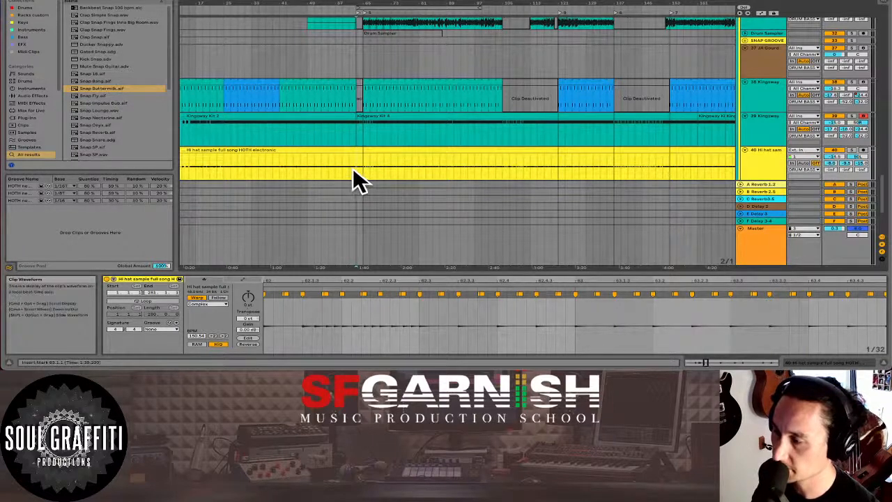
{"action": "key", "text": "space"}
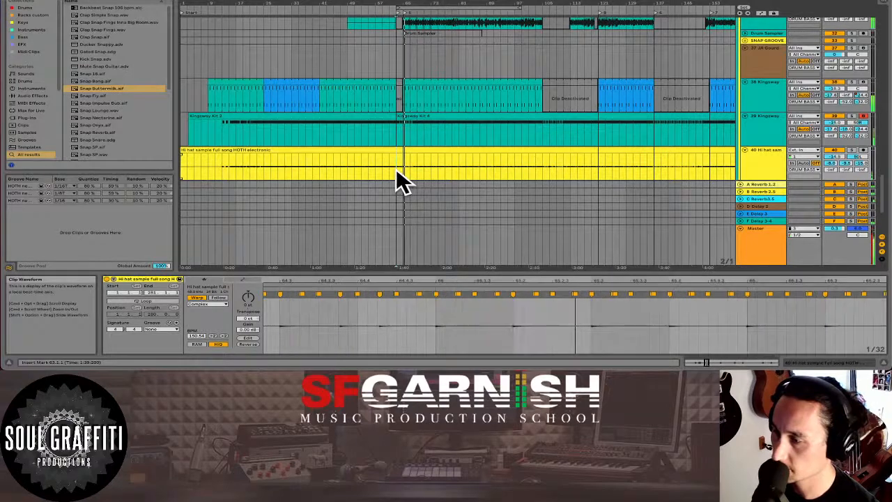
{"action": "left_click_drag", "start_coordinate": [396, 168], "coordinate": [246, 299]}
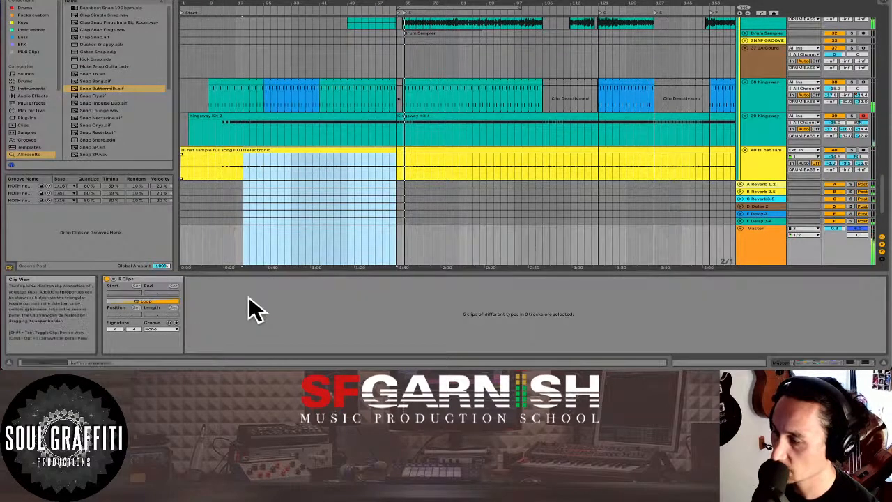
{"action": "left_click", "coordinate": [398, 166]}
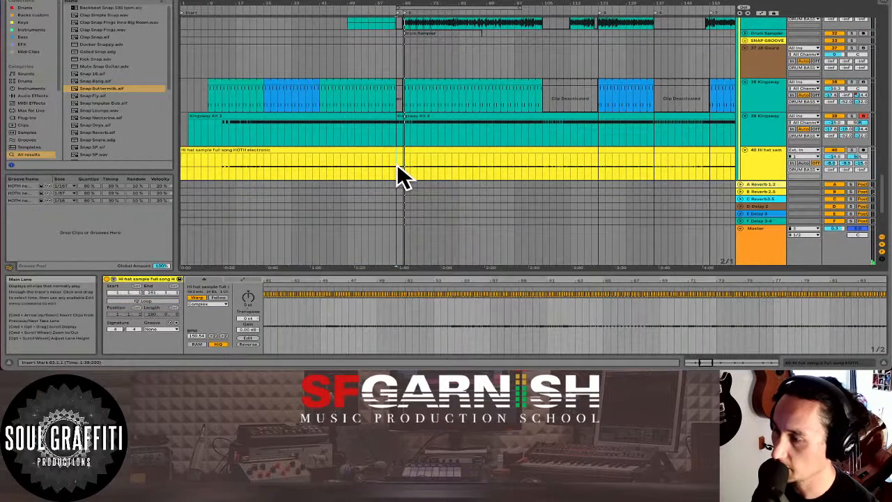
{"action": "key", "text": "space"}
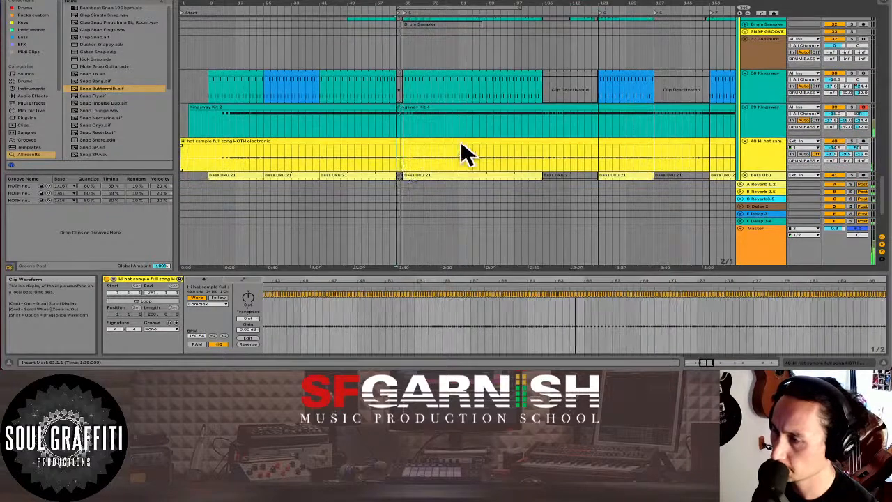
{"action": "scroll", "coordinate": [599, 147], "scroll_direction": "down", "scroll_amount": 1}
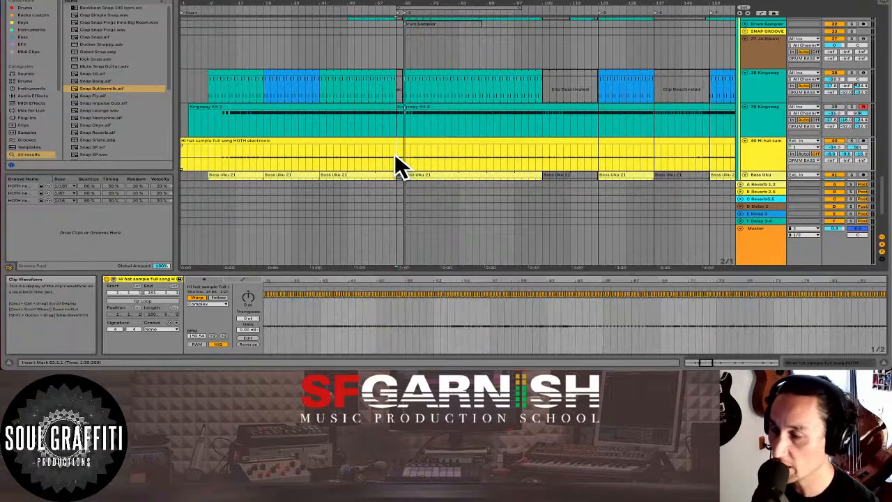
- Check the mixer parameters available in the hi-hat clip's envelopes and return to its sample settings
{"action": "left_click", "coordinate": [240, 280]}
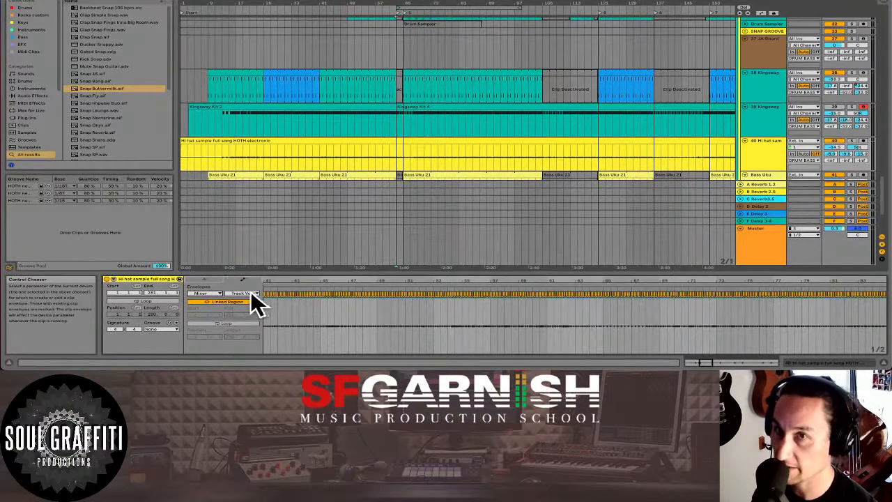
{"action": "left_click", "coordinate": [235, 292]}
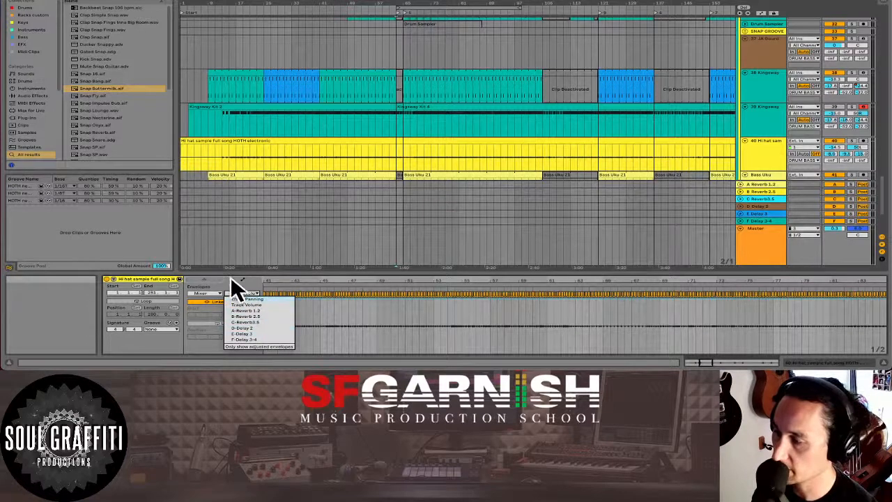
{"action": "left_click", "coordinate": [218, 292]}
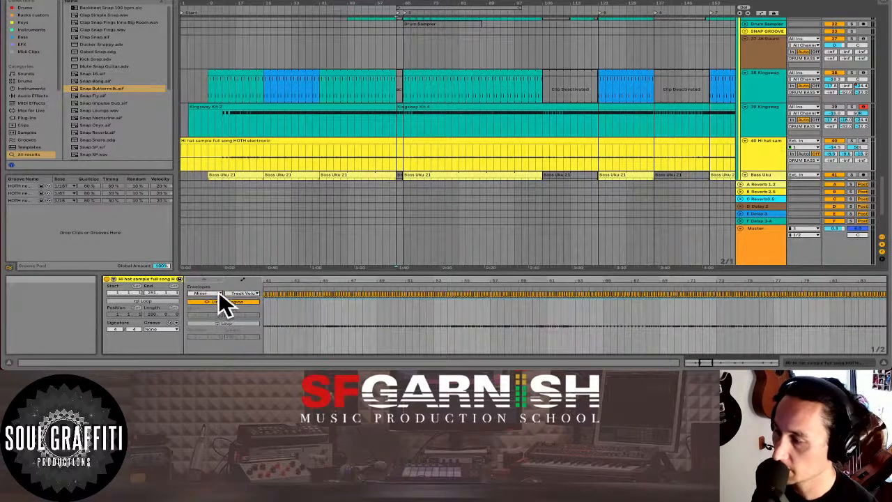
{"action": "left_click", "coordinate": [209, 278]}
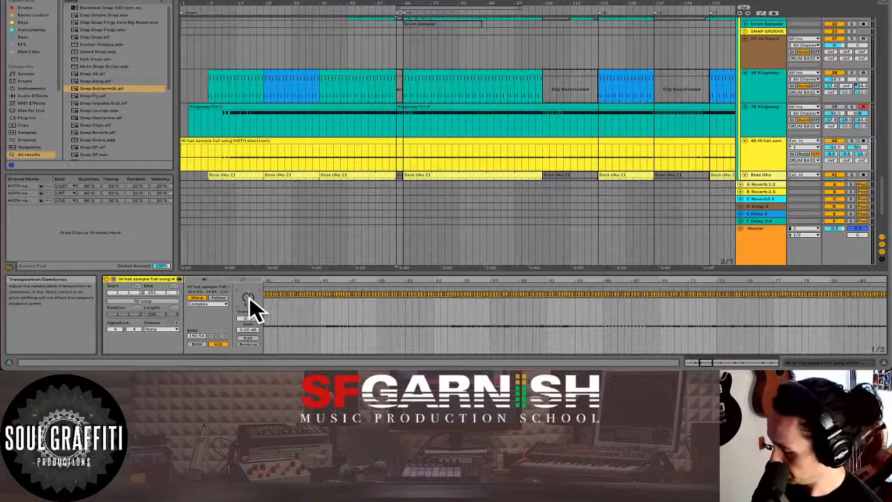
- Show the arrangement's automation and transpose the hi-hat clip to -8 st while the mix plays
{"action": "key", "text": "a"}
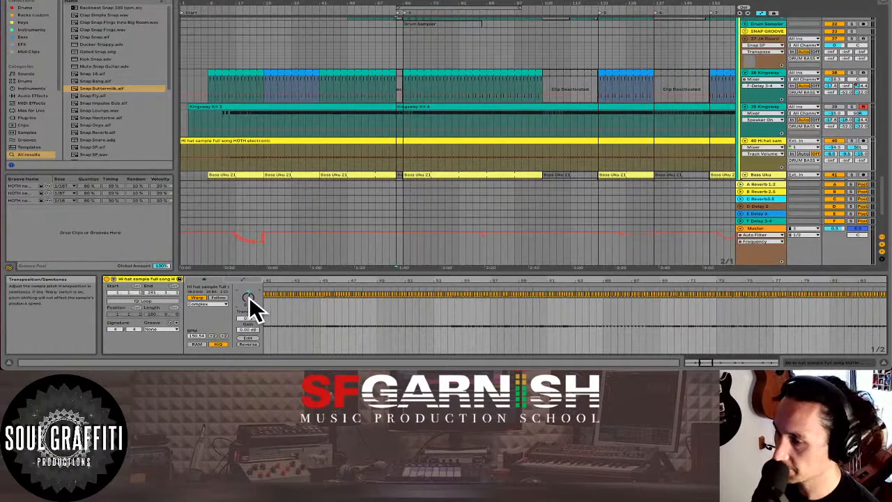
{"action": "left_click_drag", "start_coordinate": [249, 296], "coordinate": [247, 293]}
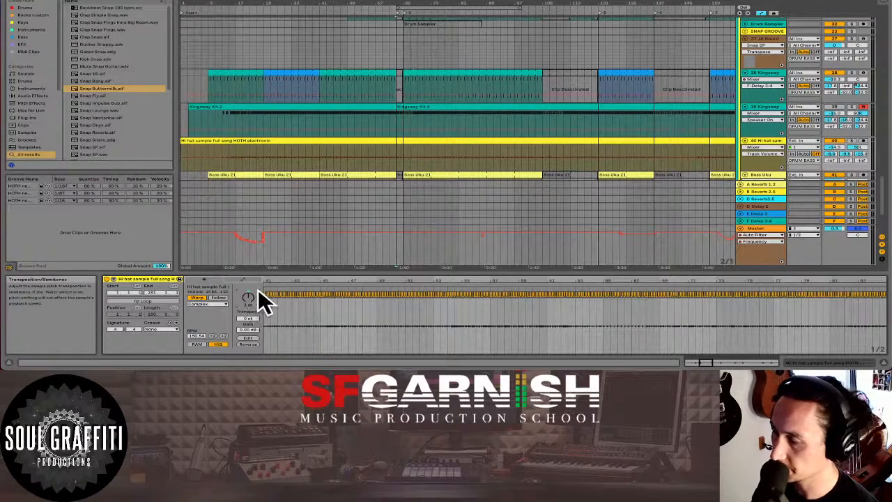
{"action": "left_click", "coordinate": [780, 146]}
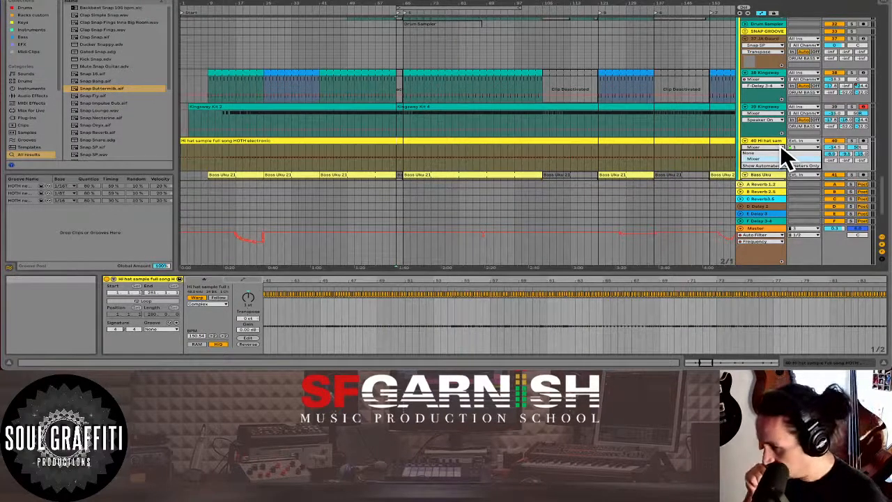
{"action": "left_click", "coordinate": [780, 145]}
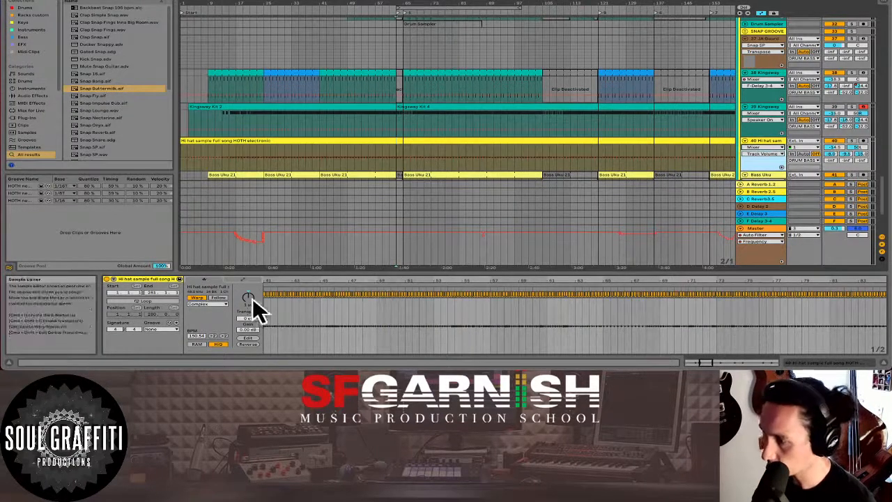
{"action": "left_click", "coordinate": [388, 163]}
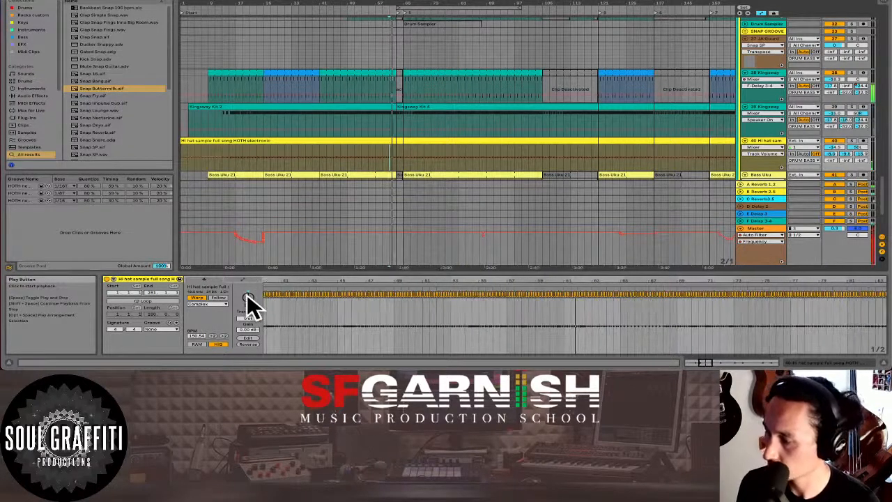
{"action": "left_click_drag", "start_coordinate": [247, 297], "coordinate": [248, 303]}
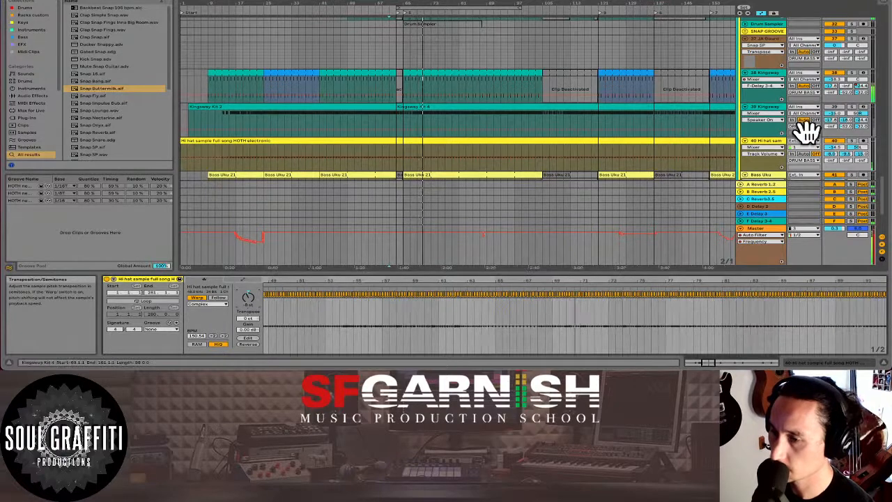
- Reset track 40's volume to 0 dB and delete its Track Volume automation
{"action": "left_click", "coordinate": [838, 147]}
{"action": "key", "text": "Delete"}
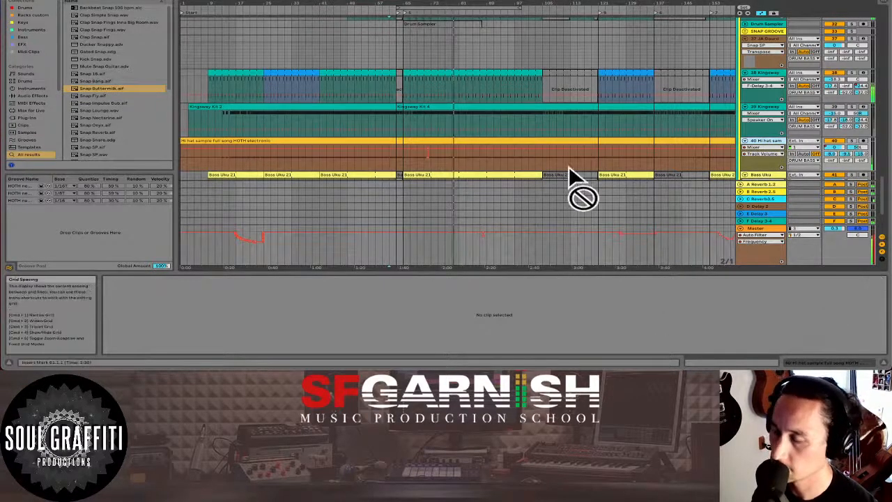
{"action": "left_click", "coordinate": [421, 162]}
{"action": "left_click_drag", "start_coordinate": [424, 162], "coordinate": [830, 144]}
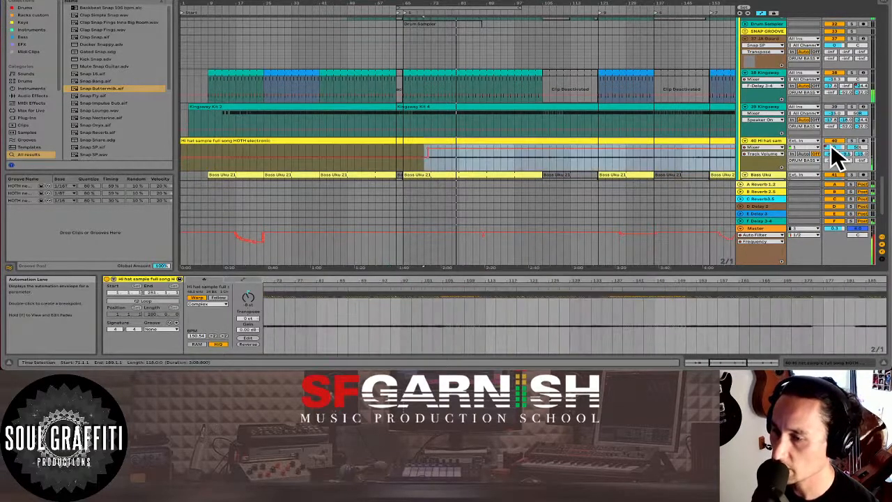
{"action": "right_click", "coordinate": [830, 144]}
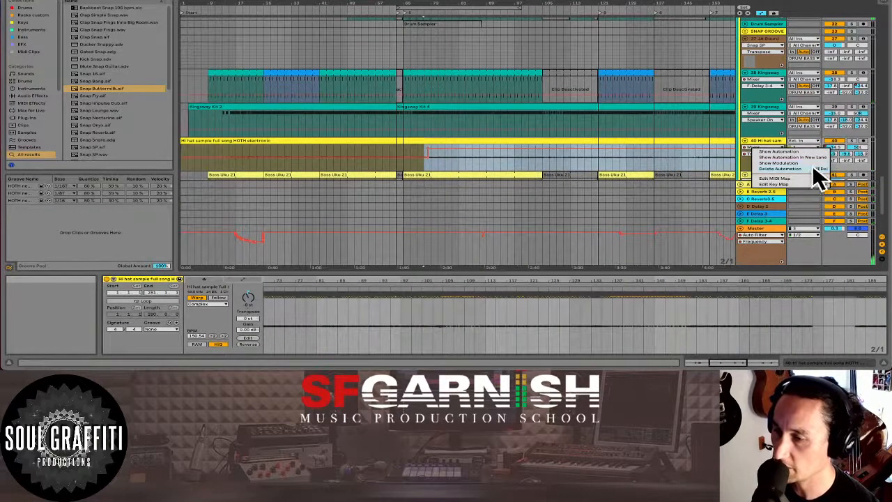
{"action": "left_click", "coordinate": [781, 167]}
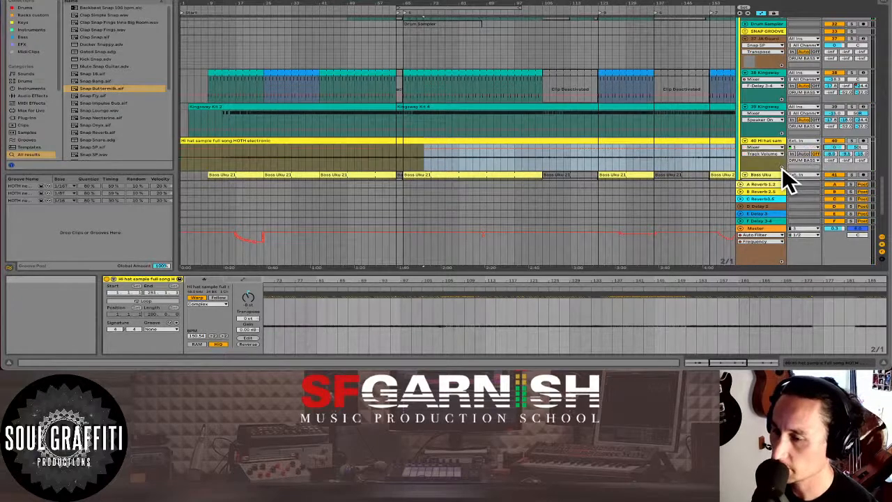
- Transpose the hi-hat clip to 14 st and solo track 40
{"action": "left_click", "coordinate": [397, 159]}
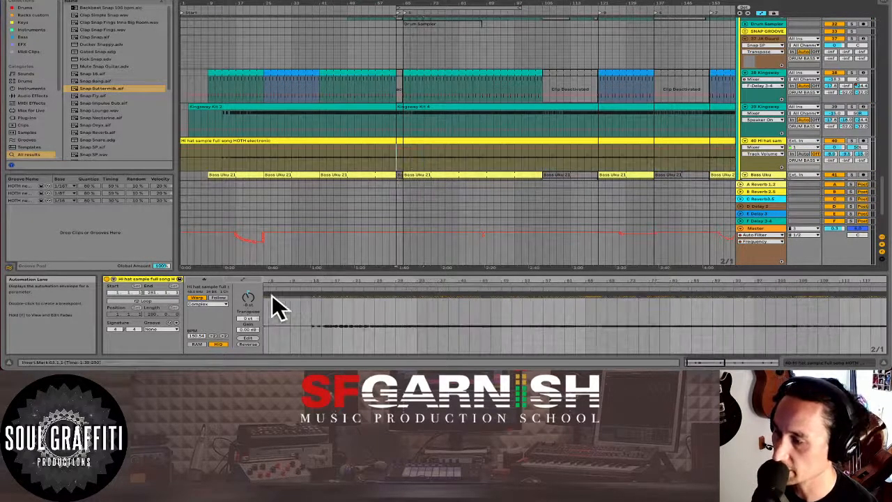
{"action": "left_click_drag", "start_coordinate": [249, 297], "coordinate": [249, 308]}
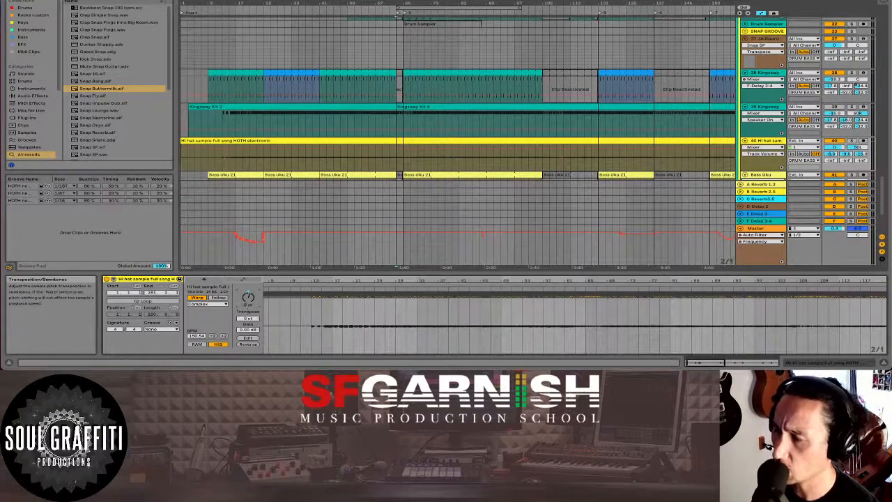
{"action": "left_click", "coordinate": [402, 162]}
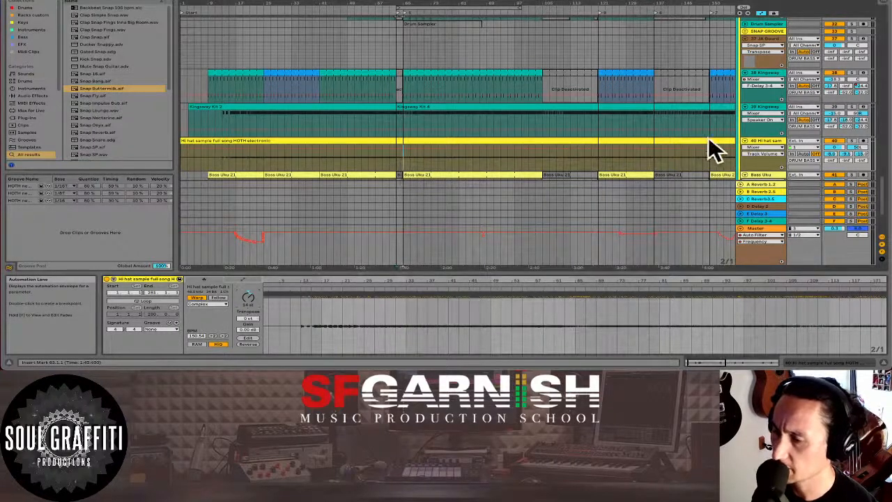
{"action": "key", "text": "shift+End"}
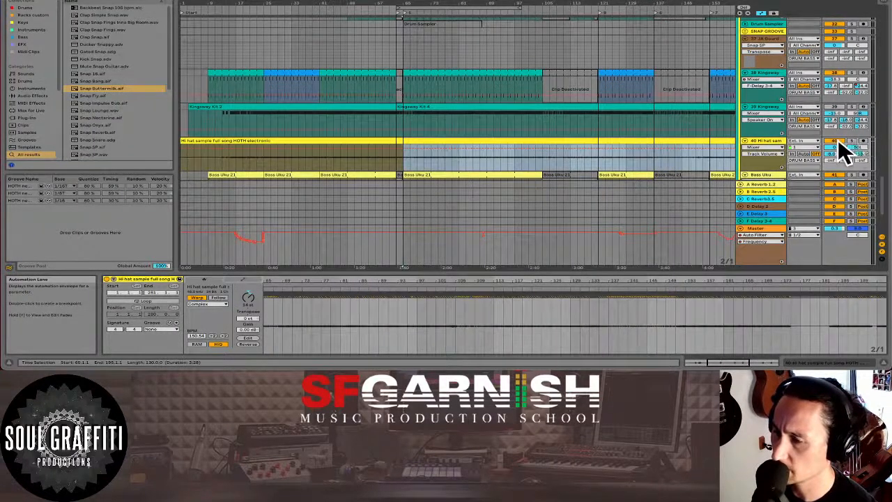
{"action": "left_click", "coordinate": [837, 140]}
{"action": "left_click", "coordinate": [850, 138]}
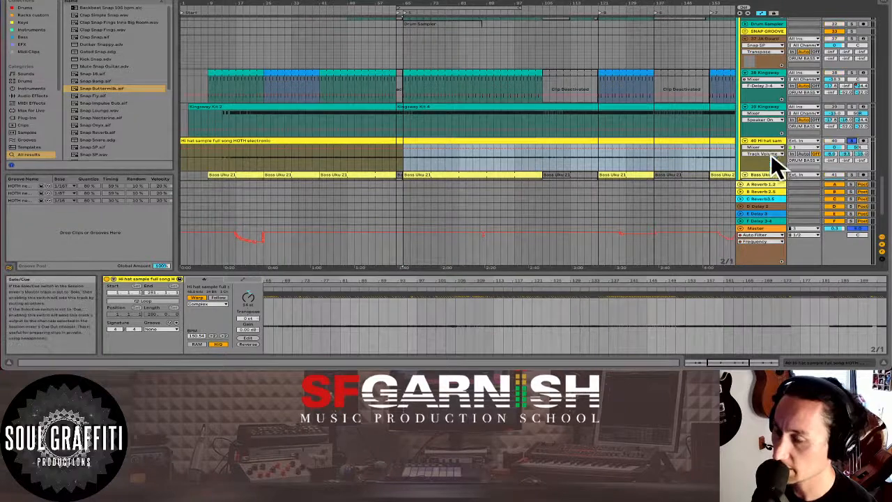
- Set the hi-hat clip's transposition to 7 st while playing it soloed from bar 65, and switch the solo to track 39
{"action": "left_click", "coordinate": [403, 159]}
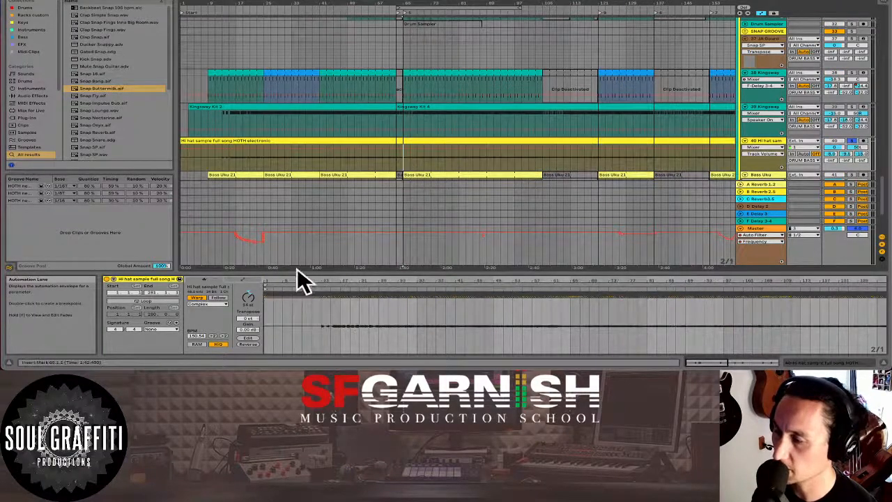
{"action": "left_click_drag", "start_coordinate": [262, 297], "coordinate": [248, 298]}
{"action": "key", "text": "space"}
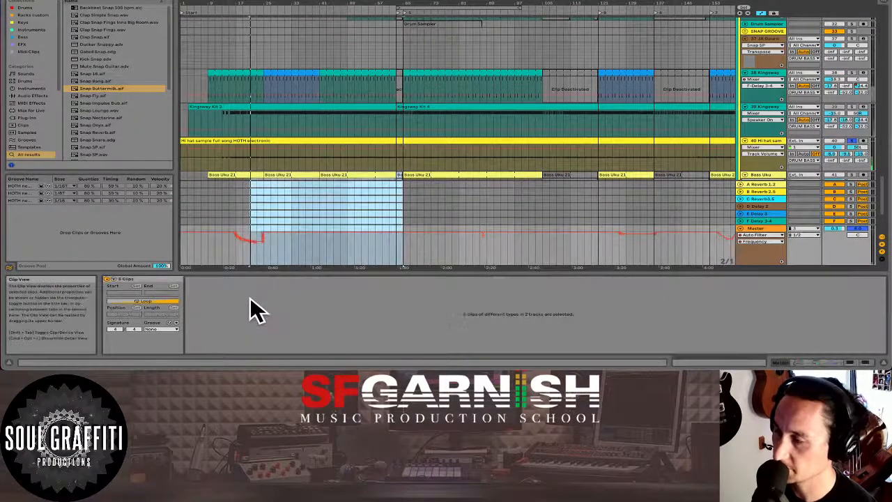
{"action": "left_click", "coordinate": [403, 162]}
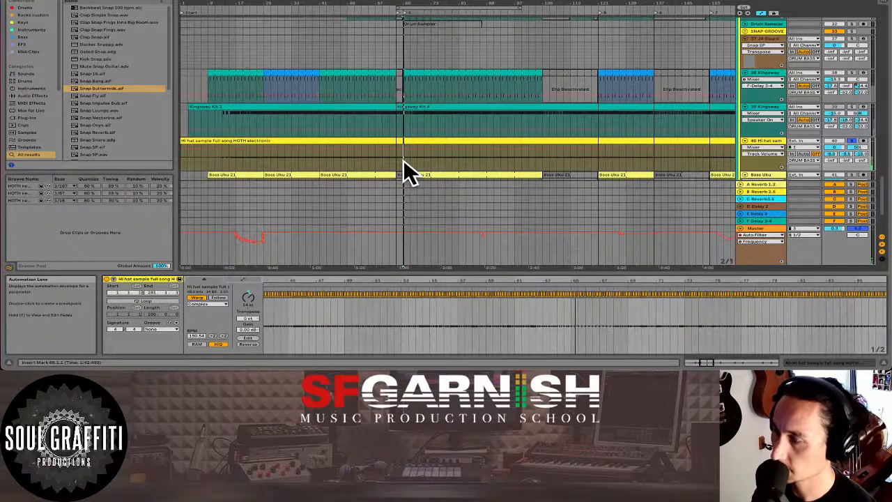
{"action": "mouse_move", "coordinate": [250, 297]}
{"action": "left_mouse_down"}
{"action": "mouse_move", "coordinate": [250, 285]}
{"action": "mouse_move", "coordinate": [249, 307]}
{"action": "left_mouse_up"}
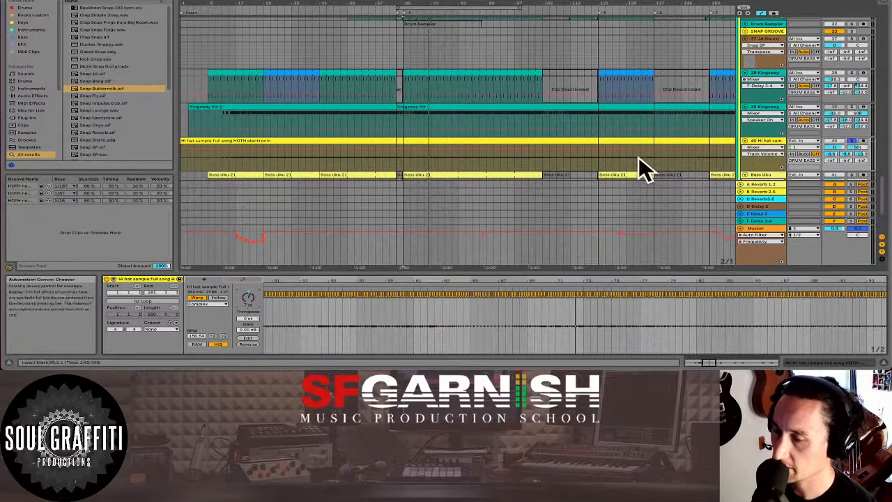
{"action": "left_click", "coordinate": [850, 106]}
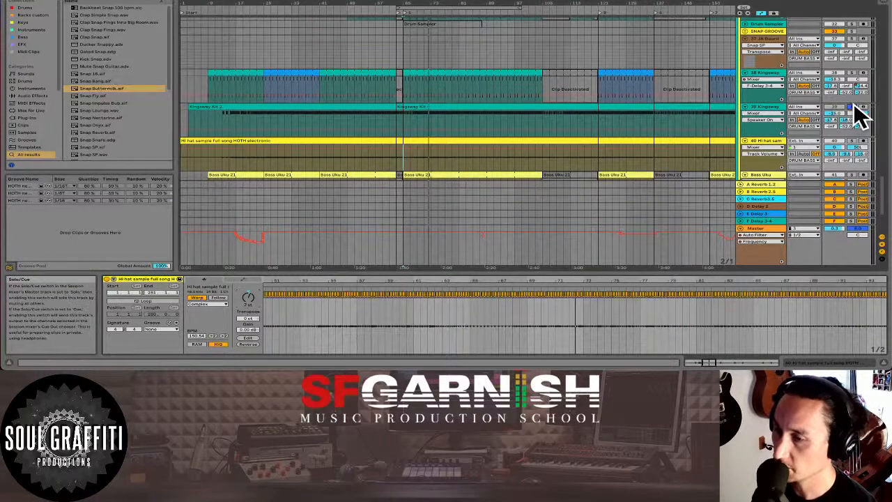
- Place the insert marker at 63.1.1 on track 39 and show that track's clip in Session View
{"action": "left_click", "coordinate": [396, 121]}
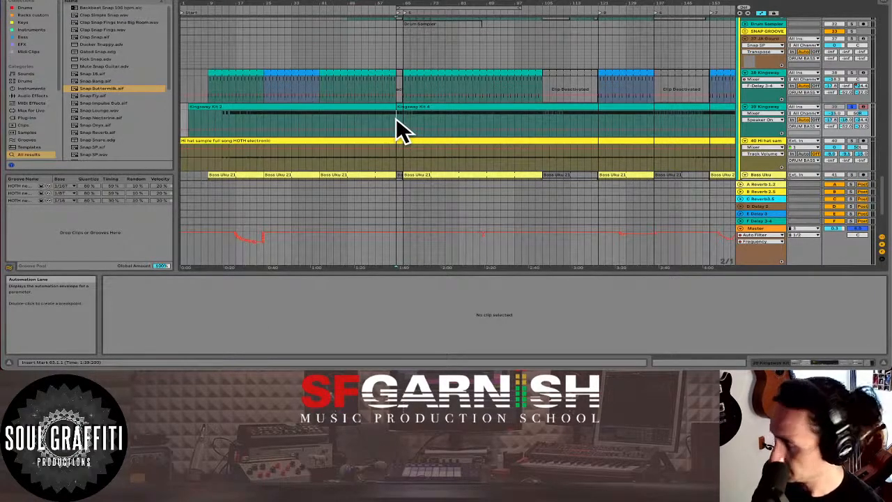
{"action": "key", "text": "Tab"}
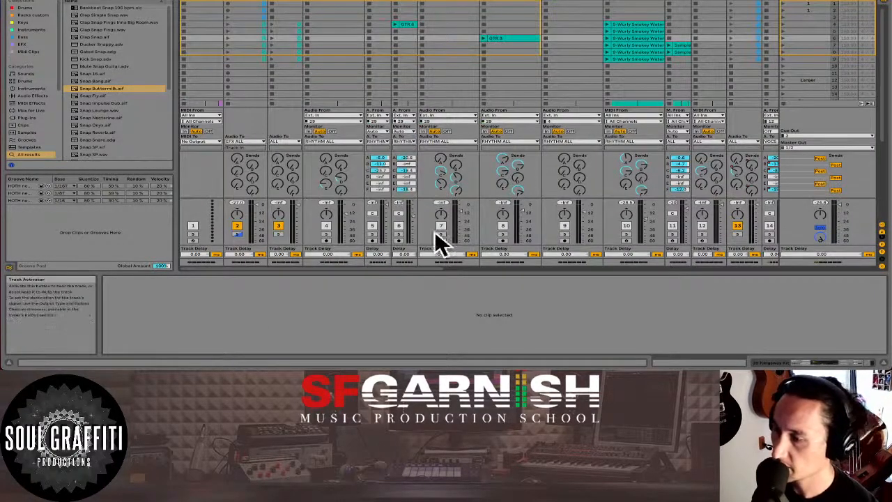
{"action": "left_click_drag", "start_coordinate": [371, 266], "coordinate": [711, 256]}
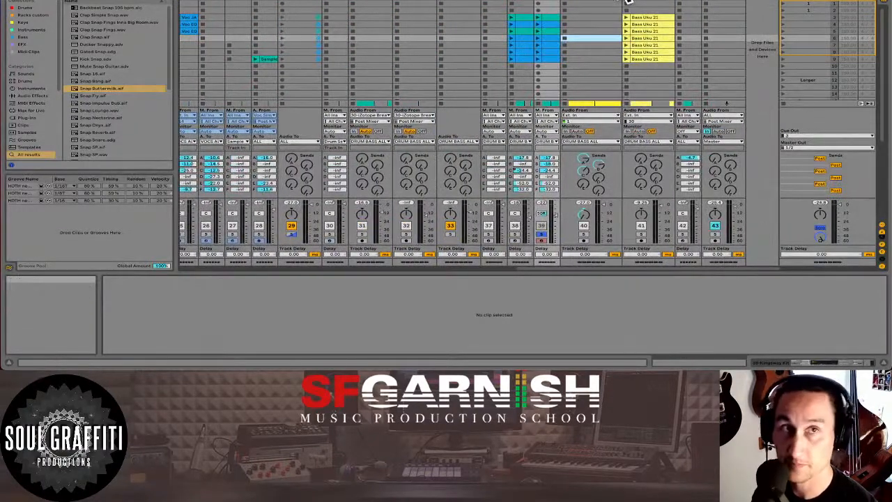
{"action": "left_click", "coordinate": [589, 1]}
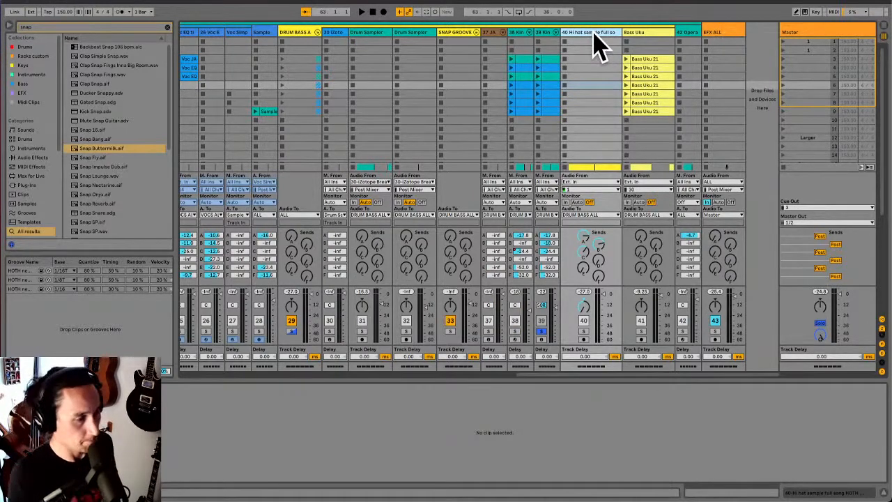
{"action": "left_click", "coordinate": [547, 35]}
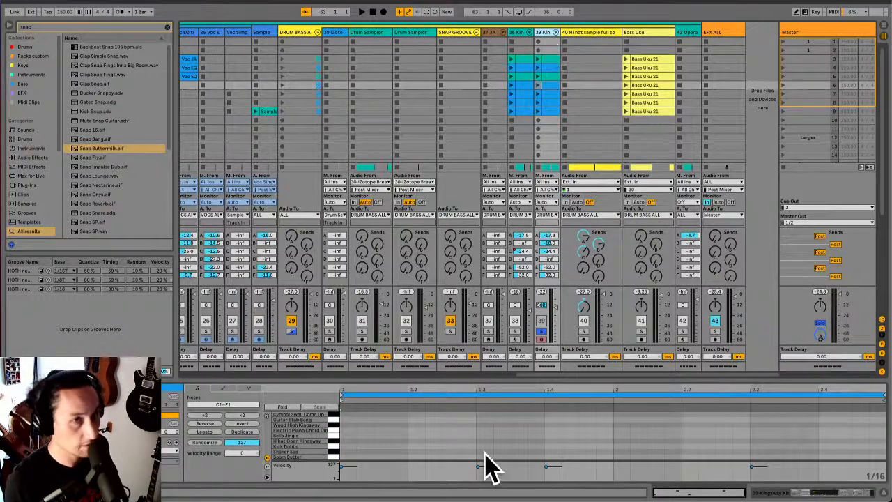
- Show the track 39 clip's envelopes and look through the Kingsway Kit device list for the hi-hat
{"action": "left_click", "coordinate": [224, 390]}
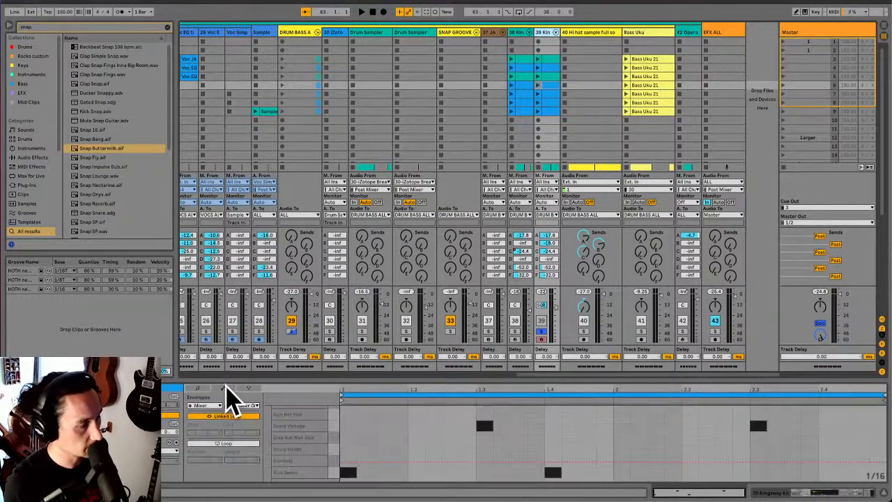
{"action": "left_click", "coordinate": [215, 407]}
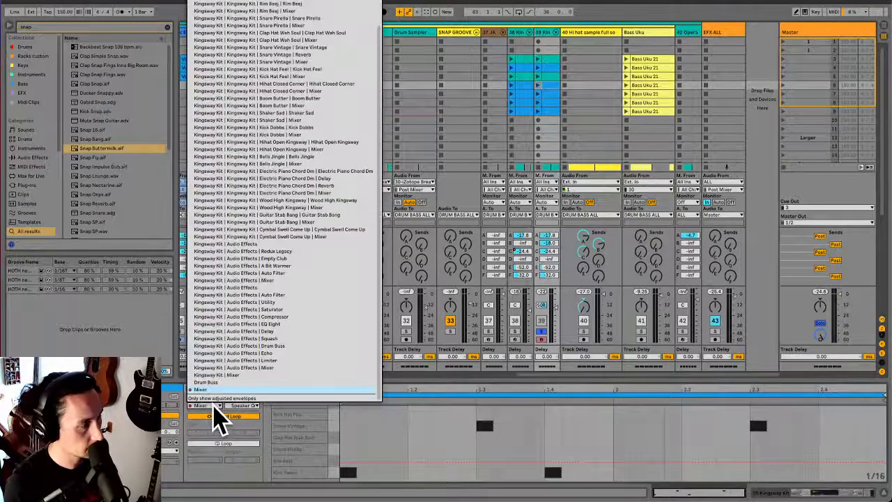
{"action": "scroll", "coordinate": [271, 188], "scroll_direction": "up", "scroll_amount": 2}
{"action": "scroll", "coordinate": [273, 188], "scroll_direction": "down", "scroll_amount": 2}
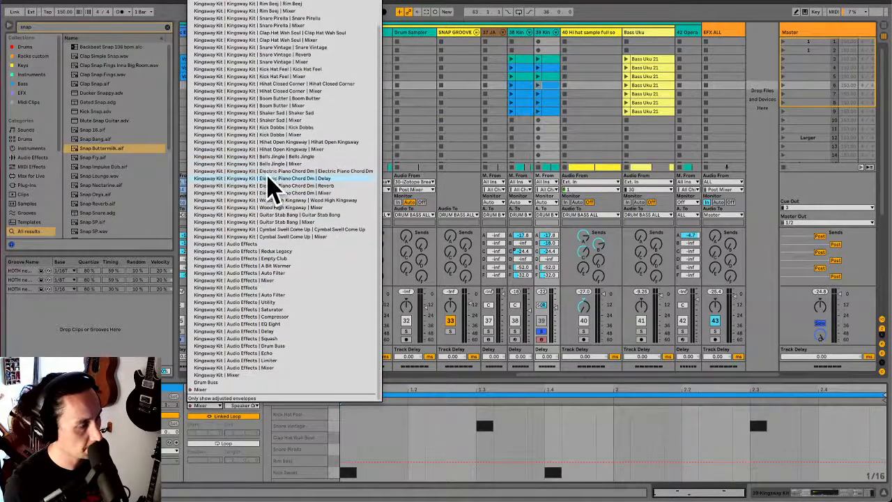
{"action": "scroll", "coordinate": [273, 186], "scroll_direction": "up", "scroll_amount": 2}
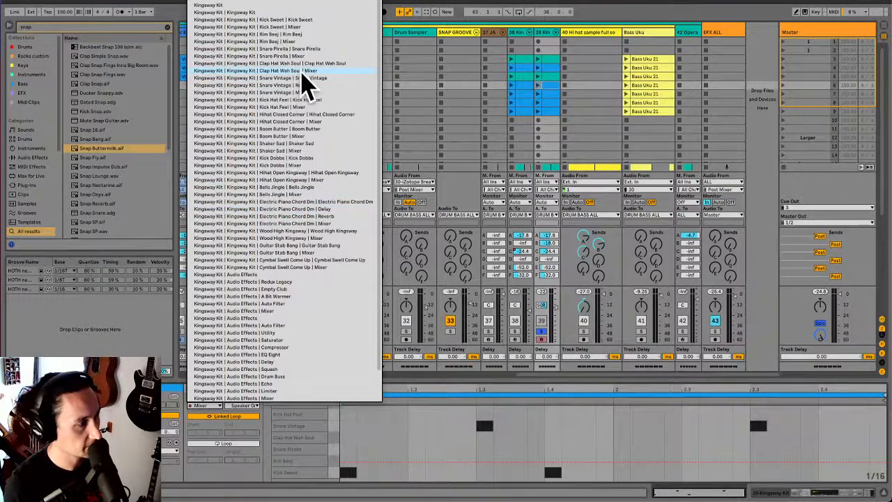
{"action": "left_click", "coordinate": [161, 384]}
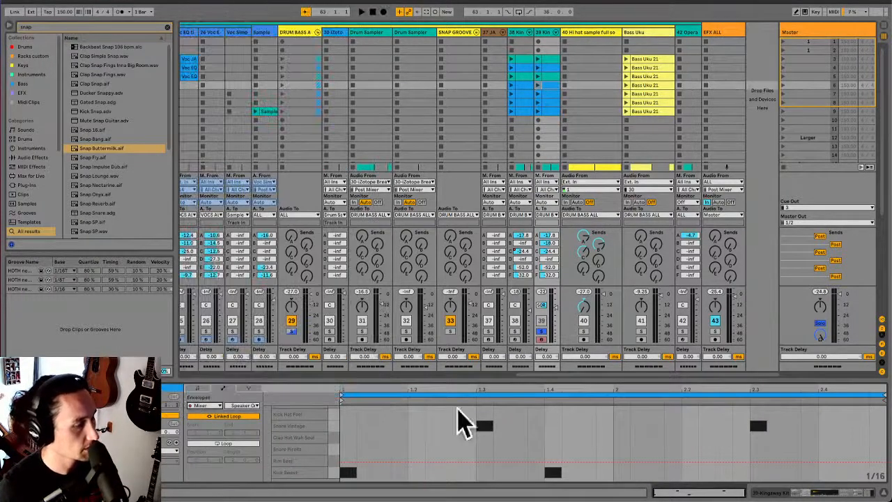
- On the Hihat Closed Corner pad, warp the sample as 1 beat in Complex mode and set it to One-Shot playback
{"action": "left_click", "coordinate": [813, 492]}
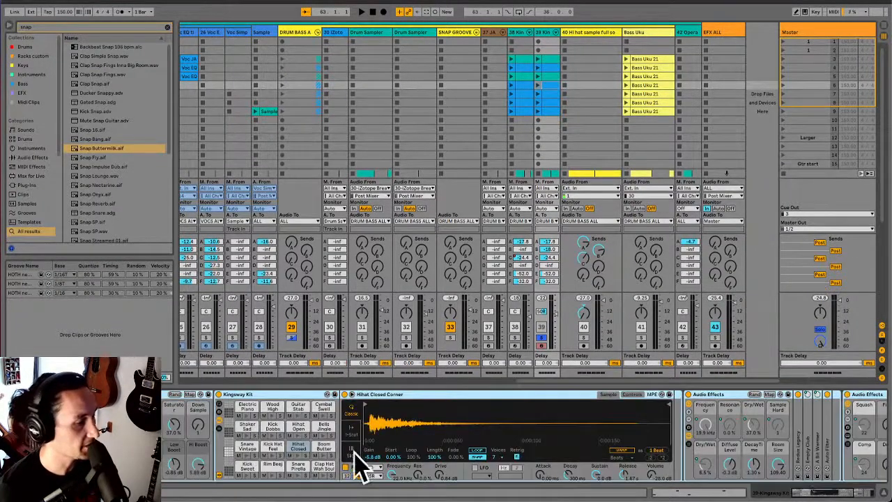
{"action": "left_click", "coordinate": [298, 444]}
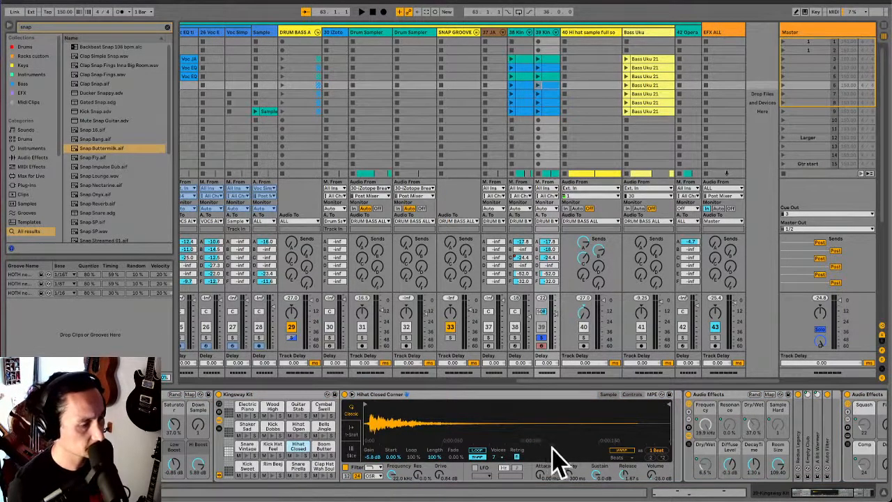
{"action": "left_click", "coordinate": [625, 454]}
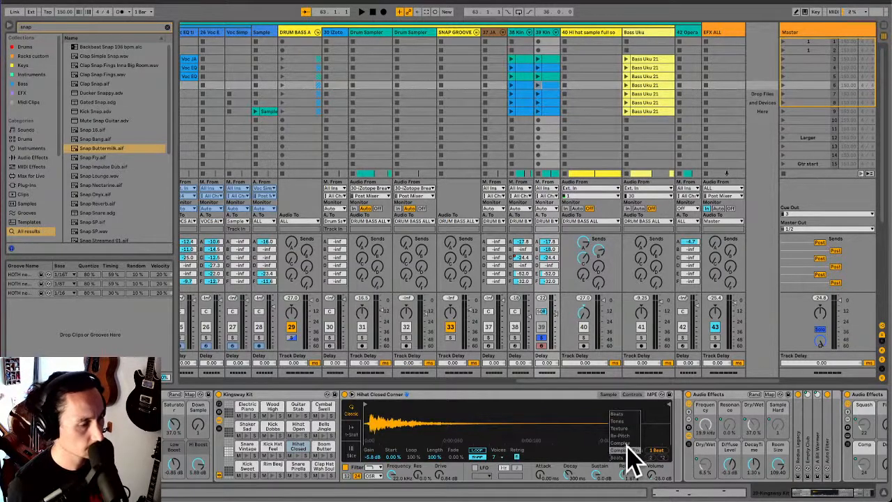
{"action": "left_click", "coordinate": [624, 443]}
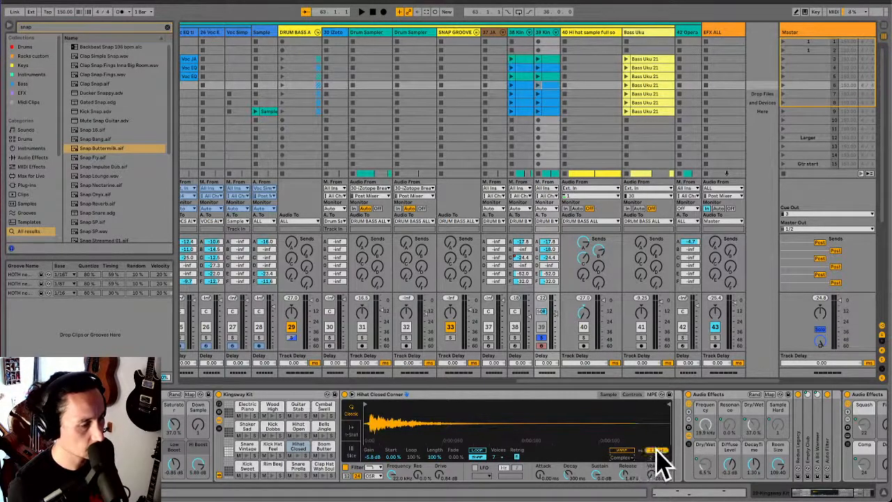
{"action": "left_click", "coordinate": [656, 449]}
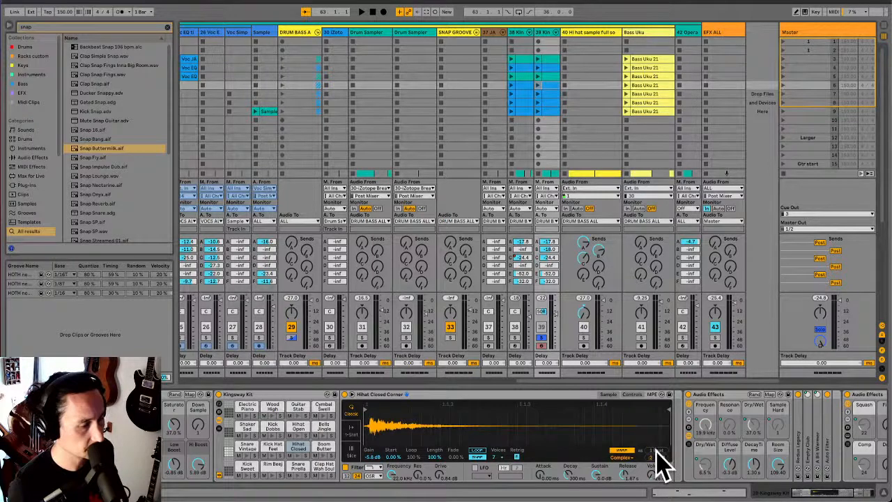
{"action": "left_click", "coordinate": [351, 432]}
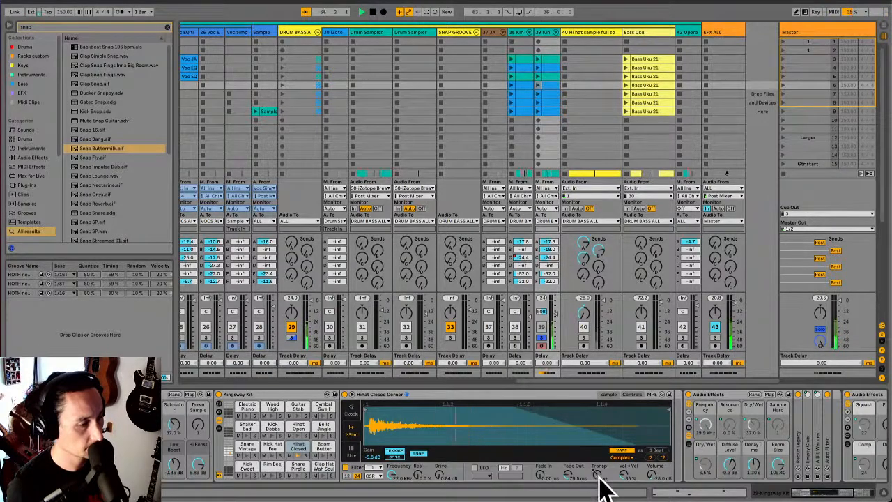
- Adjust the Hihat Closed Corner sample's transposition up and down while listening to track 39 soloed
{"action": "left_click_drag", "start_coordinate": [599, 478], "coordinate": [599, 468]}
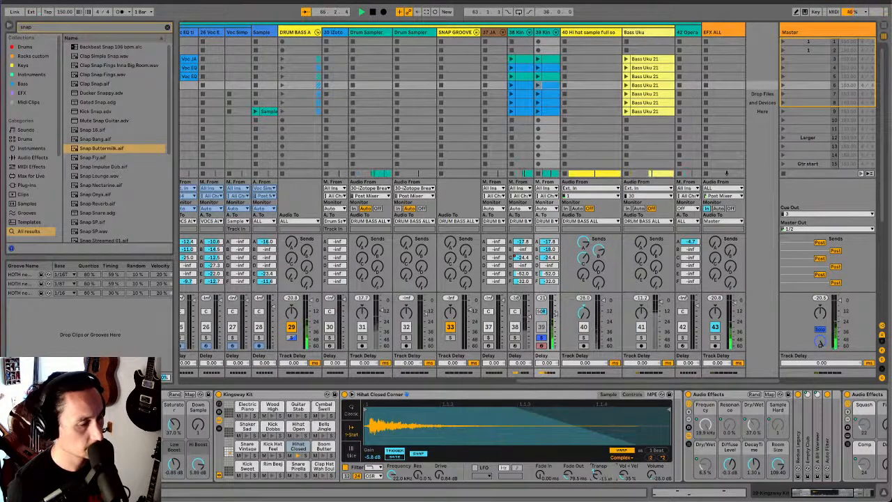
{"action": "left_click_drag", "start_coordinate": [597, 474], "coordinate": [597, 487]}
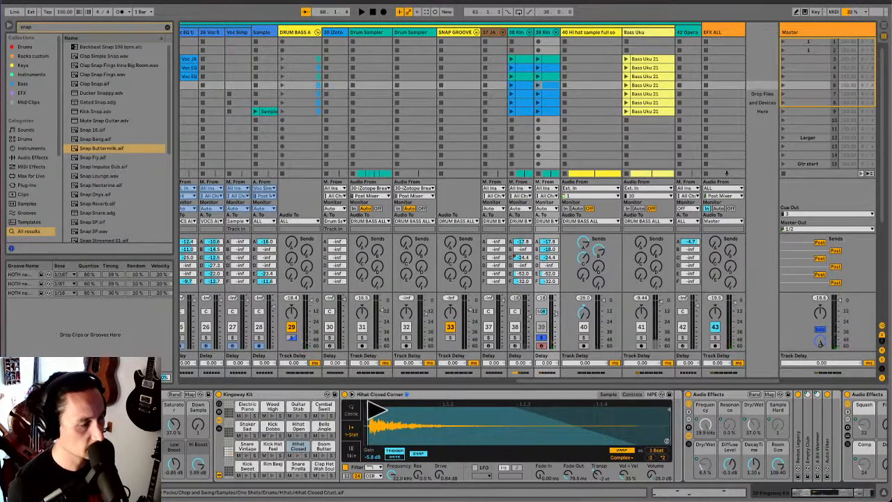
{"action": "key", "text": "space"}
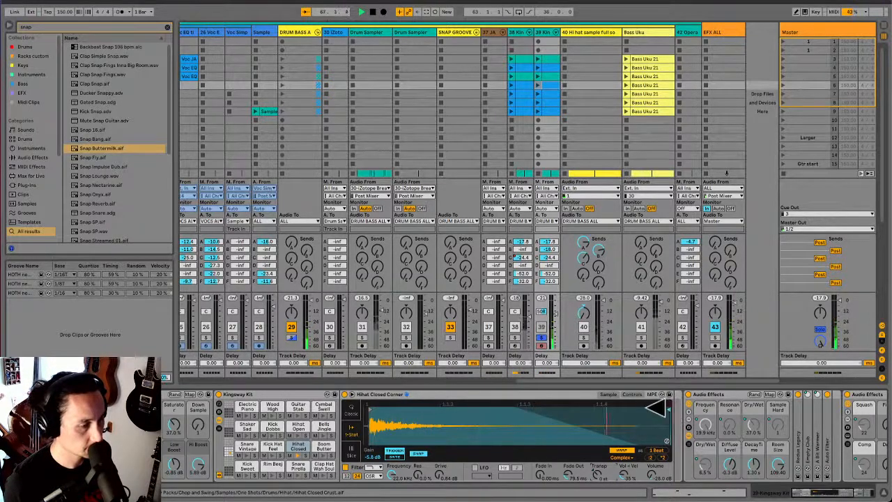
- Shorten the Hihat Closed Corner sample to about midway between 1.1.2 and 1.1.3, with Vol<Vel at 21% and Fade Out at 29.8 ms
{"action": "mouse_move", "coordinate": [651, 418]}
{"action": "left_mouse_down"}
{"action": "mouse_move", "coordinate": [500, 433]}
{"action": "mouse_move", "coordinate": [435, 427]}
{"action": "mouse_move", "coordinate": [513, 426]}
{"action": "mouse_move", "coordinate": [485, 426]}
{"action": "left_mouse_up"}
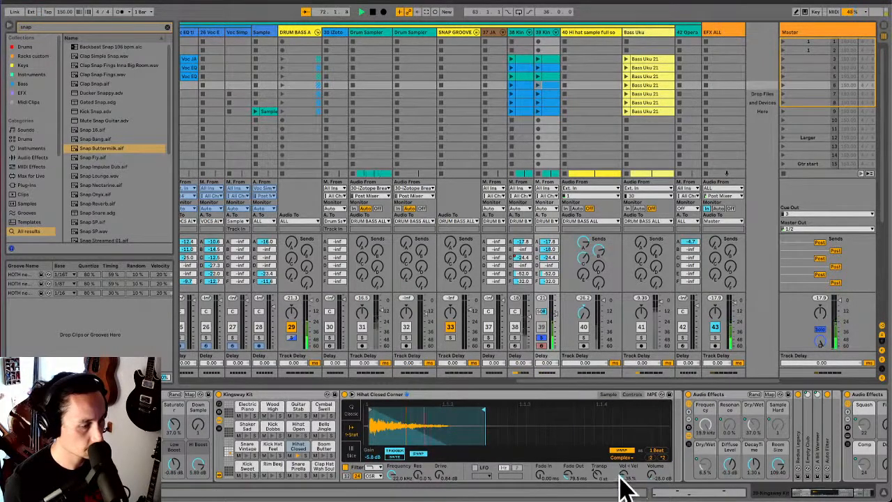
{"action": "left_click_drag", "start_coordinate": [620, 474], "coordinate": [620, 464]}
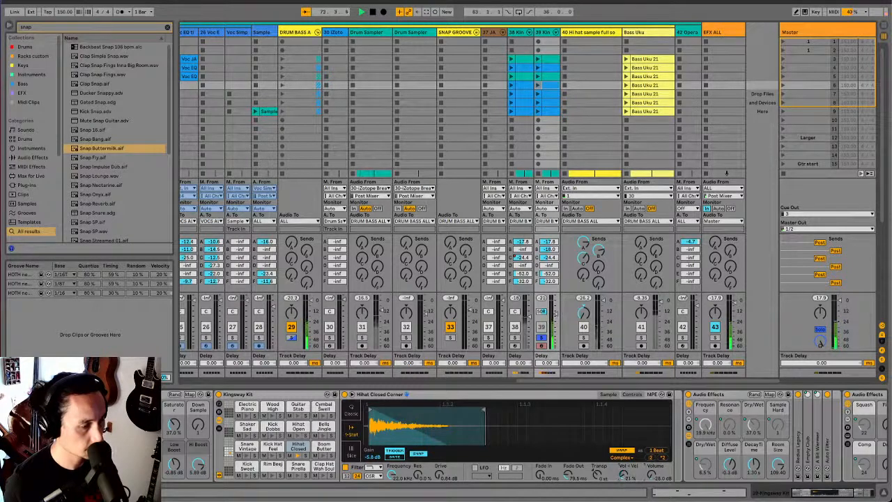
{"action": "mouse_move", "coordinate": [567, 473]}
{"action": "left_mouse_down"}
{"action": "mouse_move", "coordinate": [568, 461]}
{"action": "mouse_move", "coordinate": [567, 499]}
{"action": "mouse_move", "coordinate": [567, 489]}
{"action": "left_mouse_up"}
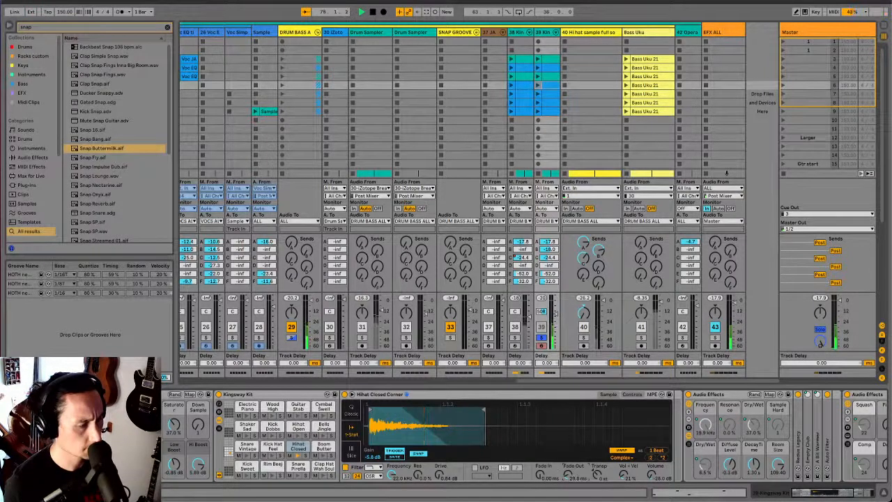
- Show the Hihat Closed Corner's Transpose automation in the track 39 clip's envelope
{"action": "right_click", "coordinate": [597, 476]}
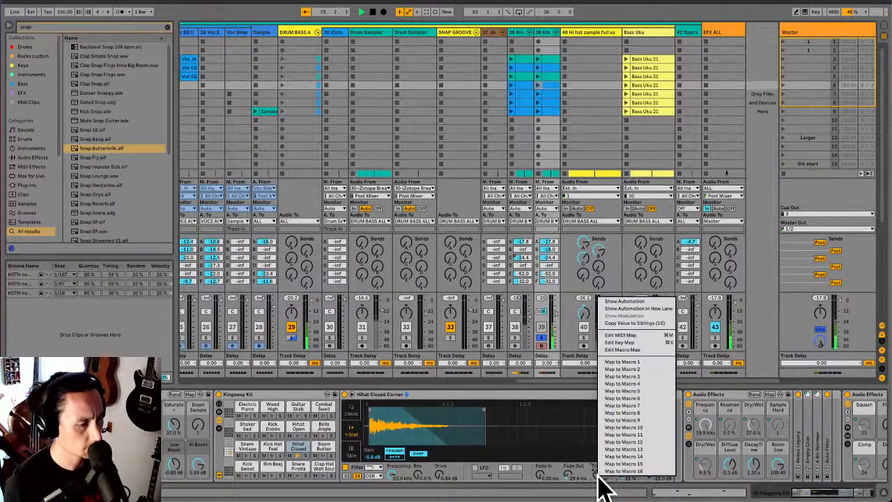
{"action": "left_click", "coordinate": [630, 301]}
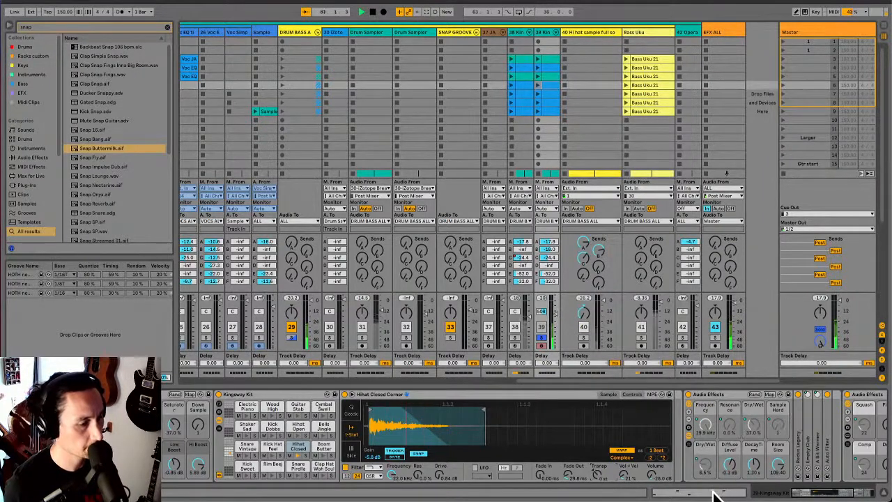
{"action": "left_click", "coordinate": [676, 492]}
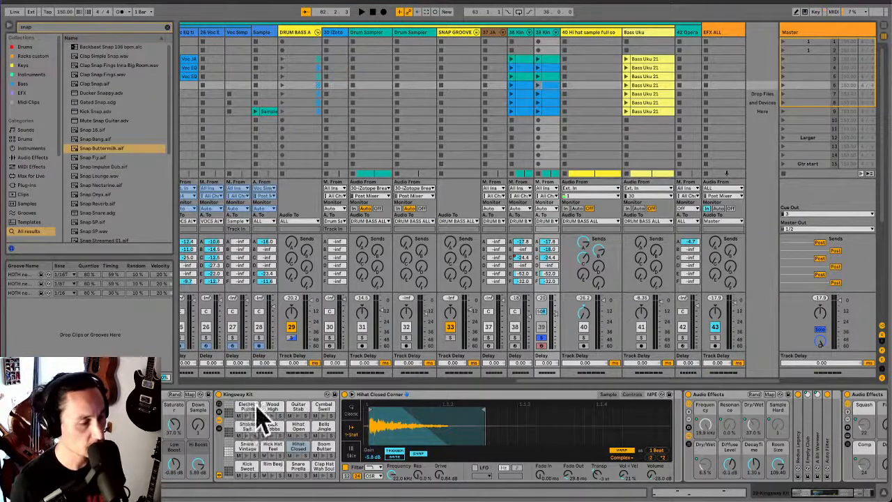
{"action": "left_click", "coordinate": [692, 494]}
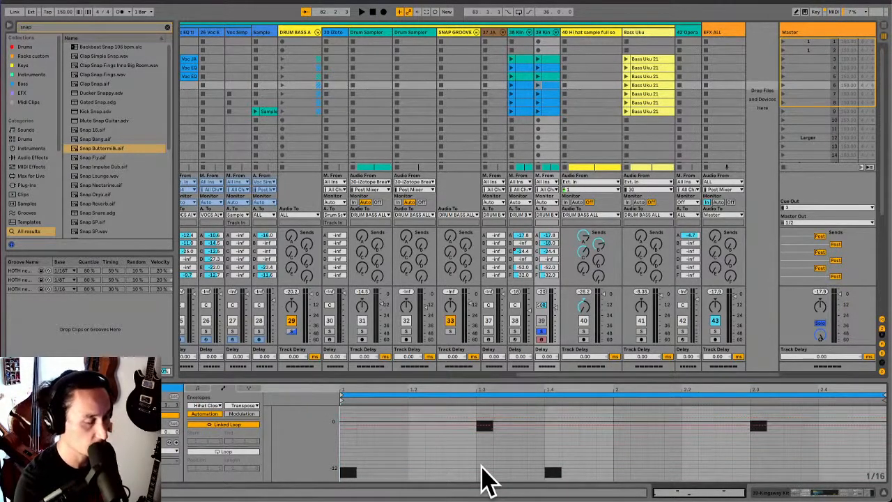
- Unsolo and activate track 39, and deactivate track 40
{"action": "left_click", "coordinate": [541, 331]}
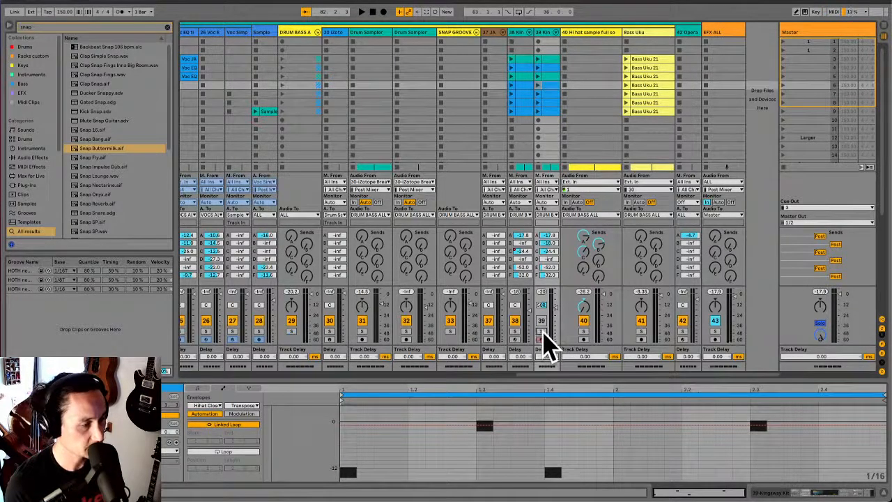
{"action": "left_click", "coordinate": [542, 322]}
{"action": "left_click", "coordinate": [583, 320]}
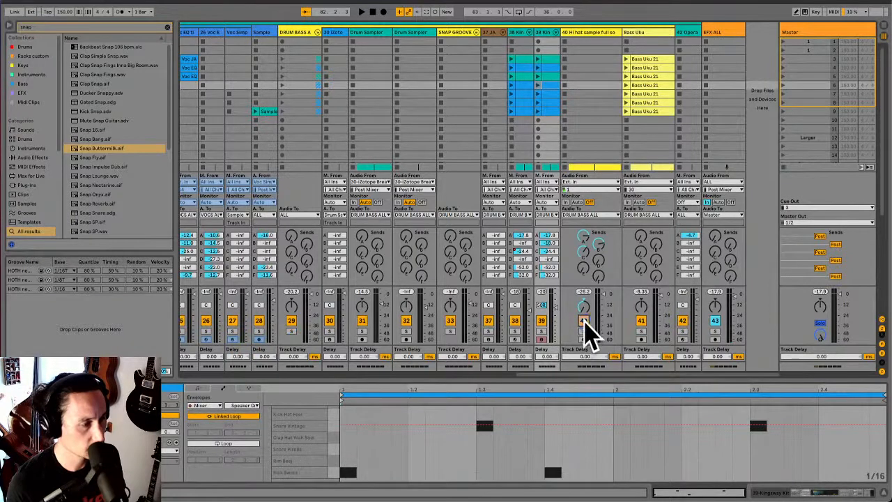
- Reset track 39's panning to center and raise its volume to 0 dB
{"action": "left_click", "coordinate": [542, 306]}
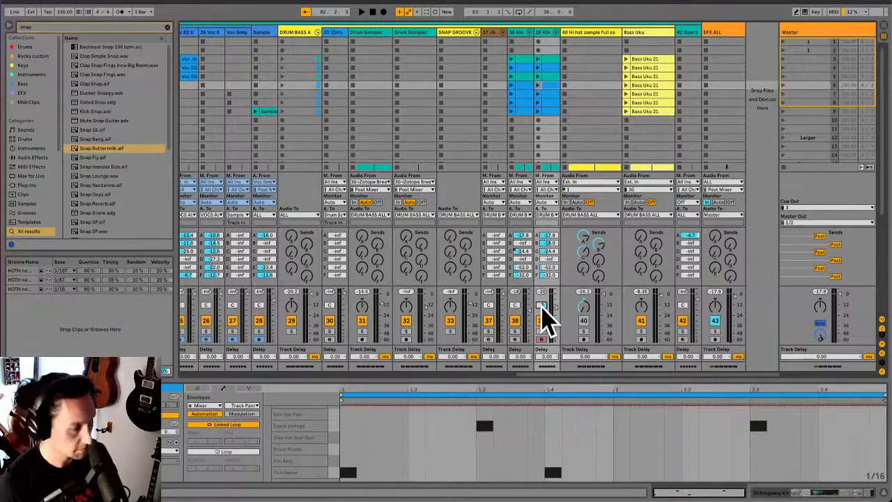
{"action": "left_click", "coordinate": [555, 302]}
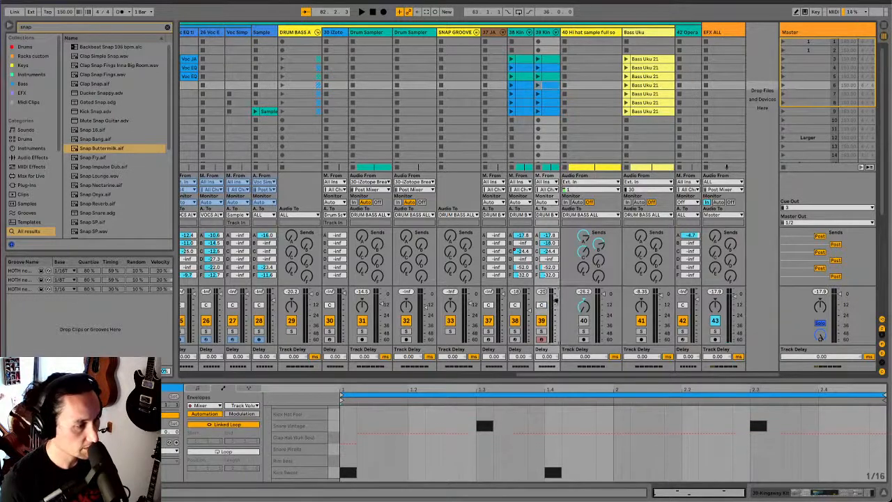
{"action": "left_click_drag", "start_coordinate": [555, 302], "coordinate": [555, 296]}
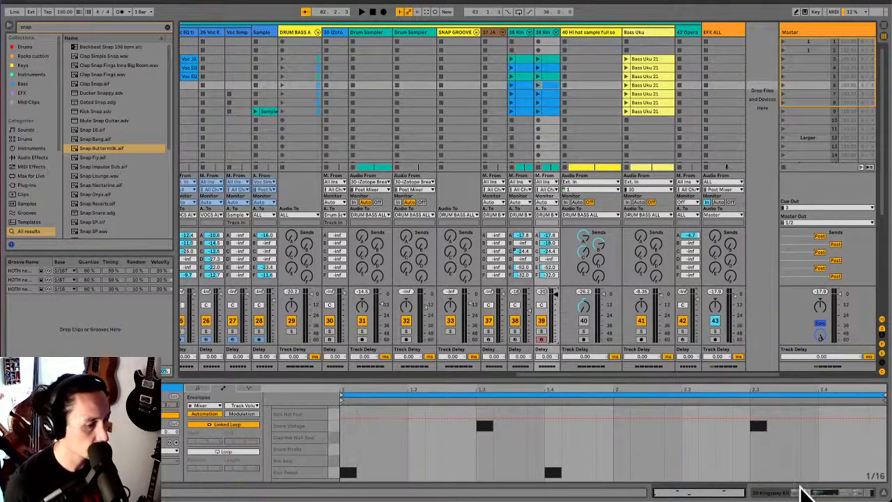
- Review the Hihat Closed Corner settings and the clip's Transpose envelope, and play the song from the start
{"action": "left_click", "coordinate": [802, 495]}
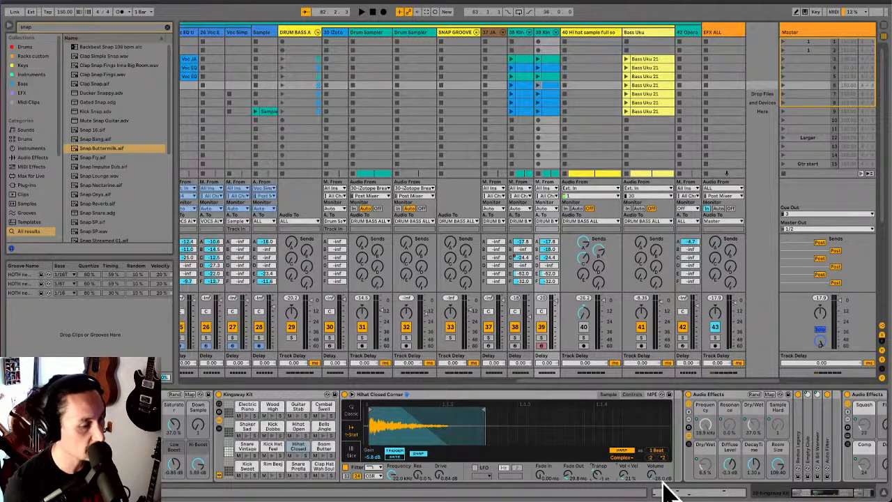
{"action": "left_click", "coordinate": [707, 493]}
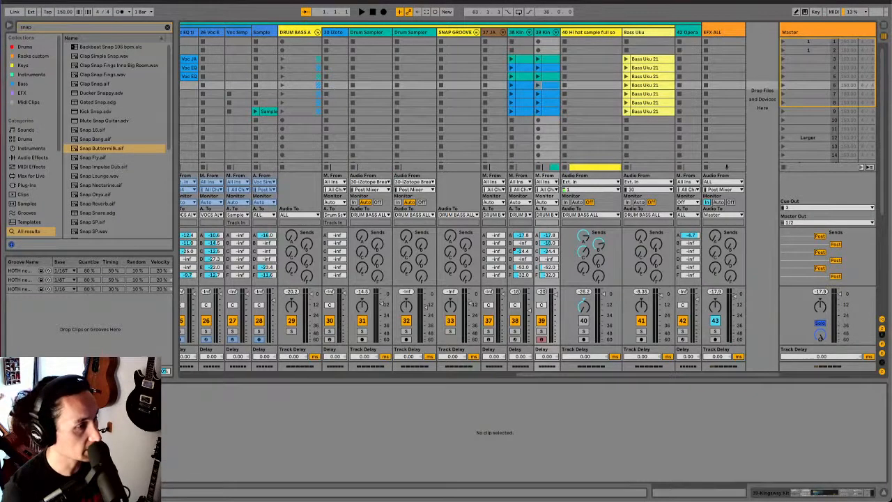
{"action": "left_click", "coordinate": [546, 35]}
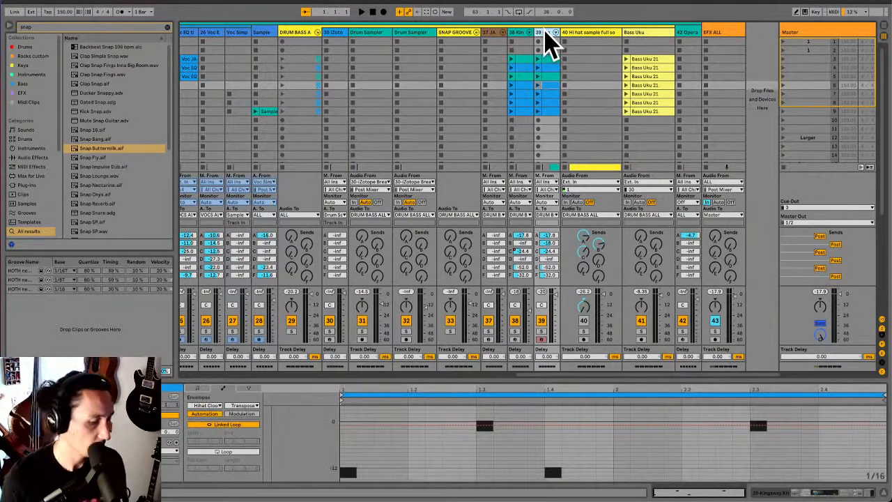
{"action": "key", "text": "space"}
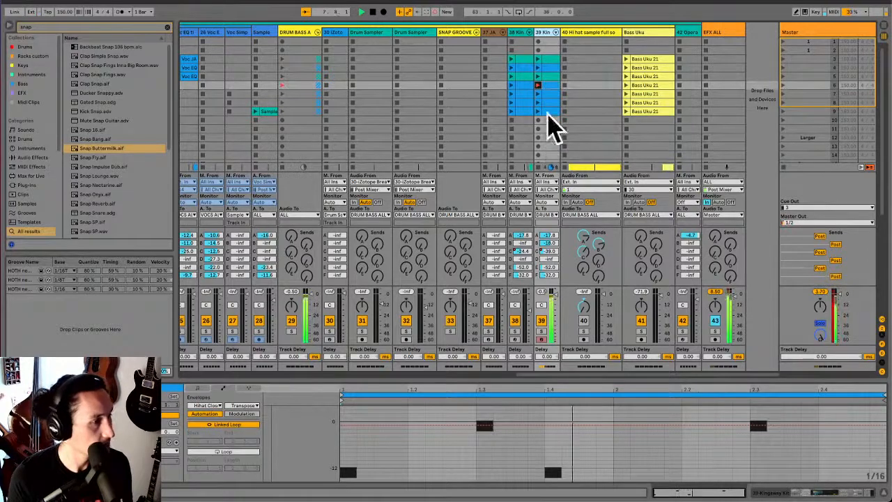
- Stop track 39's session clip, switch to the arrangement and arm track 38 for recording
{"action": "left_click", "coordinate": [539, 169]}
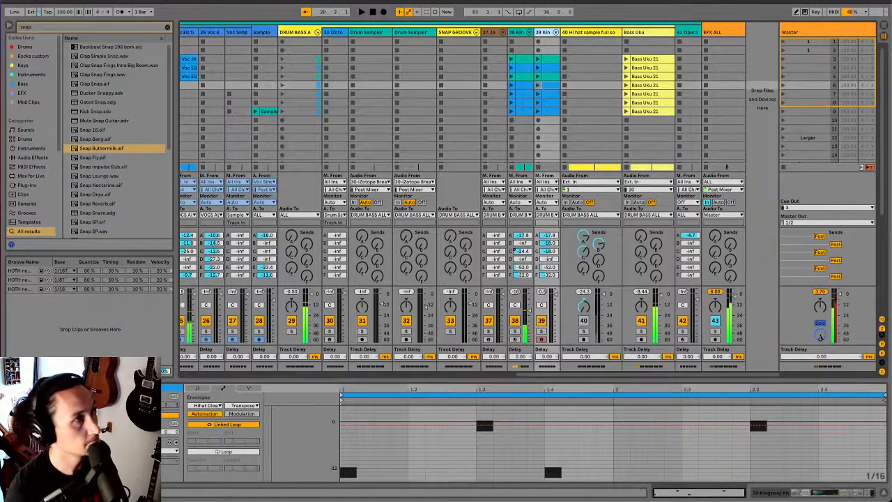
{"action": "key", "text": "Tab"}
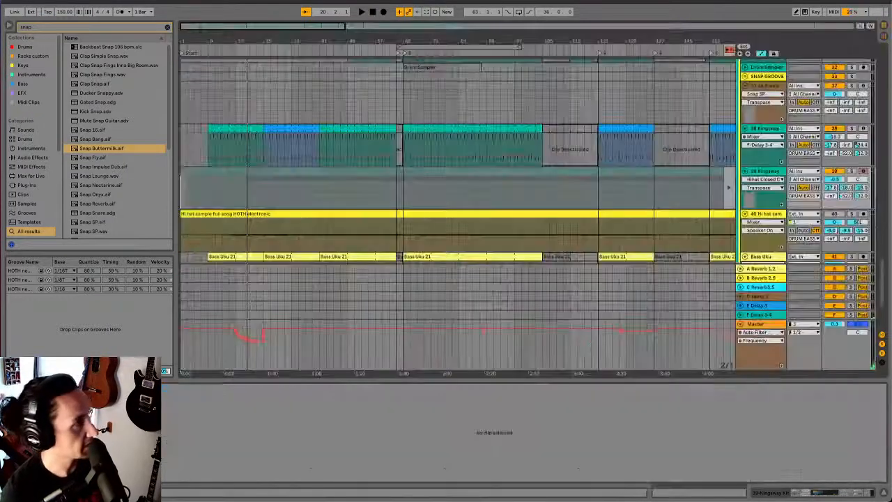
{"action": "left_click", "coordinate": [214, 193]}
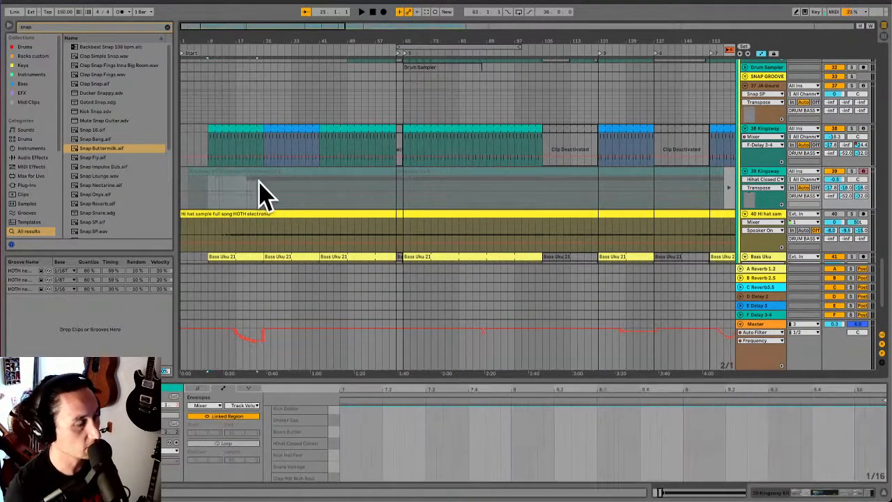
{"action": "left_click_drag", "start_coordinate": [259, 180], "coordinate": [257, 179]}
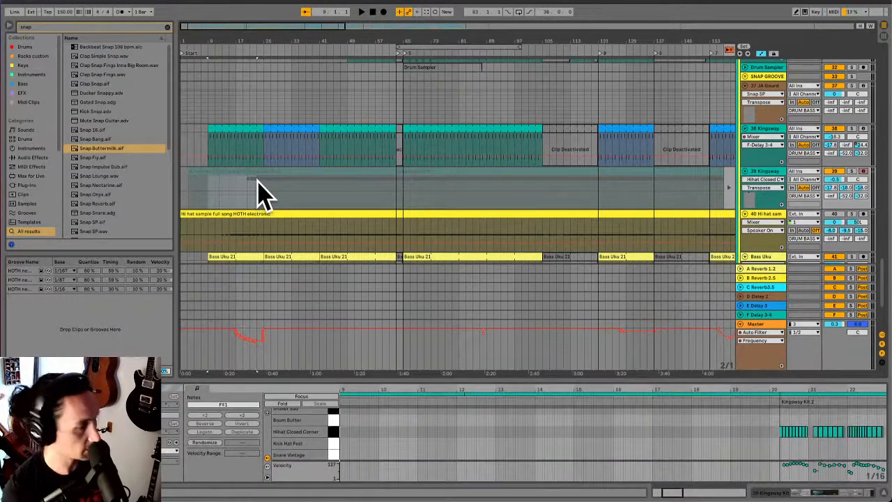
{"action": "left_click", "coordinate": [862, 129]}
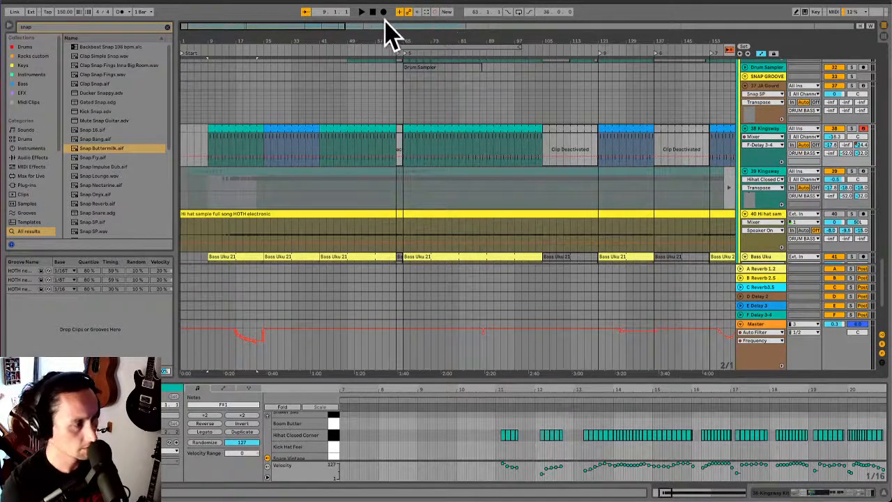
- Try recording into the arrangement from bar 13, and stop the playback
{"action": "left_click", "coordinate": [223, 216]}
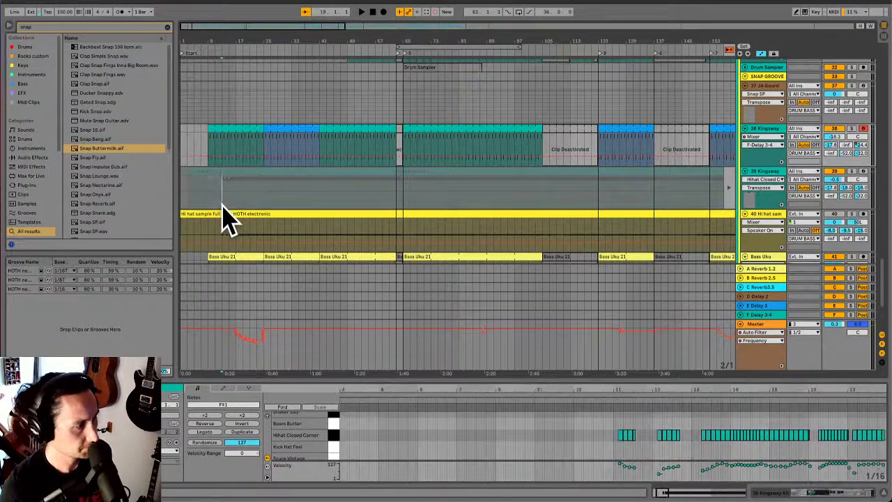
{"action": "left_click", "coordinate": [362, 12]}
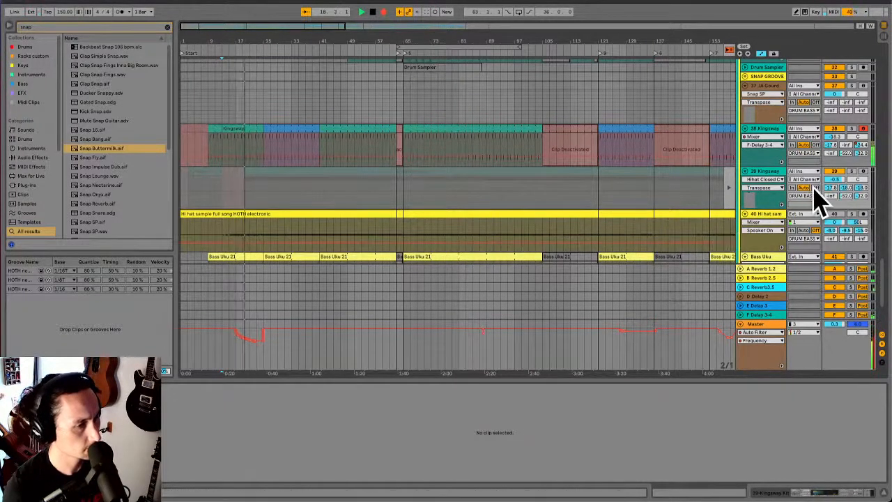
{"action": "key", "text": "space"}
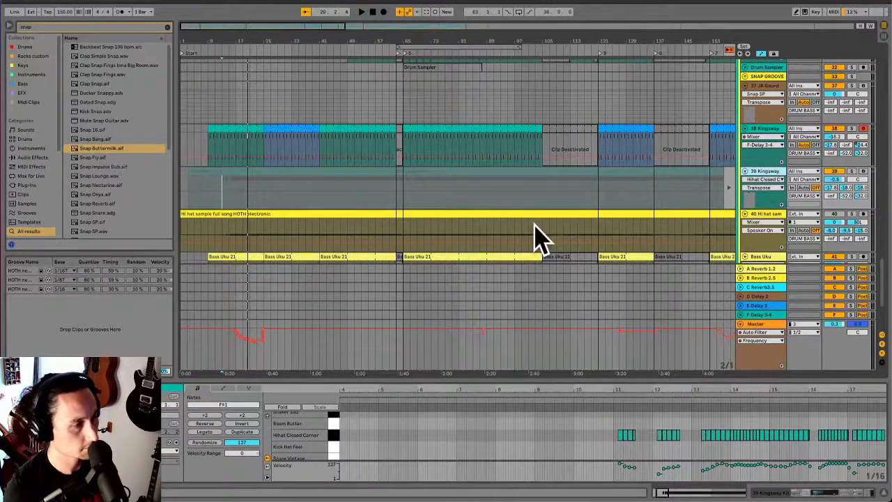
- Return track 39 to its arrangement clips and play the song from bar 13
{"action": "scroll", "coordinate": [534, 235], "scroll_direction": "down", "scroll_amount": 2}
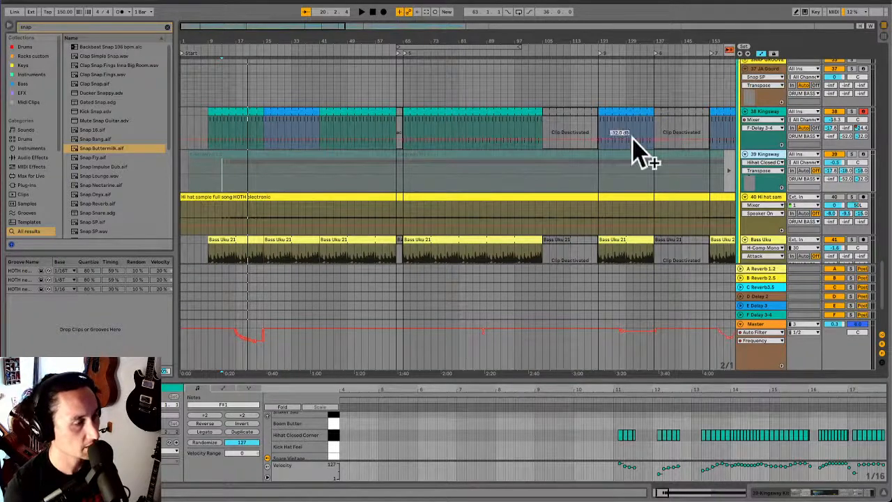
{"action": "left_click", "coordinate": [729, 51]}
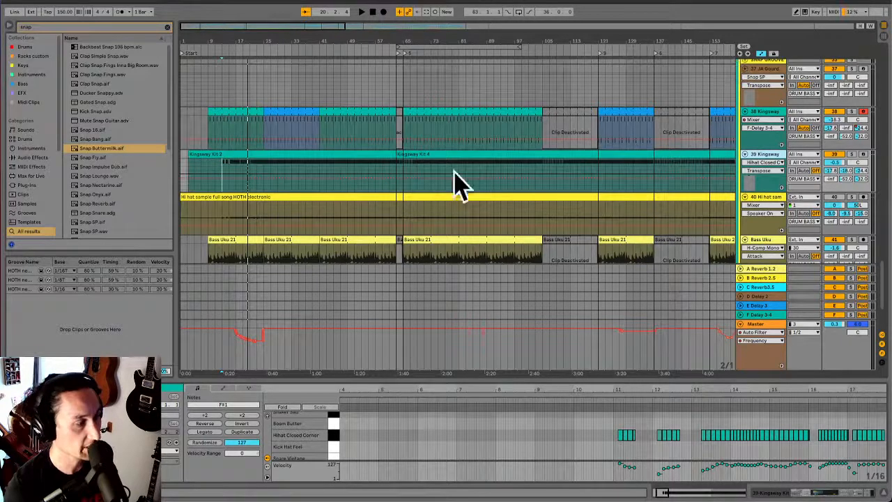
{"action": "left_click", "coordinate": [222, 169]}
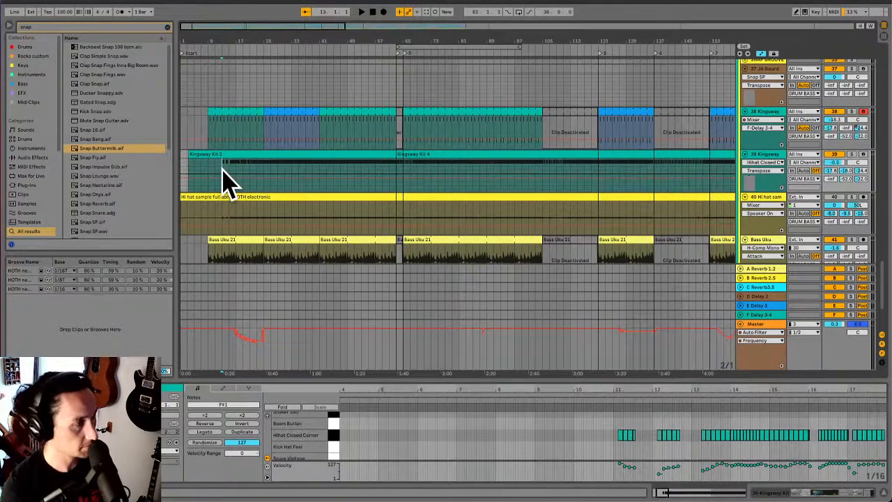
{"action": "key", "text": "space"}
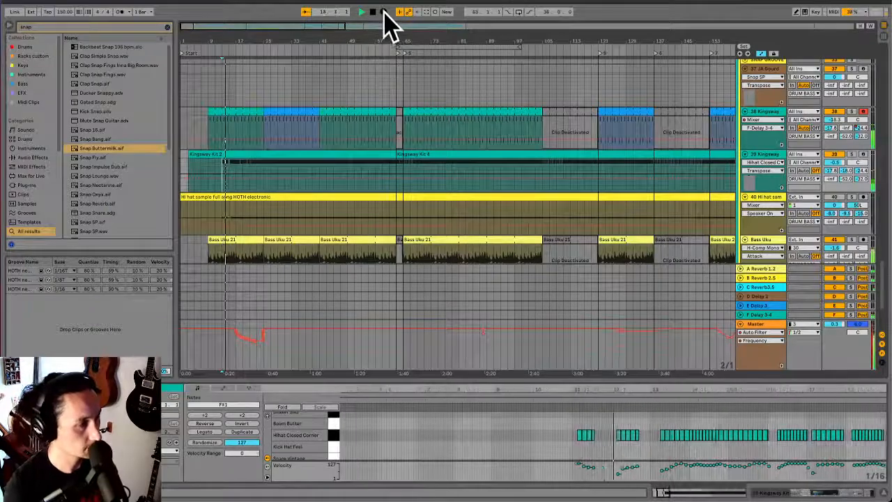
- Record Hihat Closed Corner Transpose automation on track 39 during playback, and stop at bar 73
{"action": "left_click", "coordinate": [478, 167]}
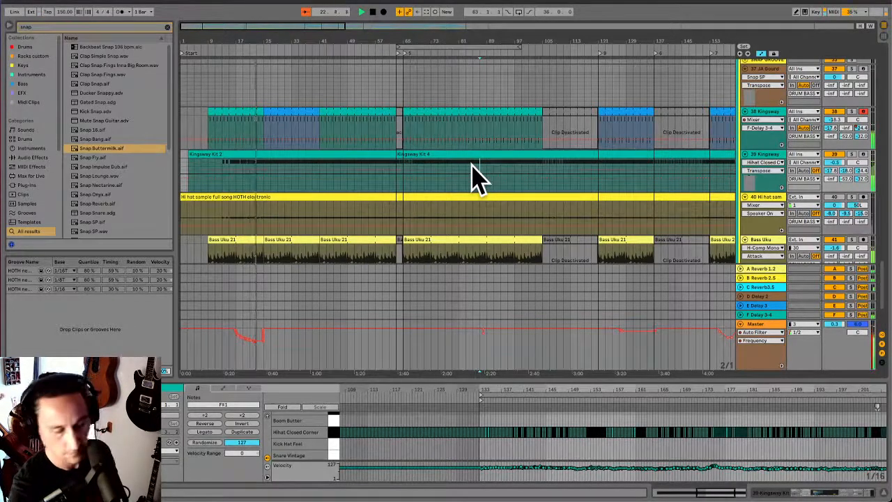
{"action": "key", "text": "F9"}
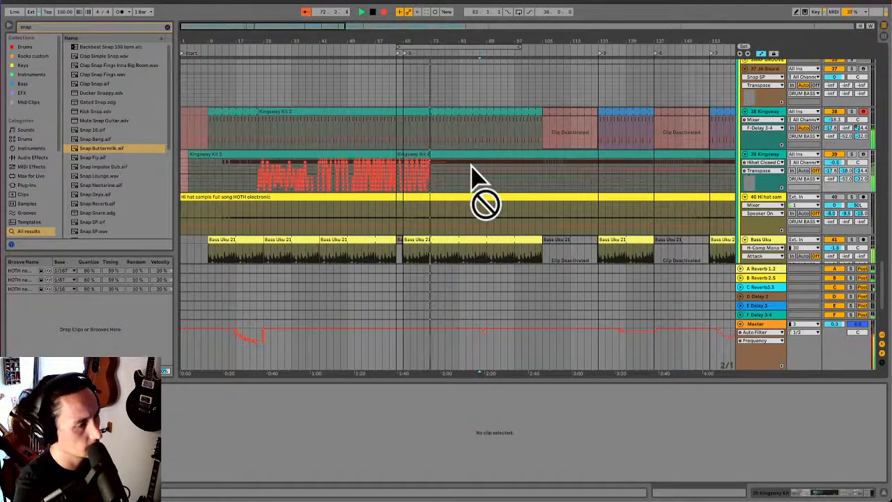
{"action": "left_click", "coordinate": [473, 170]}
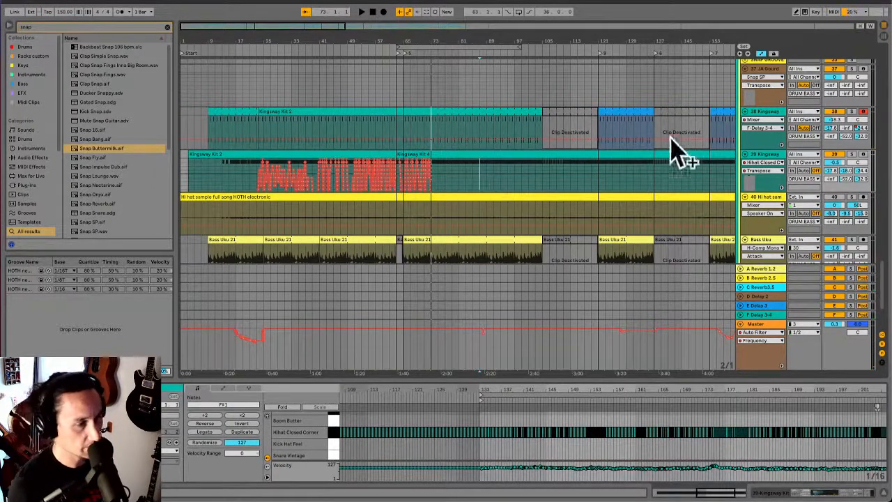
- Enlarge track 39 and show its Hihat Closed Corner Transpose automation in a separate lane
{"action": "left_click_drag", "start_coordinate": [764, 191], "coordinate": [770, 282]}
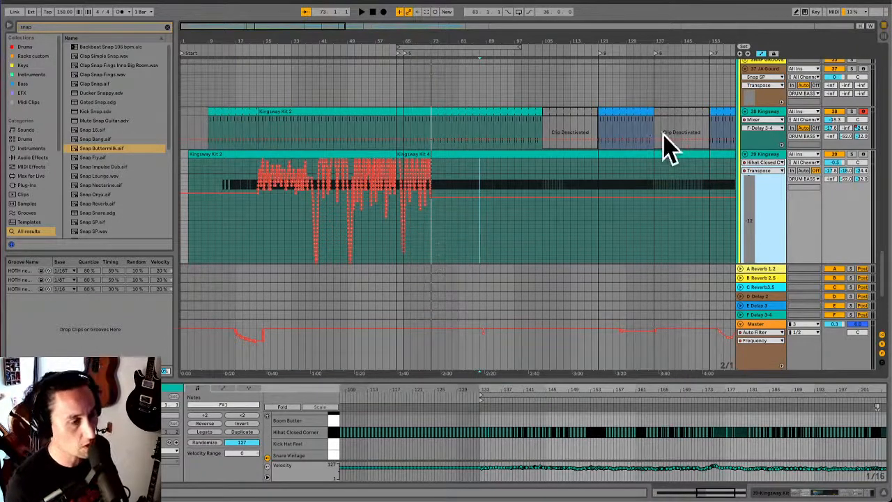
{"action": "scroll", "coordinate": [768, 235], "scroll_direction": "down", "scroll_amount": 3}
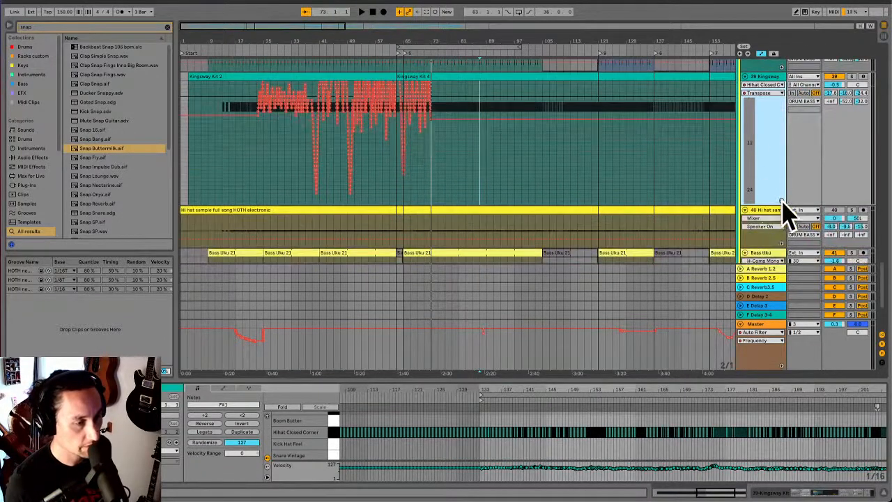
{"action": "left_click", "coordinate": [782, 201]}
{"action": "scroll", "coordinate": [666, 189], "scroll_direction": "down", "scroll_amount": 1}
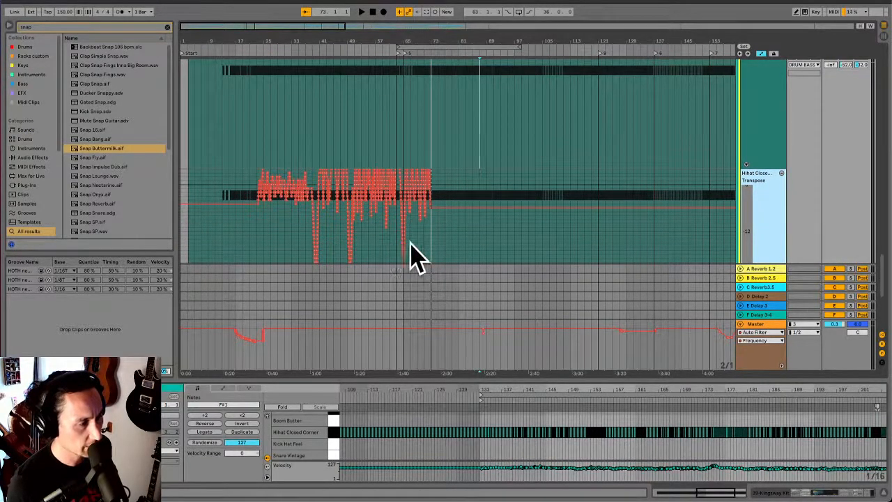
- Duplicate the Transpose automation of bars 63 to 73 repeatedly until it reaches the end of the song
{"action": "left_click_drag", "start_coordinate": [395, 242], "coordinate": [430, 241]}
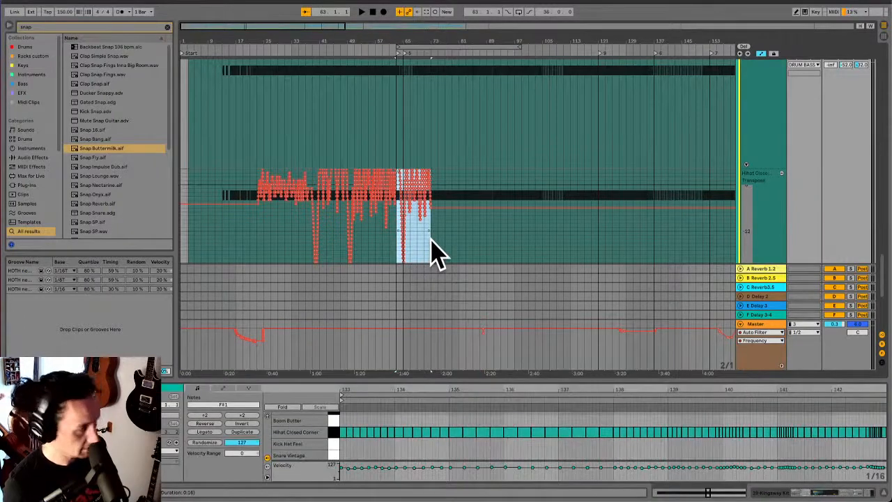
{"action": "key", "text": "ctrl+d"}
{"action": "key", "text": "ctrl+d"}
{"action": "key", "text": "ctrl+d"}
{"action": "key", "text": "ctrl+d"}
{"action": "key", "text": "ctrl+d"}
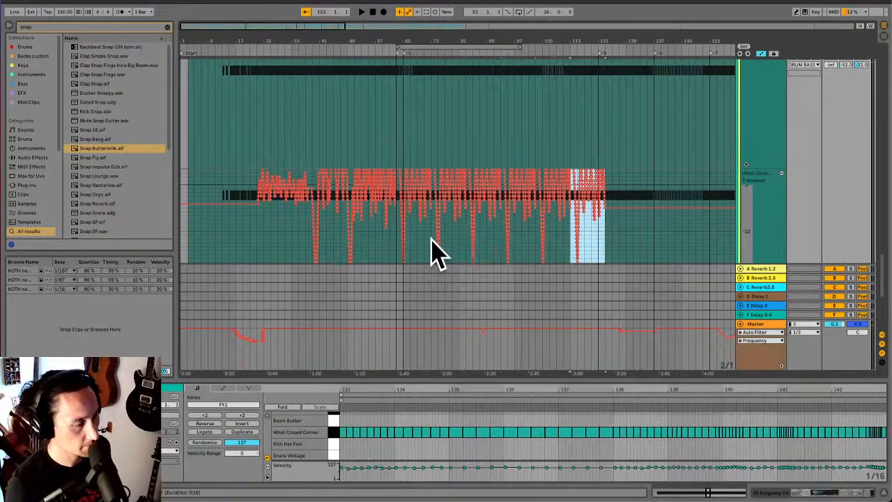
{"action": "key", "text": "ctrl+d"}
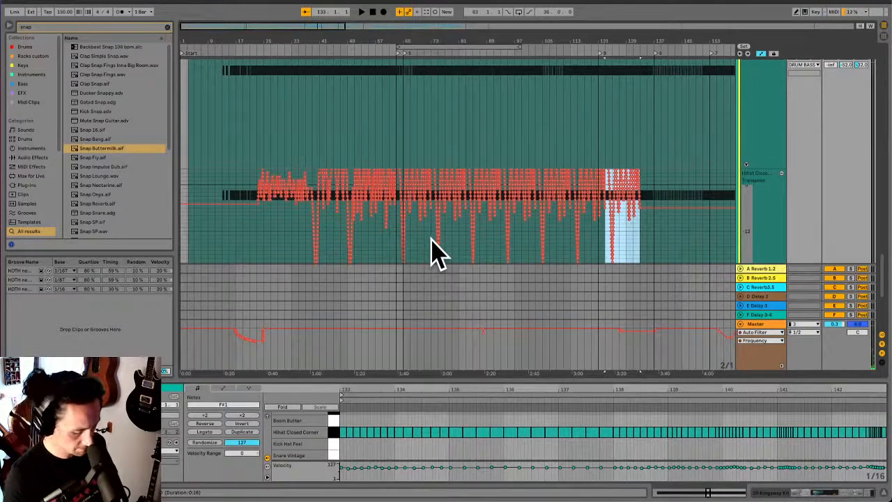
{"action": "key", "text": "minus"}
{"action": "key", "text": "ctrl+d"}
{"action": "key", "text": "ctrl+d"}
{"action": "key", "text": "ctrl+d"}
{"action": "key", "text": "ctrl+d"}
{"action": "key", "text": "ctrl+d"}
{"action": "key", "text": "ctrl+d"}
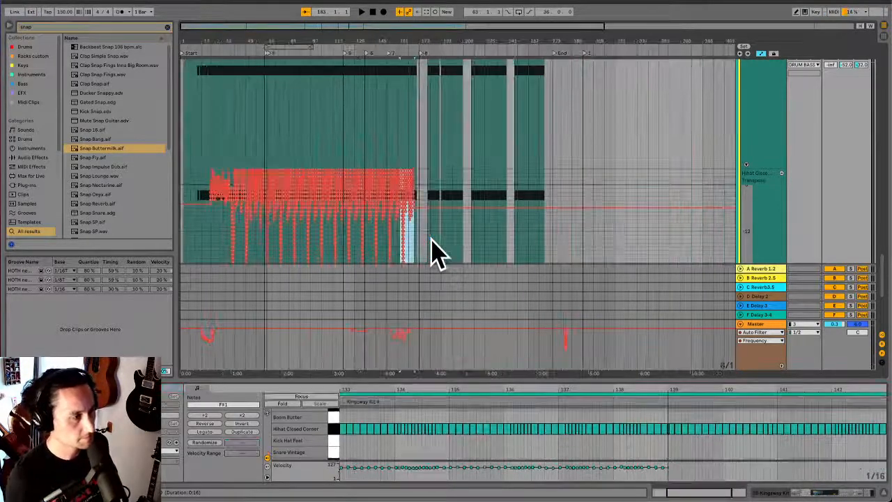
{"action": "key", "text": "ctrl+d"}
{"action": "key", "text": "ctrl+d"}
{"action": "key", "text": "ctrl+d"}
{"action": "key", "text": "ctrl+d"}
{"action": "key", "text": "ctrl+d"}
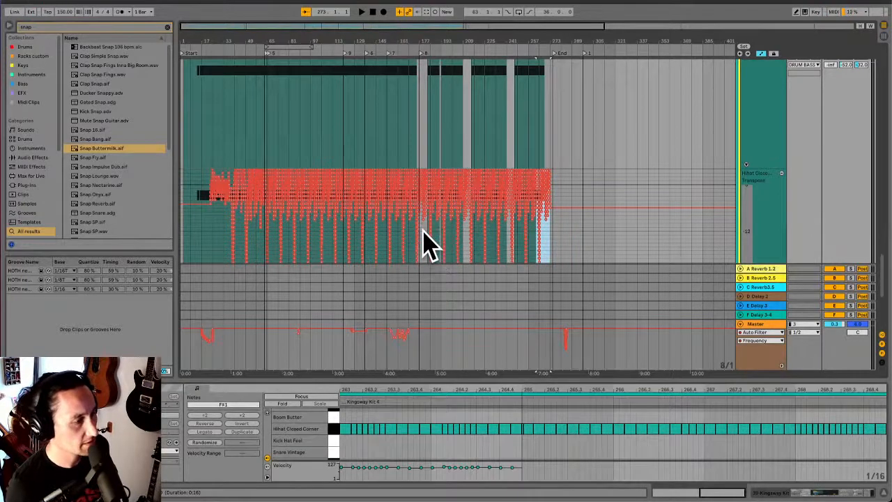
- Delete the Transpose automation from bar 181 to bar 183, in the gap between track 39's clips
{"action": "left_click", "coordinate": [422, 235]}
{"action": "key", "text": "plus"}
{"action": "key", "text": "plus"}
{"action": "key", "text": "plus"}
{"action": "key", "text": "plus"}
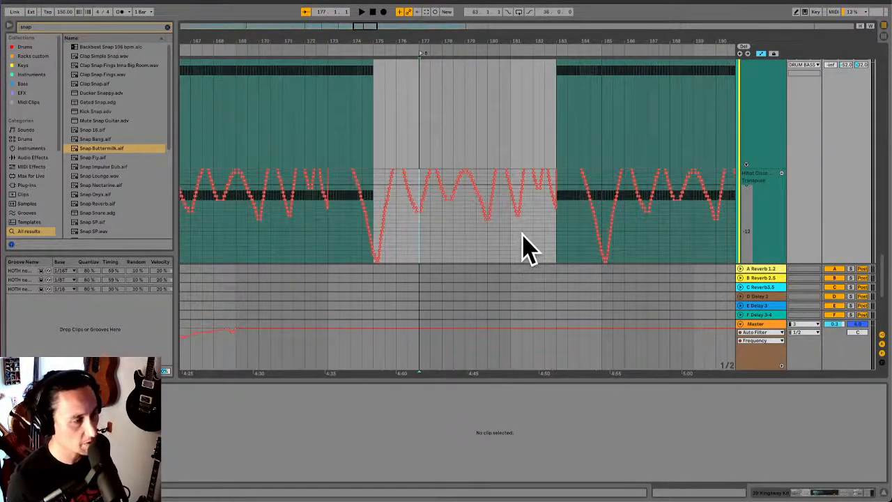
{"action": "left_click", "coordinate": [522, 233]}
{"action": "scroll", "coordinate": [522, 234], "scroll_direction": "up", "scroll_amount": 2}
{"action": "scroll", "coordinate": [522, 233], "scroll_direction": "up", "scroll_amount": 2}
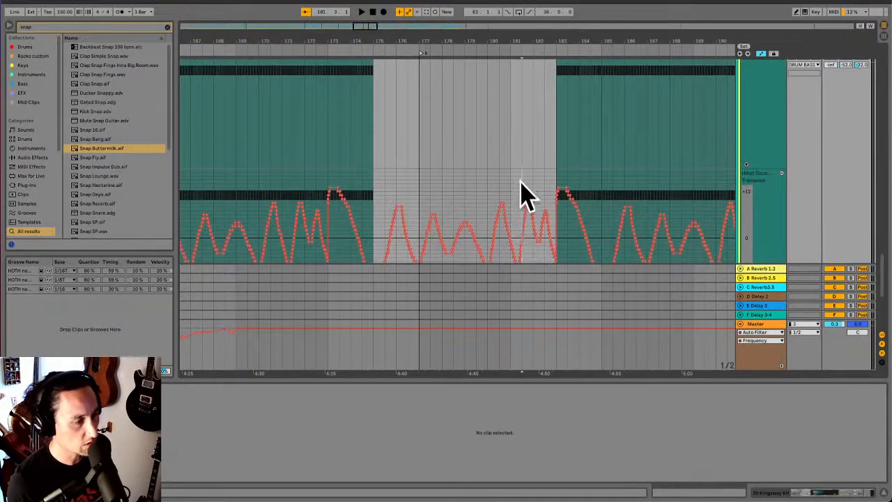
{"action": "left_click_drag", "start_coordinate": [511, 179], "coordinate": [554, 180]}
{"action": "key", "text": "Delete"}
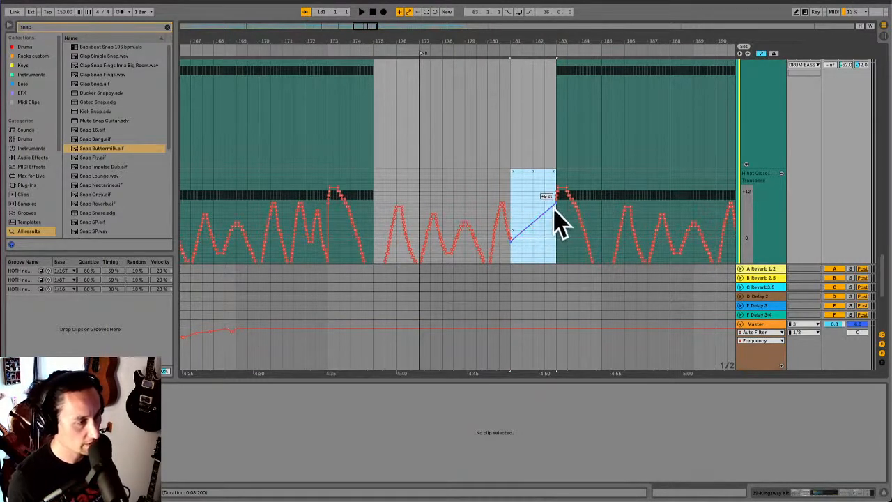
- Reshape the Transpose automation before bar 183 into a +48 st peak and play that passage
{"action": "left_click", "coordinate": [550, 204]}
{"action": "left_click_drag", "start_coordinate": [542, 219], "coordinate": [547, 239]}
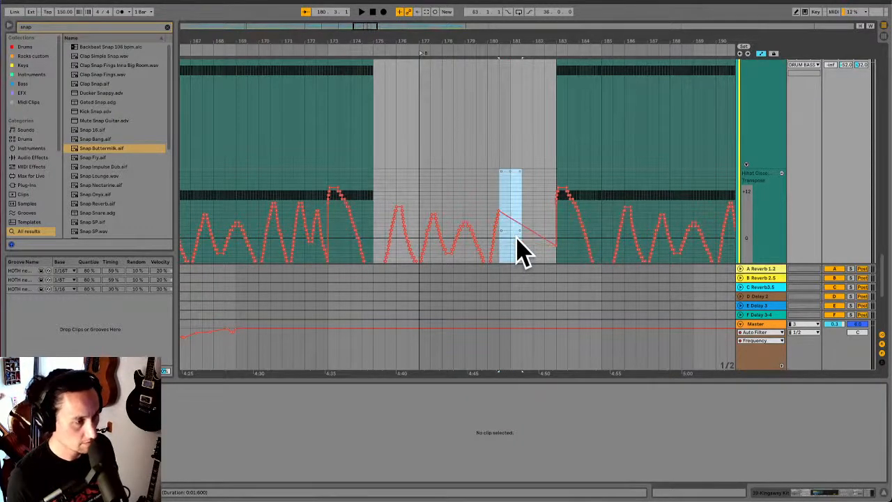
{"action": "left_click_drag", "start_coordinate": [507, 215], "coordinate": [510, 173]}
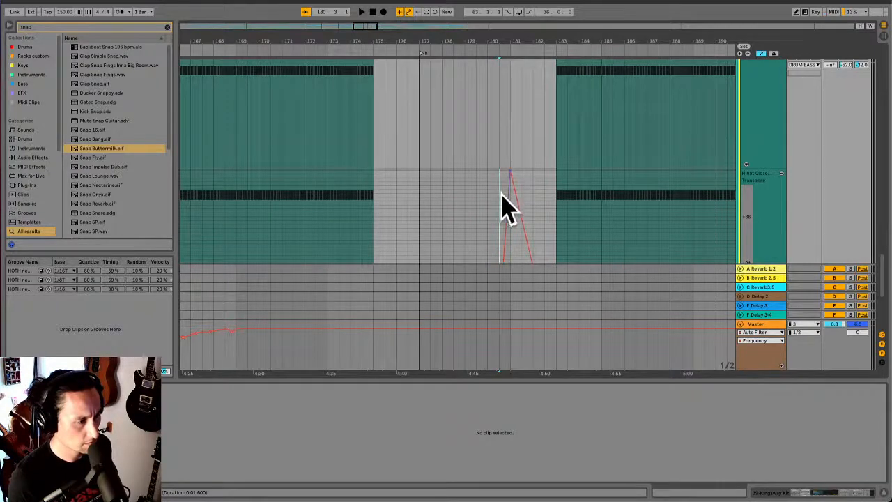
{"action": "key", "text": "space"}
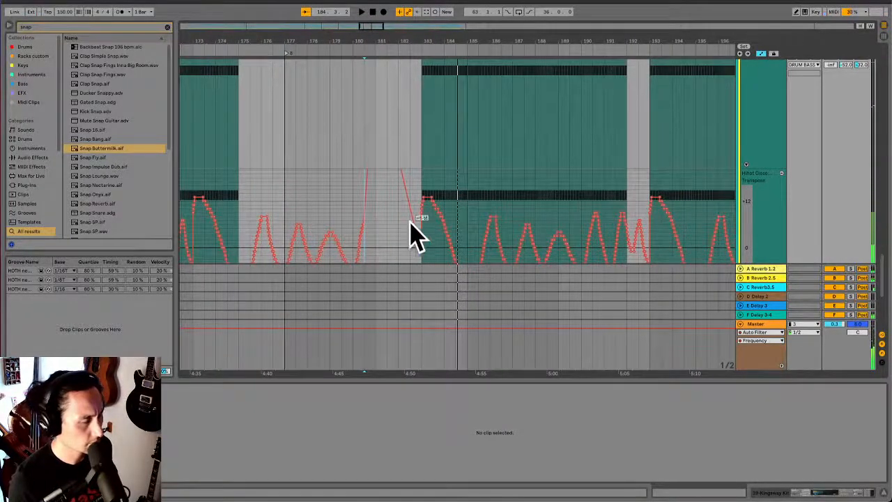
- Examine track 39's Transpose automation through the rest of the song and its neighbouring tracks
{"action": "left_click", "coordinate": [405, 225]}
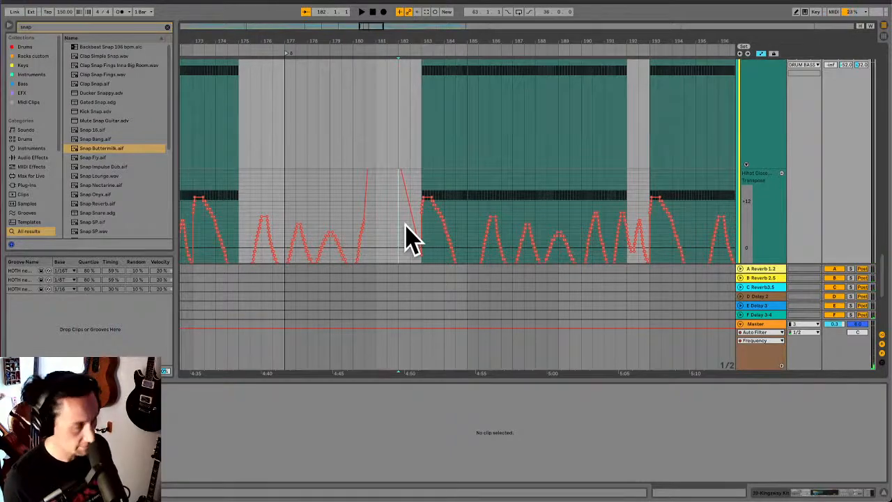
{"action": "key", "text": "minus"}
{"action": "key", "text": "minus"}
{"action": "key", "text": "minus"}
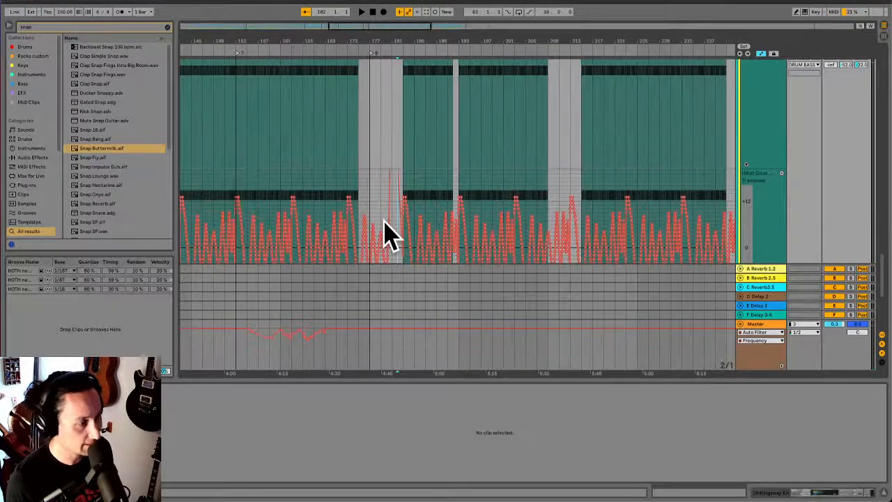
{"action": "key", "text": "minus"}
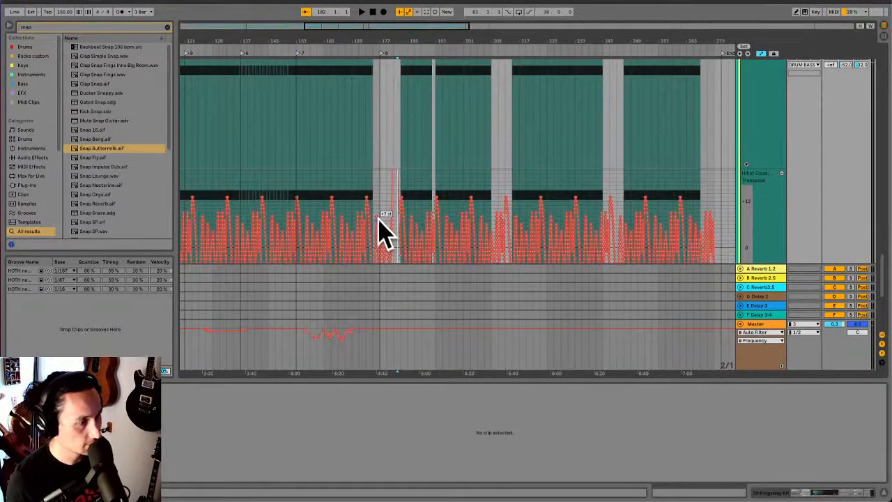
{"action": "left_click", "coordinate": [514, 204]}
{"action": "key", "text": "super+z"}
{"action": "key", "text": "super+z"}
{"action": "key", "text": "super+z"}
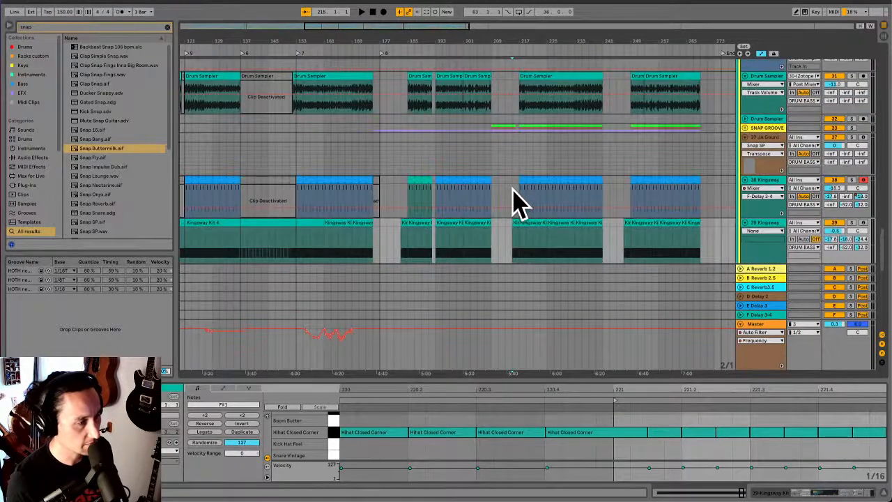
- Duplicate track 39's Transpose automation of bars 181 to 183 onto bars 183 to 185
{"action": "scroll", "coordinate": [513, 188], "scroll_direction": "down", "scroll_amount": 1}
{"action": "left_click", "coordinate": [400, 237]}
{"action": "key", "text": "alt+plus"}
{"action": "key", "text": "alt+plus"}
{"action": "key", "text": "alt+plus"}
{"action": "key", "text": "alt+plus"}
{"action": "key", "text": "alt+plus"}
{"action": "key", "text": "alt+plus"}
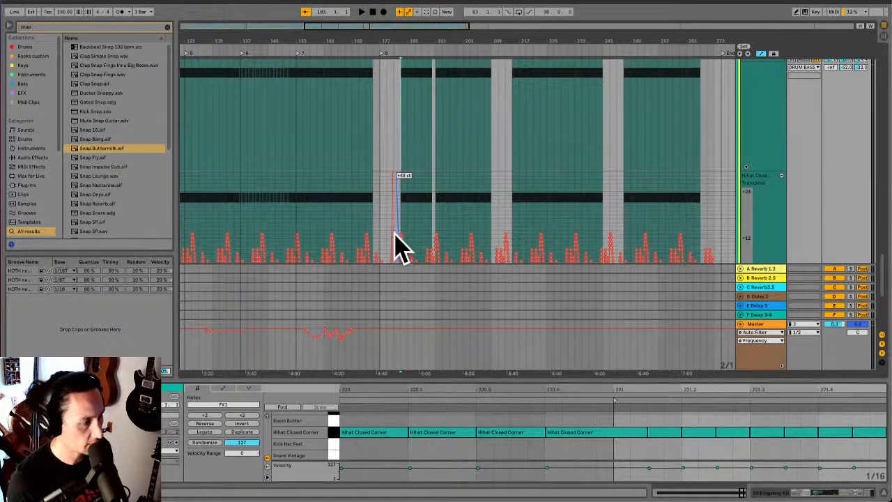
{"action": "key", "text": "plus"}
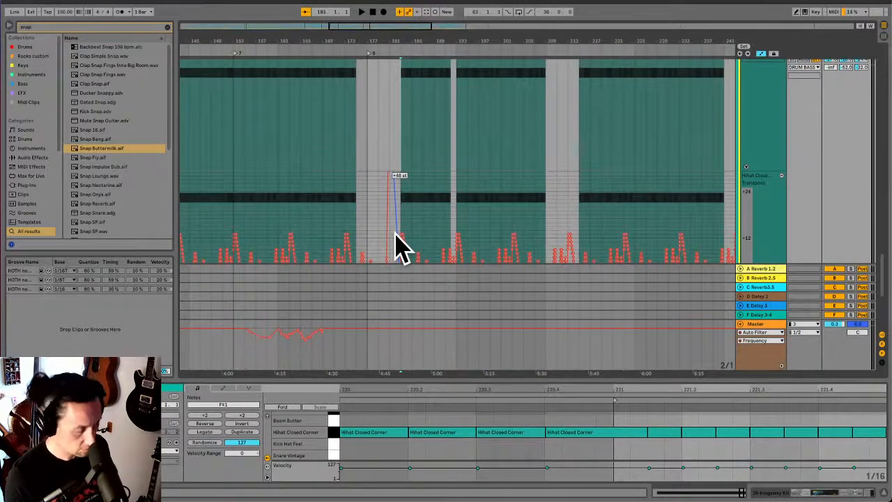
{"action": "key", "text": "plus"}
{"action": "key", "text": "plus"}
{"action": "left_click_drag", "start_coordinate": [358, 240], "coordinate": [375, 237]}
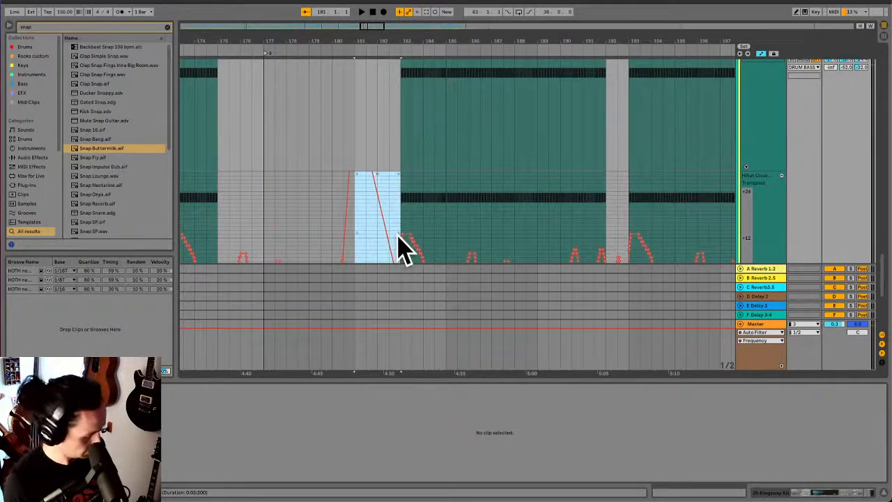
{"action": "key", "text": "super+d"}
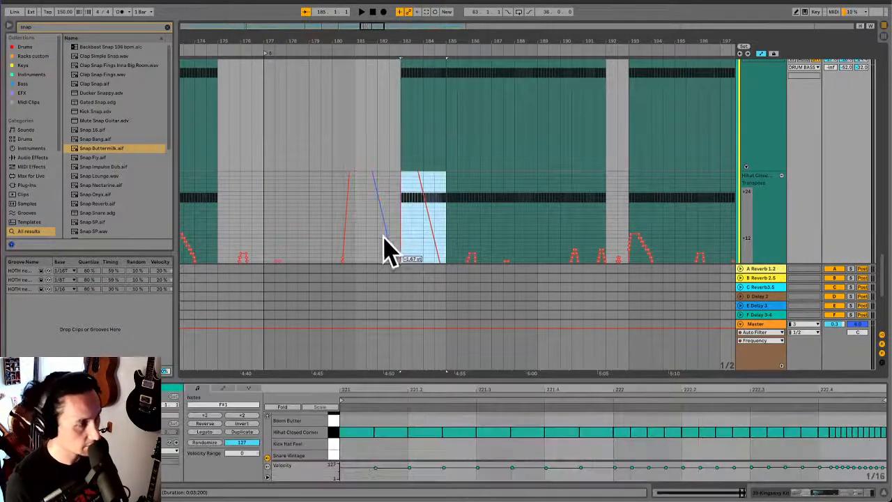
- Play track 39 from just before bar 183 and from bar 193 to hear the Transpose automation
{"action": "left_click", "coordinate": [392, 189]}
{"action": "key", "text": "space"}
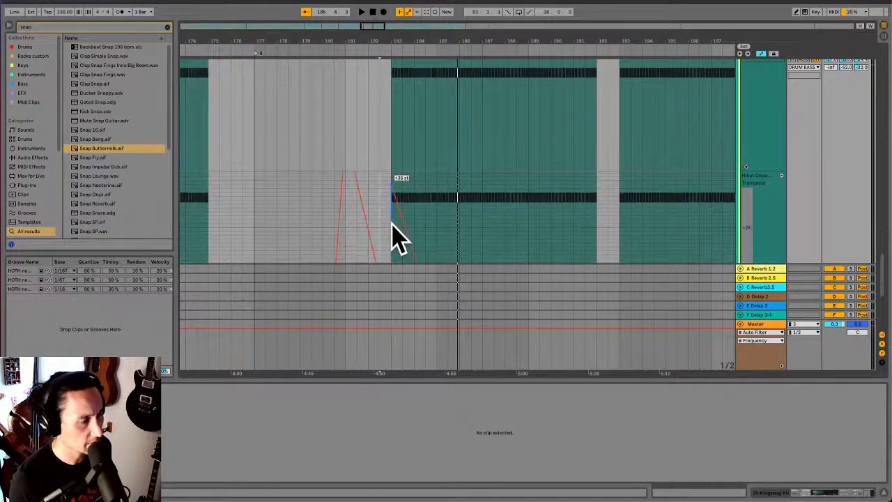
{"action": "key", "text": "space"}
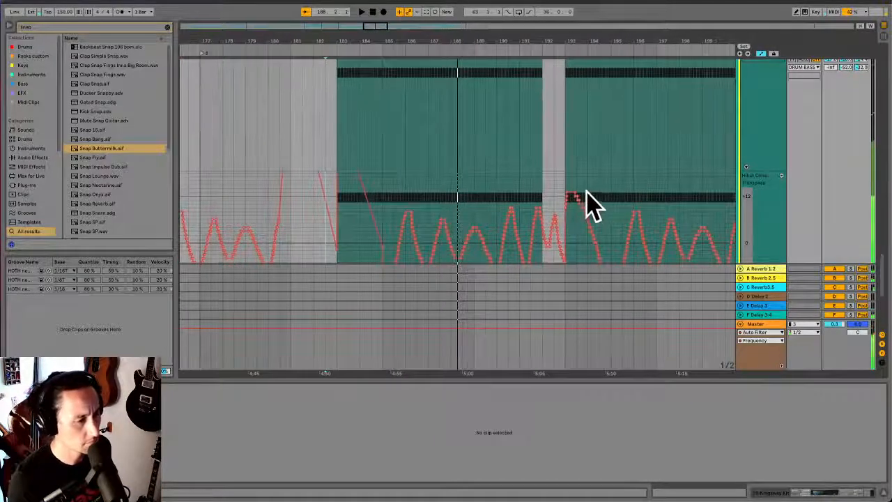
{"action": "left_click", "coordinate": [569, 196]}
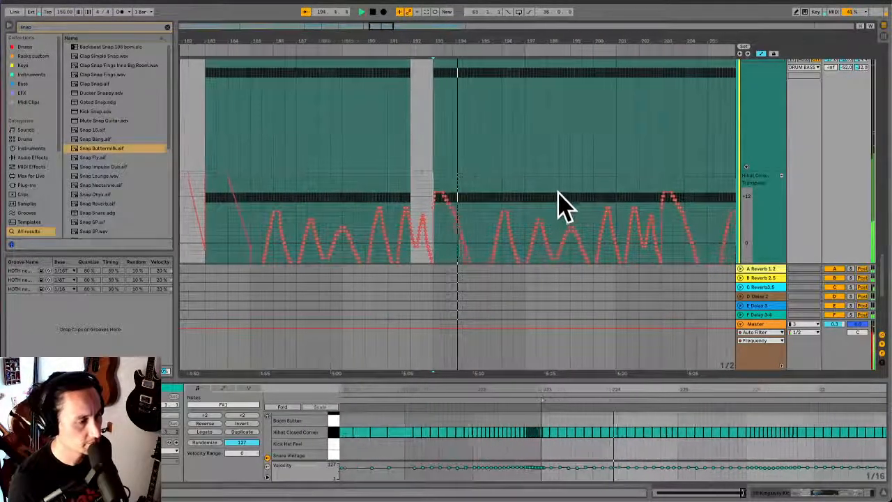
{"action": "key", "text": "minus"}
{"action": "key", "text": "minus"}
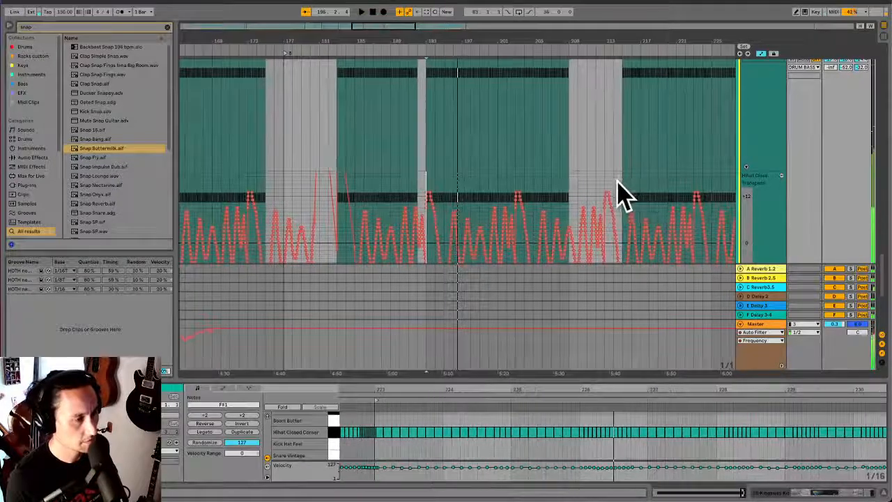
- Copy the Transpose automation of bars 183 to 185 onto bars 215 to 217
{"action": "left_click", "coordinate": [616, 149]}
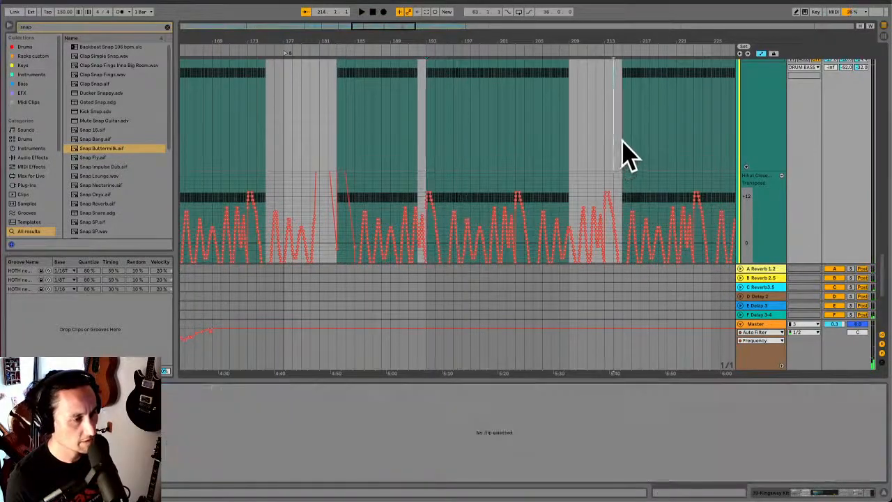
{"action": "left_click_drag", "start_coordinate": [623, 155], "coordinate": [638, 155]}
{"action": "left_click_drag", "start_coordinate": [625, 202], "coordinate": [640, 202]}
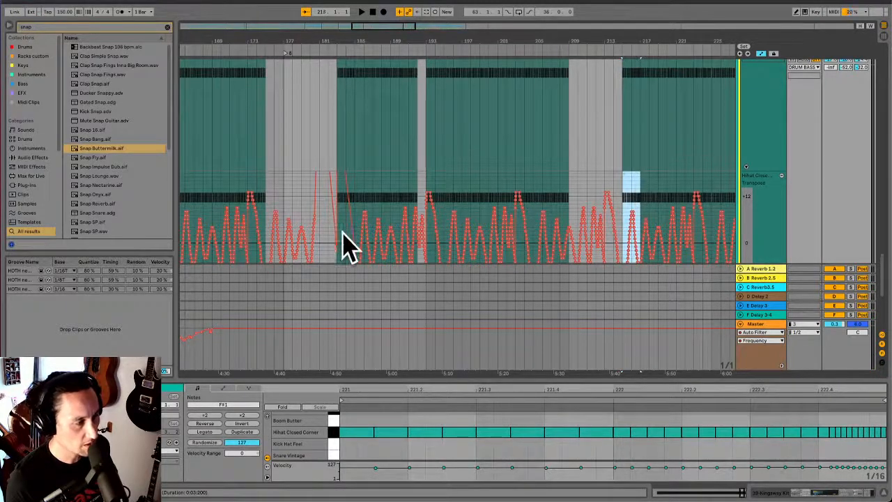
{"action": "scroll", "coordinate": [342, 279], "scroll_direction": "down", "scroll_amount": 2}
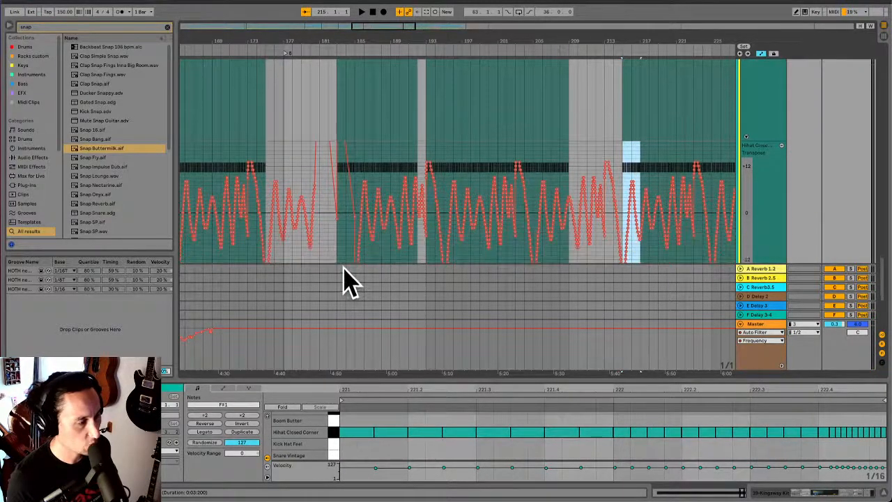
{"action": "left_click_drag", "start_coordinate": [339, 248], "coordinate": [350, 250]}
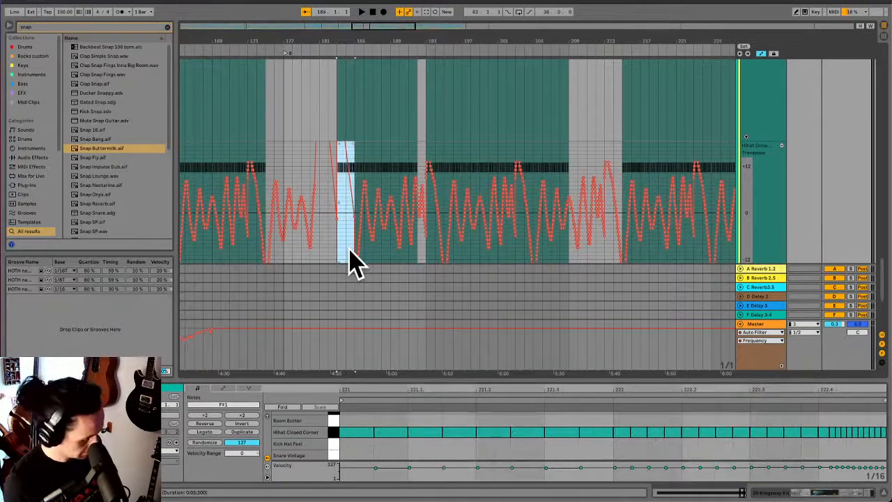
{"action": "left_click", "coordinate": [622, 168]}
{"action": "left_click_drag", "start_coordinate": [625, 171], "coordinate": [631, 227]}
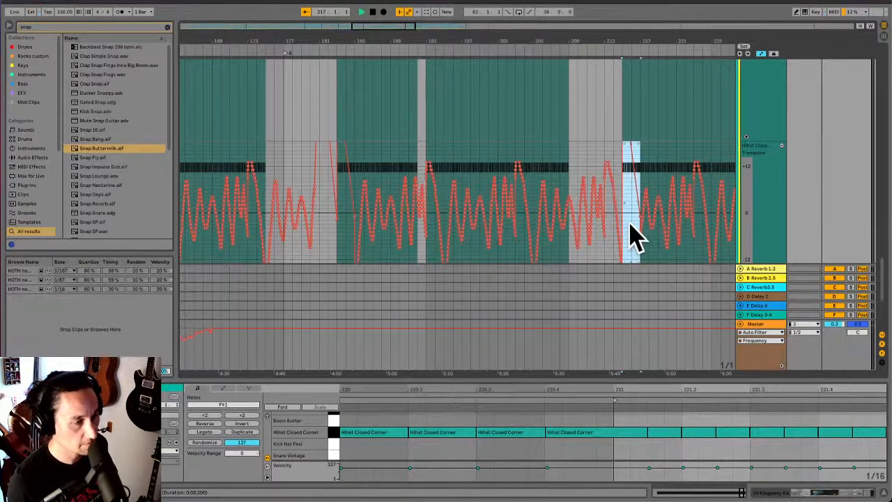
- Lower the end of the pasted Transpose ramp near bar 217 to -12 st and play that passage
{"action": "key", "text": "space"}
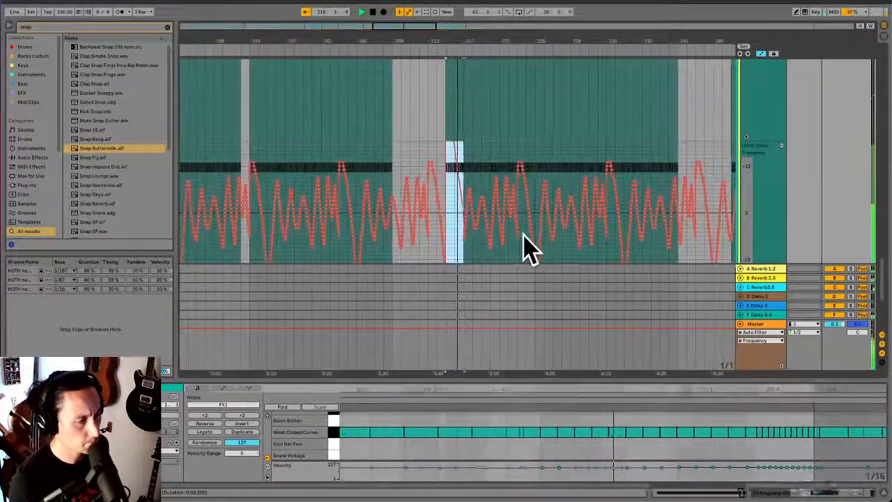
{"action": "key", "text": "space"}
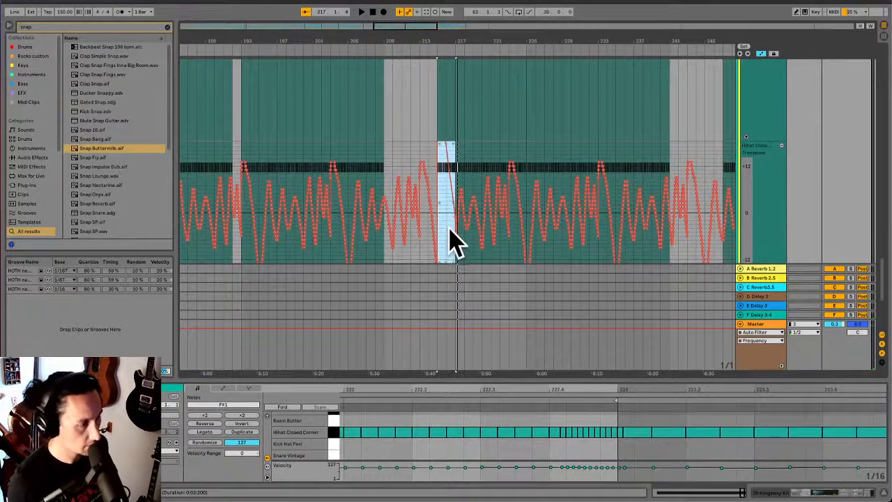
{"action": "left_click", "coordinate": [454, 244]}
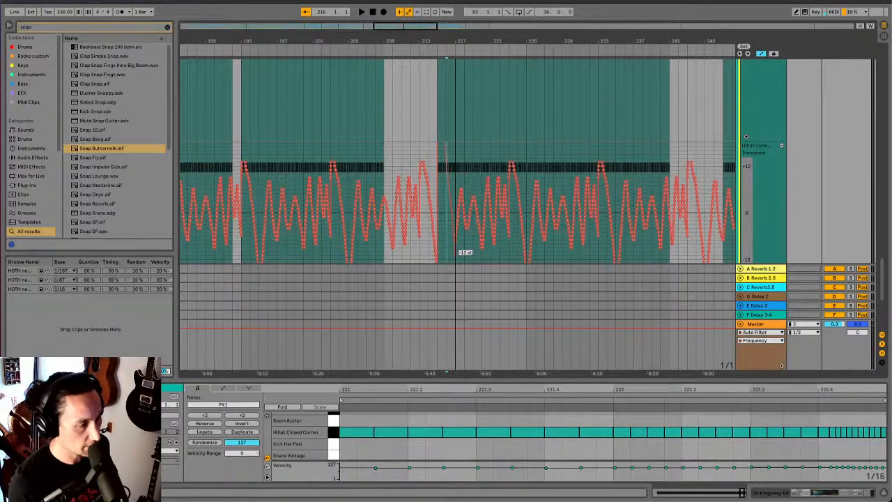
{"action": "key", "text": "space"}
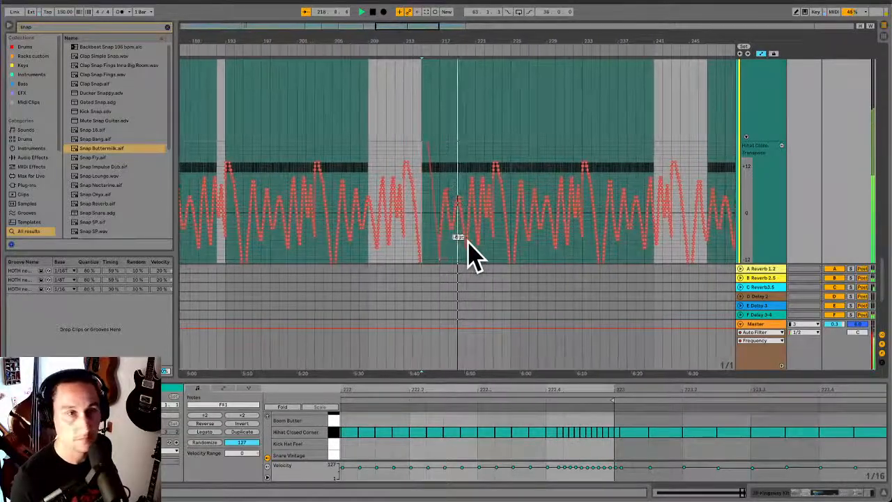
- Remove the separate Transpose automation lane from track 39's display and hide the return tracks
{"action": "scroll", "coordinate": [620, 222], "scroll_direction": "up", "scroll_amount": 4}
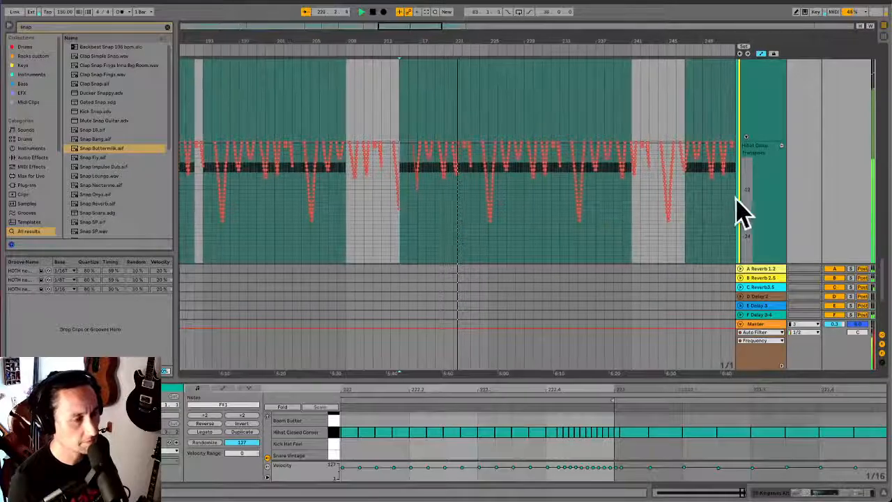
{"action": "left_click", "coordinate": [781, 145]}
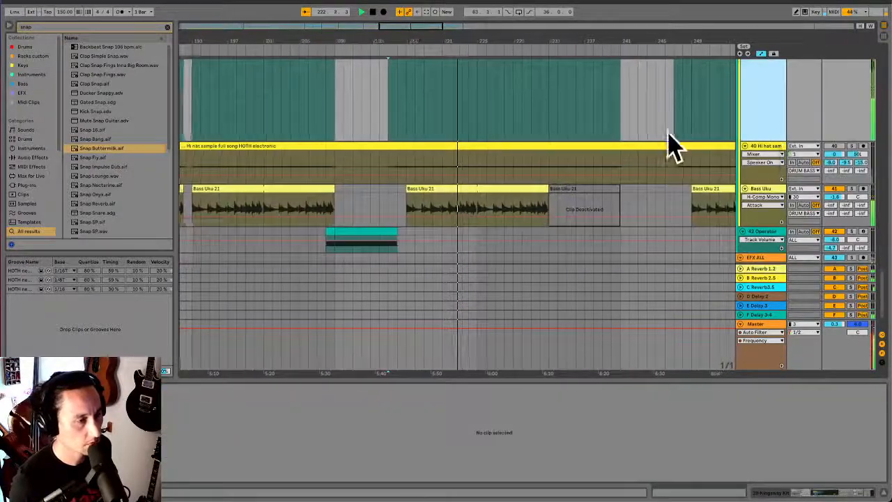
{"action": "scroll", "coordinate": [669, 146], "scroll_direction": "up", "scroll_amount": 6}
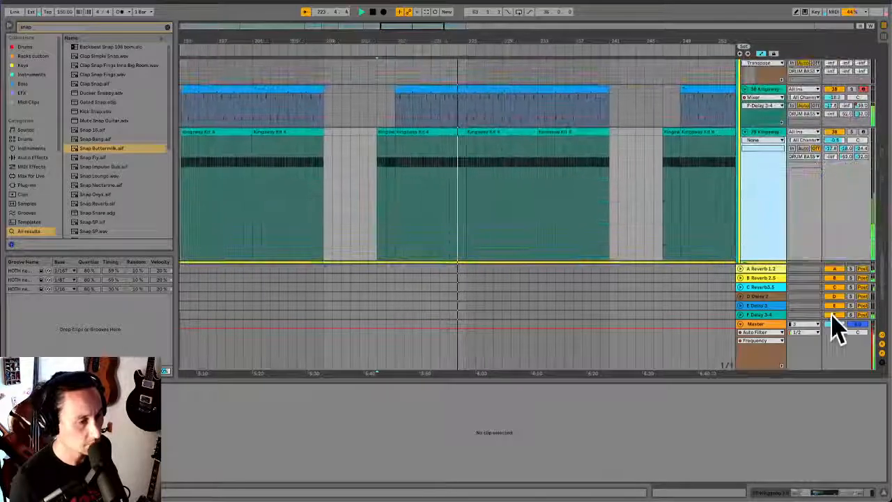
{"action": "left_click", "coordinate": [880, 343]}
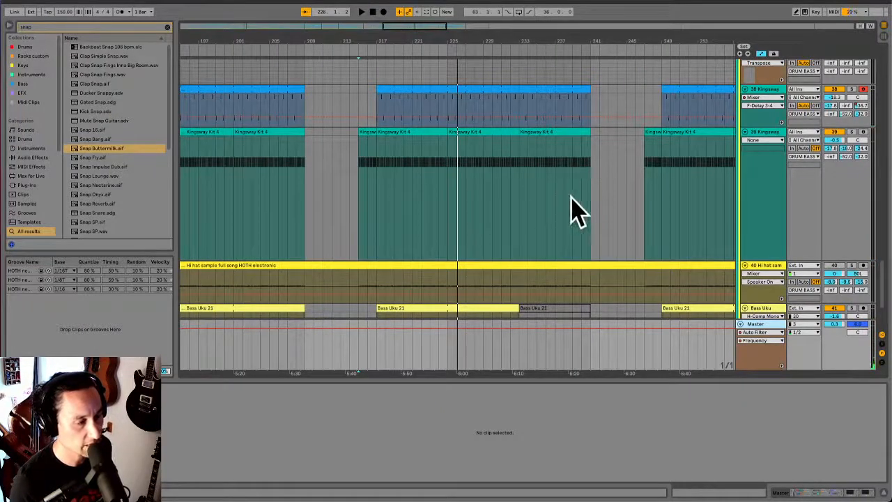
- Show Hihat Closed Corner's Transpose automation on track 39, copy bars 215 to 217 to bar 247 and play from there
{"action": "left_click", "coordinate": [644, 202]}
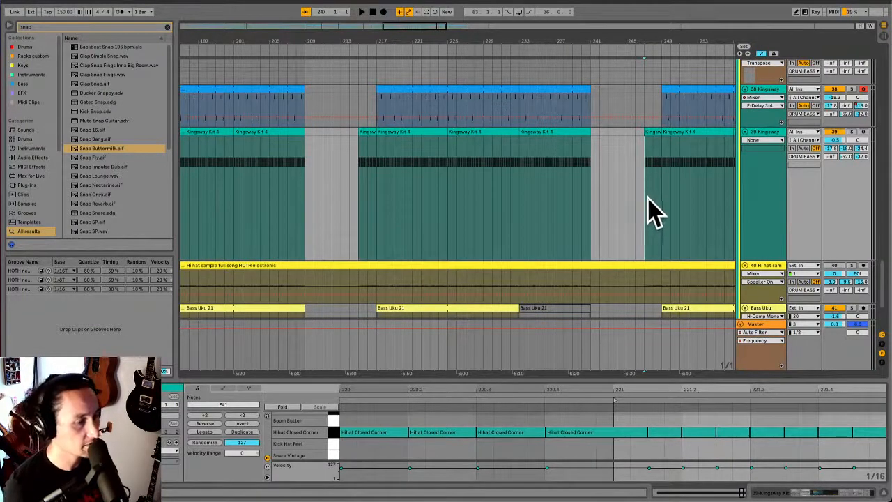
{"action": "left_click", "coordinate": [790, 492]}
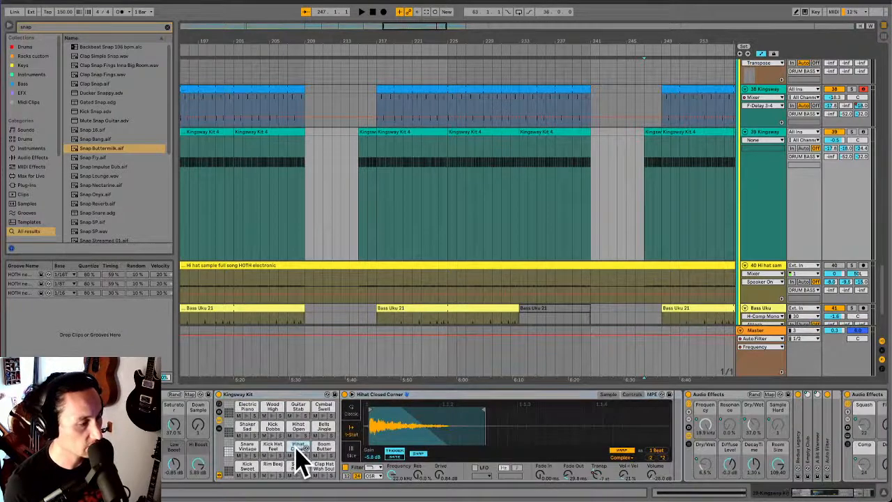
{"action": "left_click", "coordinate": [597, 476]}
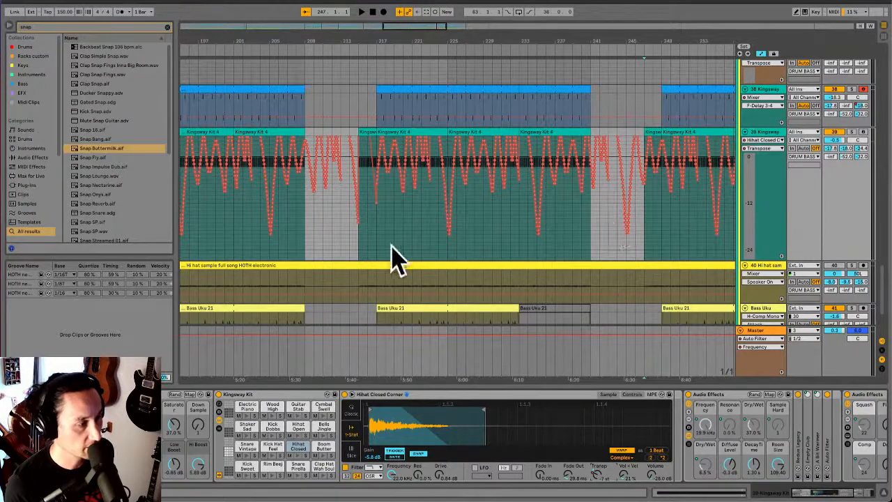
{"action": "left_click_drag", "start_coordinate": [358, 246], "coordinate": [374, 248]}
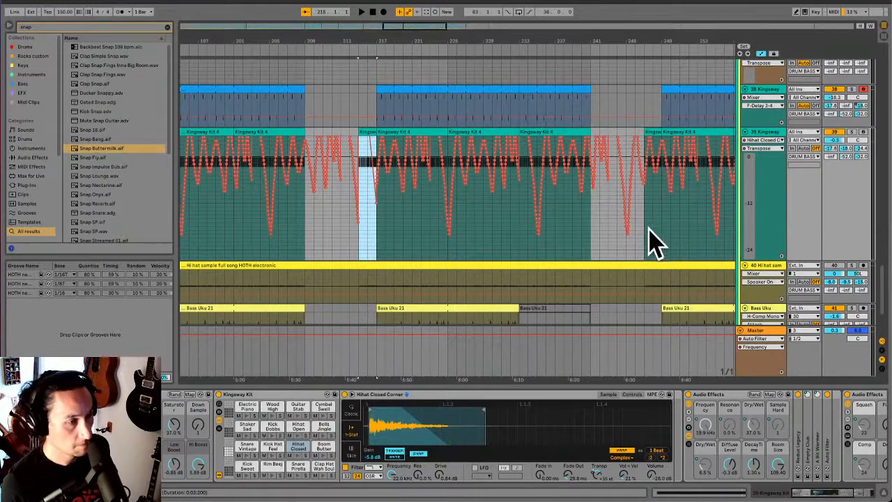
{"action": "key", "text": "space"}
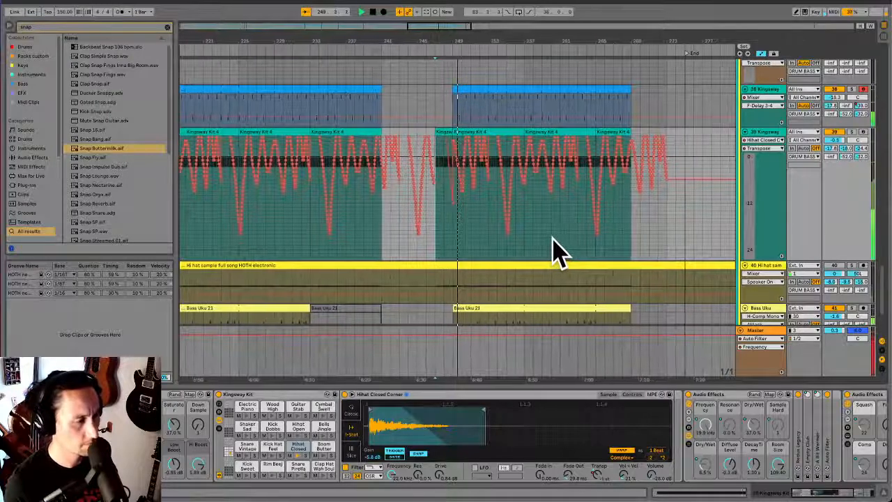
- Lower track 39's volume to -8.3 dB and bring its Drum Buss device into view
{"action": "left_click", "coordinate": [833, 148]}
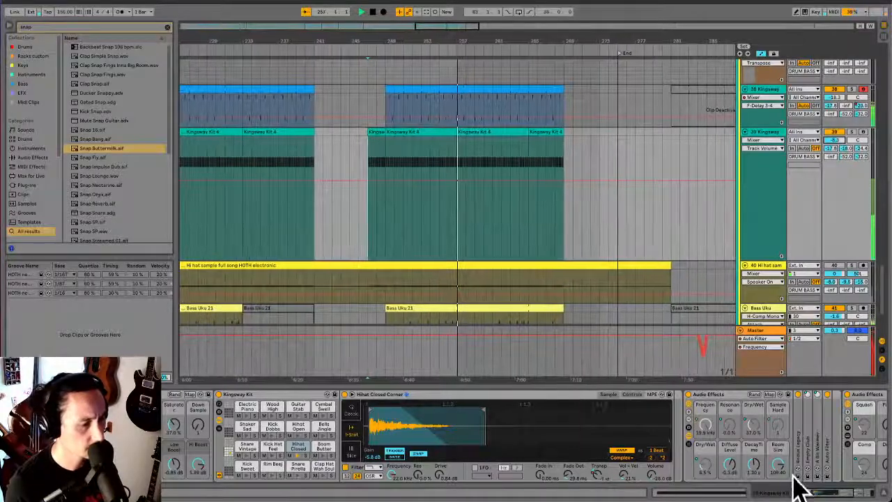
{"action": "mouse_move", "coordinate": [815, 492]}
{"action": "left_mouse_down"}
{"action": "mouse_move", "coordinate": [840, 491]}
{"action": "mouse_move", "coordinate": [808, 492]}
{"action": "left_mouse_up"}
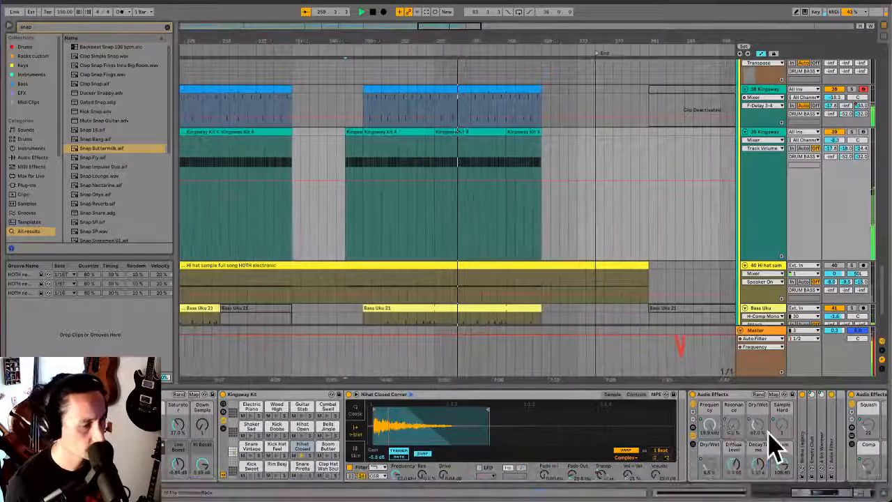
{"action": "left_click_drag", "start_coordinate": [816, 494], "coordinate": [839, 491]}
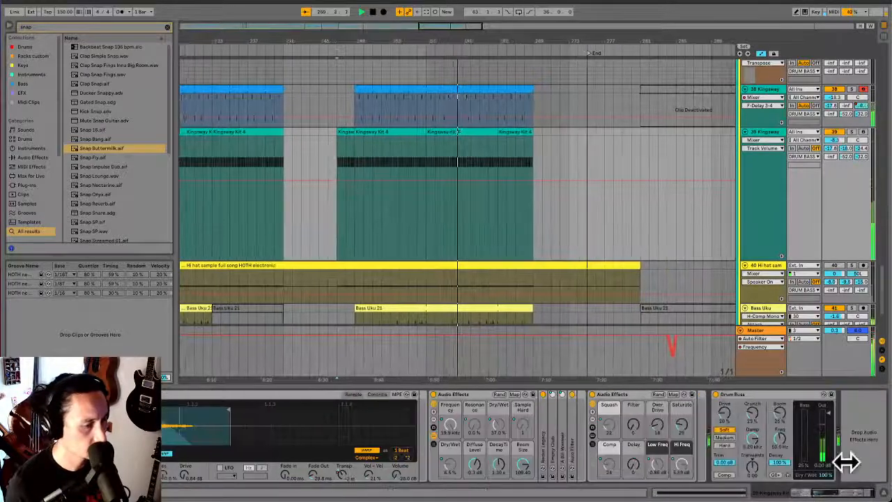
- Solo track 39 and compare its sound with Drum Buss switched off and on
{"action": "right_click", "coordinate": [717, 395]}
{"action": "left_click", "coordinate": [719, 397]}
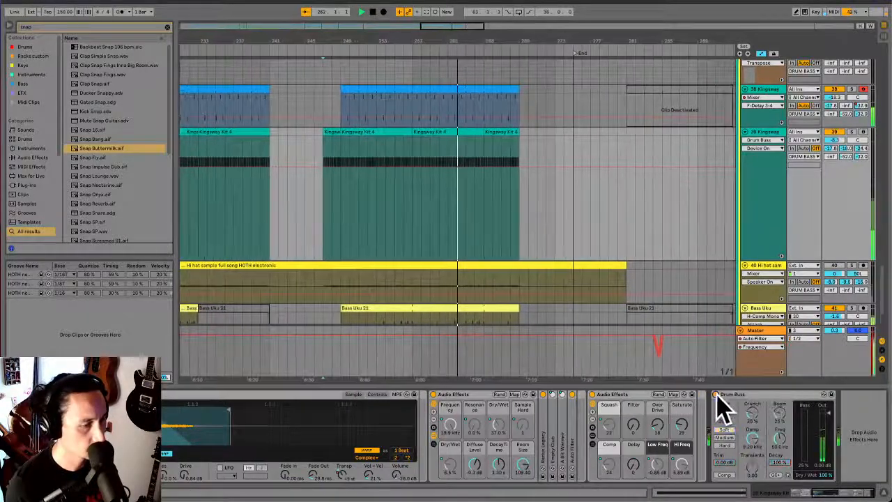
{"action": "left_click", "coordinate": [849, 132]}
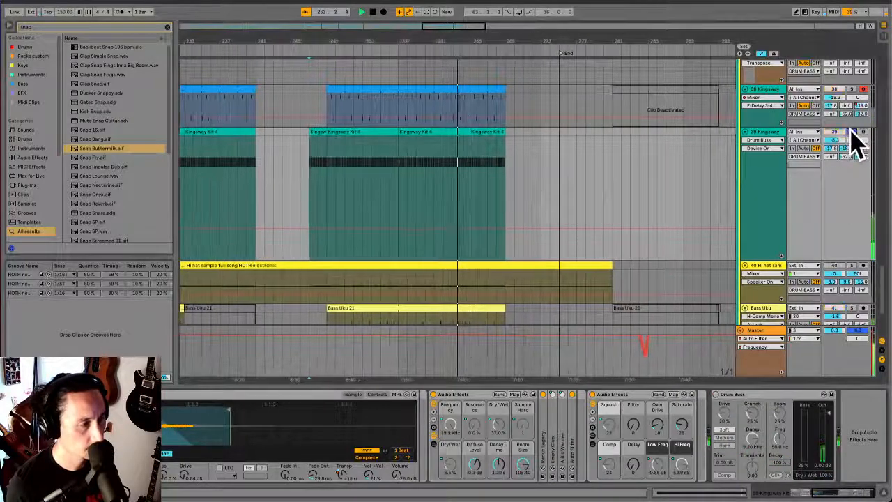
{"action": "left_click", "coordinate": [715, 394]}
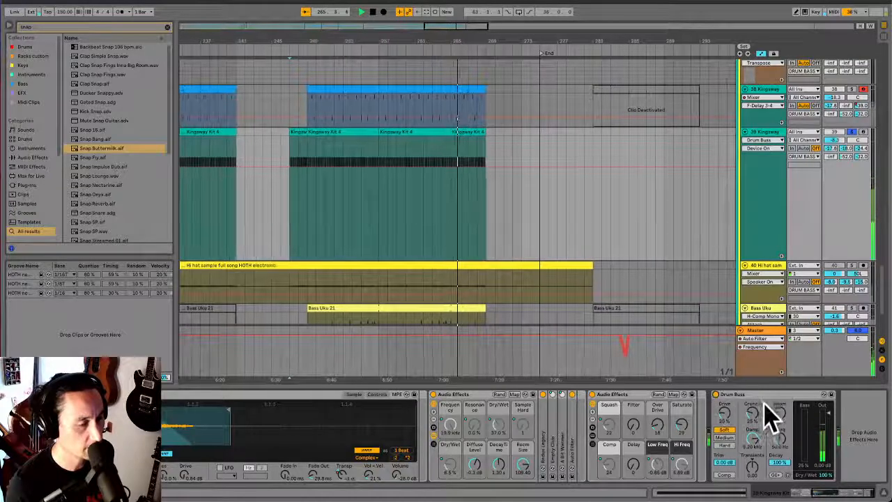
- Set Drum Buss Drive and Crunch to 100%, Boom to 75% at 90 Hz, and Transients to -1.00 during playback
{"action": "left_click_drag", "start_coordinate": [753, 413], "coordinate": [752, 359]}
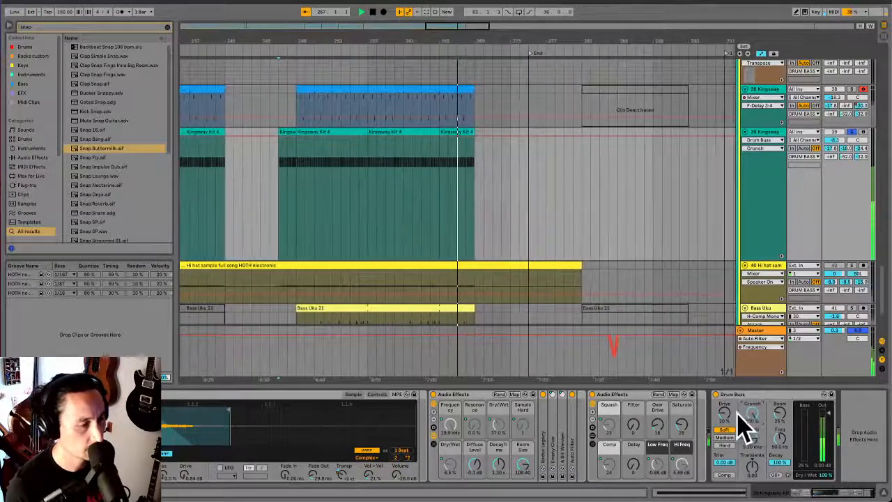
{"action": "left_click_drag", "start_coordinate": [724, 414], "coordinate": [724, 357]}
{"action": "left_click_drag", "start_coordinate": [779, 436], "coordinate": [780, 357]}
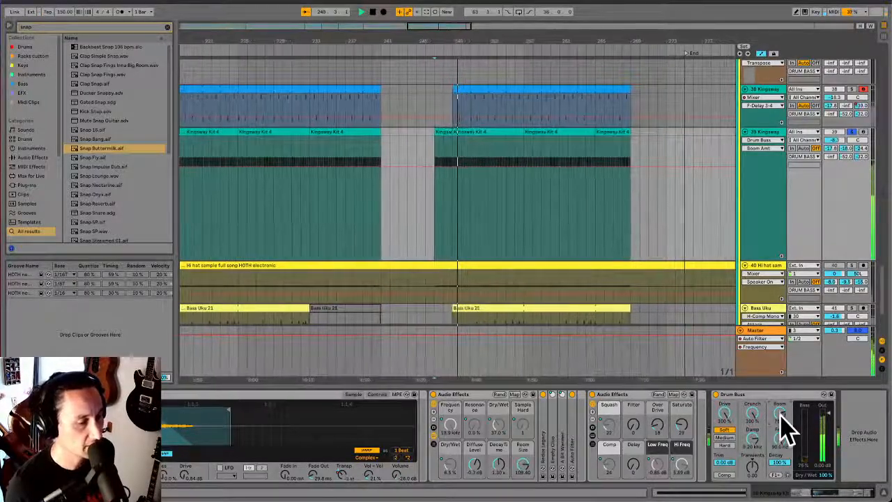
{"action": "left_click", "coordinate": [751, 467]}
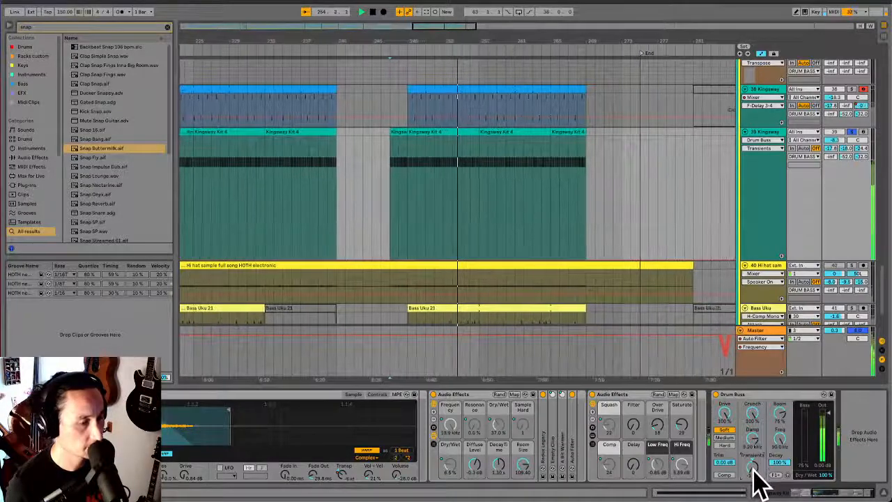
- Switch Drum Buss to Hard drive, reduce Crunch to 21% and bring Boom down to 0%
{"action": "left_click", "coordinate": [752, 414]}
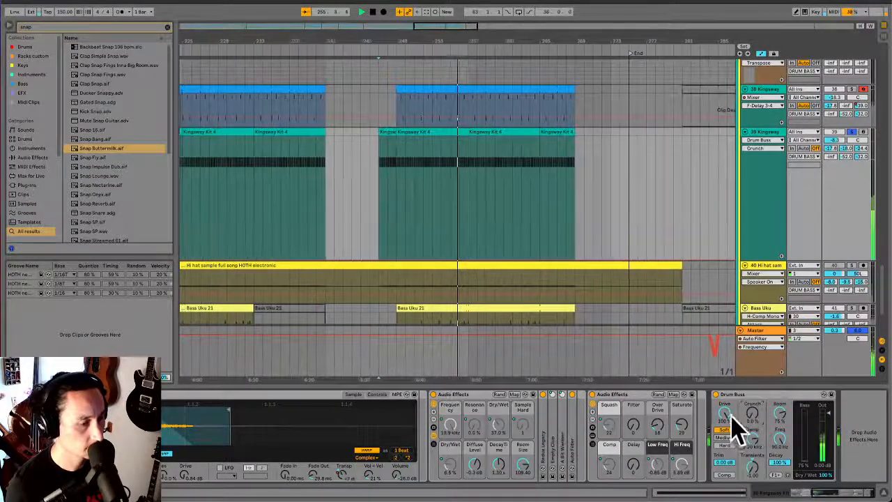
{"action": "left_click", "coordinate": [725, 425]}
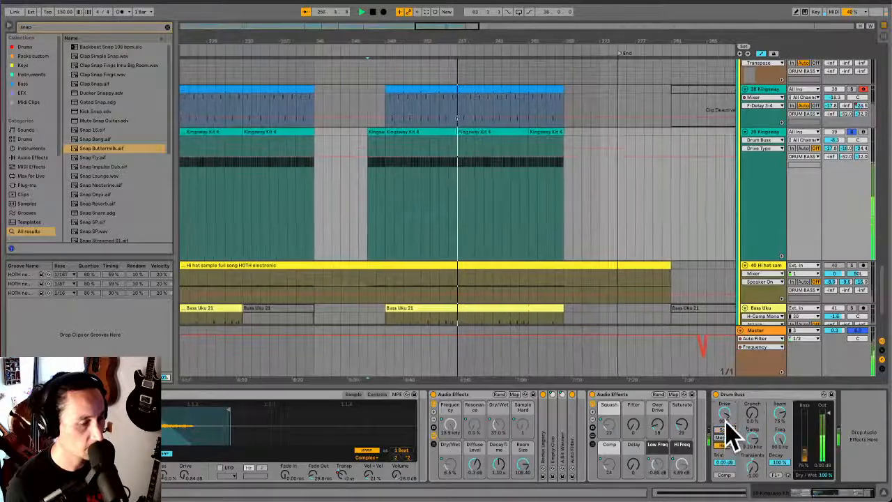
{"action": "left_click_drag", "start_coordinate": [754, 415], "coordinate": [781, 451]}
{"action": "double_click", "coordinate": [778, 412]}
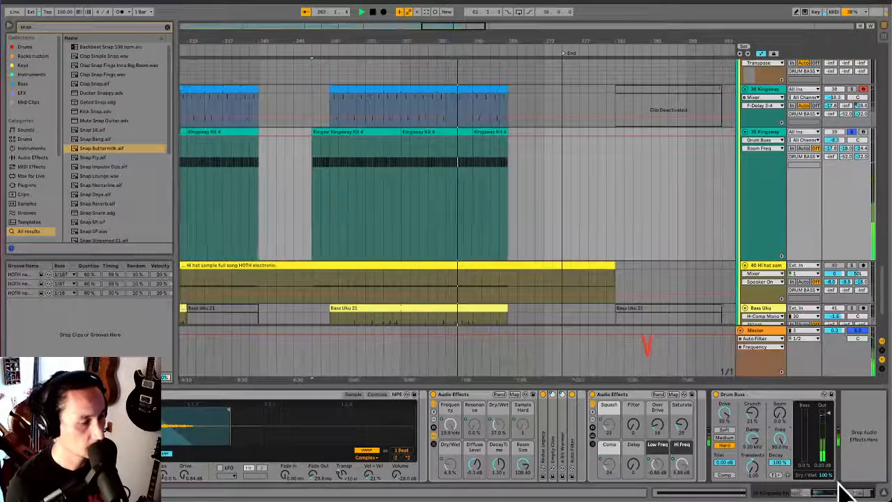
- Find Auto Filter in the EFX collection and add it to the Hihat Closed pad of track 39's Kingsway Kit
{"action": "scroll", "coordinate": [845, 491], "scroll_direction": "left", "scroll_amount": 5}
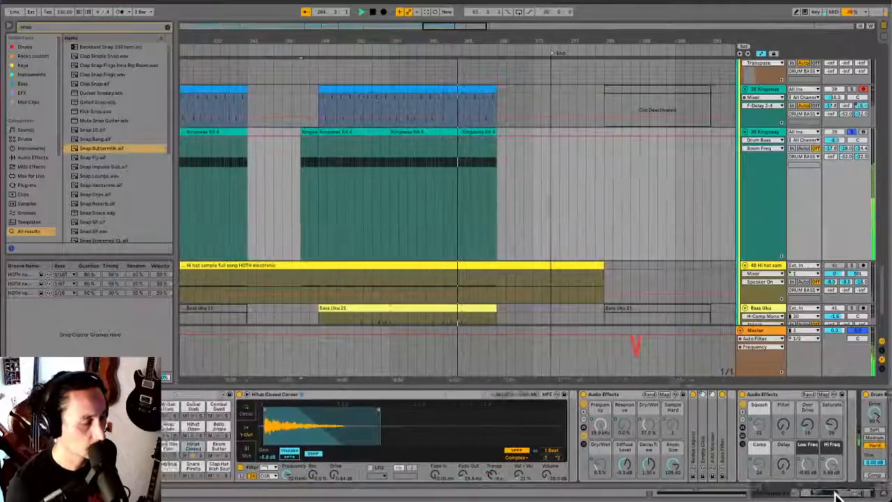
{"action": "scroll", "coordinate": [836, 494], "scroll_direction": "left", "scroll_amount": 3}
{"action": "scroll", "coordinate": [833, 495], "scroll_direction": "left", "scroll_amount": 3}
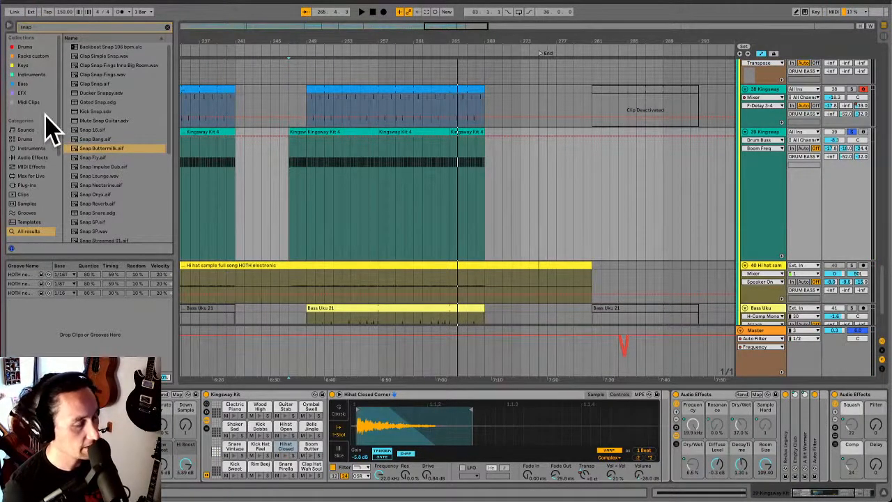
{"action": "left_click", "coordinate": [28, 93]}
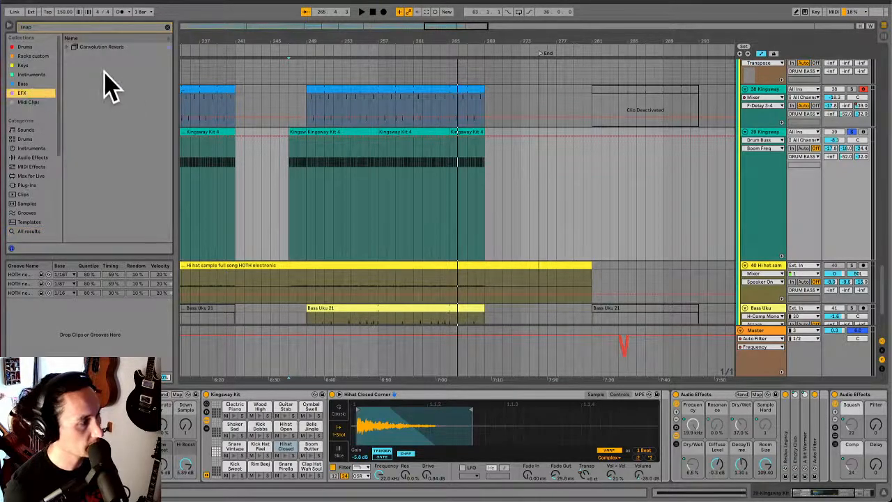
{"action": "left_click", "coordinate": [167, 27]}
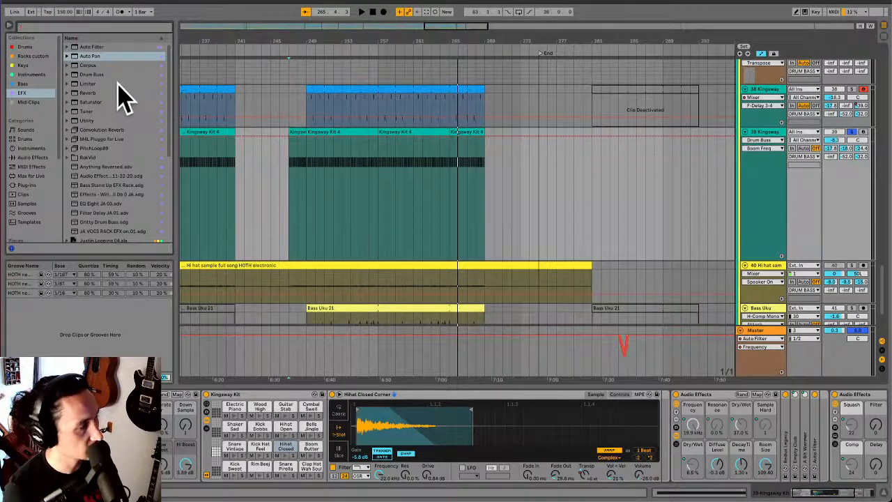
{"action": "left_click", "coordinate": [88, 47]}
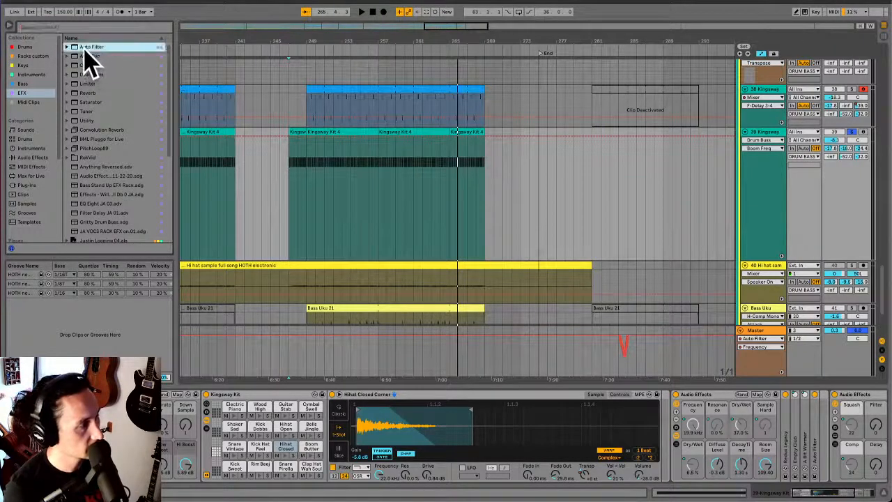
{"action": "left_click_drag", "start_coordinate": [84, 49], "coordinate": [283, 446]}
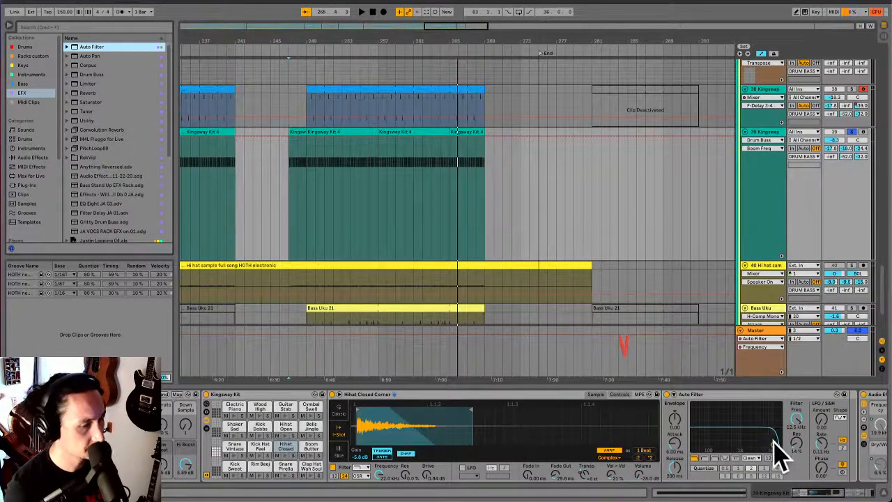
- Switch the new Auto Filter to high-pass and set its cutoff to 190 Hz while listening
{"action": "left_click", "coordinate": [705, 458]}
{"action": "left_click_drag", "start_coordinate": [773, 446], "coordinate": [766, 447]}
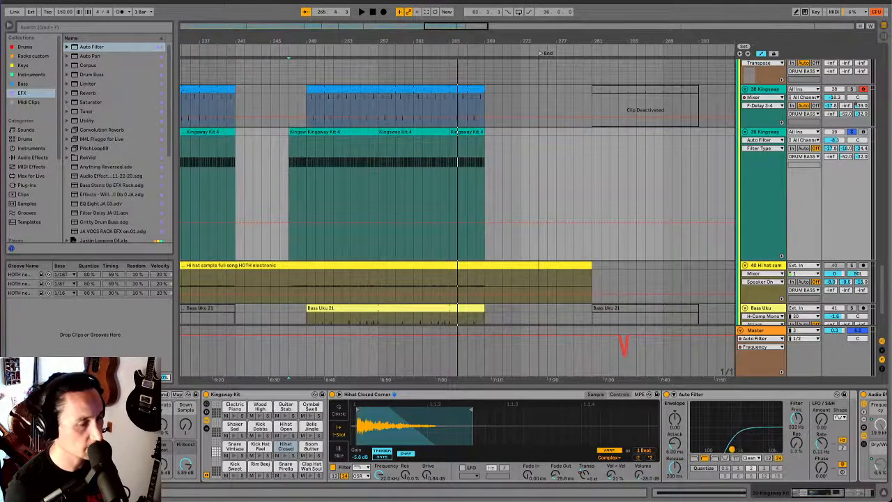
{"action": "key", "text": "space"}
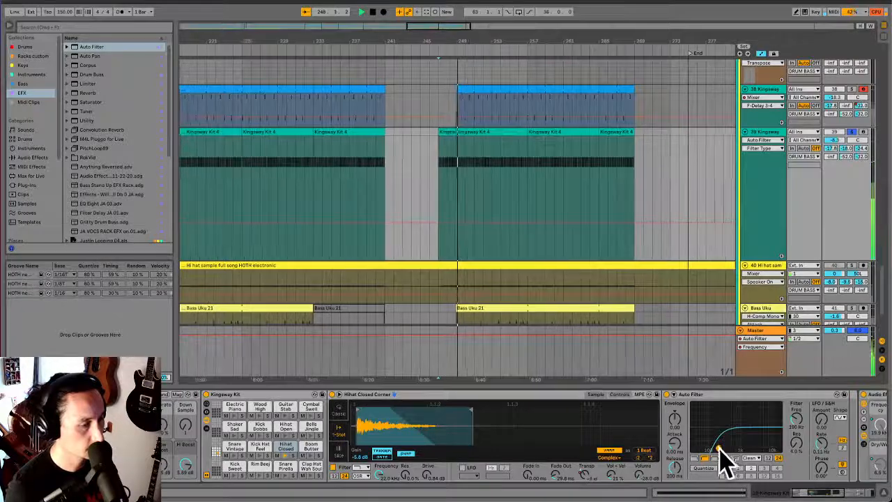
- Bring track 39's Drum Buss back into view and compare the filtered hi-hat with it off and on
{"action": "left_click_drag", "start_coordinate": [818, 491], "coordinate": [853, 494]}
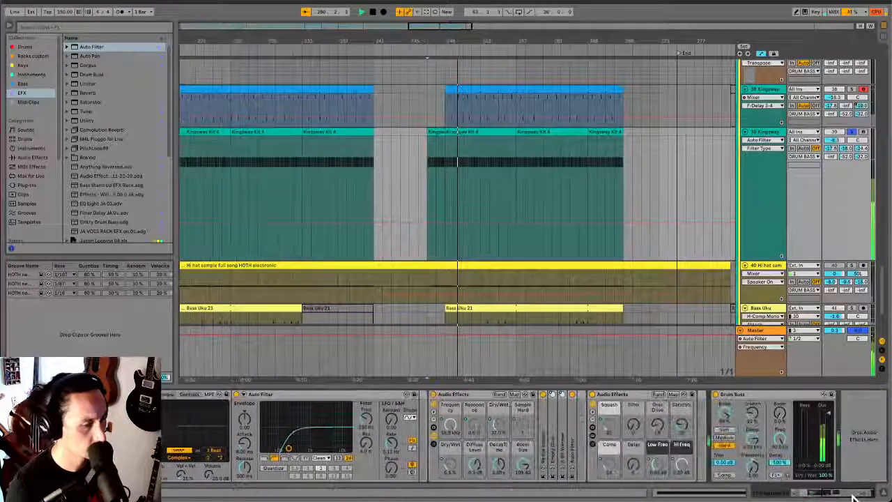
{"action": "left_click", "coordinate": [718, 395]}
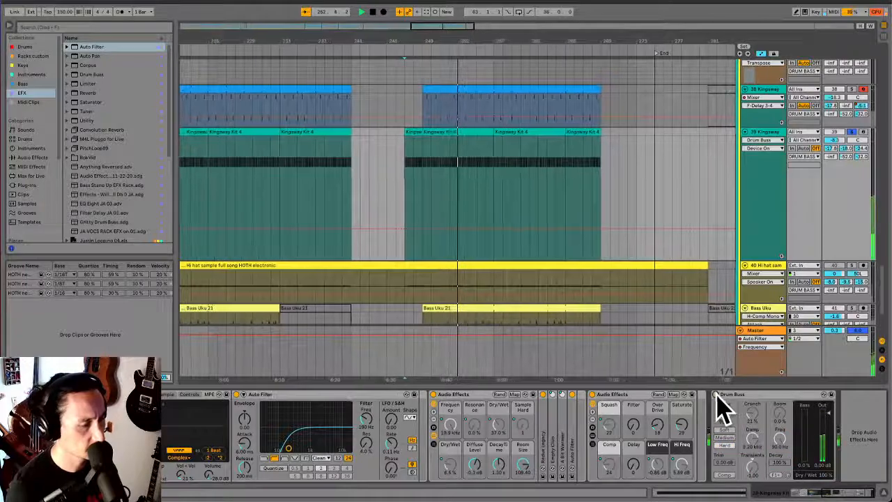
{"action": "left_click", "coordinate": [716, 395]}
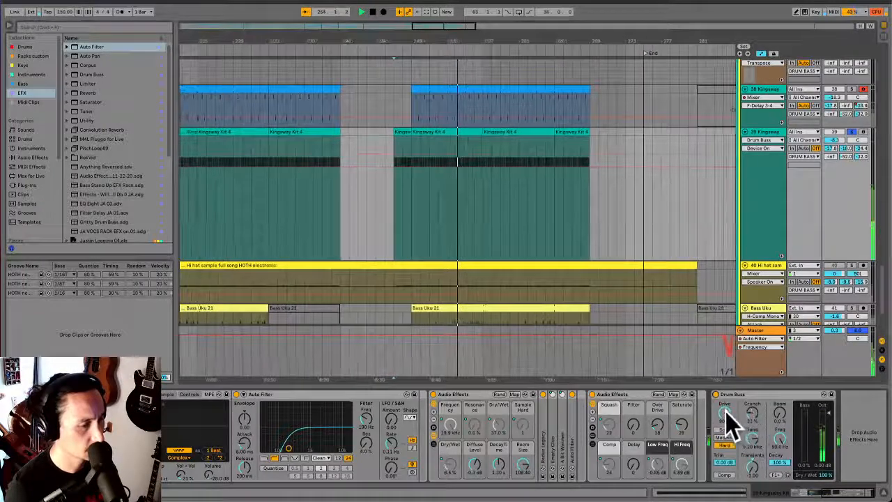
- Set Drum Buss to Soft with Comp enabled, Drive at 0% and Damp at 799 Hz
{"action": "left_click", "coordinate": [725, 412]}
{"action": "left_click", "coordinate": [723, 428]}
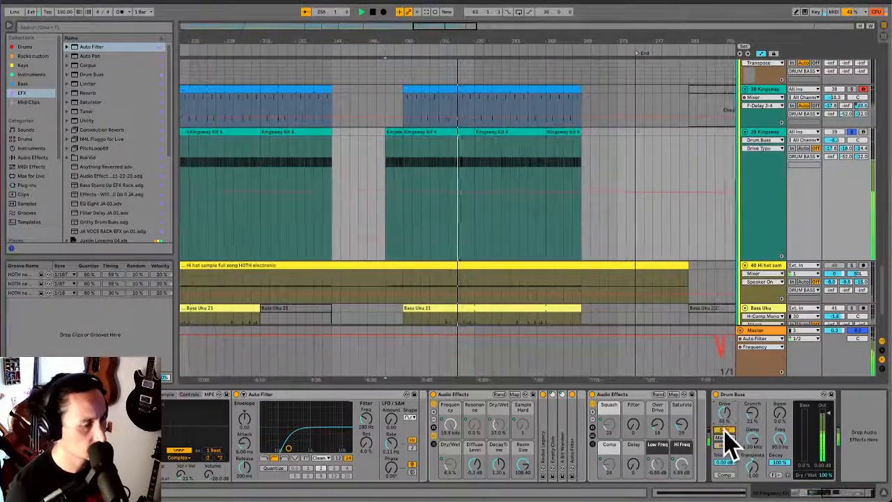
{"action": "left_click", "coordinate": [724, 475]}
{"action": "left_click", "coordinate": [752, 468]}
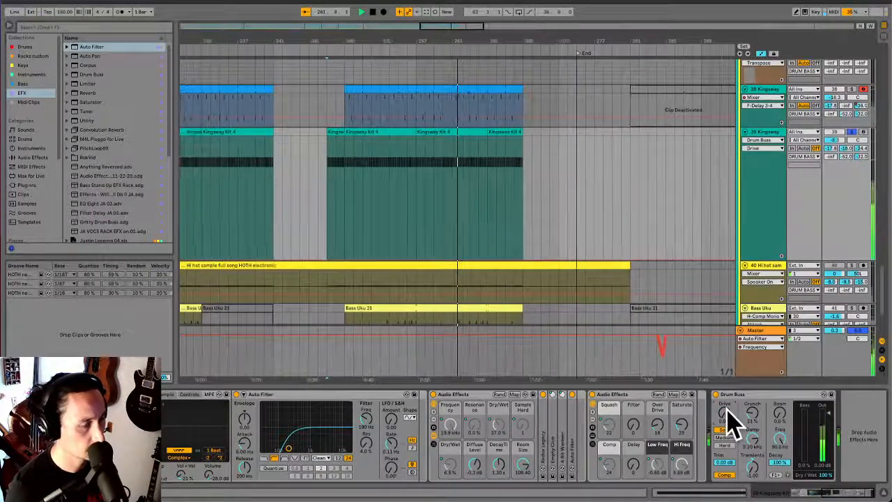
{"action": "left_click", "coordinate": [757, 444]}
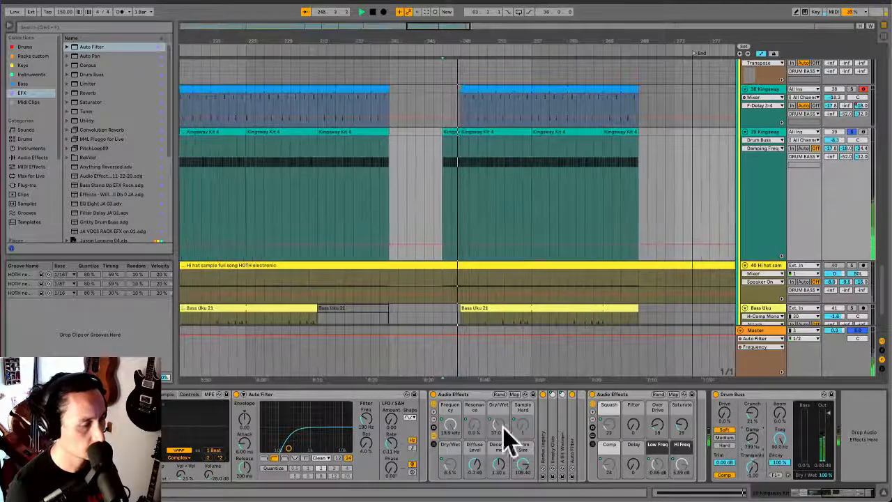
- Raise the hi-hat Auto Filter's high-pass cutoff to 874 Hz with 44% resonance and expand its sidechain section
{"action": "left_click_drag", "start_coordinate": [287, 447], "coordinate": [309, 444]}
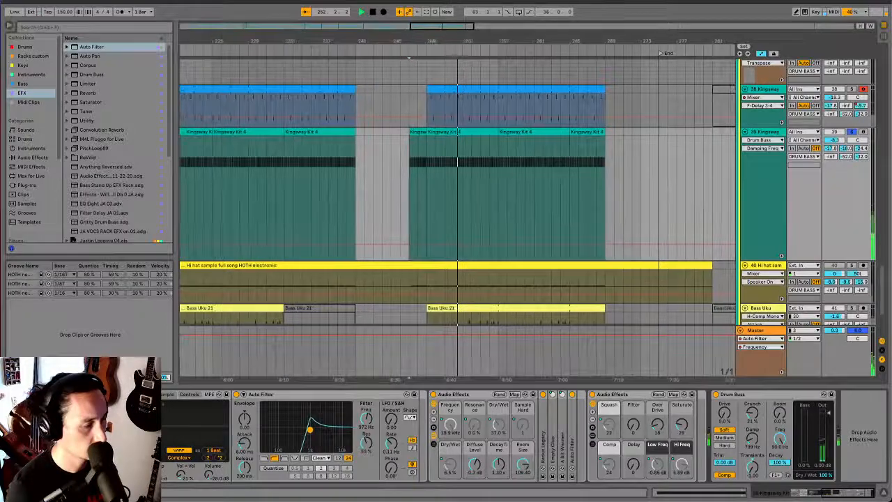
{"action": "left_click_drag", "start_coordinate": [310, 429], "coordinate": [312, 431]}
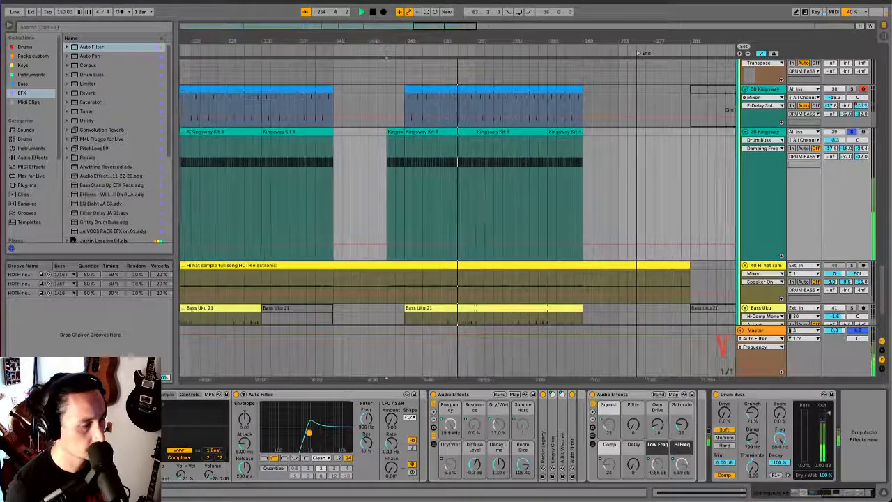
{"action": "left_click", "coordinate": [243, 404]}
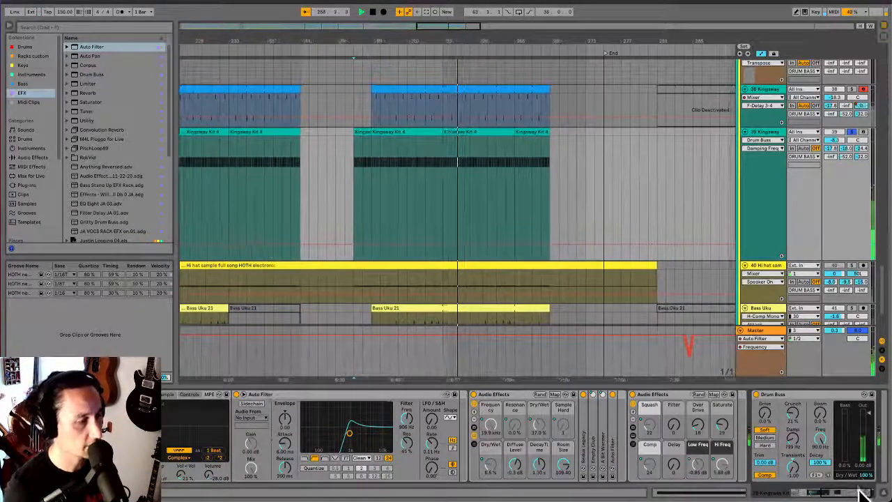
{"action": "left_click_drag", "start_coordinate": [844, 492], "coordinate": [819, 492]}
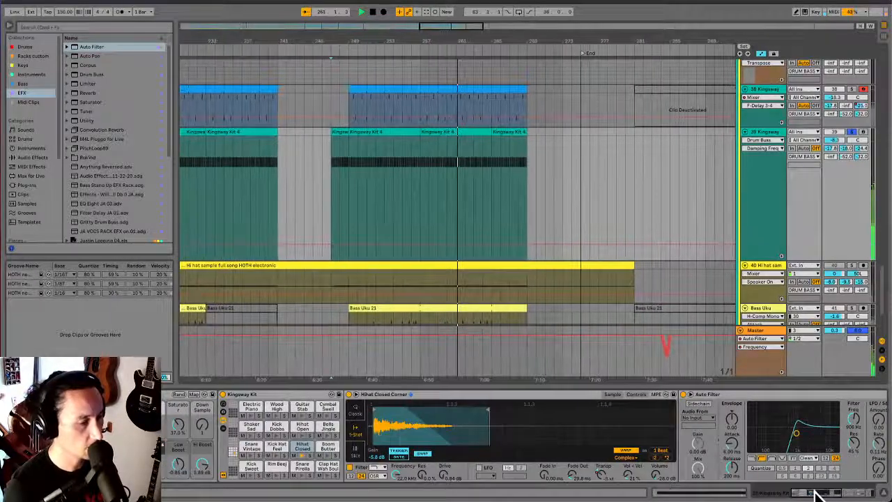
{"action": "mouse_move", "coordinate": [796, 432]}
{"action": "left_mouse_down"}
{"action": "mouse_move", "coordinate": [765, 439]}
{"action": "mouse_move", "coordinate": [795, 434]}
{"action": "left_mouse_up"}
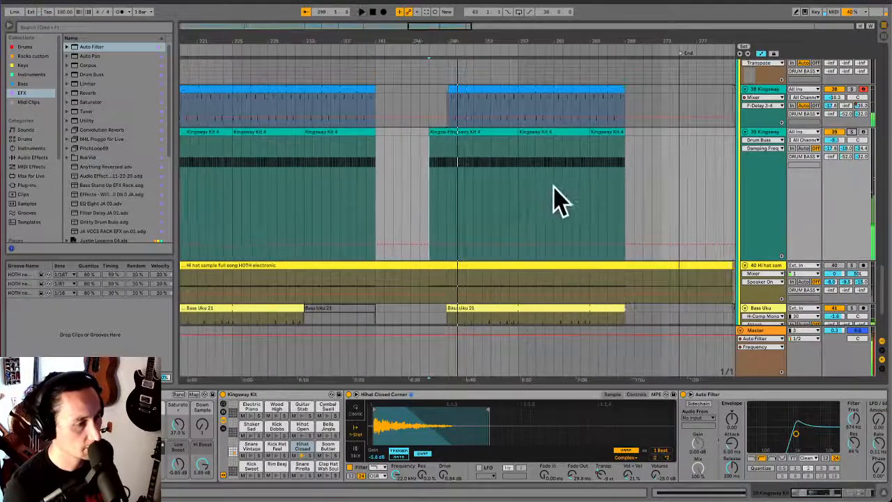
- Stop playback, add Auto Pan at the end of track 39's device chain and rename the track Hi Hat Kingsway
{"action": "key", "text": "space"}
{"action": "left_click", "coordinate": [85, 56]}
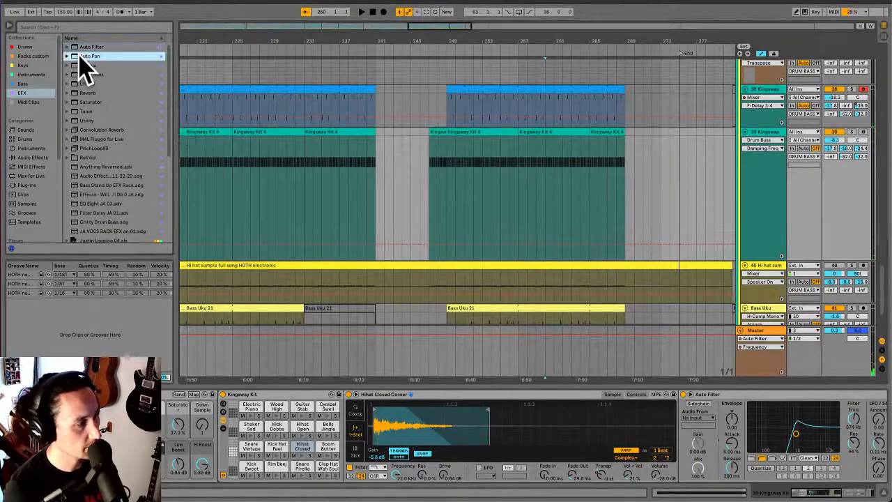
{"action": "left_click_drag", "start_coordinate": [80, 57], "coordinate": [568, 201]}
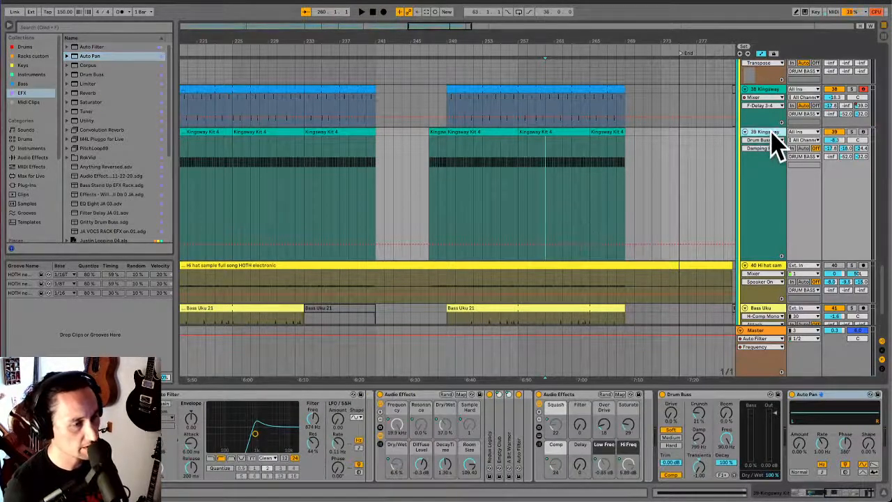
{"action": "key", "text": "ctrl+r"}
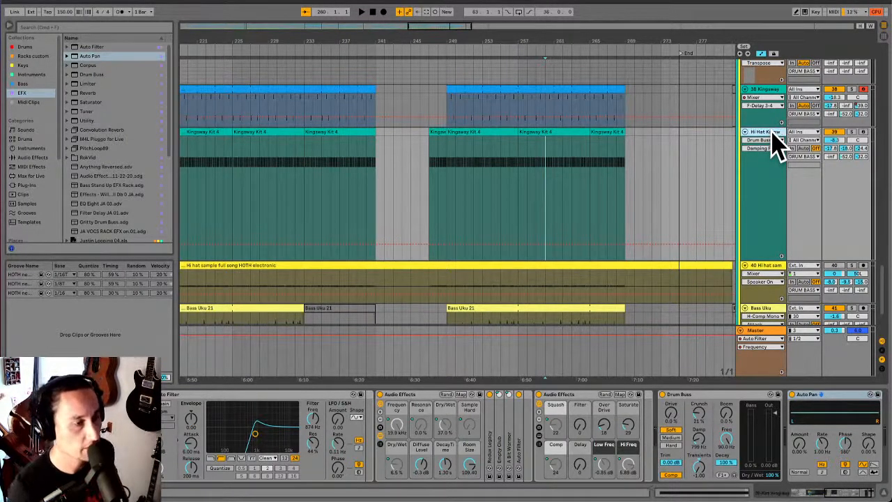
{"action": "key", "text": "Return"}
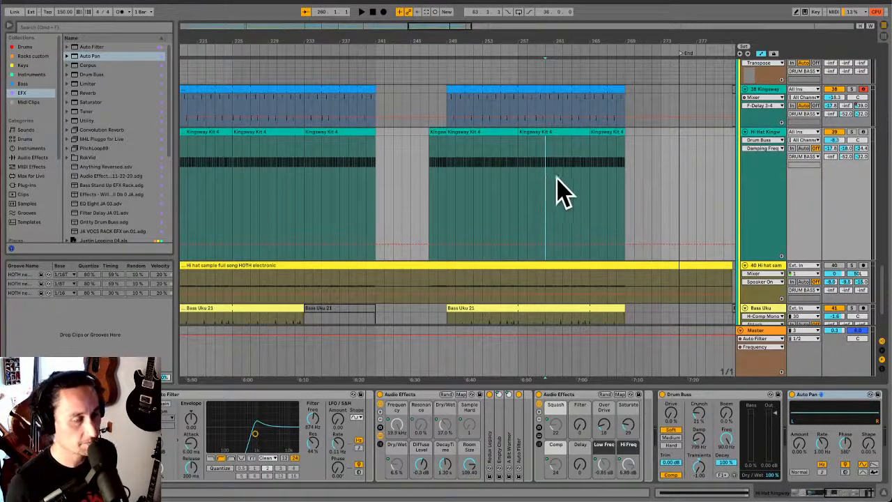
- Raise Auto Pan's Amount, set Rate to 24.3 Hz, Phase to 171° and Shape to 54%, and play the result
{"action": "left_click", "coordinate": [799, 443]}
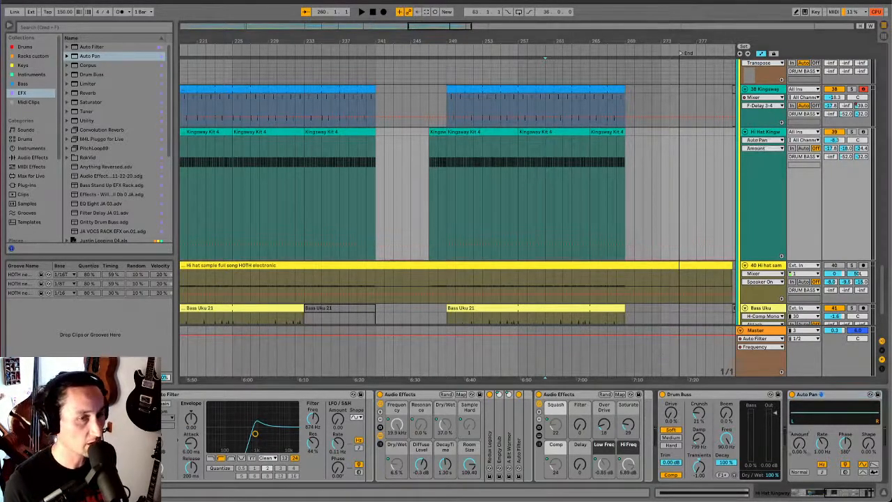
{"action": "left_click_drag", "start_coordinate": [799, 443], "coordinate": [799, 431]}
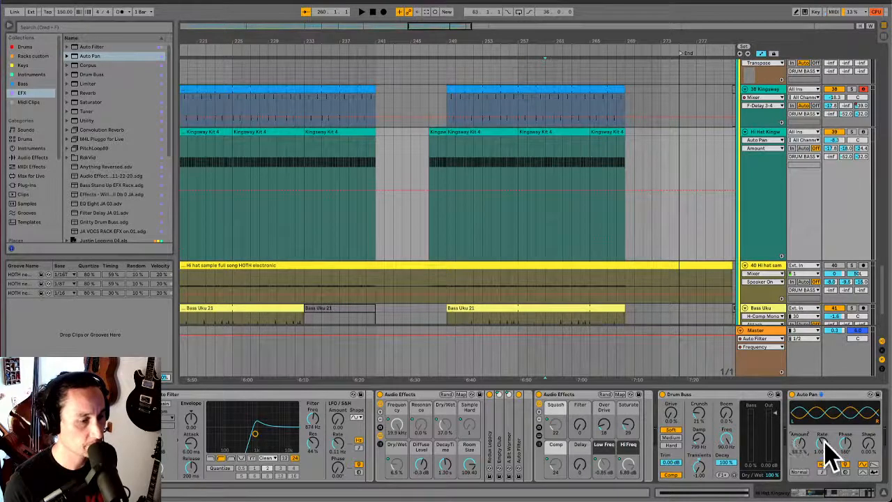
{"action": "left_click_drag", "start_coordinate": [822, 441], "coordinate": [822, 415]}
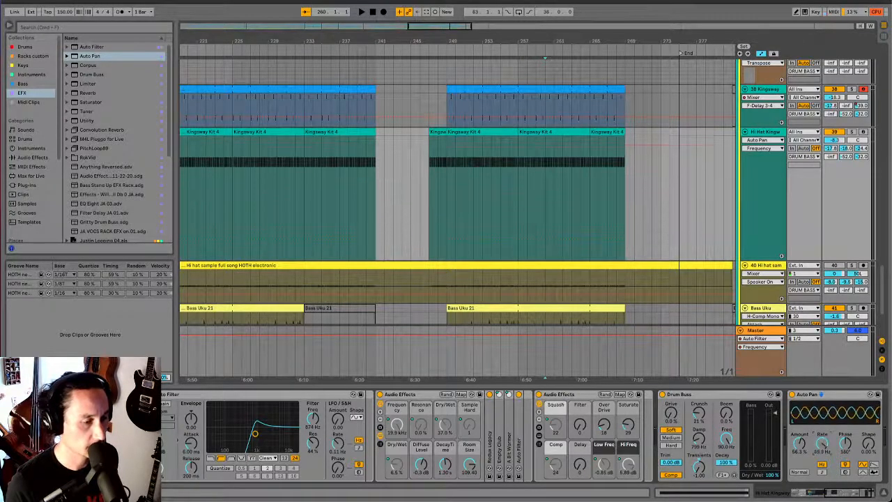
{"action": "left_click_drag", "start_coordinate": [801, 443], "coordinate": [868, 430]}
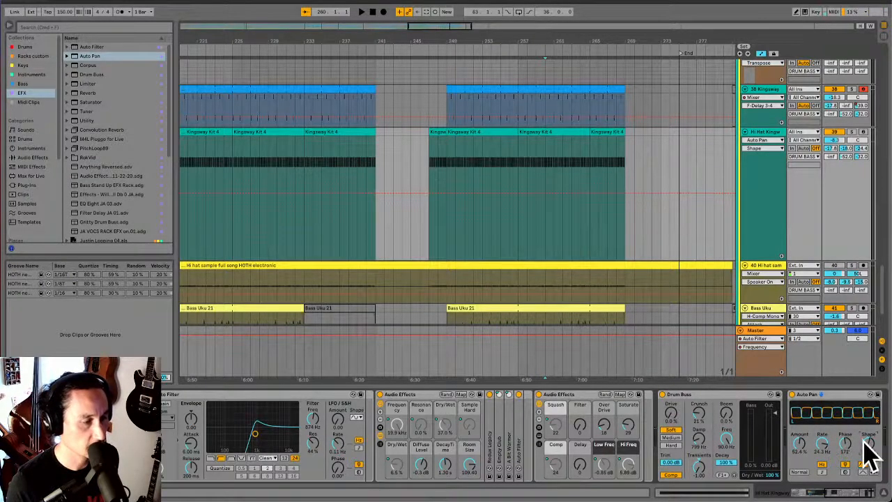
{"action": "key", "text": "space"}
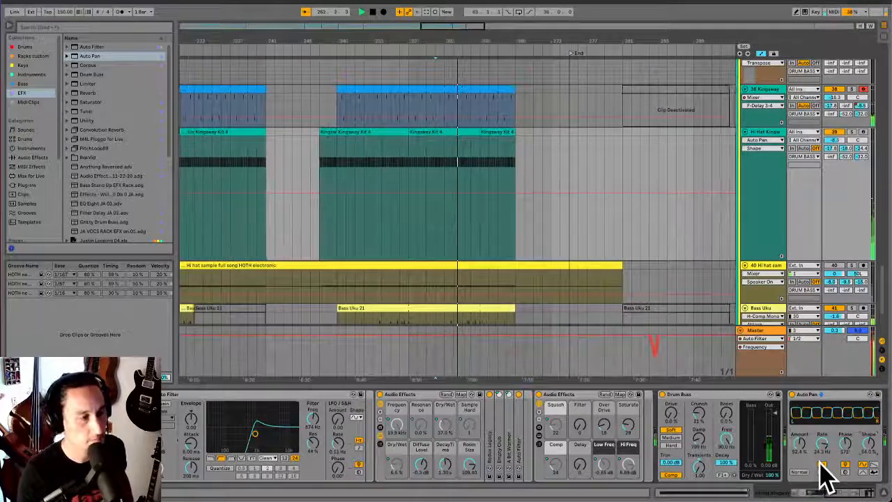
- Show the Hi Hat Kingsway track's volume automation, stop playback and review its clips across the whole arrangement from bar 41
{"action": "left_click_drag", "start_coordinate": [838, 140], "coordinate": [838, 141]}
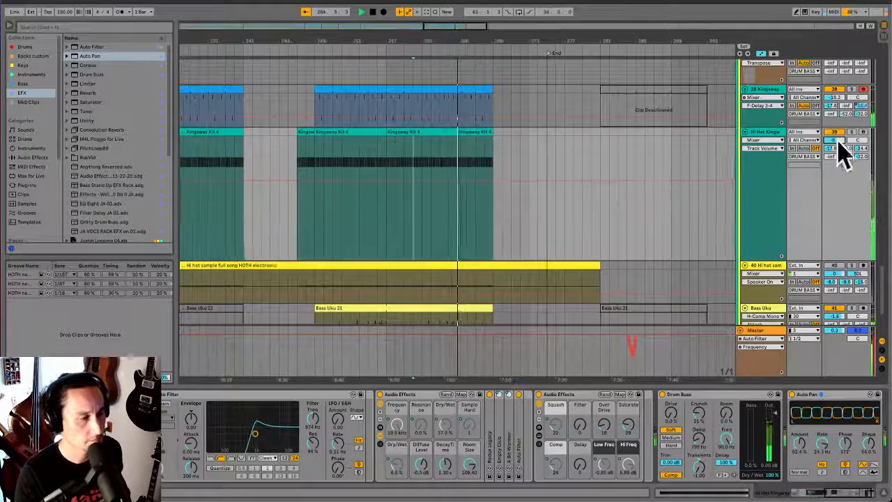
{"action": "left_click", "coordinate": [416, 232]}
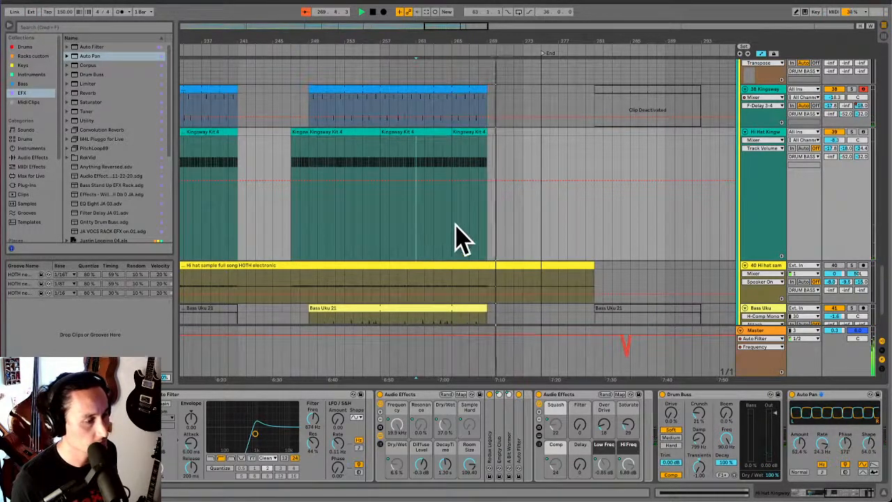
{"action": "key", "text": "minus"}
{"action": "key", "text": "minus"}
{"action": "key", "text": "minus"}
{"action": "key", "text": "minus"}
{"action": "key", "text": "minus"}
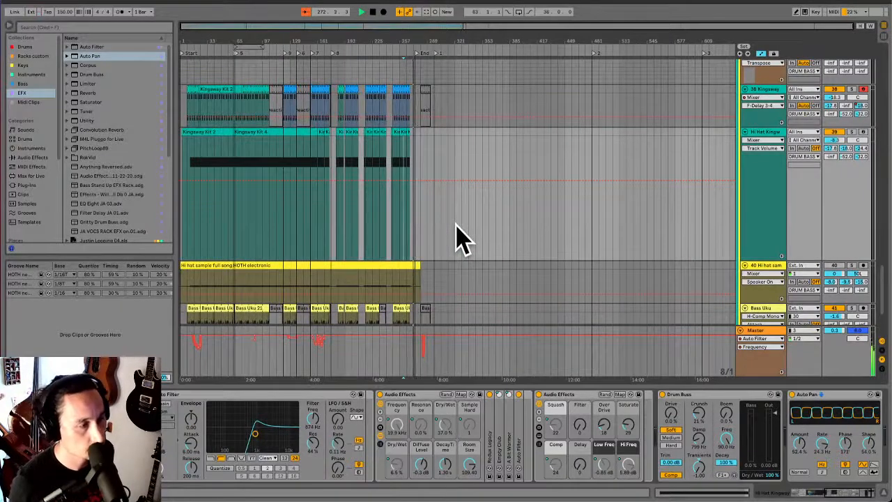
{"action": "left_click", "coordinate": [239, 235]}
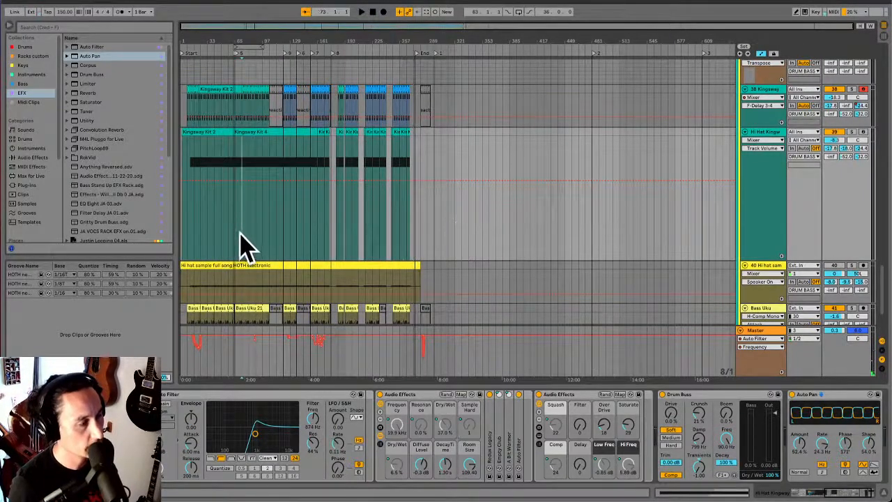
{"action": "left_click", "coordinate": [214, 226]}
- Inspect the iZotope BreakTweaker instrument with the Electro JA 02 preset on track 30 and close its window
{"action": "scroll", "coordinate": [215, 228], "scroll_direction": "up", "scroll_amount": 3}
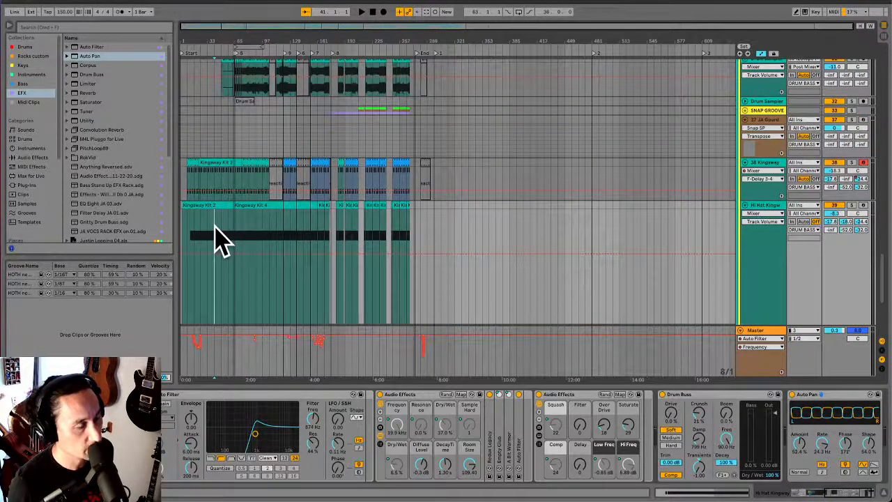
{"action": "scroll", "coordinate": [214, 236], "scroll_direction": "up", "scroll_amount": 4}
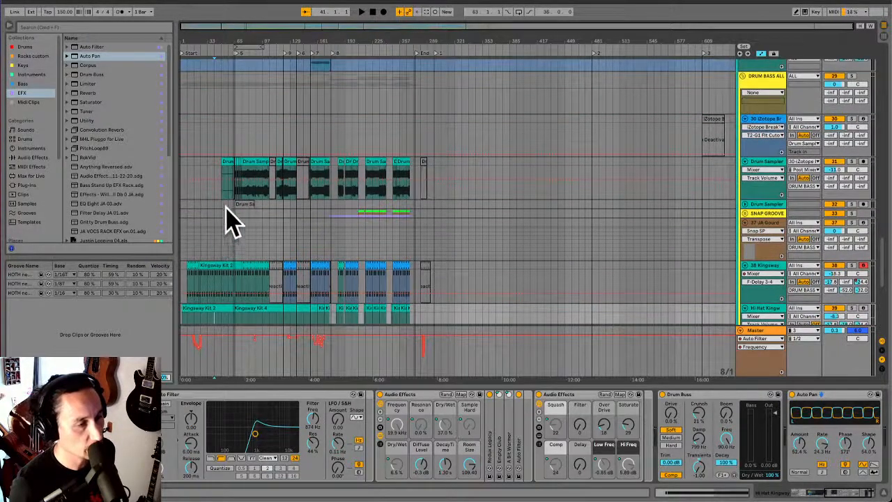
{"action": "left_click", "coordinate": [281, 143]}
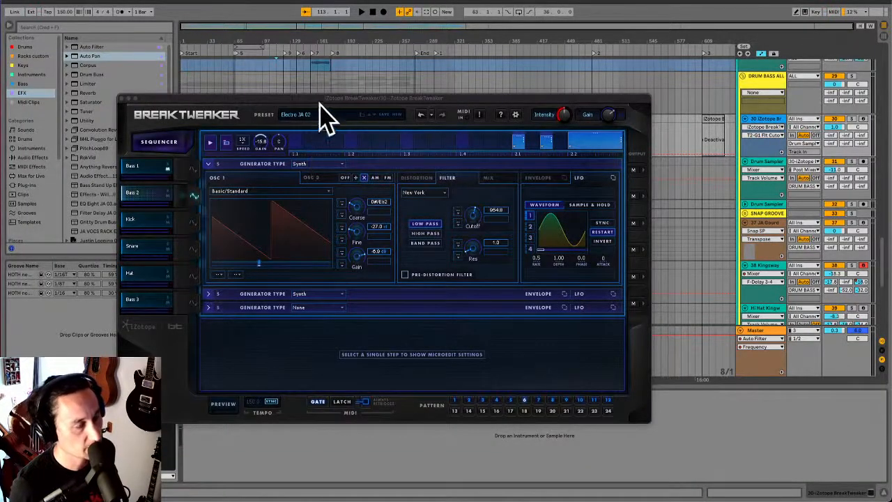
{"action": "left_click_drag", "start_coordinate": [317, 95], "coordinate": [389, 93]}
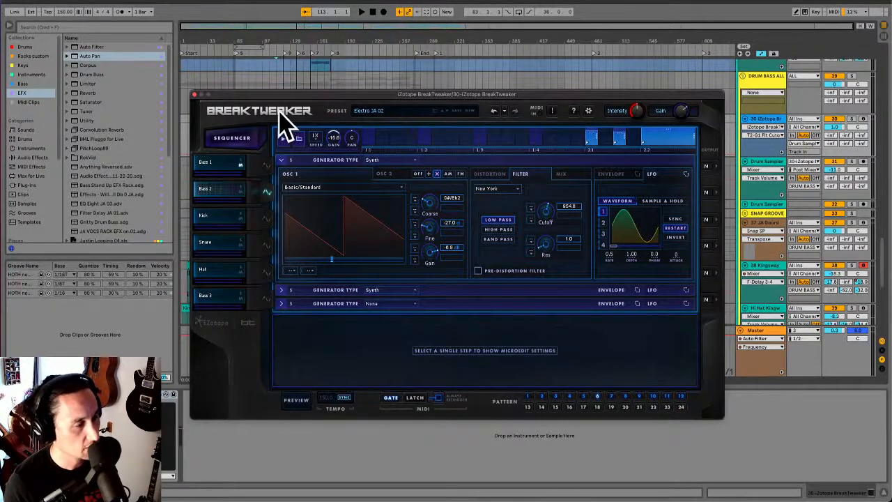
{"action": "left_click_drag", "start_coordinate": [284, 94], "coordinate": [293, 97]}
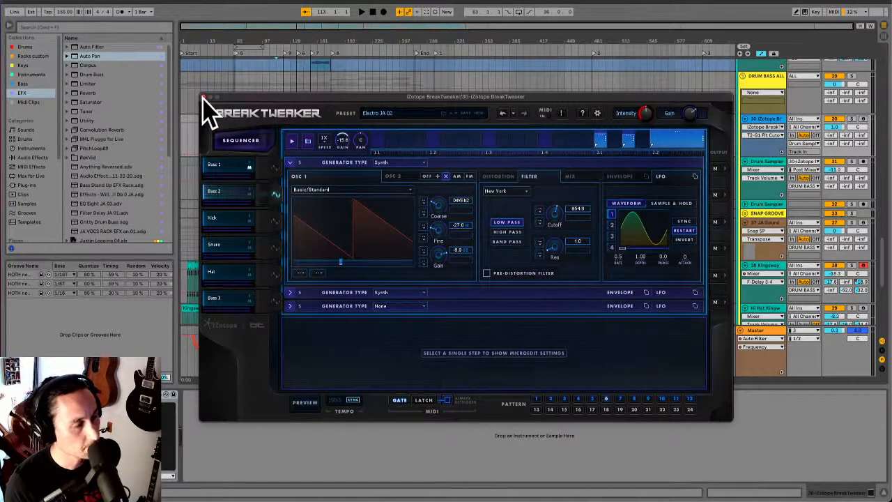
{"action": "left_click", "coordinate": [203, 97]}
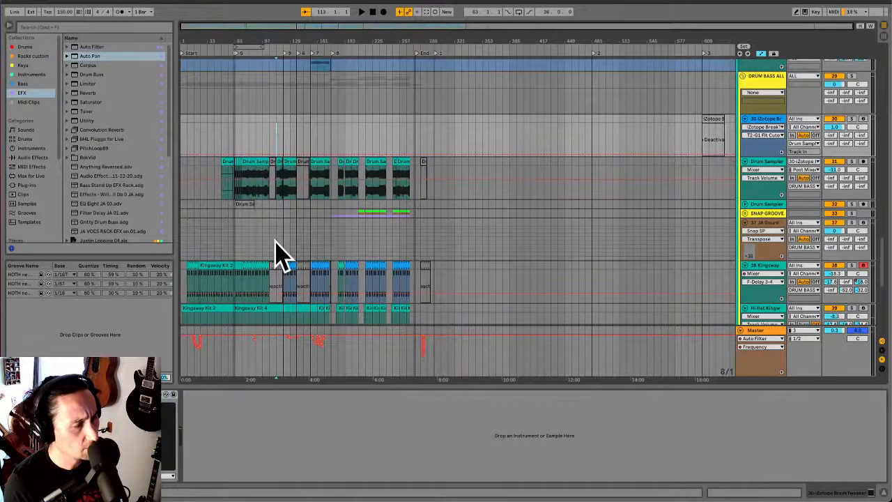
- Review the Kingsway Kit devices on track 38 and return to the Hi Hat Kingsway track at bar 121
{"action": "left_click", "coordinate": [236, 292]}
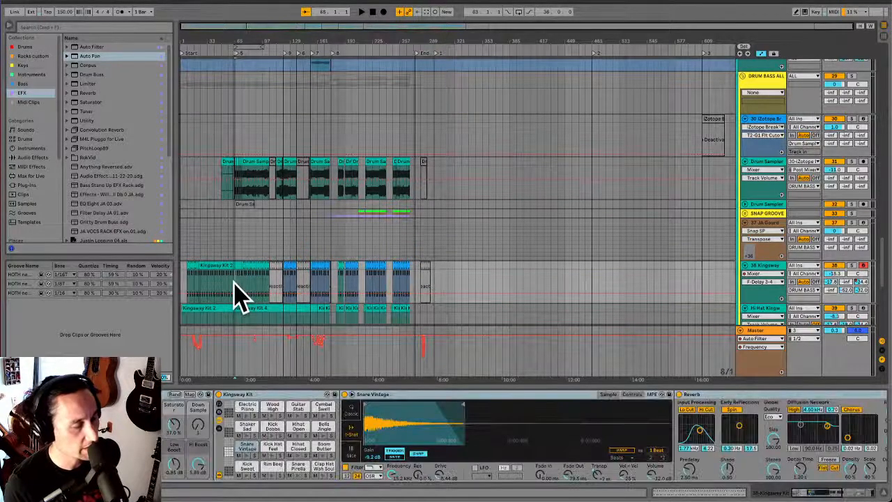
{"action": "scroll", "coordinate": [235, 292], "scroll_direction": "down", "scroll_amount": 3}
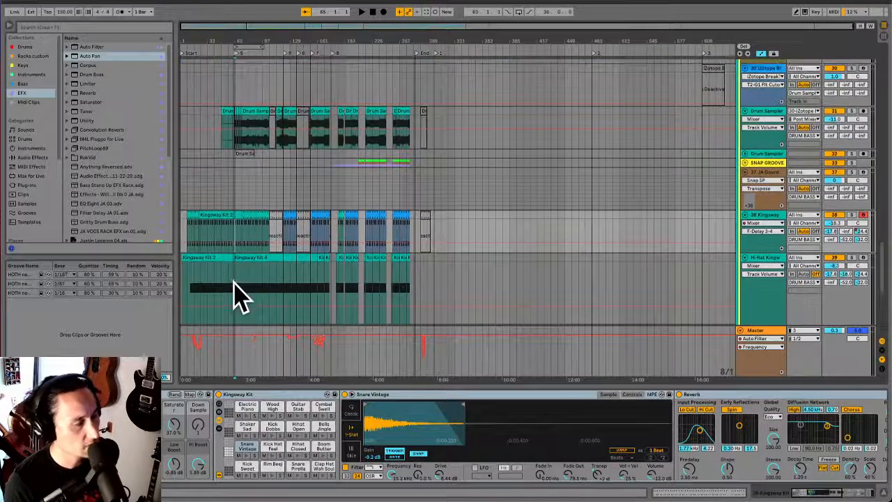
{"action": "scroll", "coordinate": [234, 285], "scroll_direction": "down", "scroll_amount": 1}
{"action": "left_click", "coordinate": [288, 268]}
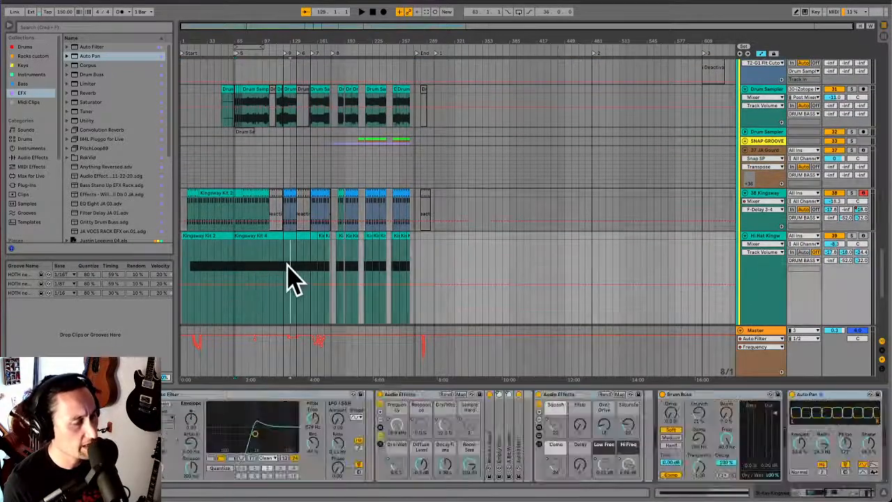
{"action": "left_click", "coordinate": [283, 268]}
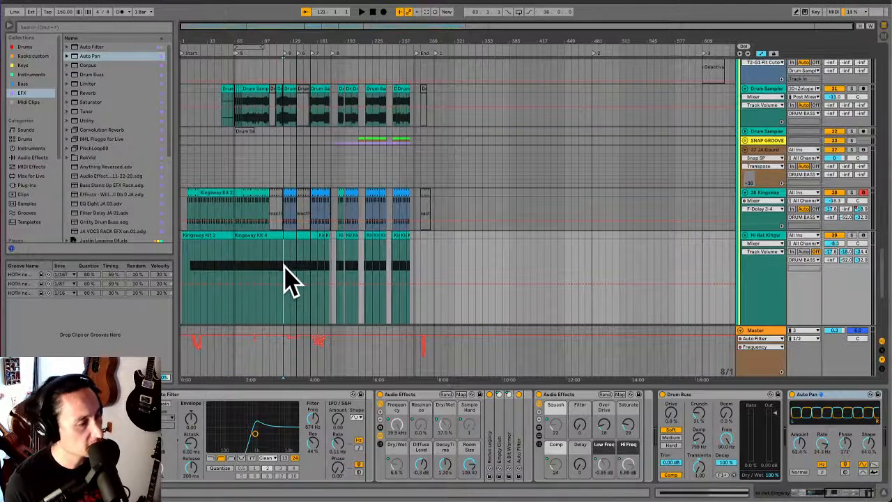
{"action": "scroll", "coordinate": [289, 278], "scroll_direction": "down", "scroll_amount": 1}
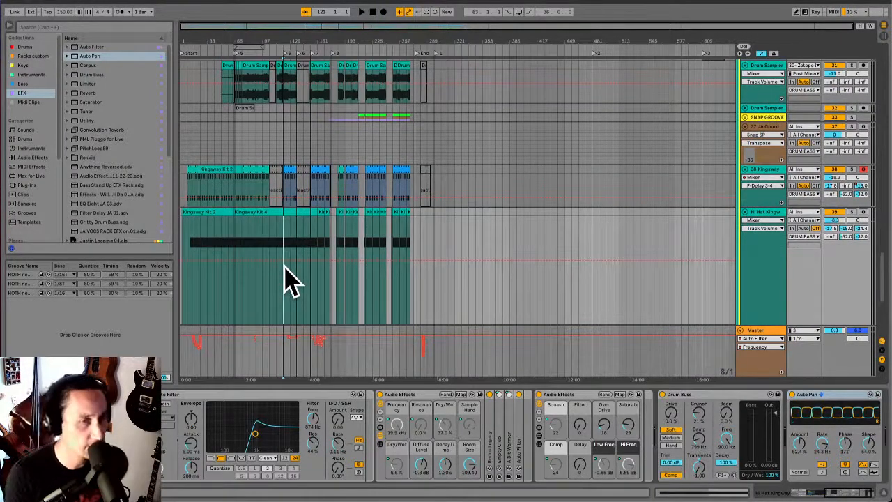